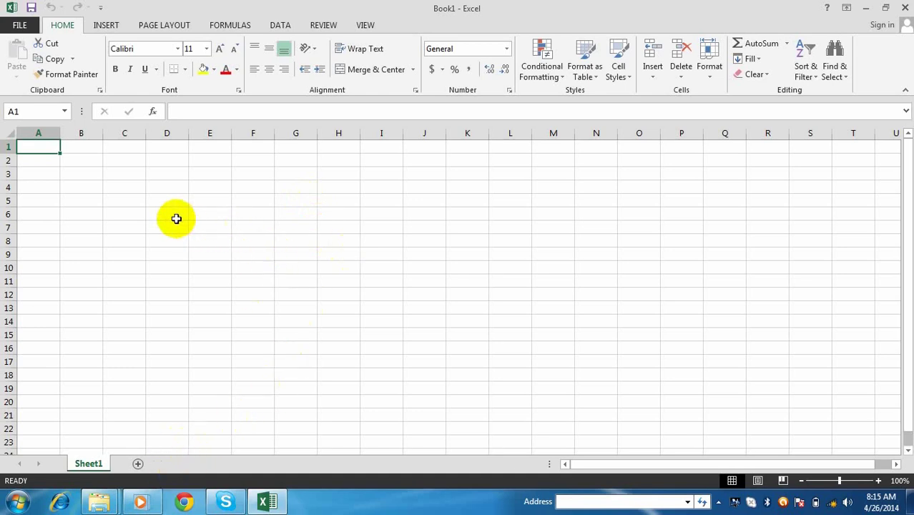
# - Enter the headings Name, Address and Tel across B2:D2
pyautogui.click(82, 162)
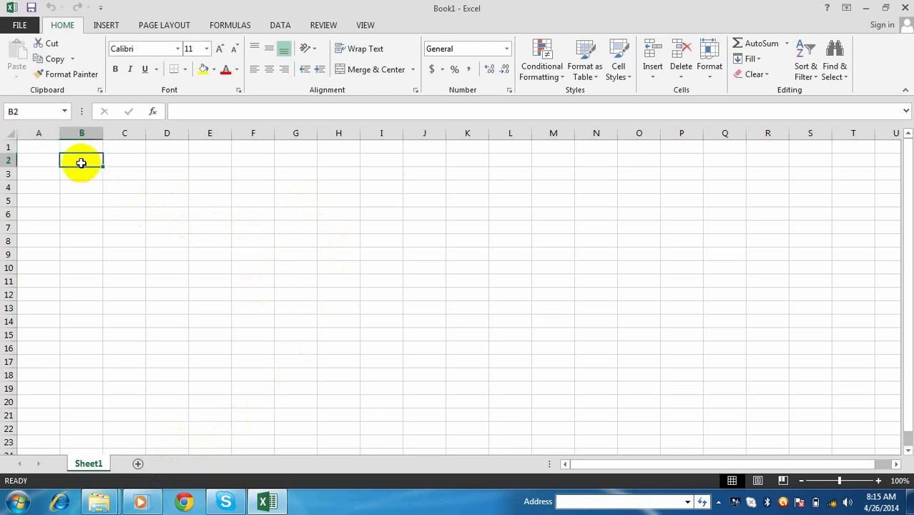
pyautogui.click(47, 150)
pyautogui.click(77, 159)
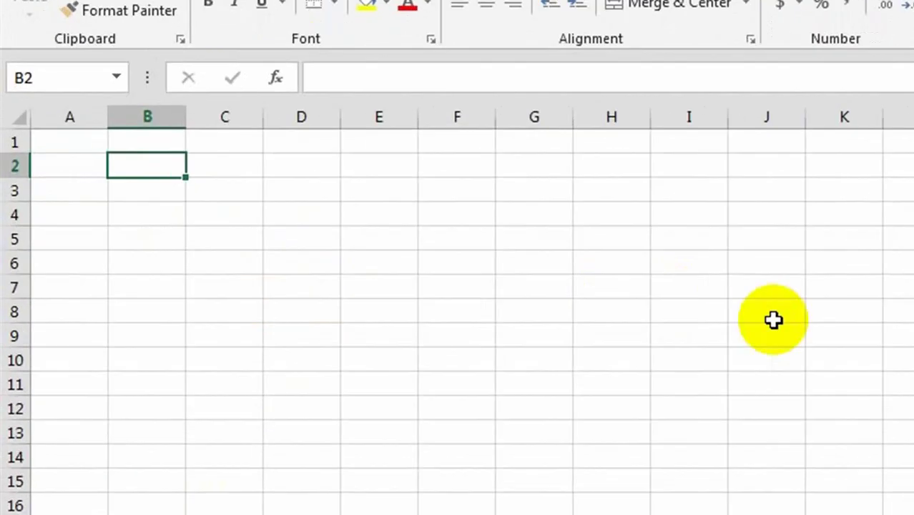
pyautogui.write('Name')
pyautogui.press('Tab')
pyautogui.write('Add')
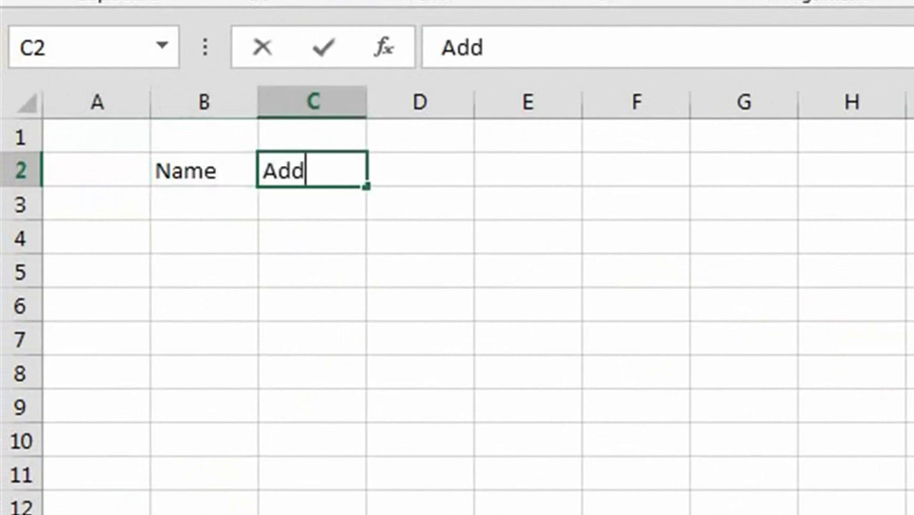
pyautogui.write('ress')
pyautogui.press('Tab')
pyautogui.write('Te')
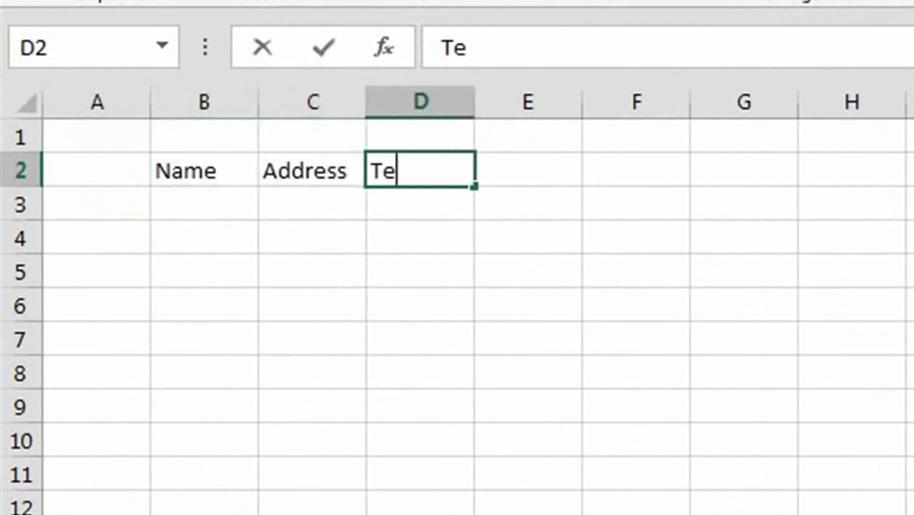
pyautogui.press('Return')
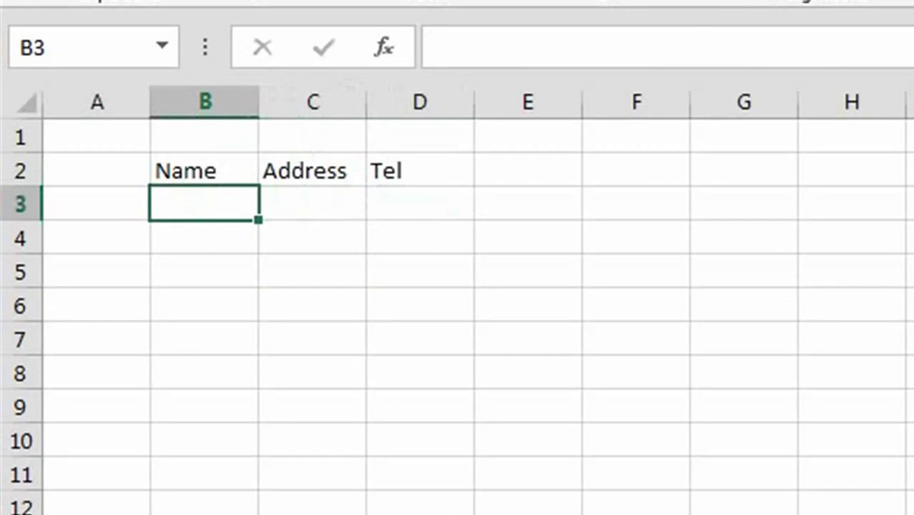
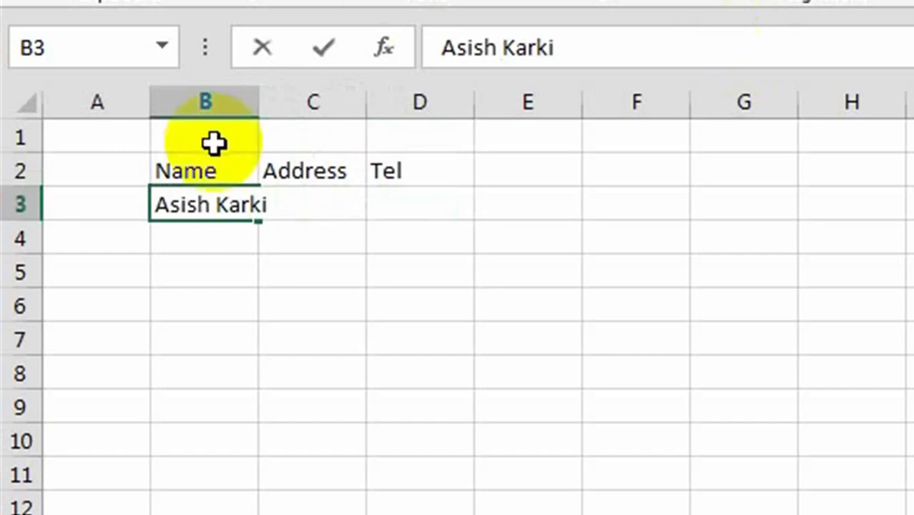
# - Fill row 3 with the first contact's name, address and phone number
pyautogui.click(302, 226)
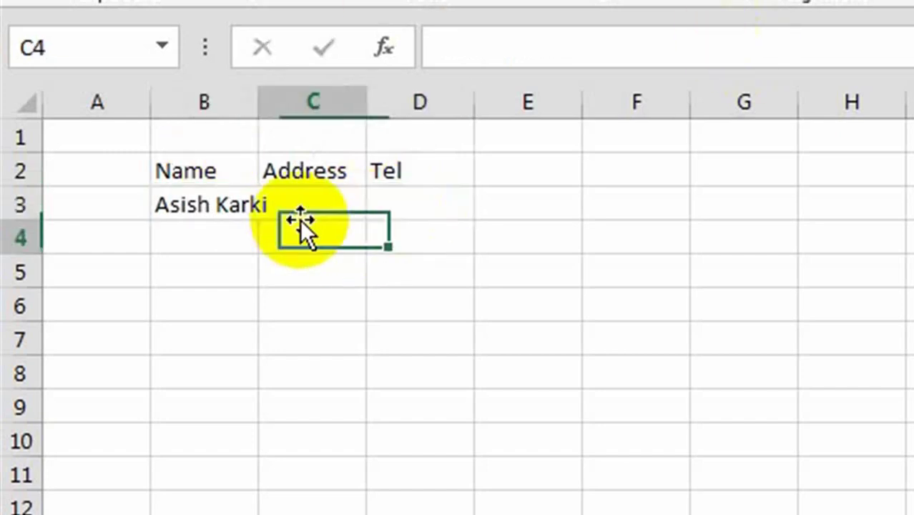
pyautogui.click(326, 202)
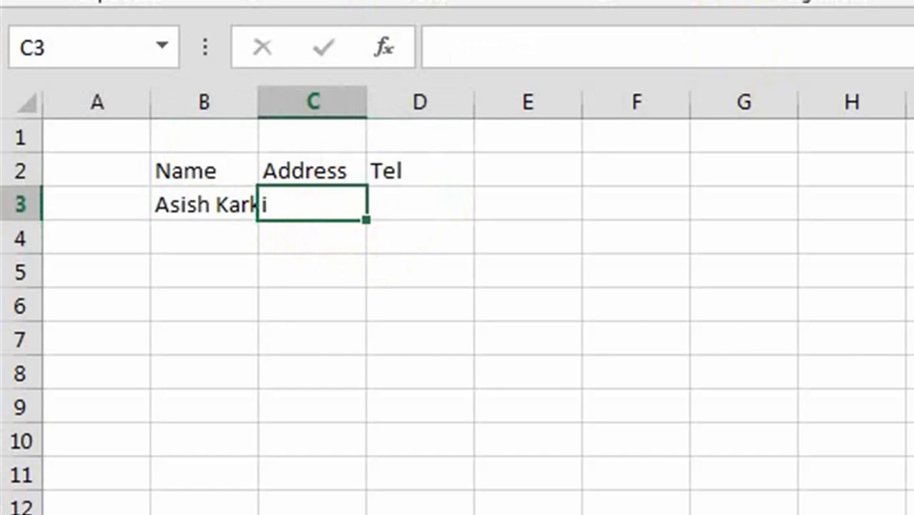
pyautogui.write('Kathmandu')
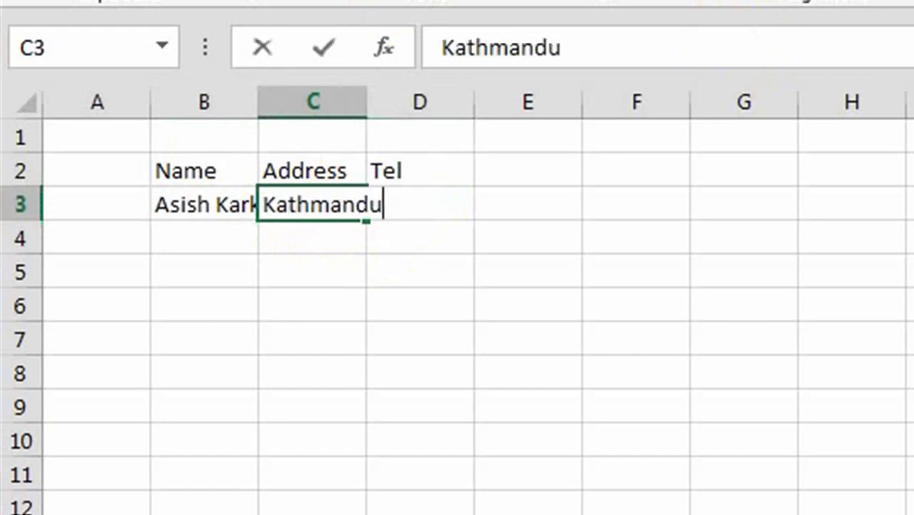
pyautogui.press('Tab')
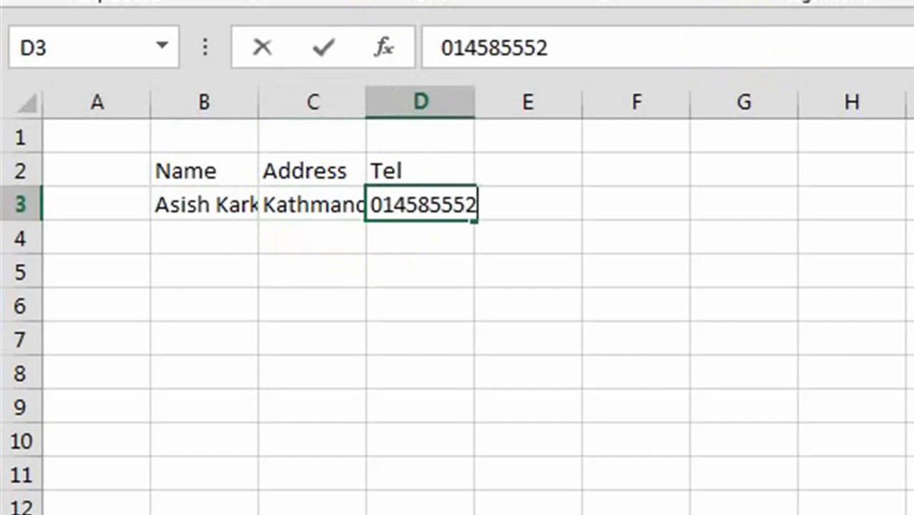
pyautogui.press('Return')
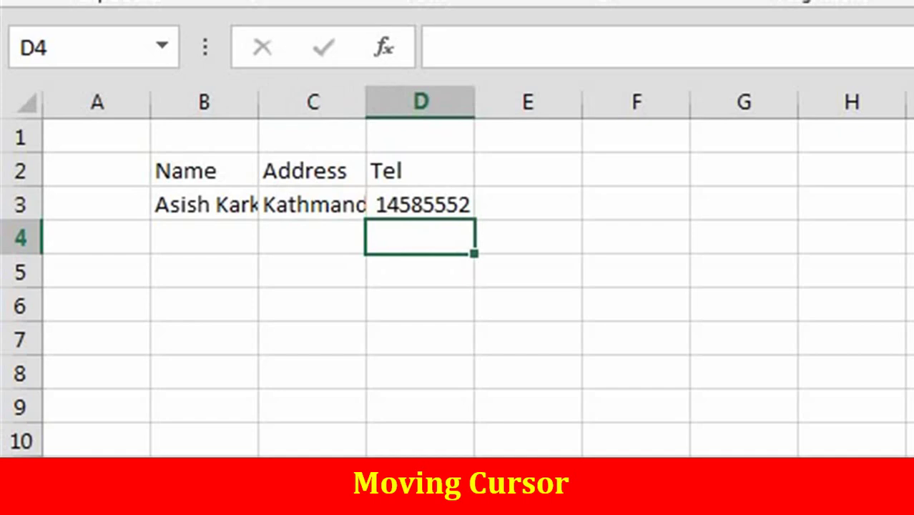
pyautogui.press('Left')
pyautogui.press('Left')
pyautogui.press('Down')
pyautogui.press('Down')
pyautogui.press('Down')
pyautogui.press('Right')
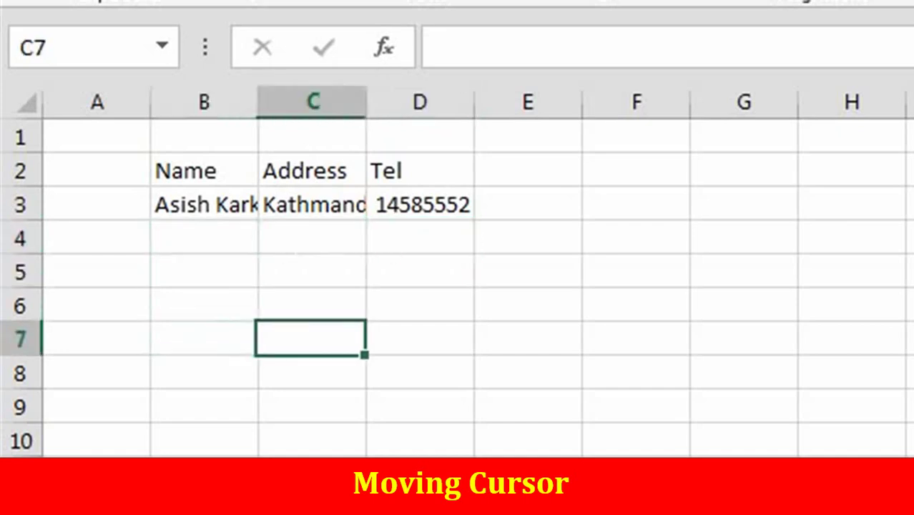
pyautogui.press('Right')
pyautogui.press('Right')
pyautogui.press('Right')
pyautogui.press('Left')
pyautogui.press('Left')
pyautogui.press('Left')
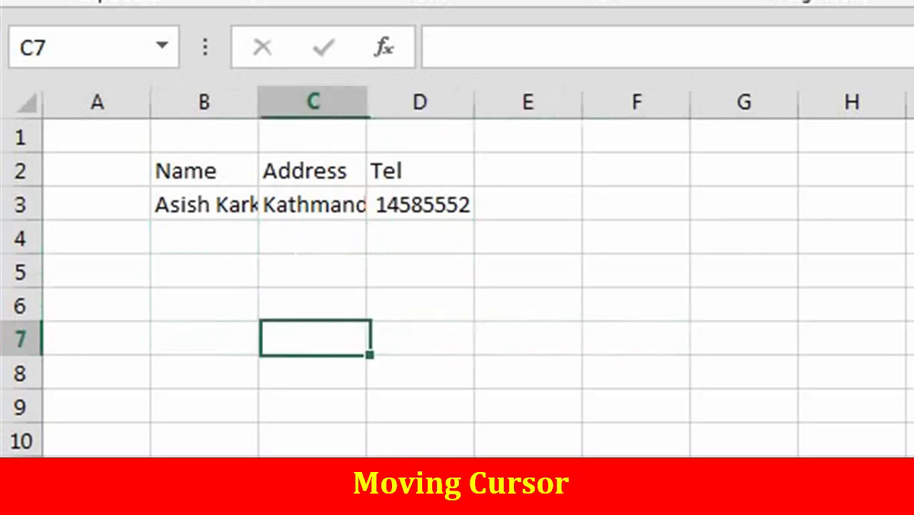
pyautogui.press('Up')
pyautogui.press('Up')
pyautogui.press('Up')
pyautogui.press('Left')
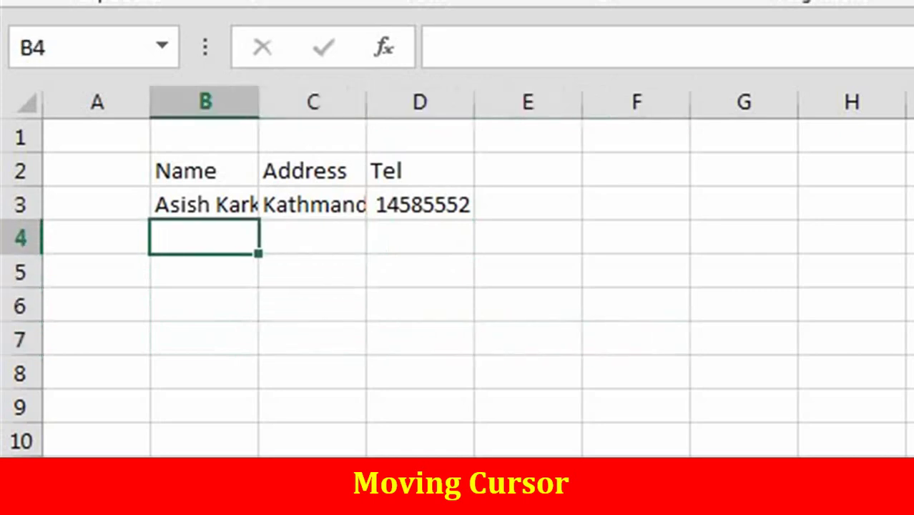
pyautogui.click(309, 233)
pyautogui.click(206, 236)
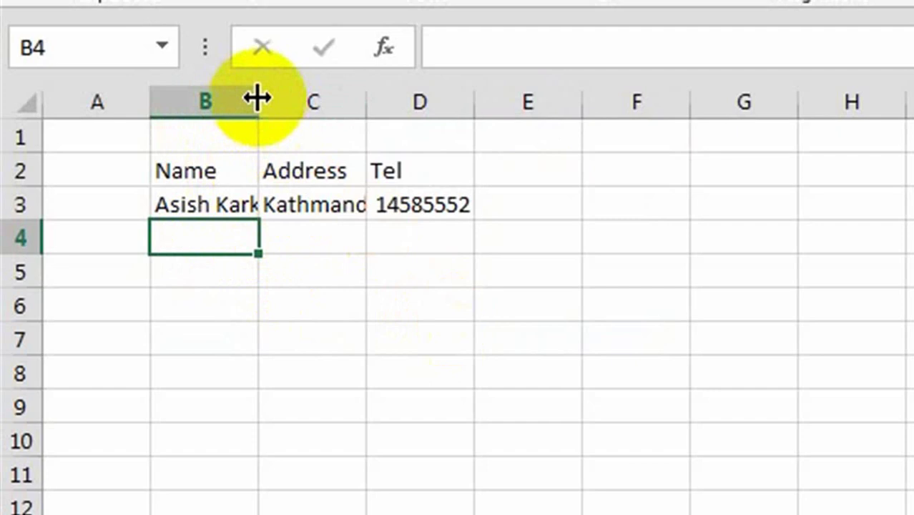
# - Widen column B and auto-fit column C so the full name and address show
pyautogui.moveTo(257, 98); pyautogui.dragTo(324, 98)
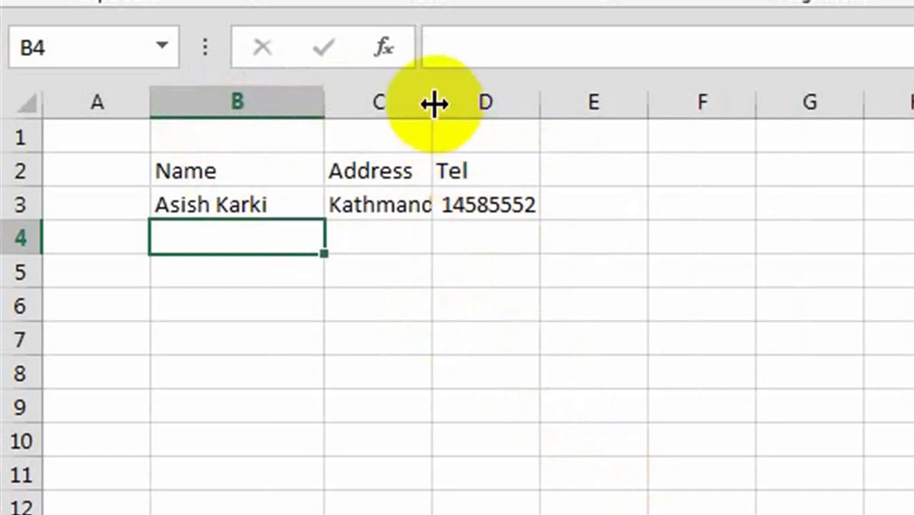
pyautogui.doubleClick(434, 105)
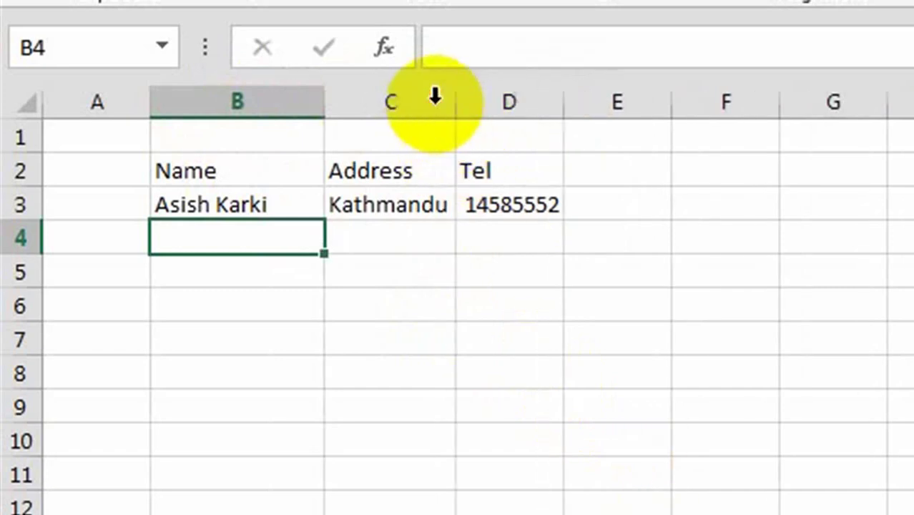
pyautogui.click(510, 237)
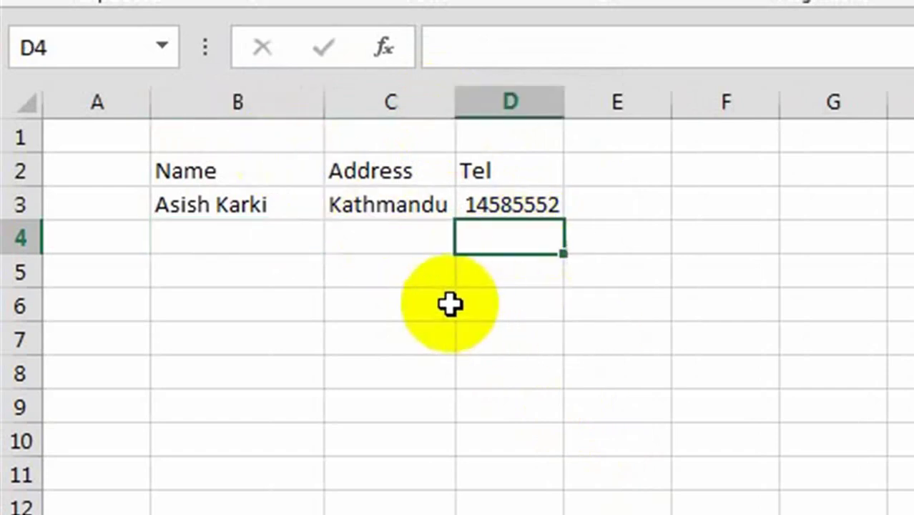
# - Enter the second contact's name, address and phone number in B4:D4
pyautogui.click(264, 238)
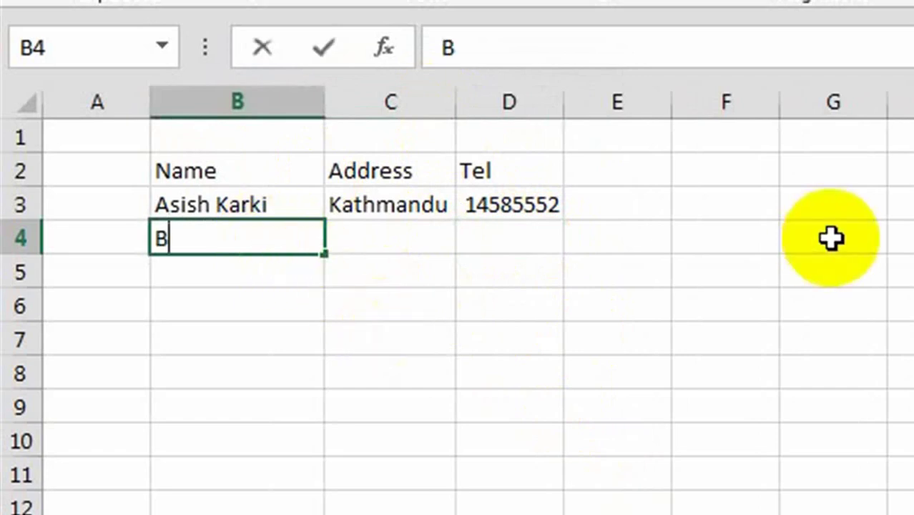
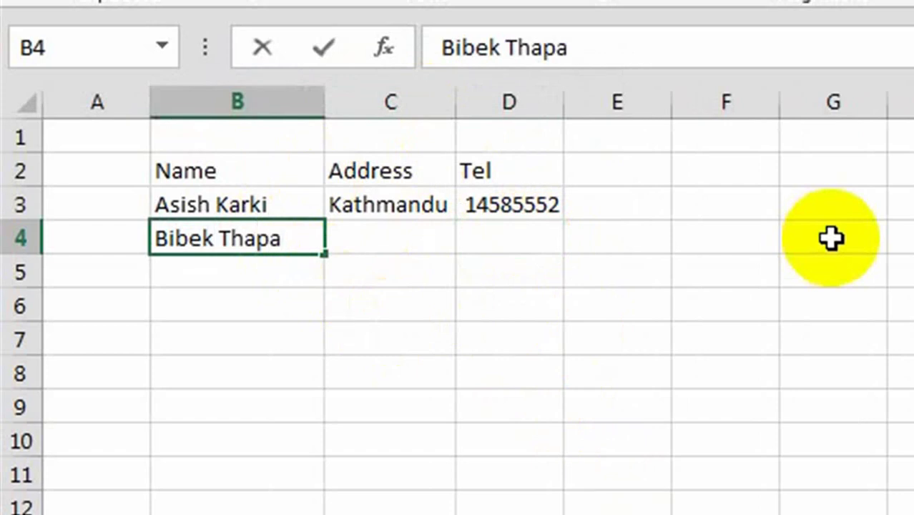
pyautogui.press('Tab')
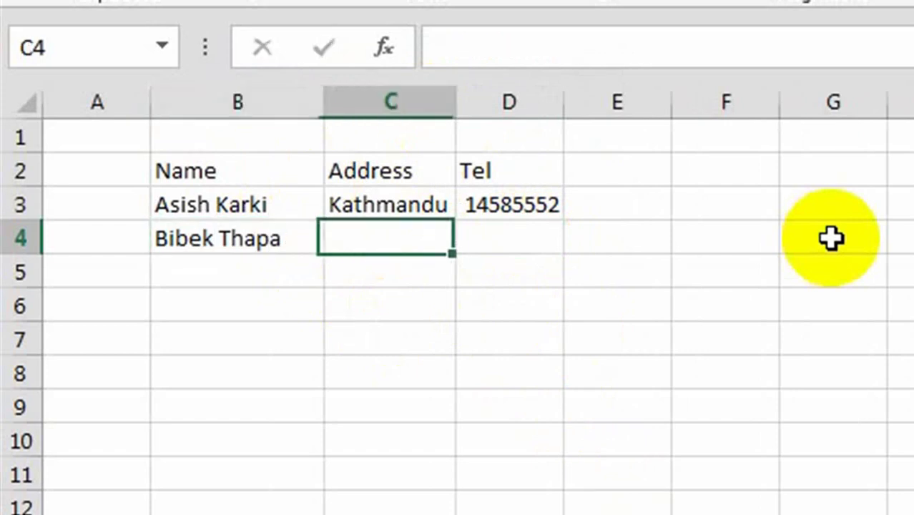
pyautogui.write('Bhaktapur')
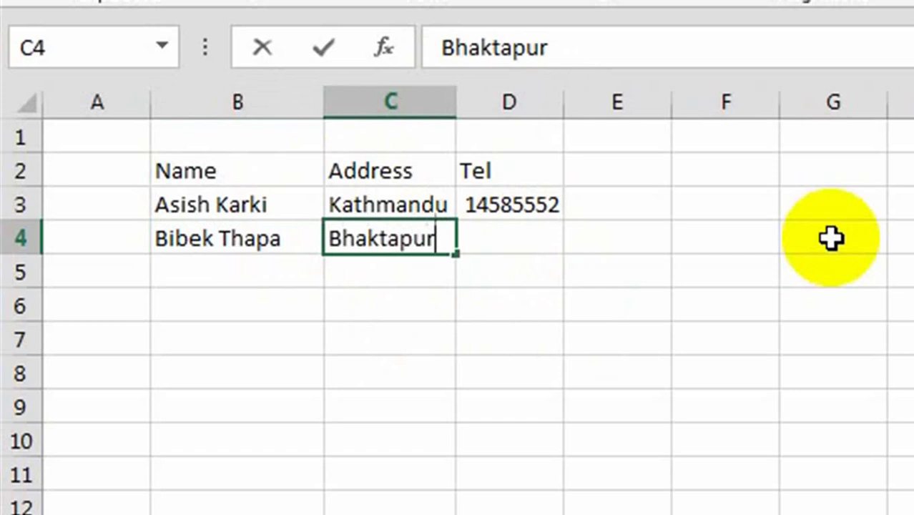
pyautogui.press('Tab')
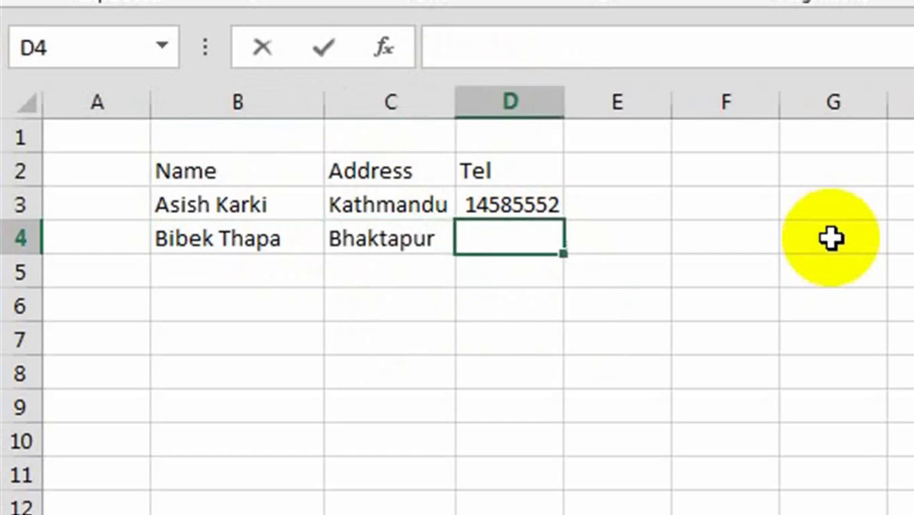
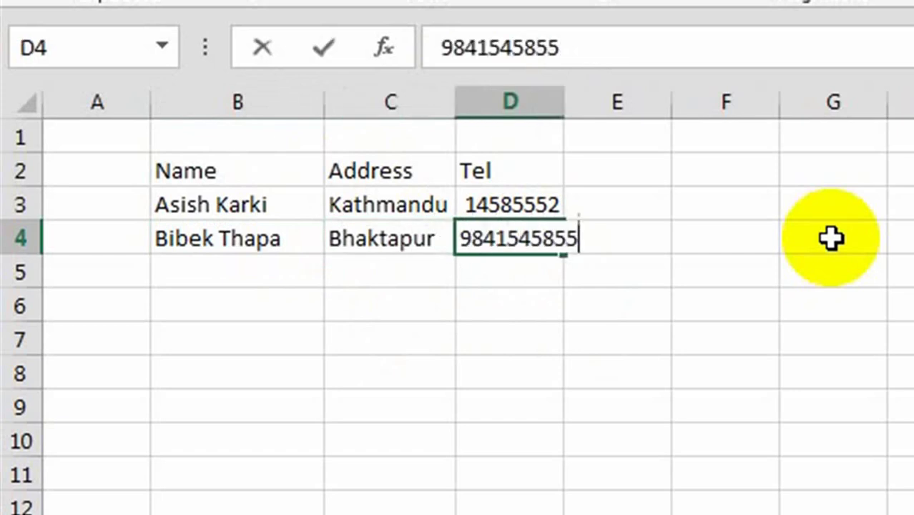
pyautogui.click(562, 102)
pyautogui.click(601, 263)
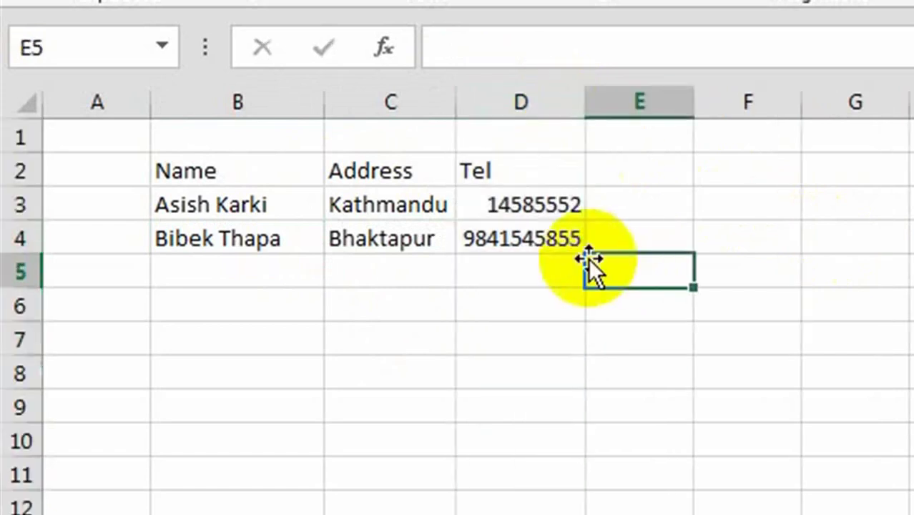
pyautogui.click(547, 239)
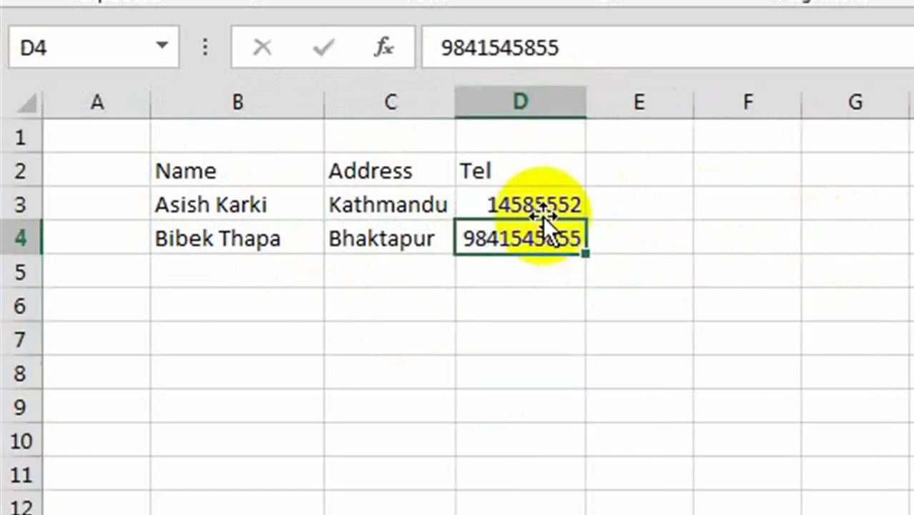
# - Enter the third contact's name, address and phone number in B5:D5
pyautogui.click(267, 276)
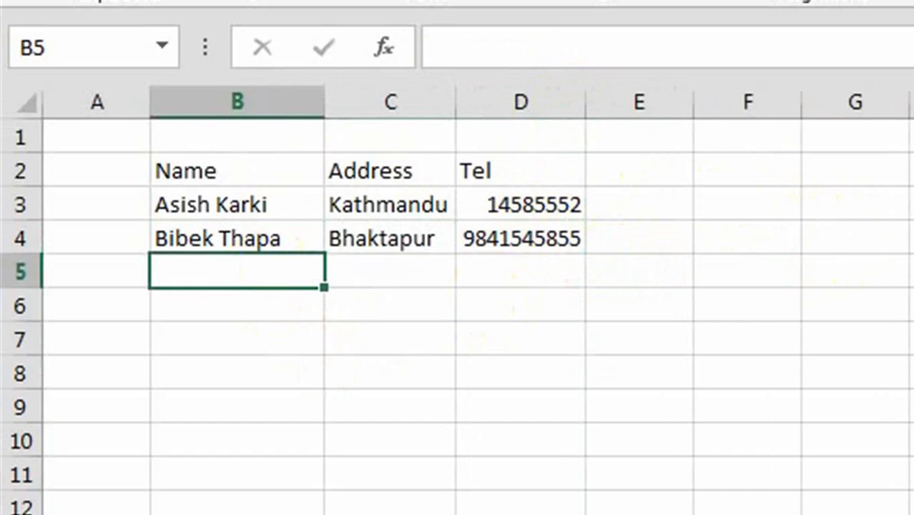
pyautogui.press('Tab')
pyautogui.write('Butwal')
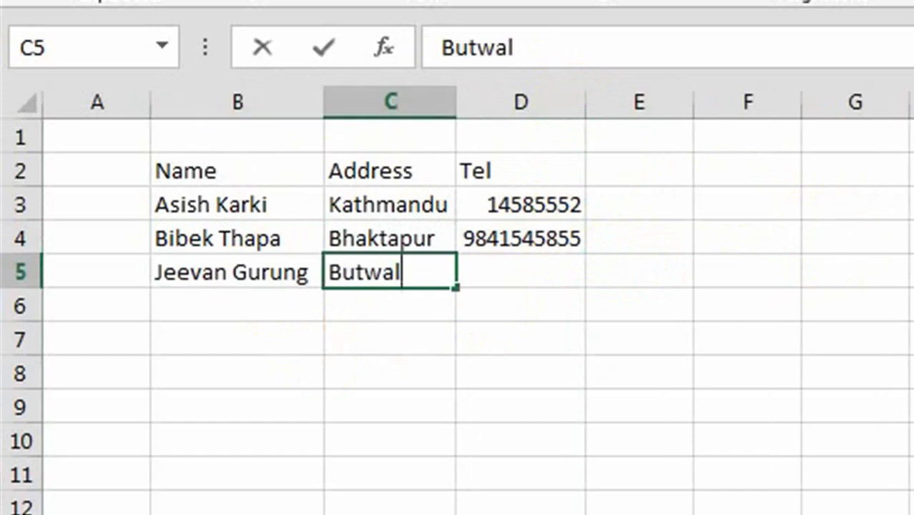
pyautogui.press('Tab')
pyautogui.write('9841545')
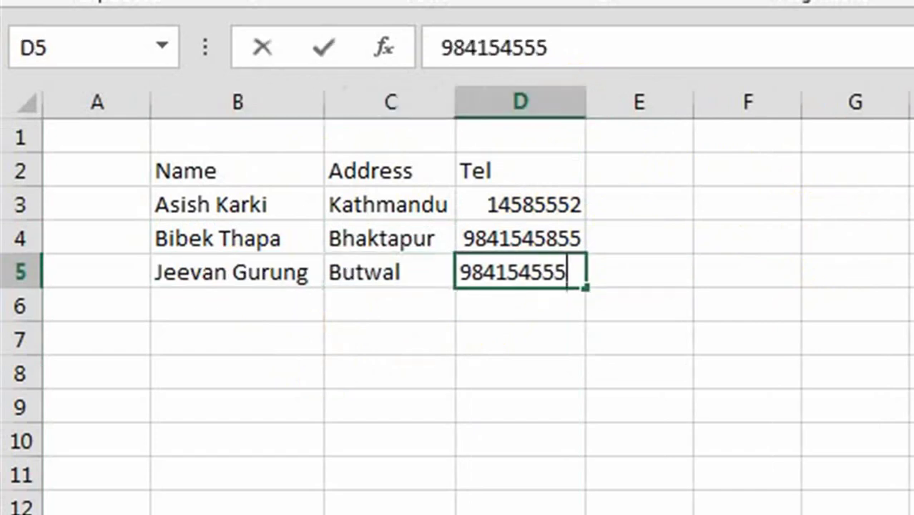
pyautogui.click(906, 449)
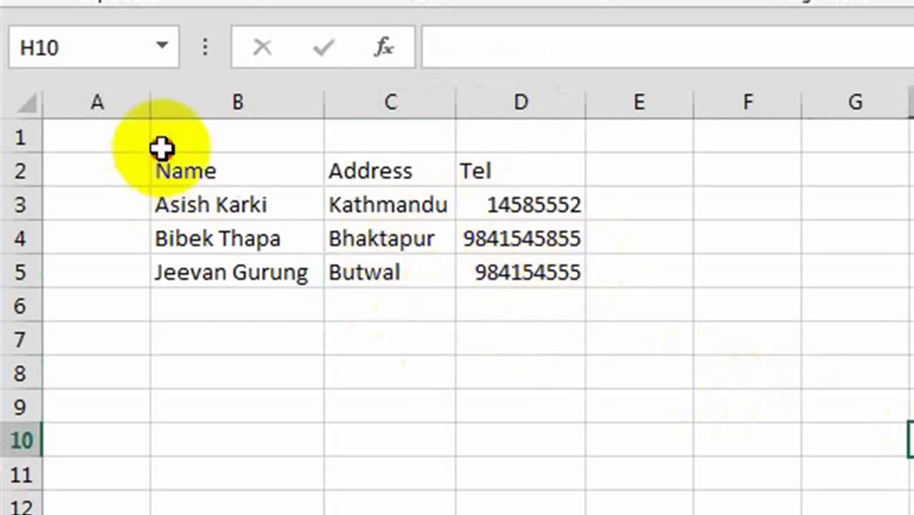
# - Make the whole table B2:D5 bold with red font colour
pyautogui.moveTo(161, 148); pyautogui.dragTo(588, 271)
pyautogui.click(574, 411)
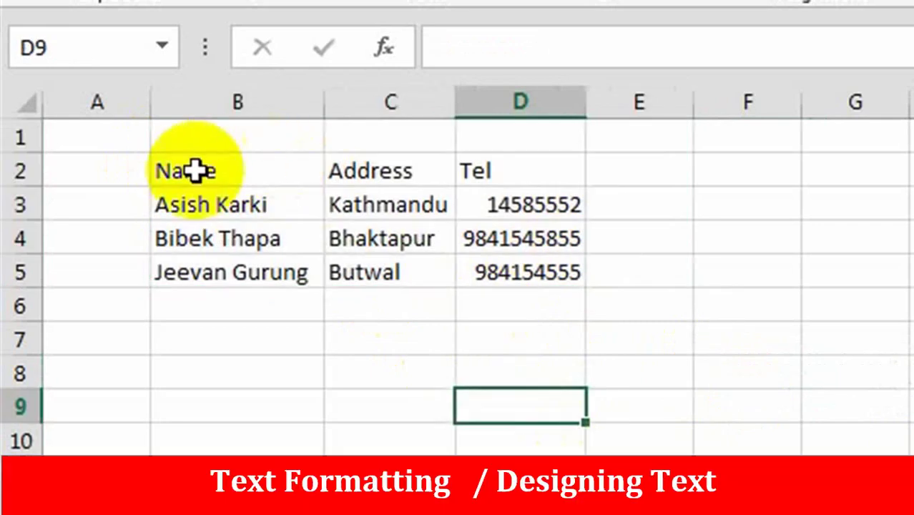
pyautogui.click(191, 172)
pyautogui.click(399, 481)
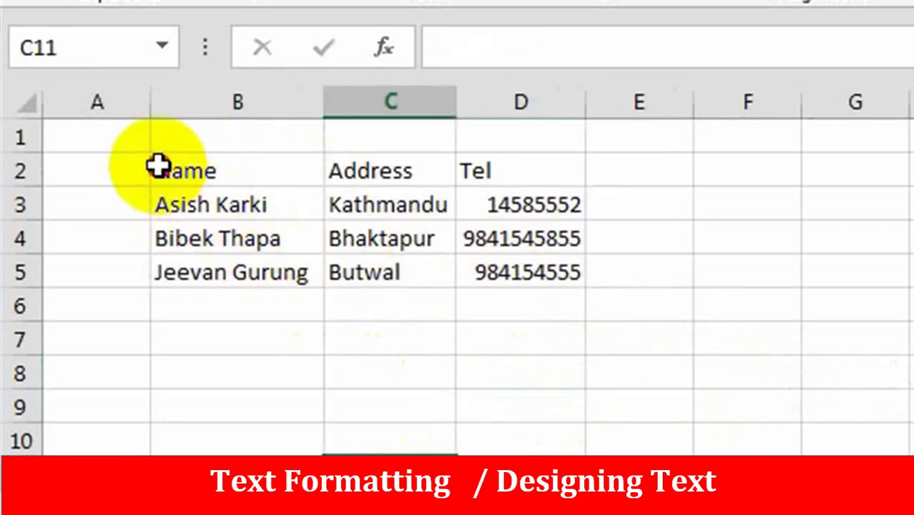
pyautogui.moveTo(158, 165); pyautogui.dragTo(531, 278)
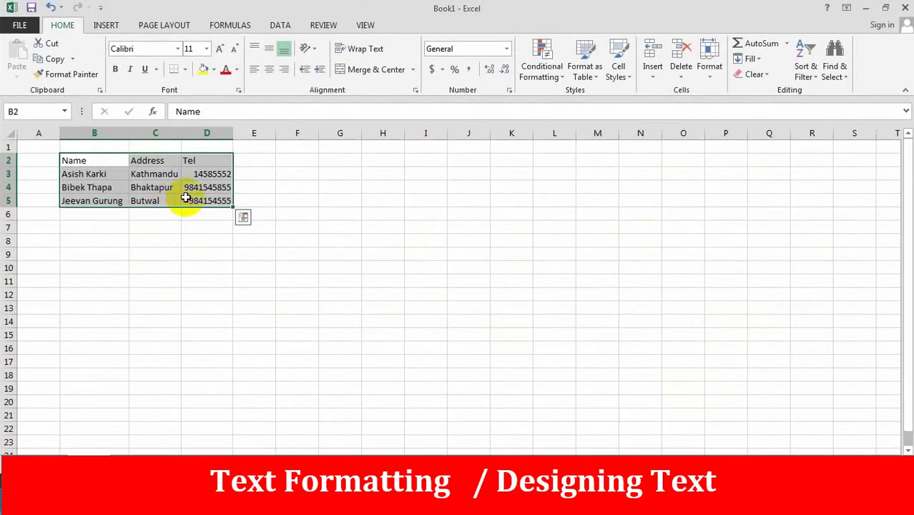
pyautogui.click(117, 68)
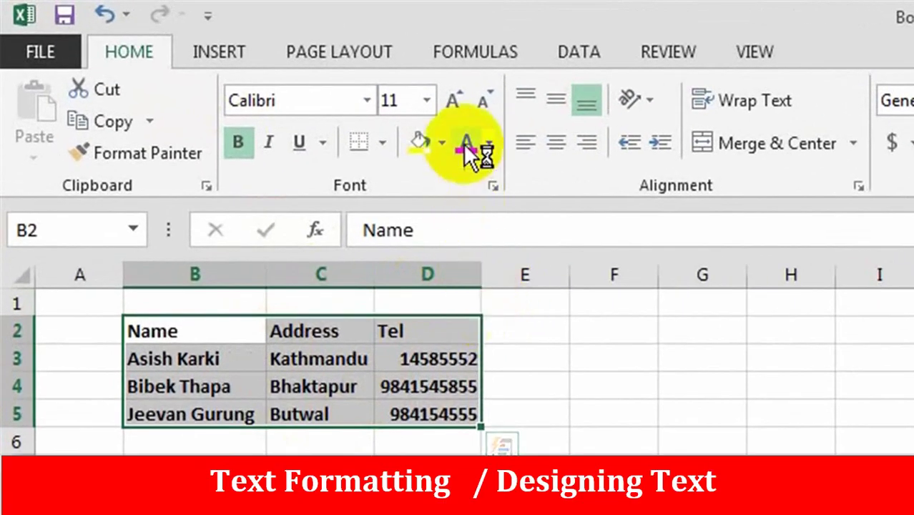
pyautogui.click(469, 143)
pyautogui.click(702, 512)
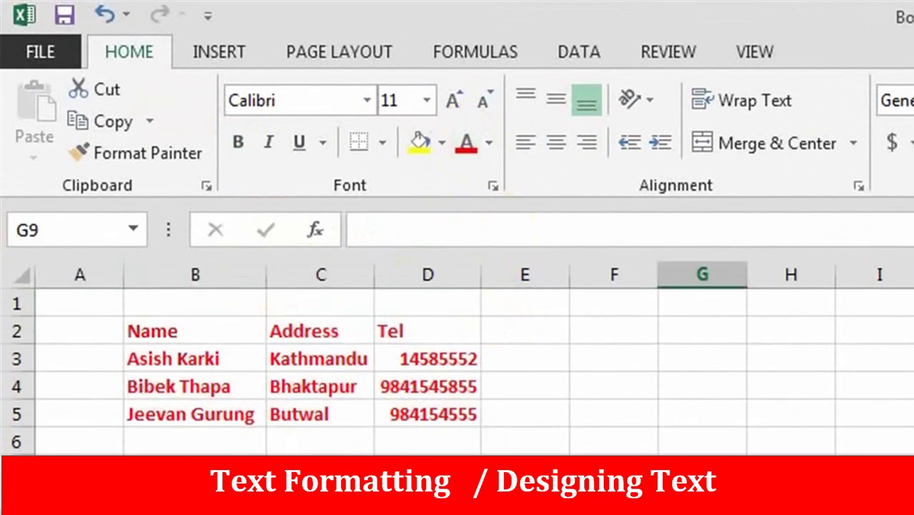
# - Set the B2:D2 headers to the Algerian font at size 18
pyautogui.click(141, 329)
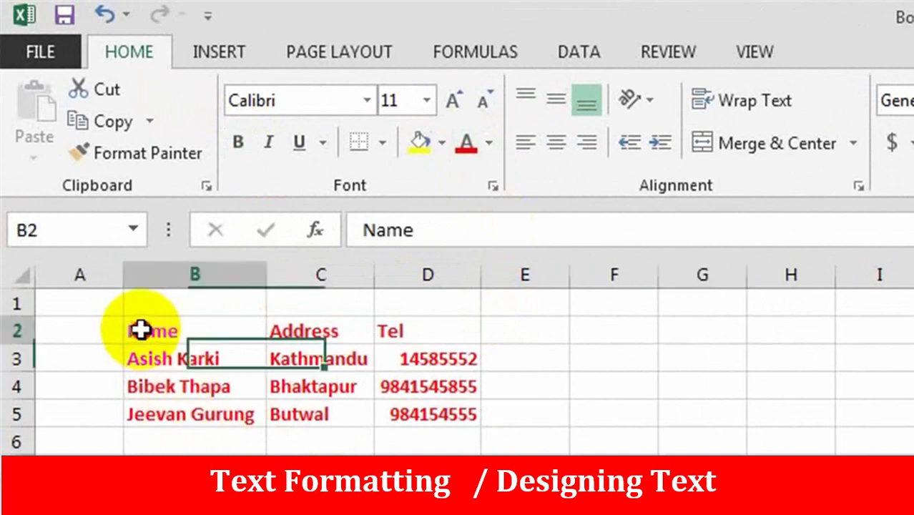
pyautogui.moveTo(141, 329); pyautogui.dragTo(471, 339)
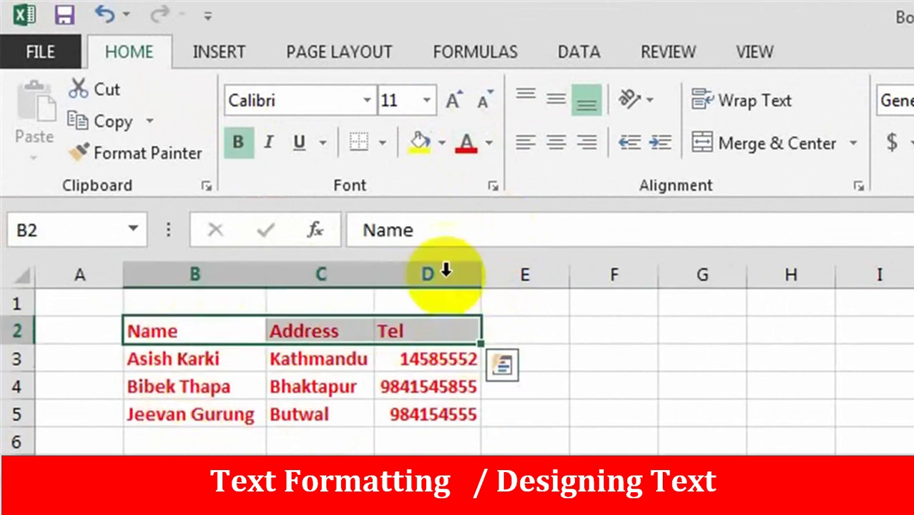
pyautogui.click(366, 101)
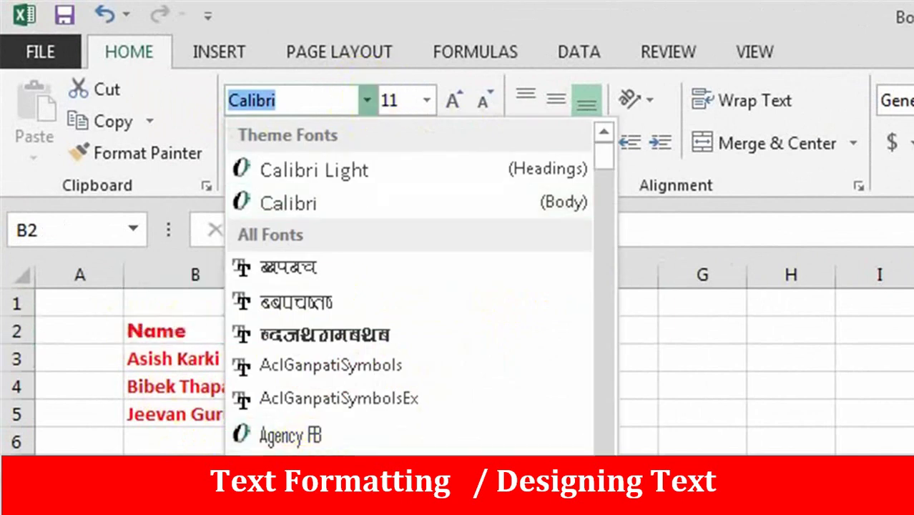
pyautogui.click(286, 493)
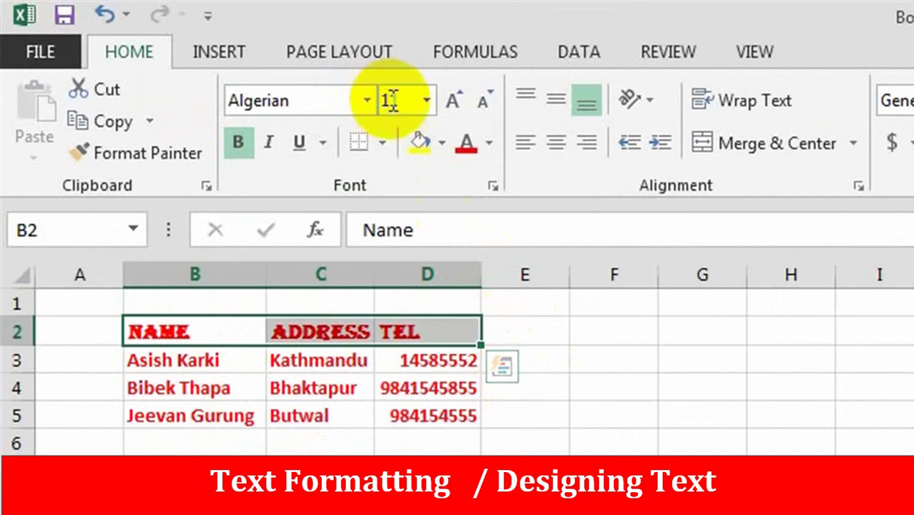
pyautogui.click(427, 100)
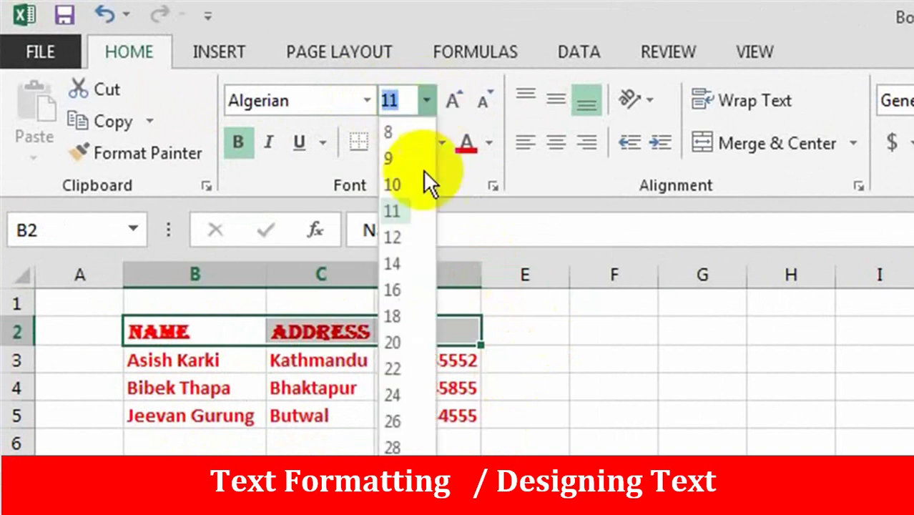
pyautogui.click(394, 317)
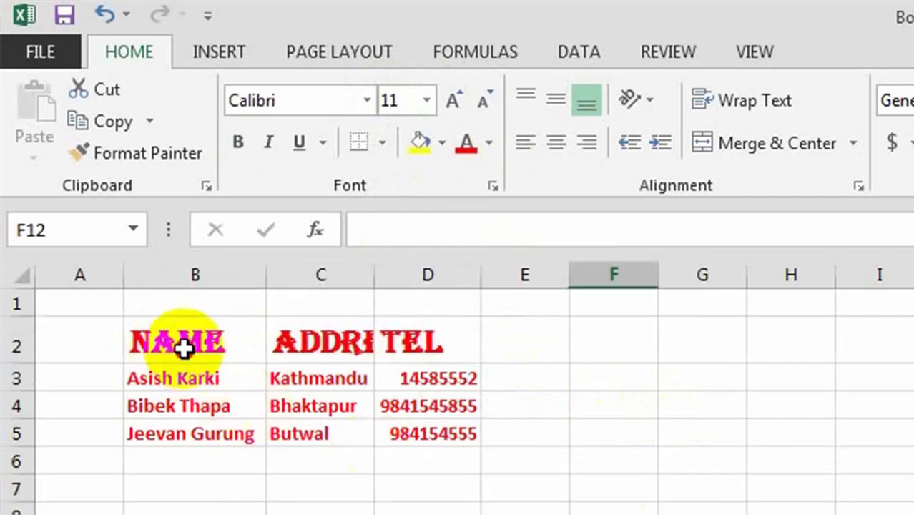
pyautogui.moveTo(184, 342); pyautogui.dragTo(422, 349)
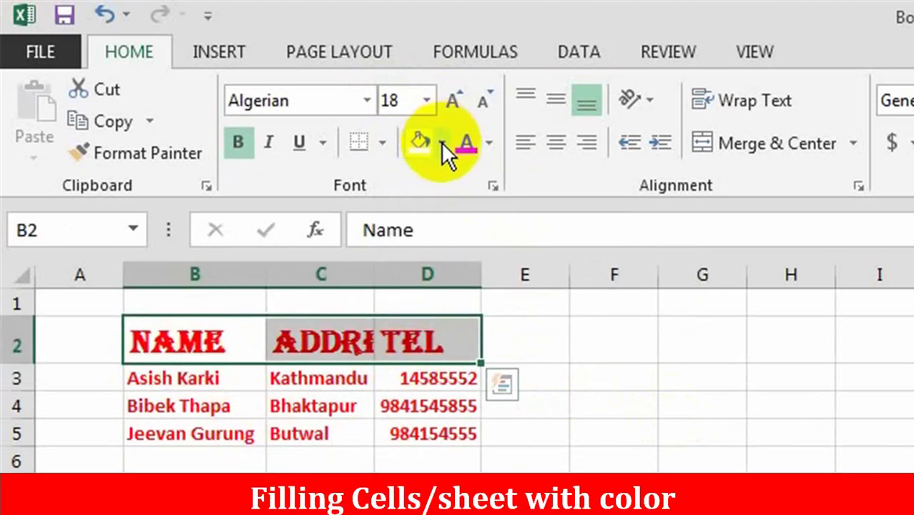
# - Fill the B2:D2 headers with gold and the B3:D5 data rows with light green
pyautogui.click(441, 142)
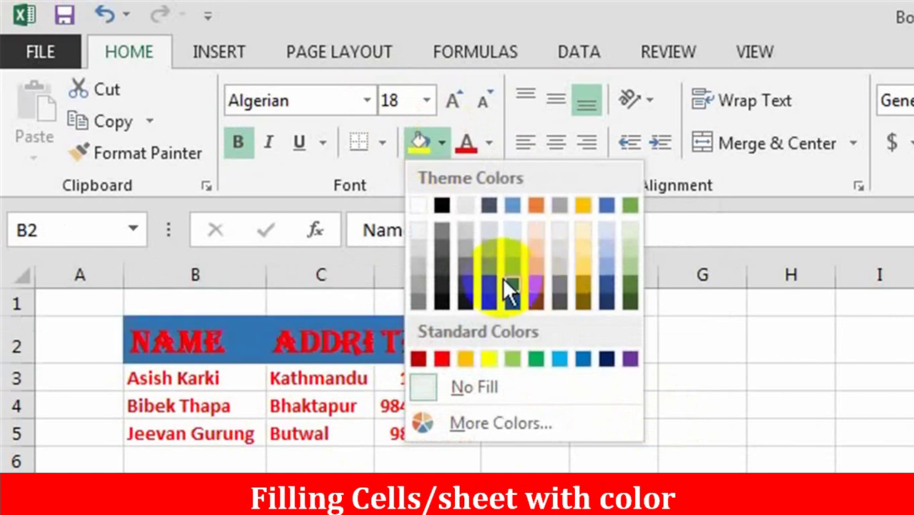
pyautogui.click(578, 256)
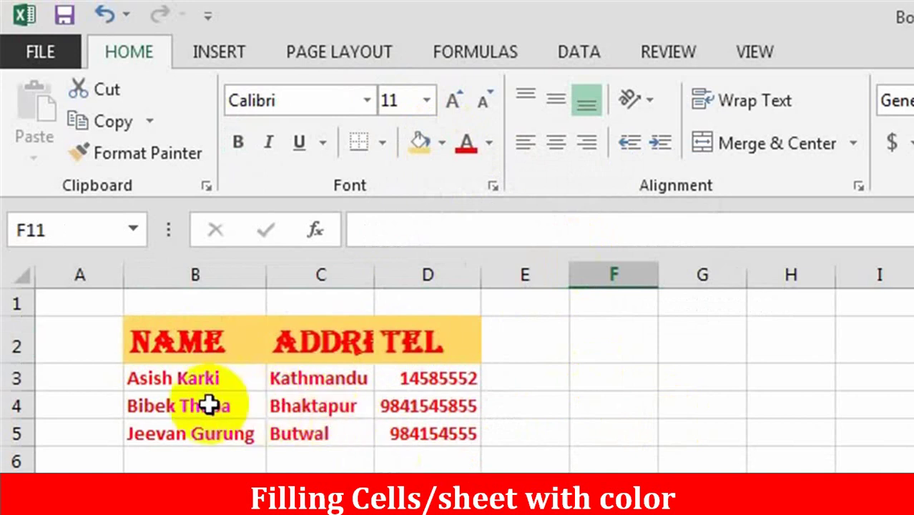
pyautogui.moveTo(151, 375); pyautogui.dragTo(478, 420)
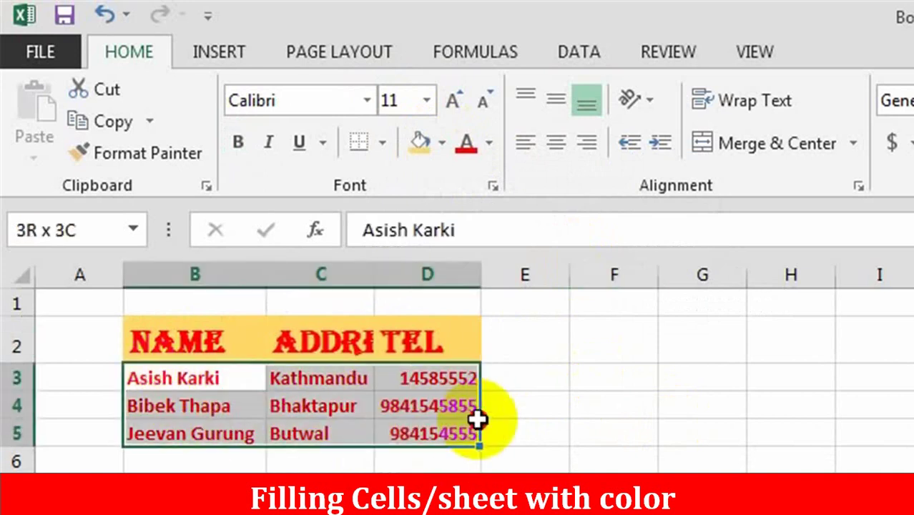
pyautogui.click(442, 142)
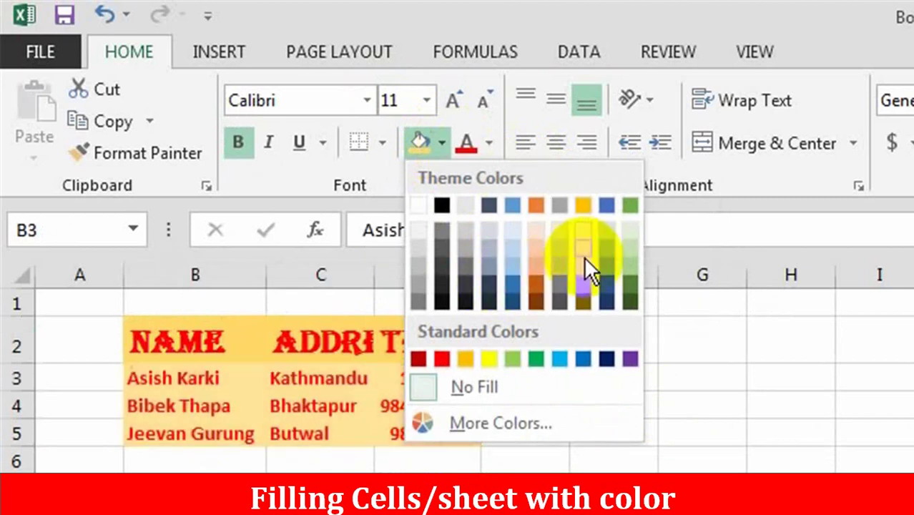
pyautogui.click(627, 246)
pyautogui.click(791, 512)
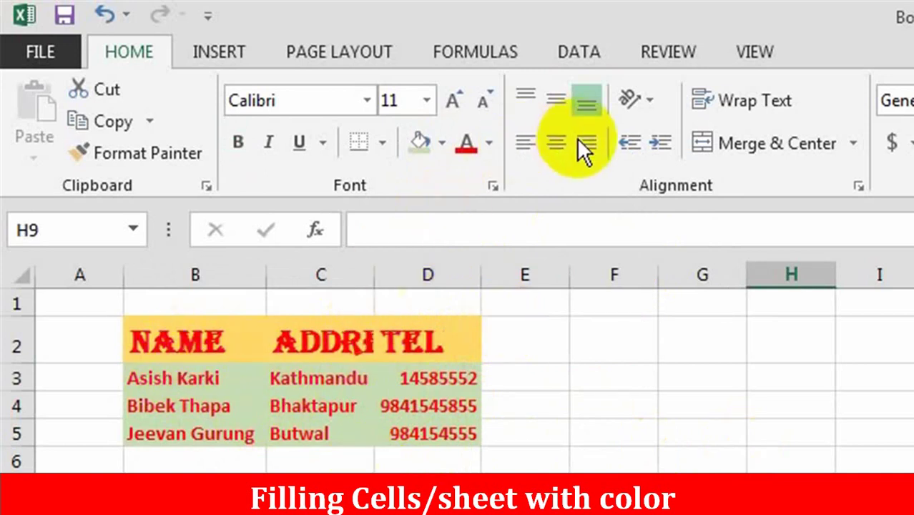
# - Centre the B2:D2 headers horizontally
pyautogui.click(546, 139)
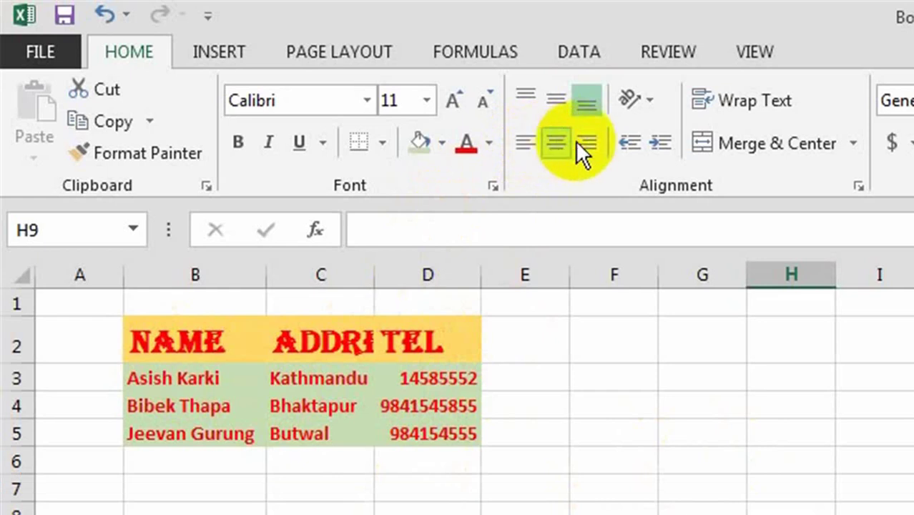
pyautogui.click(583, 142)
pyautogui.click(529, 502)
pyautogui.moveTo(174, 347); pyautogui.dragTo(462, 342)
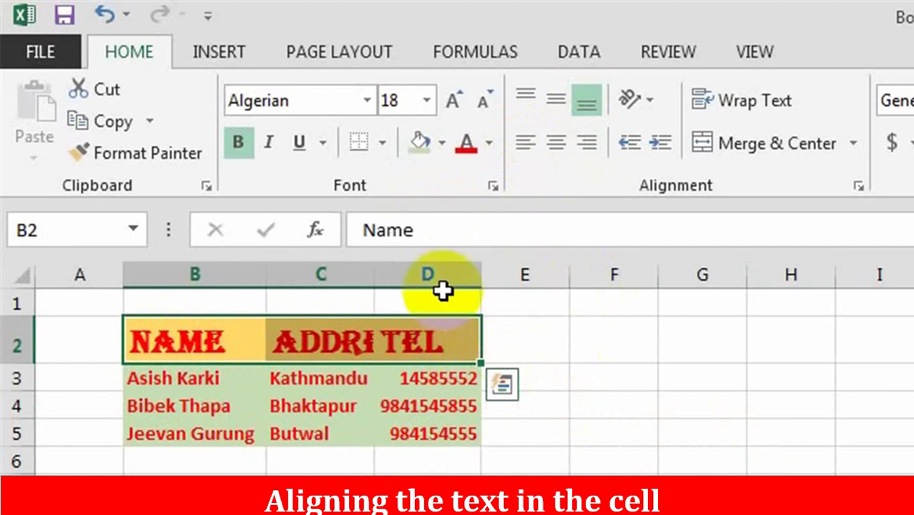
pyautogui.click(556, 143)
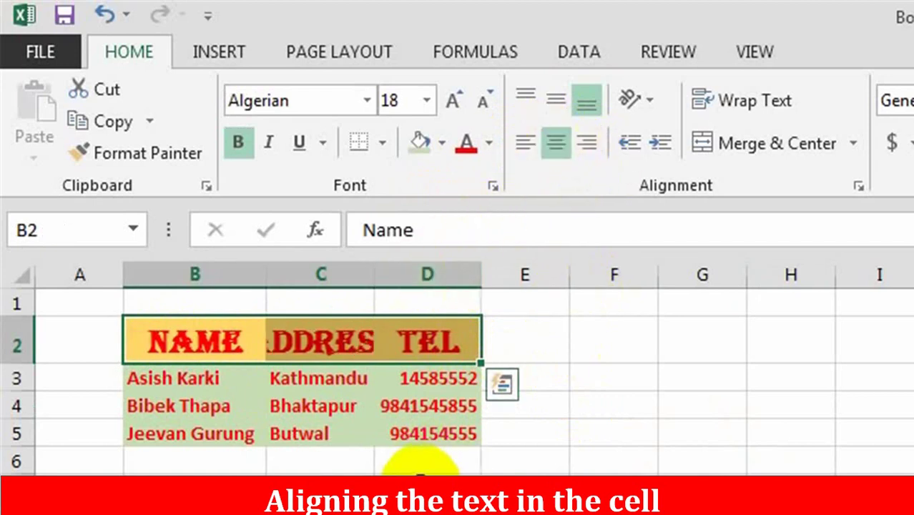
pyautogui.click(429, 482)
# - Widen columns C, D and B so ADDRESS fits fully
pyautogui.moveTo(380, 271); pyautogui.dragTo(458, 265)
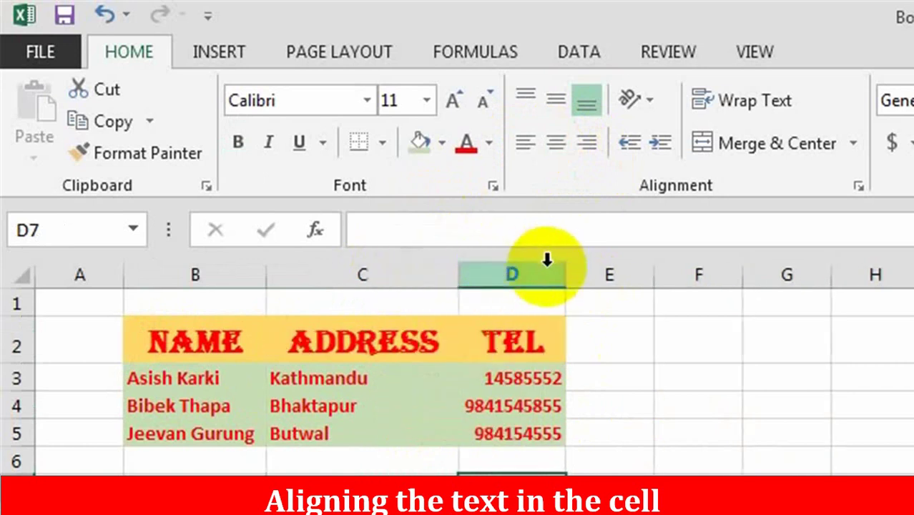
pyautogui.moveTo(570, 272); pyautogui.dragTo(690, 274)
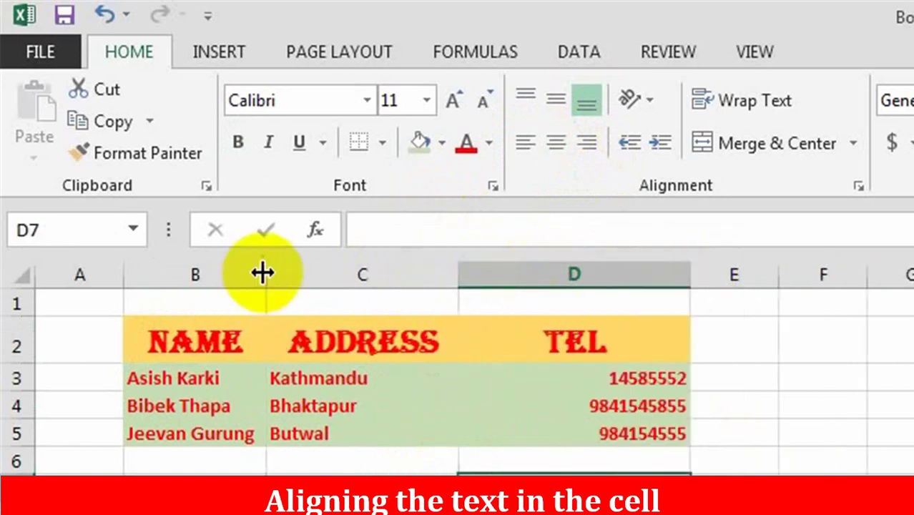
pyautogui.moveTo(265, 272); pyautogui.dragTo(313, 273)
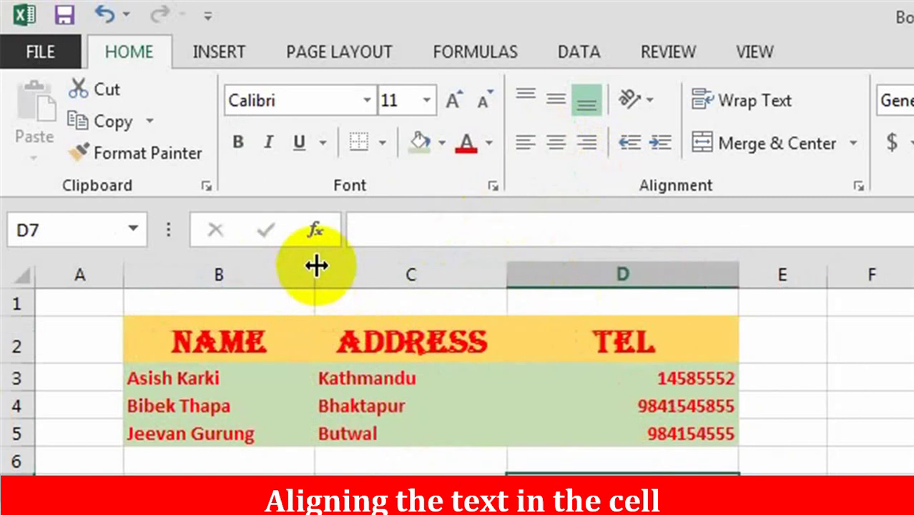
# - Centre the data entries in B3:D5 horizontally
pyautogui.click(451, 429)
pyautogui.moveTo(189, 378); pyautogui.dragTo(665, 432)
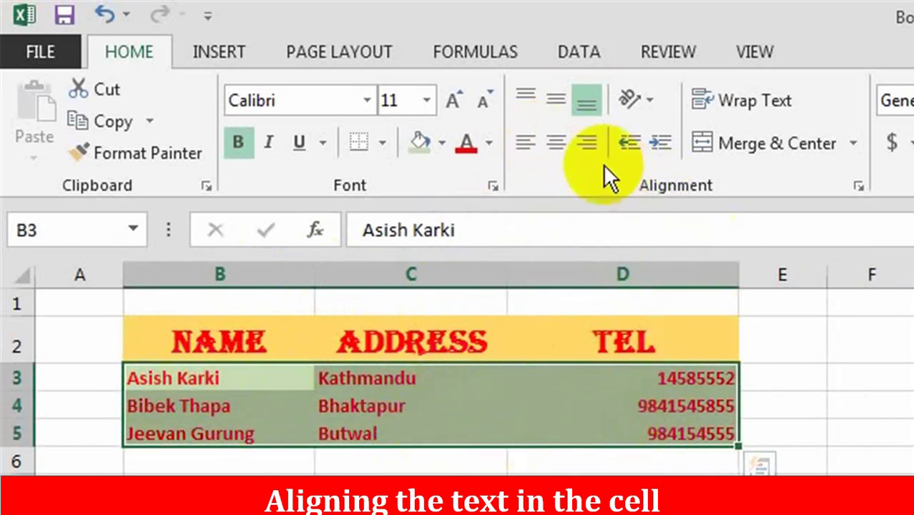
pyautogui.click(558, 141)
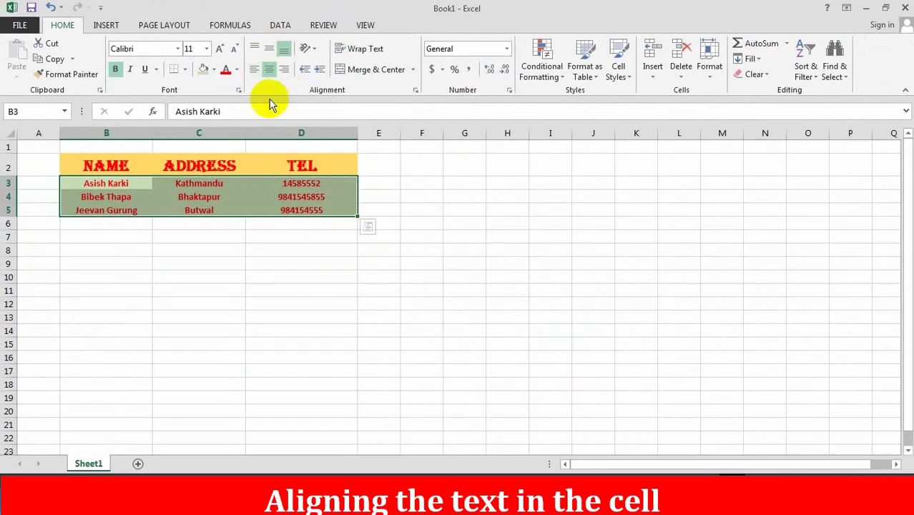
pyautogui.click(109, 302)
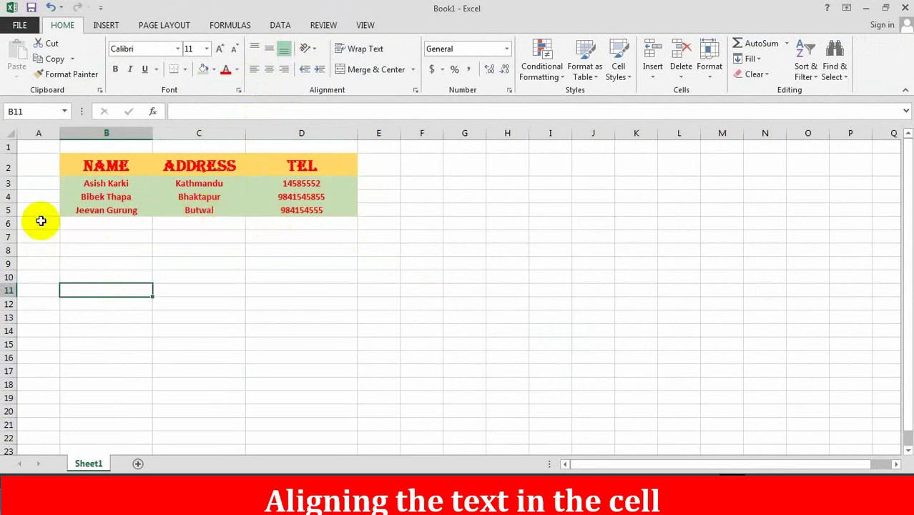
# - Increase the heights of the header row and the three data rows
pyautogui.moveTo(14, 217)
pyautogui.mouseDown()
pyautogui.moveTo(16, 238)
pyautogui.moveTo(15, 201)
pyautogui.moveTo(17, 234)
pyautogui.mouseUp()
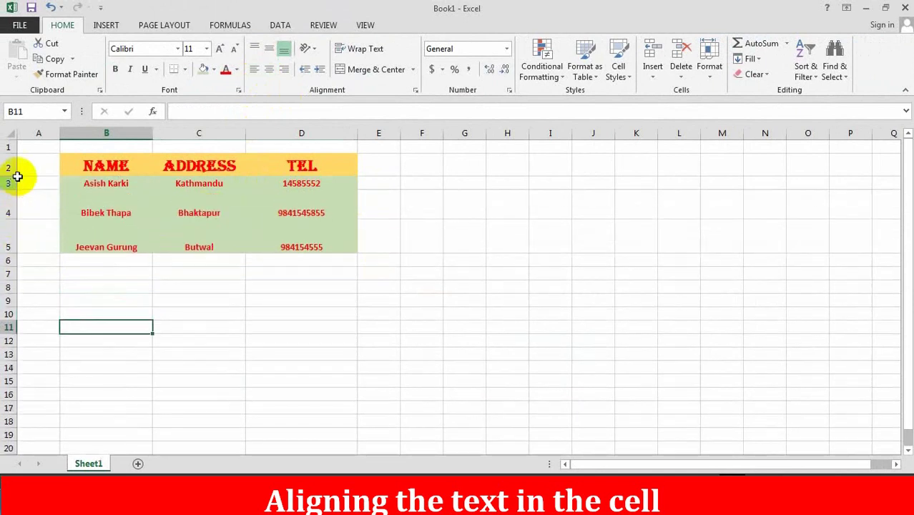
pyautogui.moveTo(13, 177); pyautogui.dragTo(49, 264)
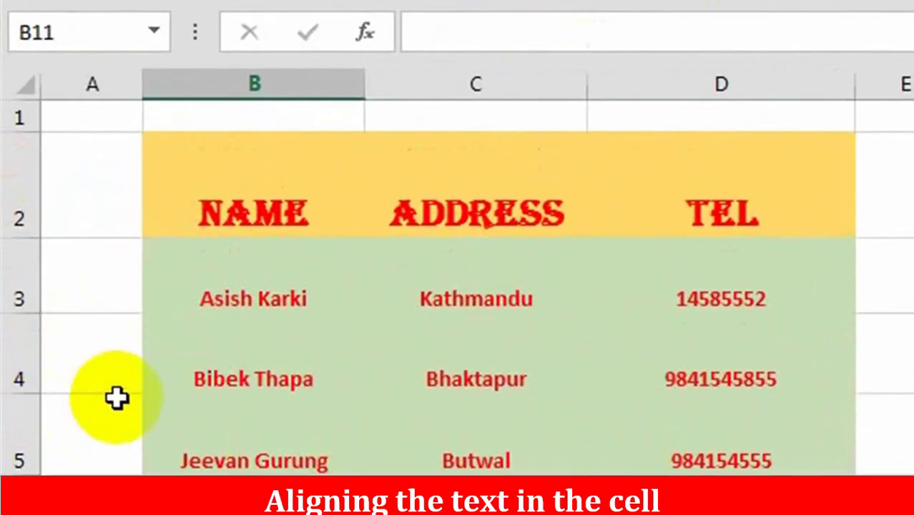
pyautogui.click(453, 405)
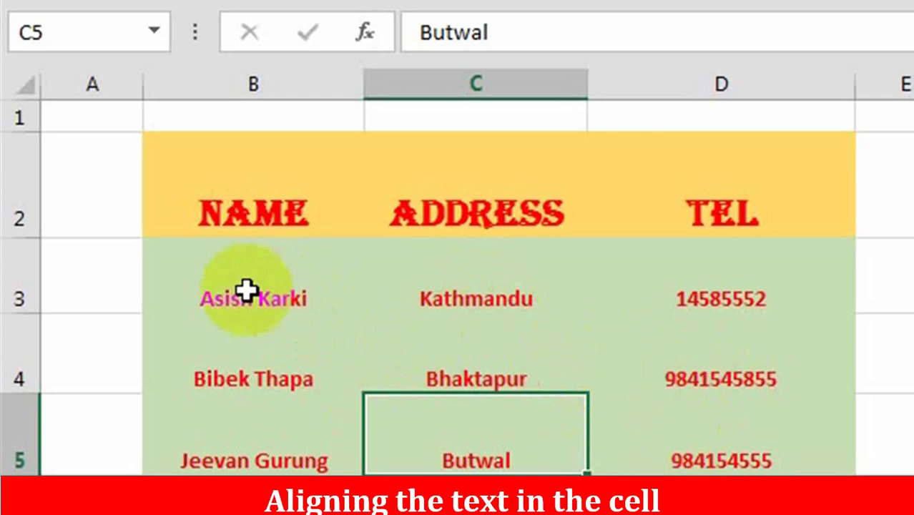
pyautogui.moveTo(246, 290); pyautogui.dragTo(742, 429)
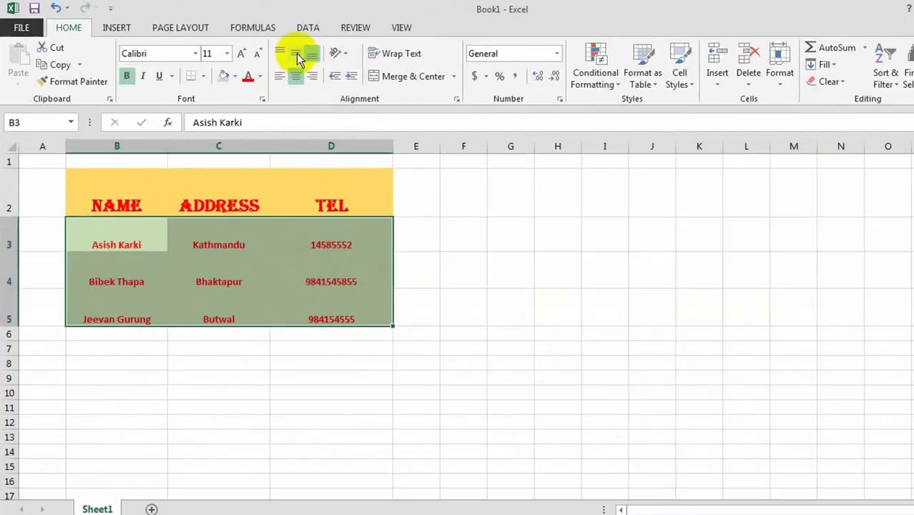
# - Give B3:D5 Center and Middle alignment after trying the other alignment options
pyautogui.click(295, 53)
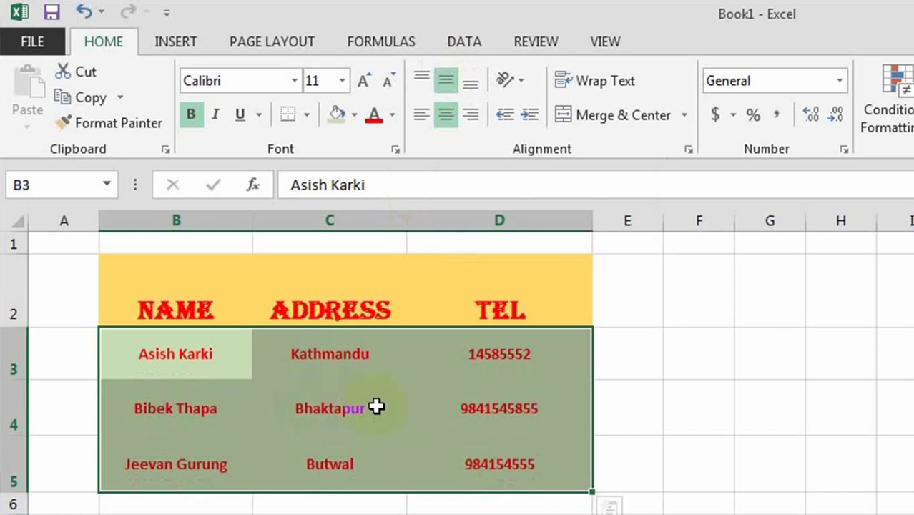
pyautogui.click(420, 68)
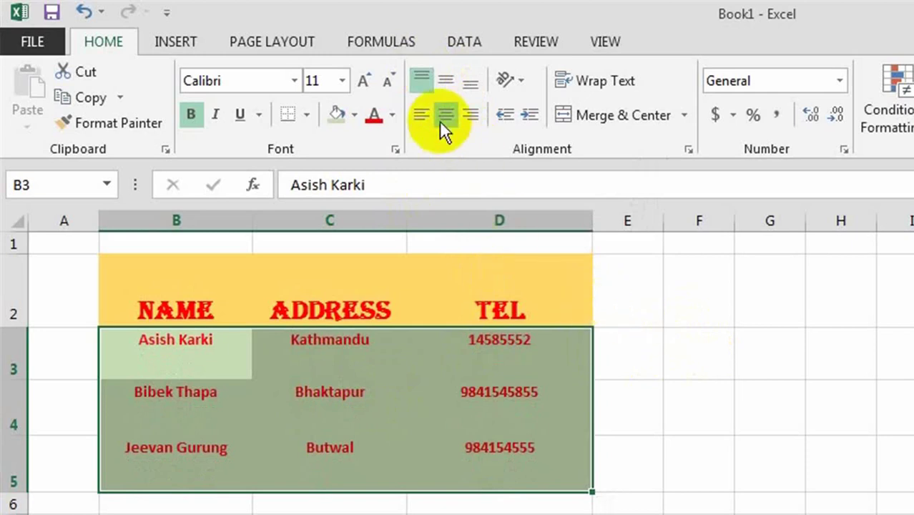
pyautogui.click(413, 79)
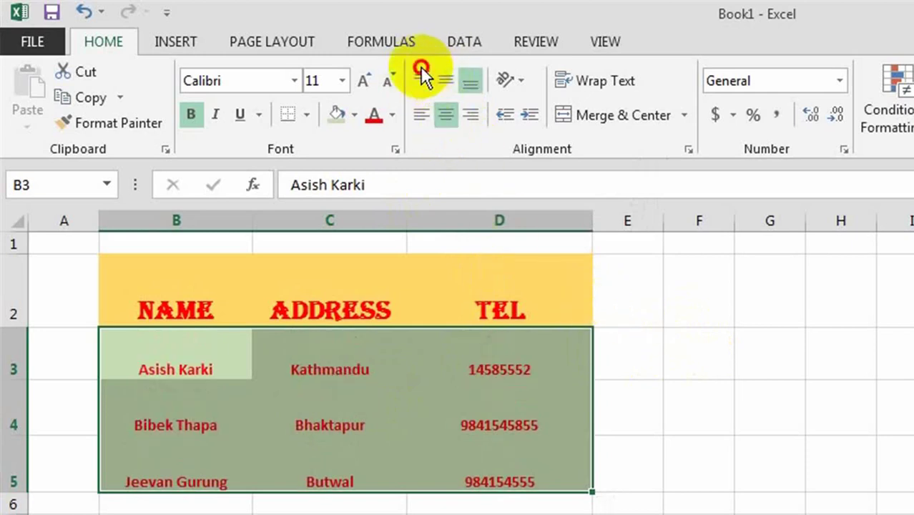
pyautogui.click(428, 77)
pyautogui.click(447, 81)
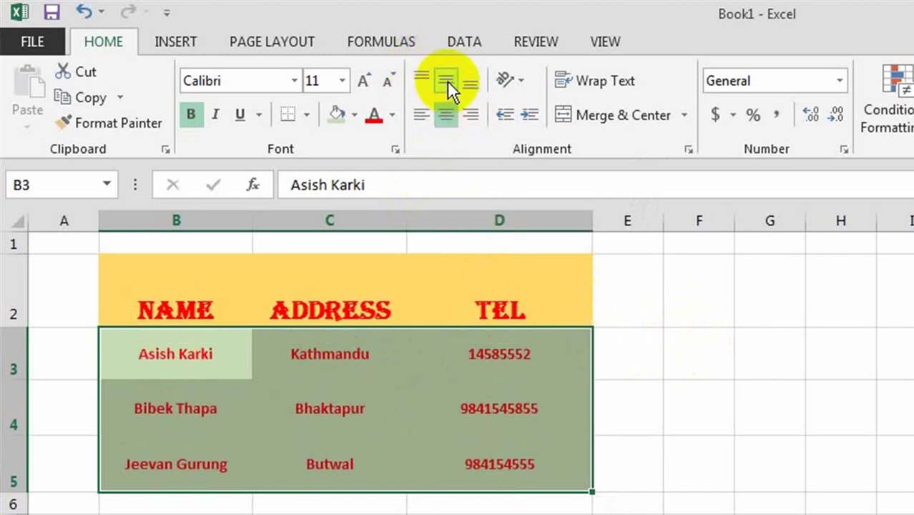
pyautogui.click(468, 84)
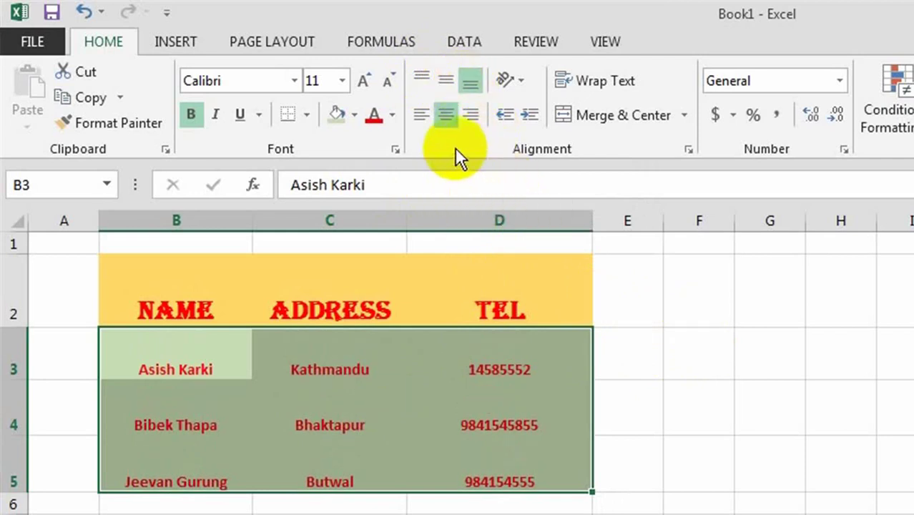
pyautogui.click(422, 115)
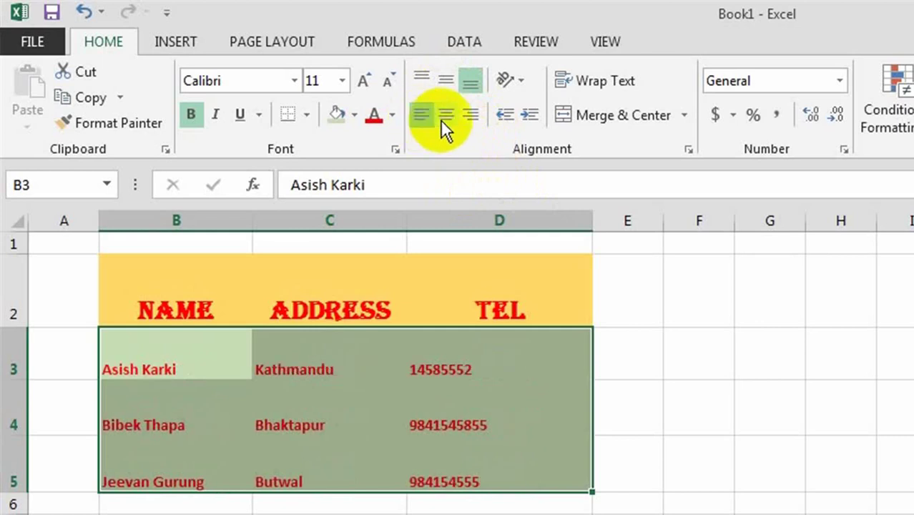
pyautogui.click(440, 114)
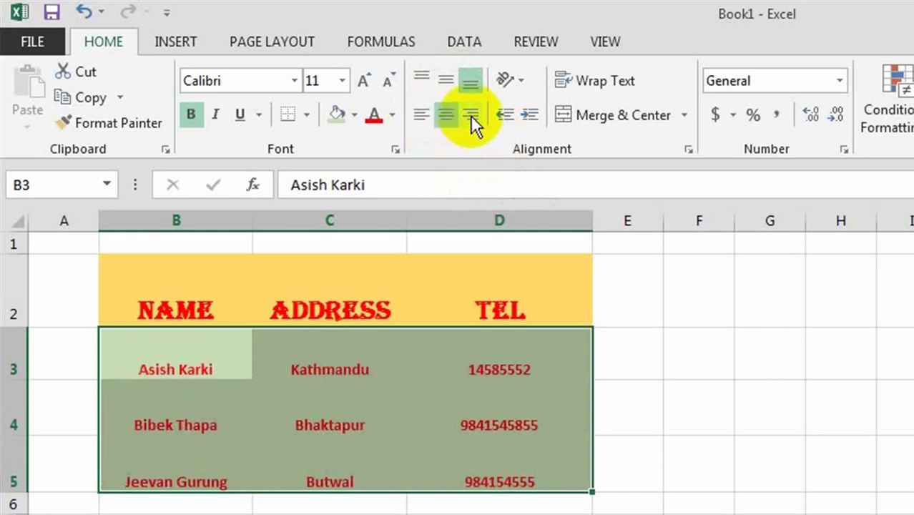
pyautogui.click(470, 116)
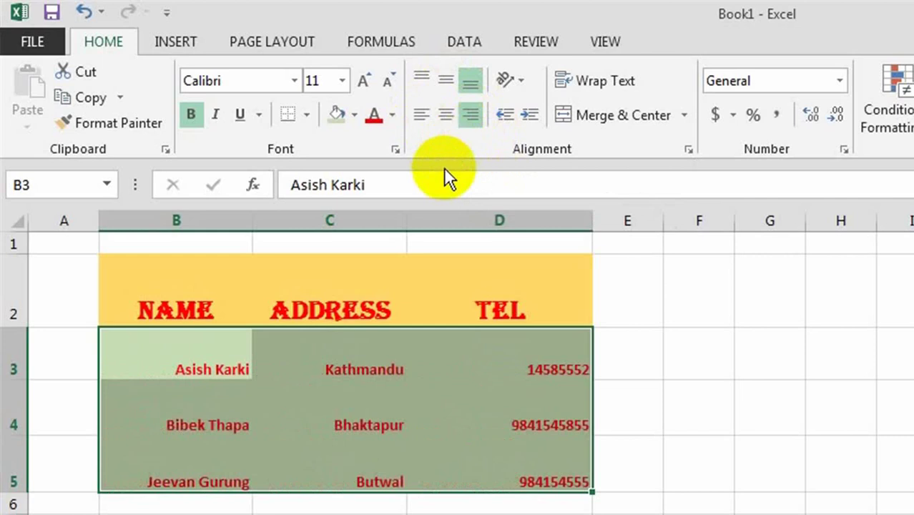
pyautogui.click(443, 122)
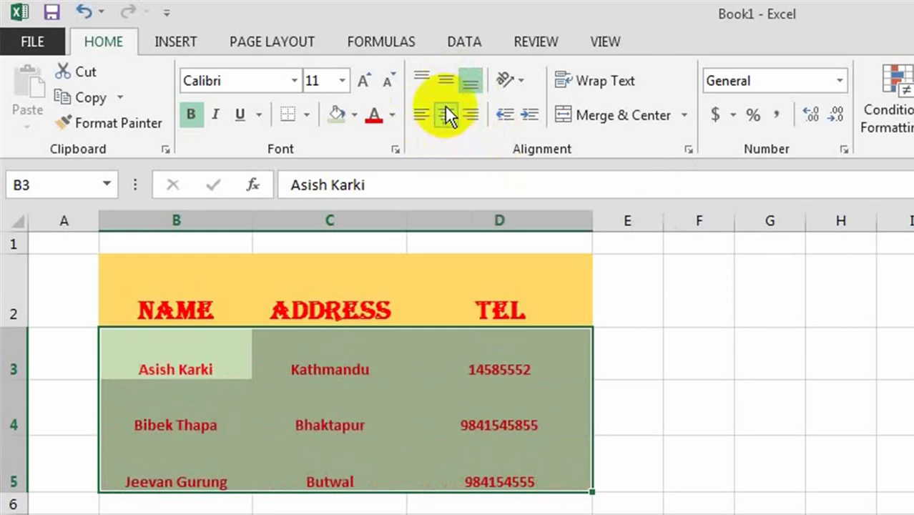
pyautogui.click(446, 74)
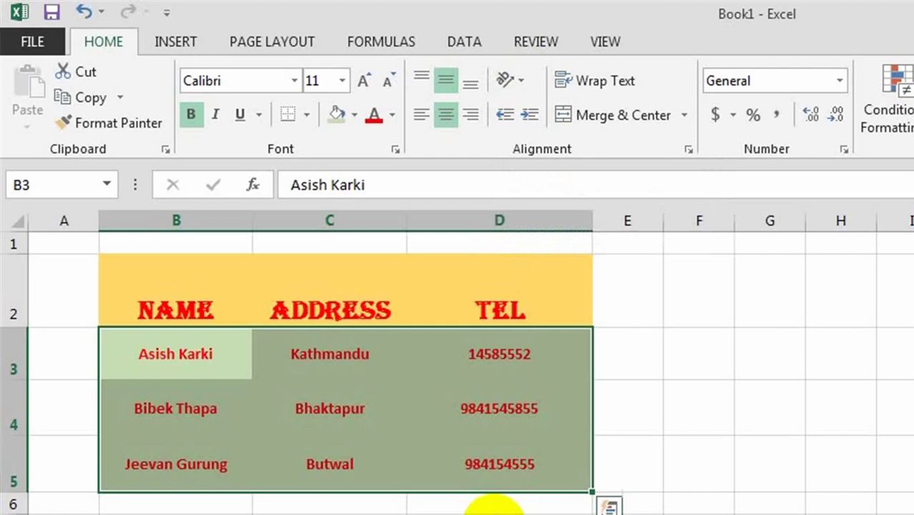
# - Angle the NAME, ADDRESS, TEL header text counterclockwise
pyautogui.click(208, 305)
pyautogui.click(493, 311)
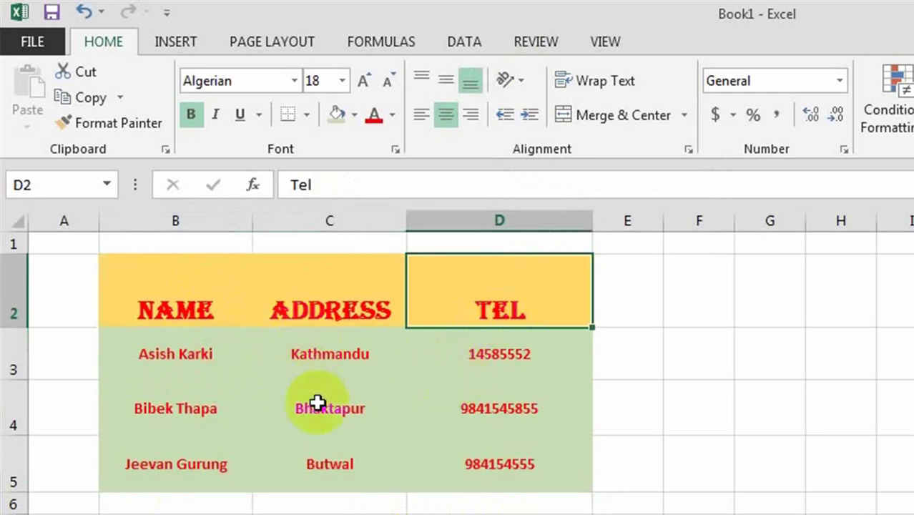
pyautogui.moveTo(154, 309); pyautogui.dragTo(490, 322)
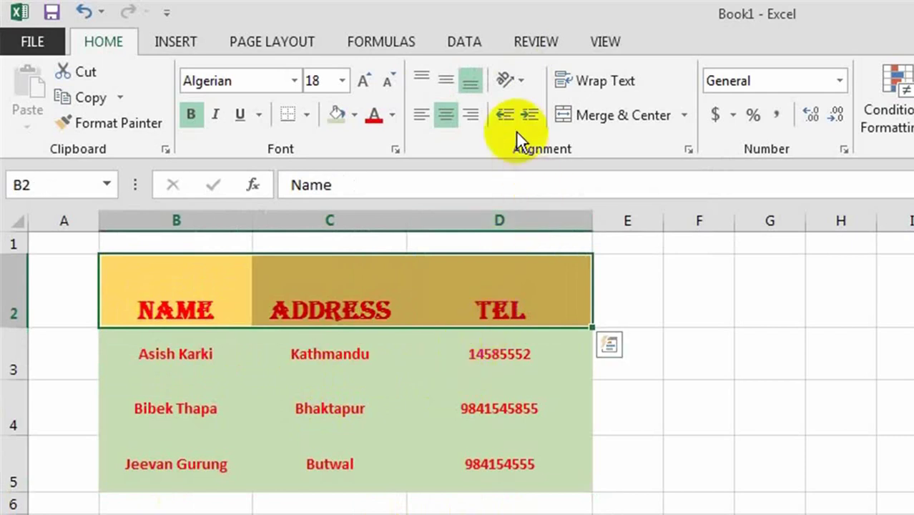
pyautogui.click(518, 78)
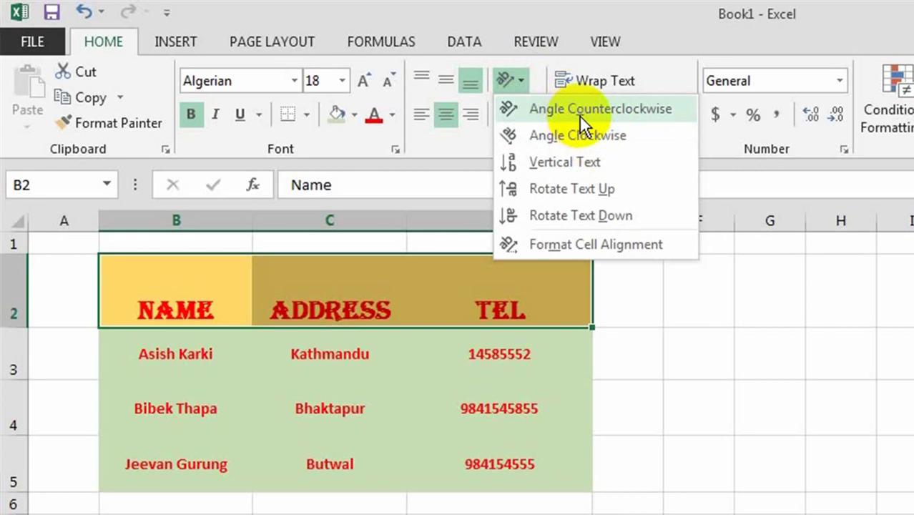
pyautogui.click(599, 109)
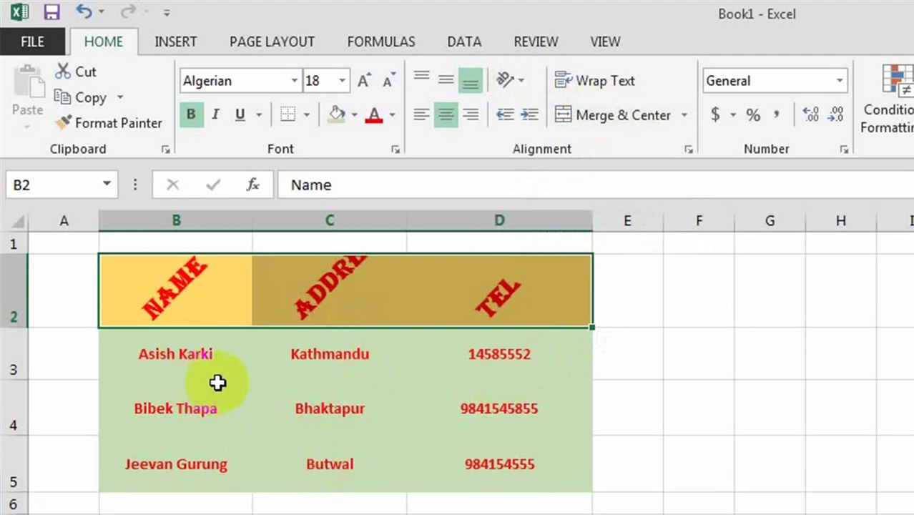
# - Angle row 3's entries clockwise and make row 3 taller
pyautogui.click(203, 465)
pyautogui.moveTo(175, 353); pyautogui.dragTo(499, 353)
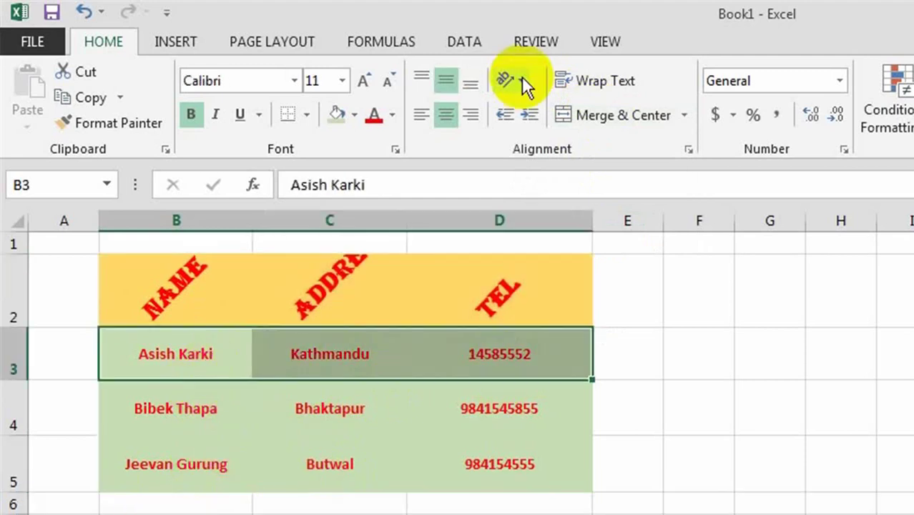
pyautogui.click(522, 77)
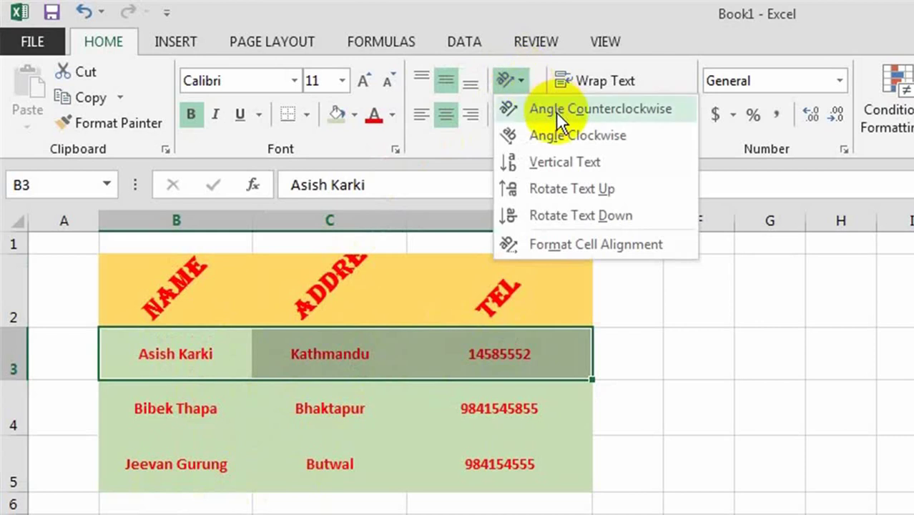
pyautogui.click(556, 135)
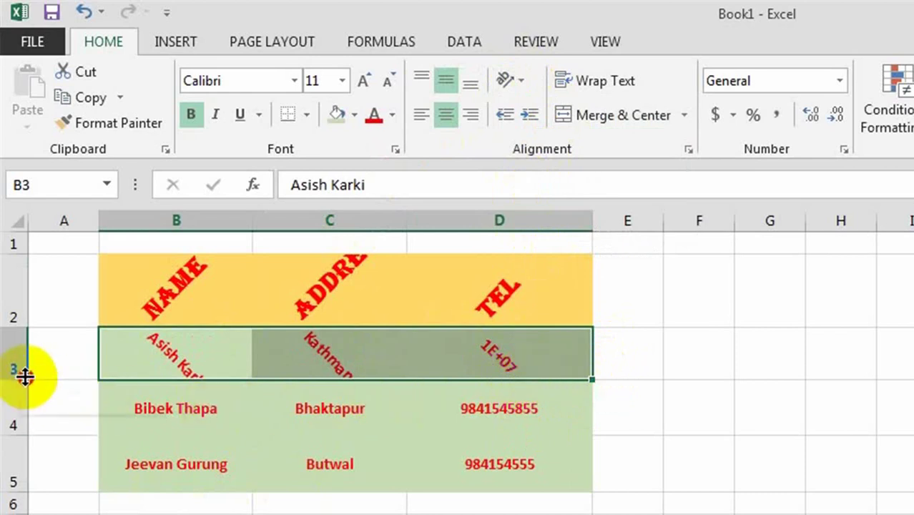
pyautogui.moveTo(25, 379); pyautogui.dragTo(25, 416)
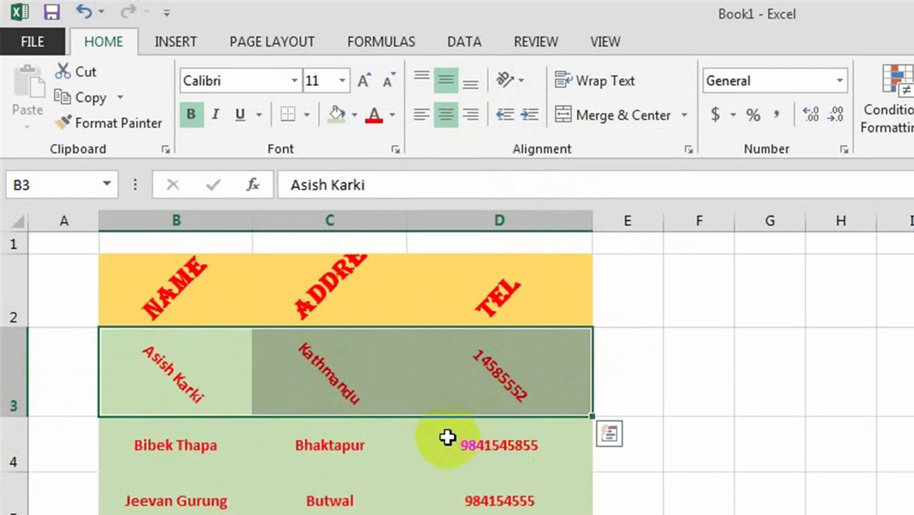
# - Angle the rows 4–5 entries counterclockwise and heighten rows 4 and 5
pyautogui.click(502, 434)
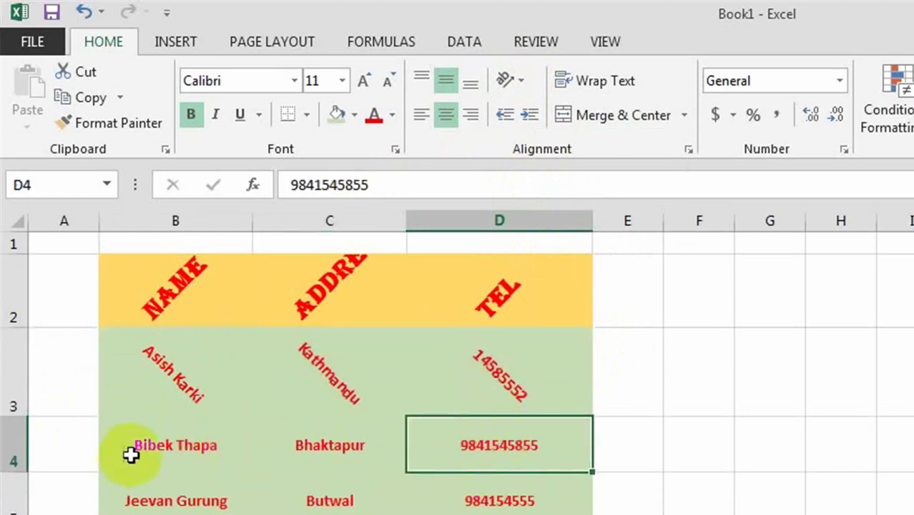
pyautogui.click(147, 445)
pyautogui.moveTo(147, 446); pyautogui.dragTo(476, 501)
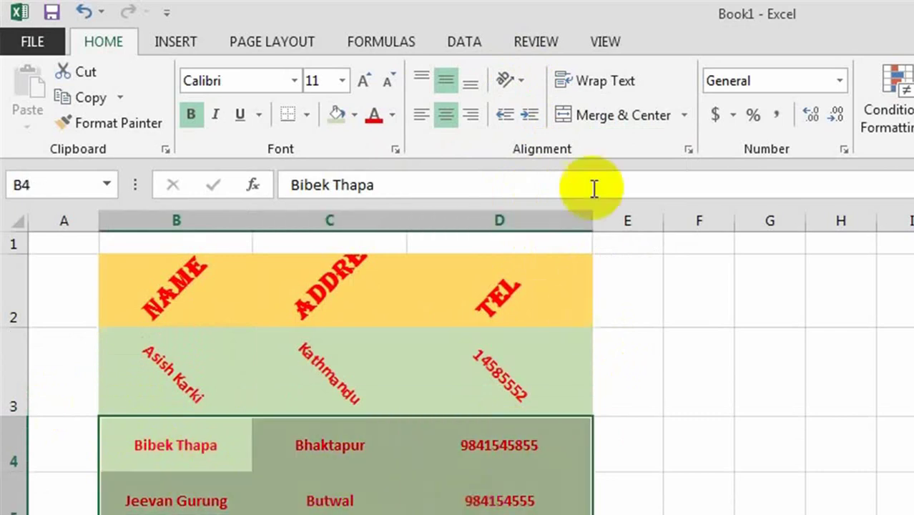
pyautogui.click(512, 74)
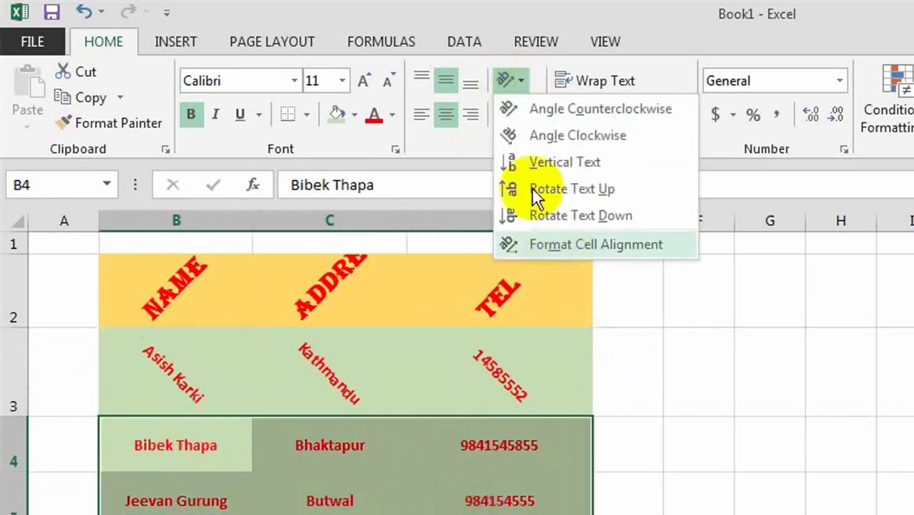
pyautogui.click(535, 107)
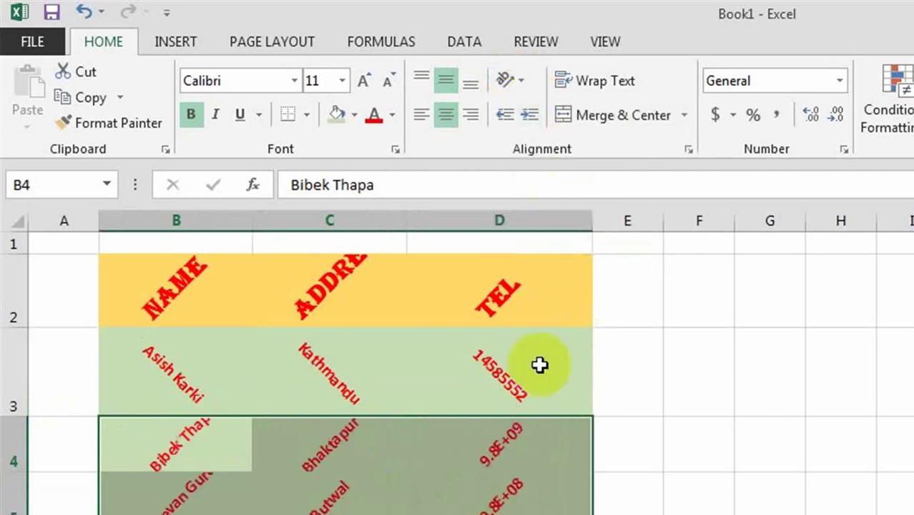
pyautogui.click(749, 428)
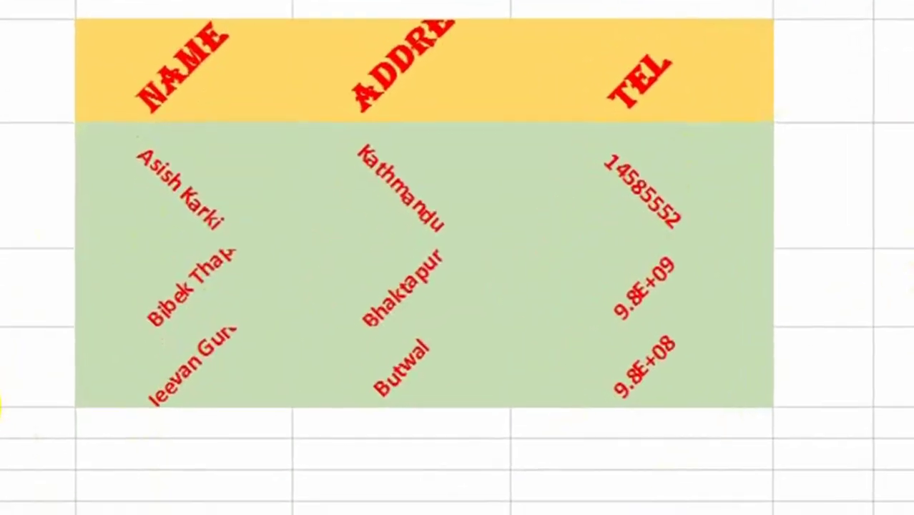
pyautogui.moveTo(1, 405); pyautogui.dragTo(1, 457)
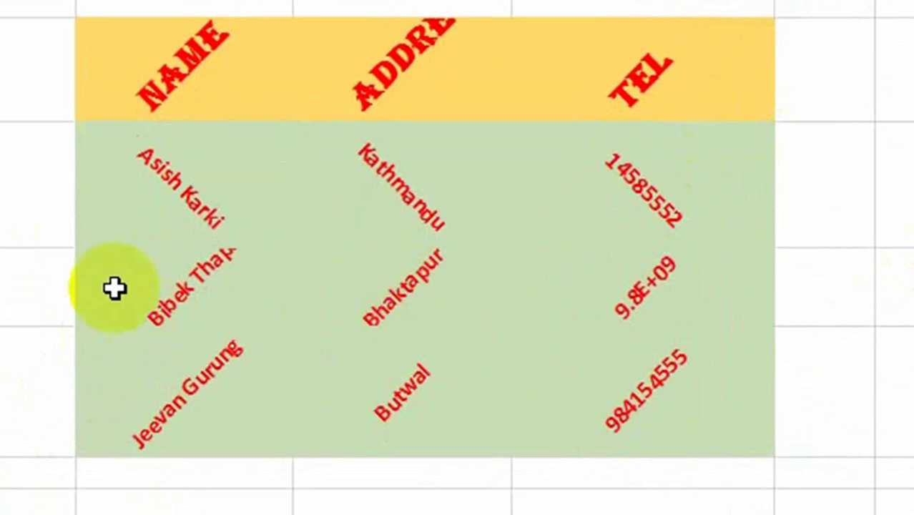
pyautogui.moveTo(2, 326); pyautogui.dragTo(1, 357)
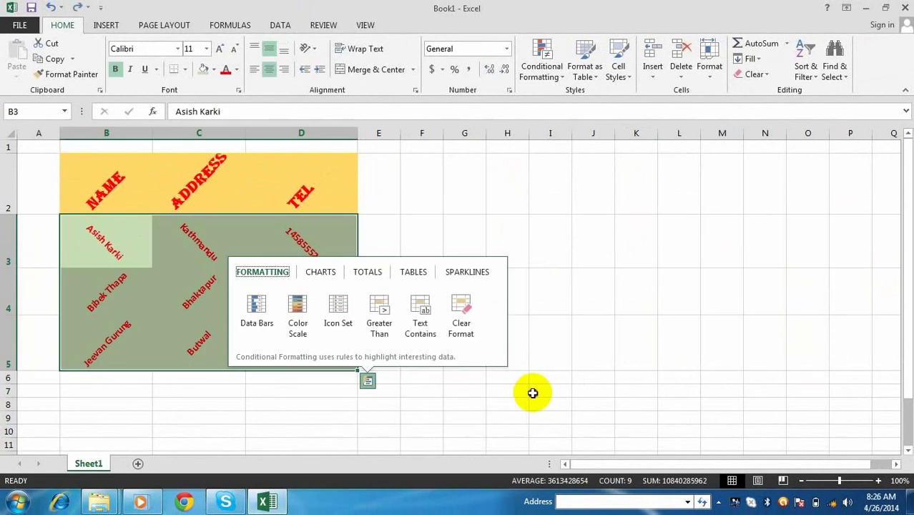
pyautogui.click(531, 390)
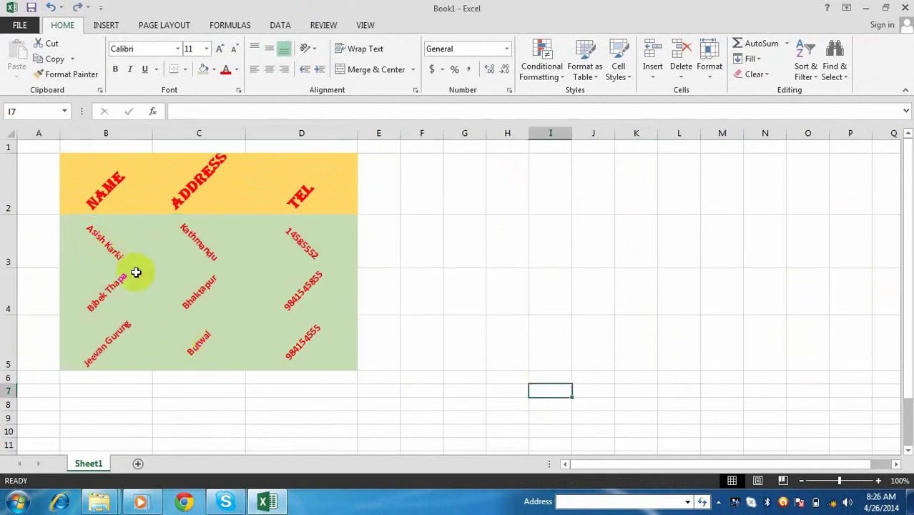
pyautogui.moveTo(108, 256); pyautogui.dragTo(292, 345)
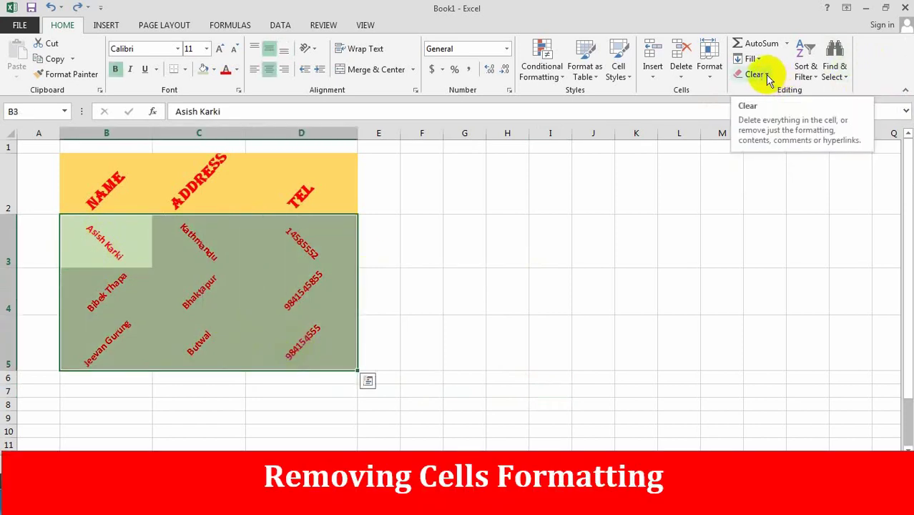
# - Apply Clear Formats to B3:D5, leaving the data as plain unformatted text
pyautogui.click(765, 74)
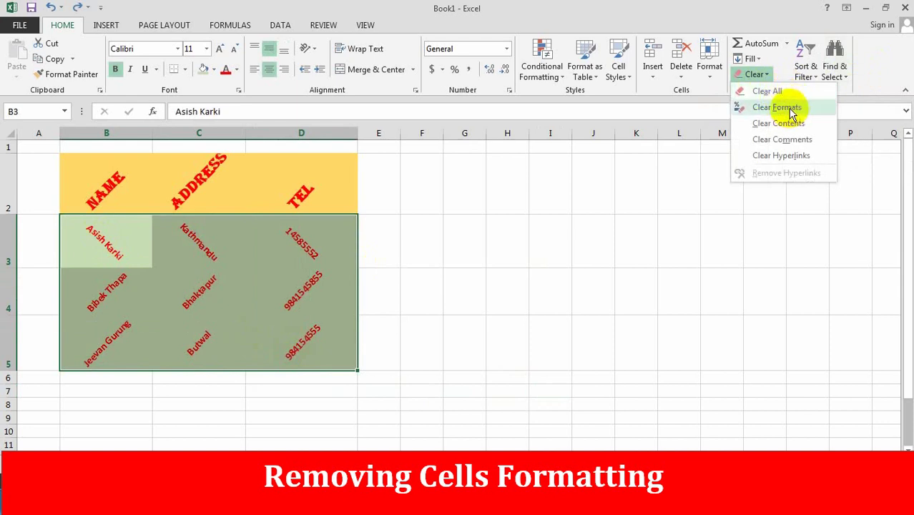
pyautogui.click(777, 107)
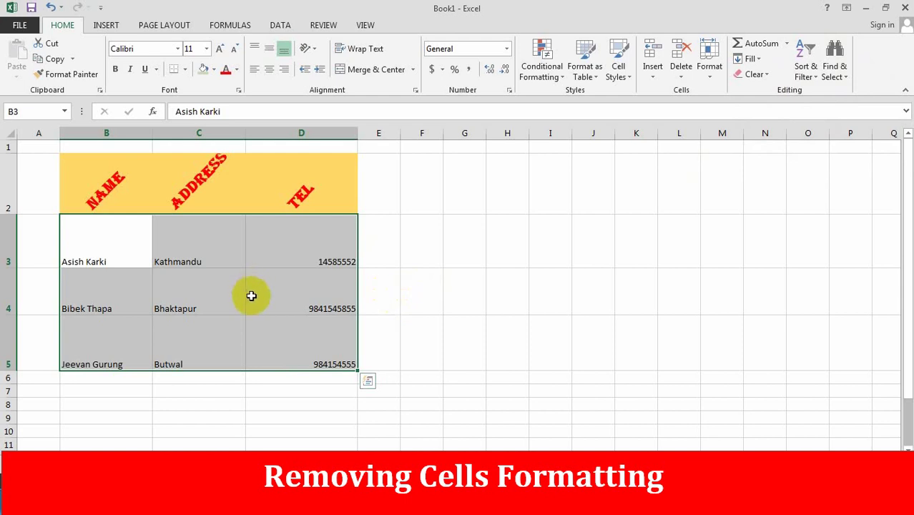
pyautogui.click(462, 271)
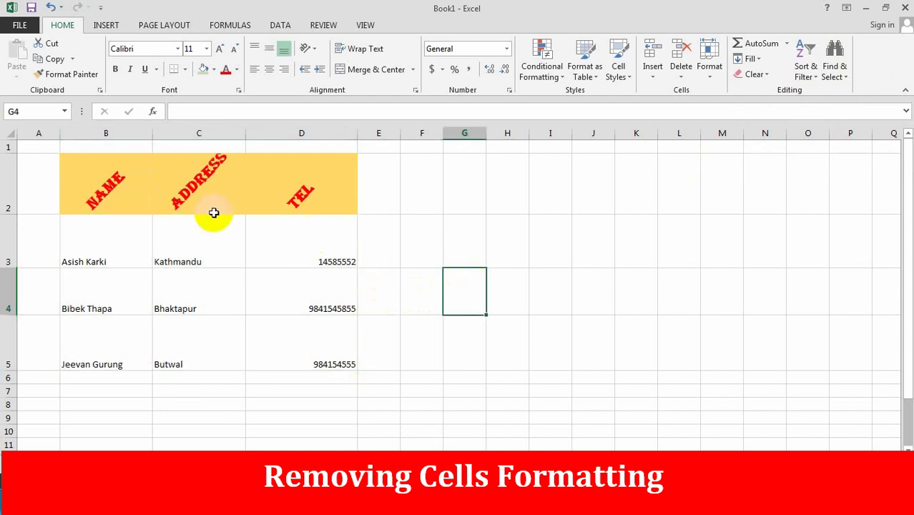
pyautogui.moveTo(499, 216); pyautogui.dragTo(733, 393)
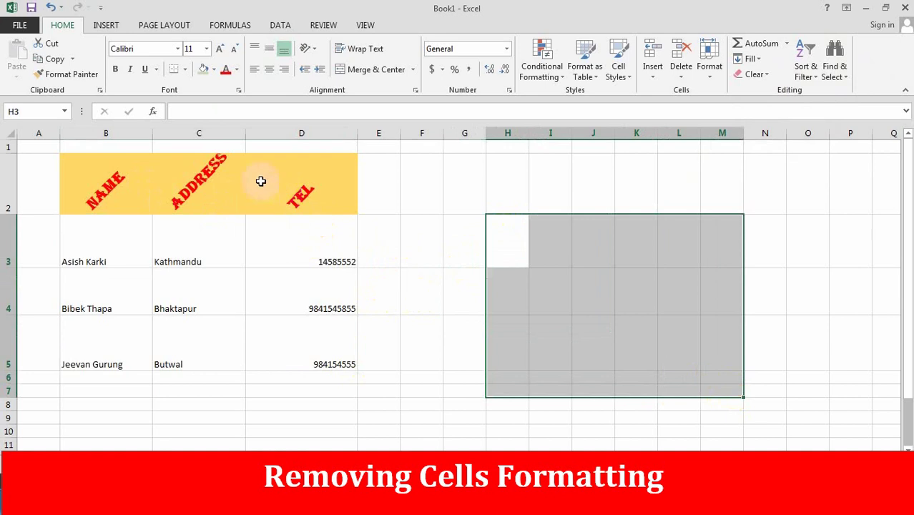
# - Preview the contact table in Print view, then return to the worksheet with an empty cell selected
pyautogui.click(19, 25)
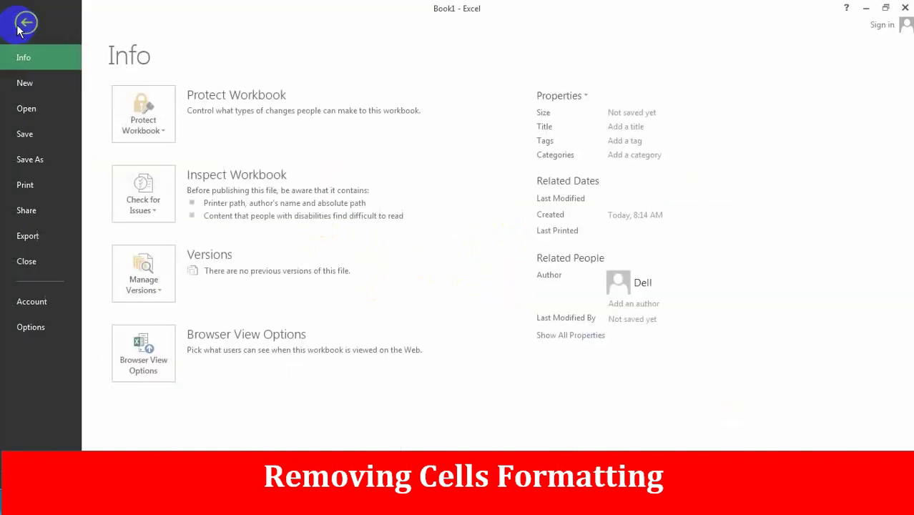
pyautogui.click(26, 186)
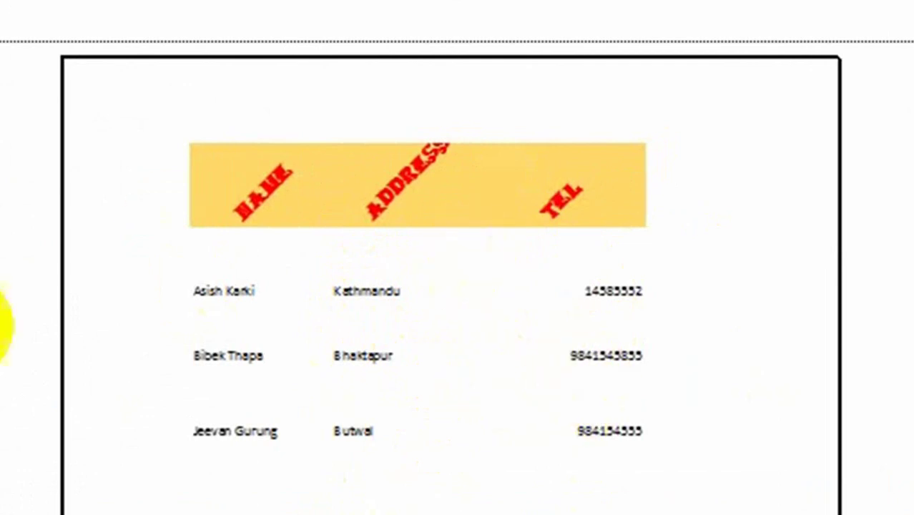
pyautogui.click(20, 30)
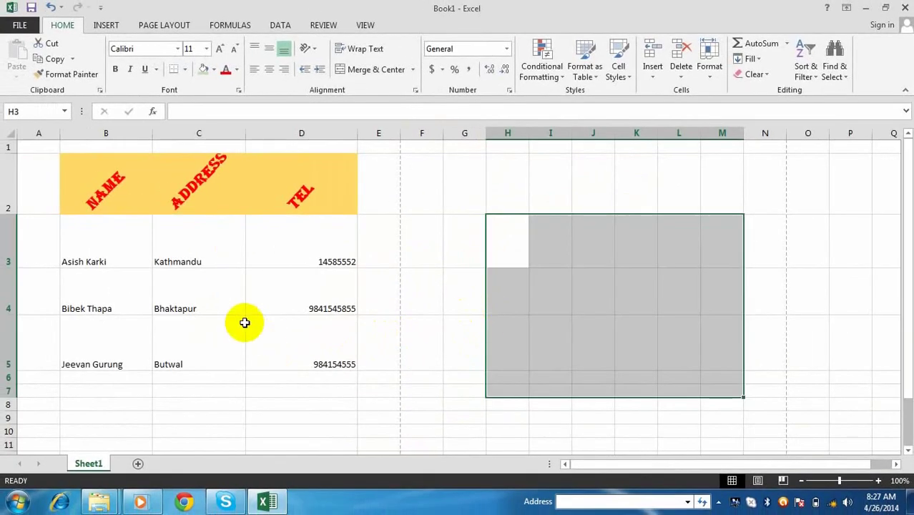
pyautogui.click(230, 323)
pyautogui.click(51, 332)
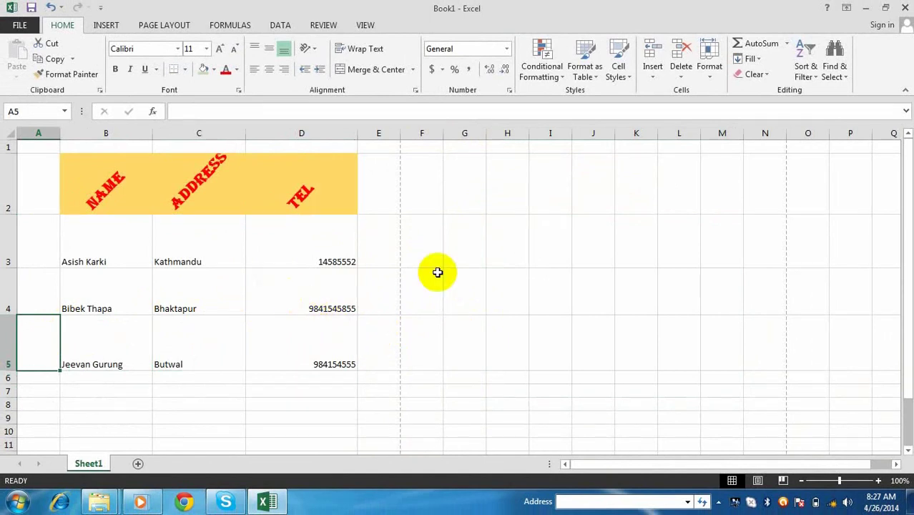
# - Apply All Borders to the three contact data rows B3:D5
pyautogui.click(477, 272)
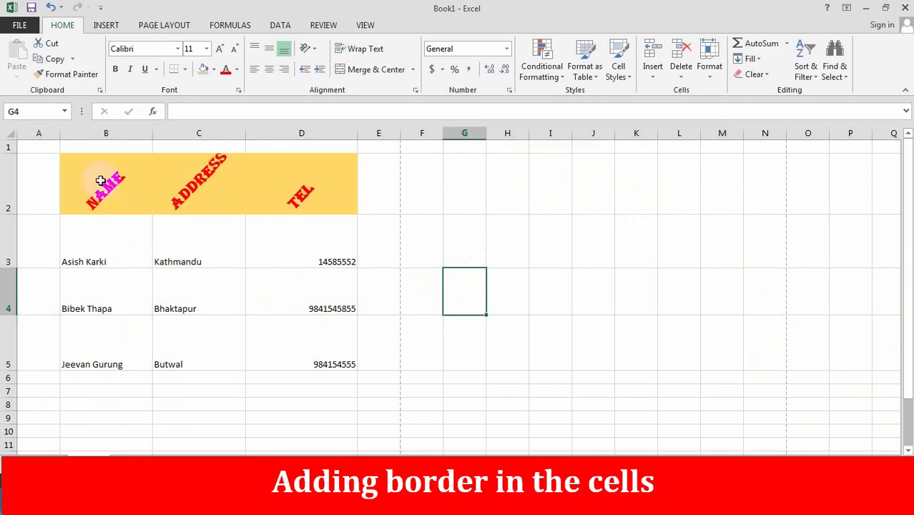
pyautogui.moveTo(96, 173); pyautogui.dragTo(316, 350)
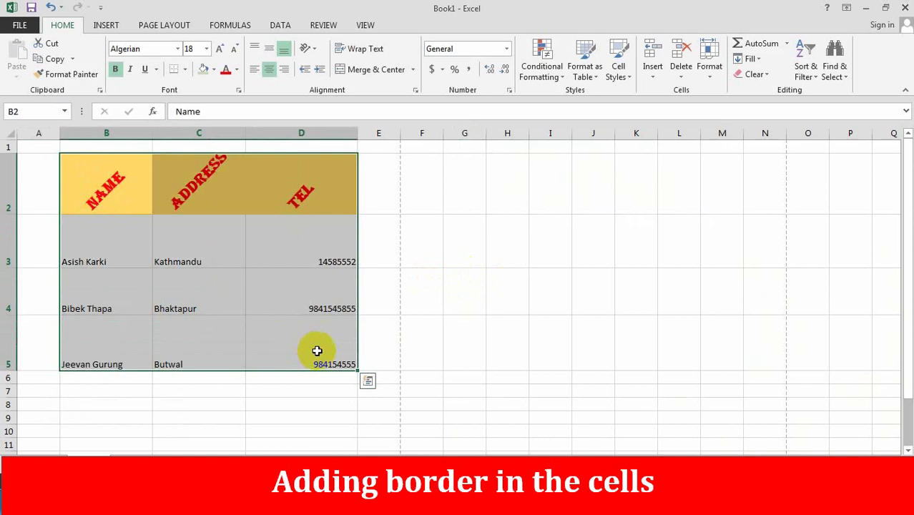
pyautogui.click(449, 325)
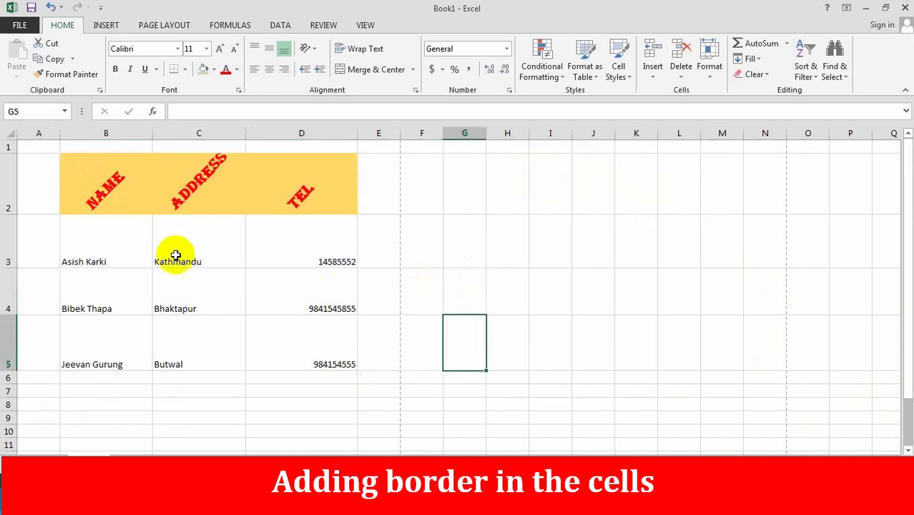
pyautogui.moveTo(90, 221); pyautogui.dragTo(309, 338)
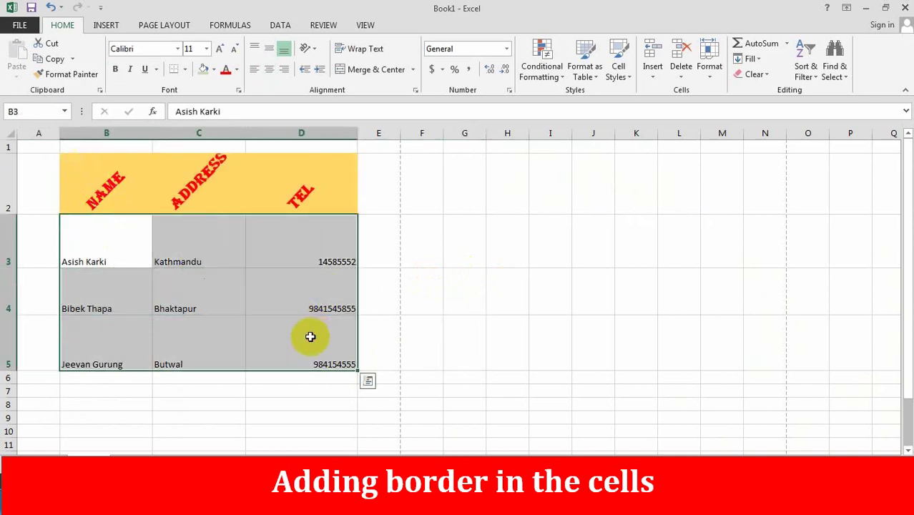
pyautogui.click(185, 71)
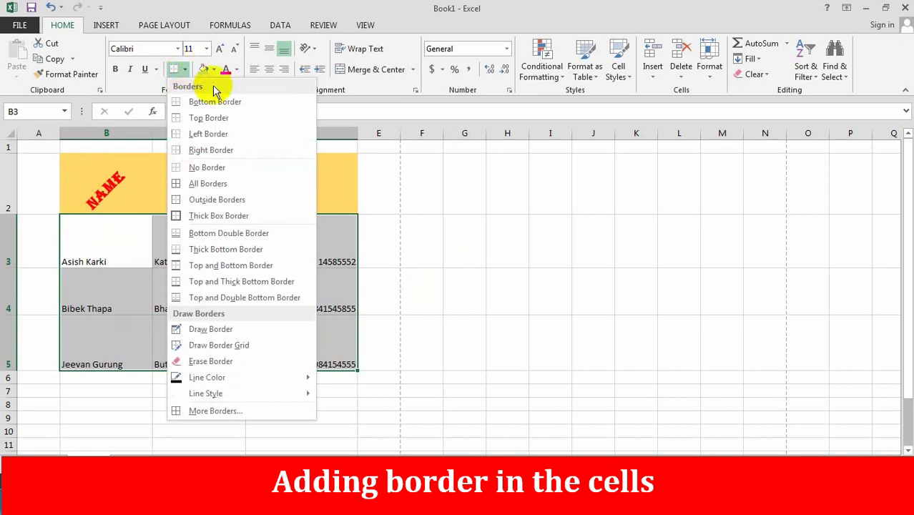
pyautogui.click(213, 184)
pyautogui.click(230, 324)
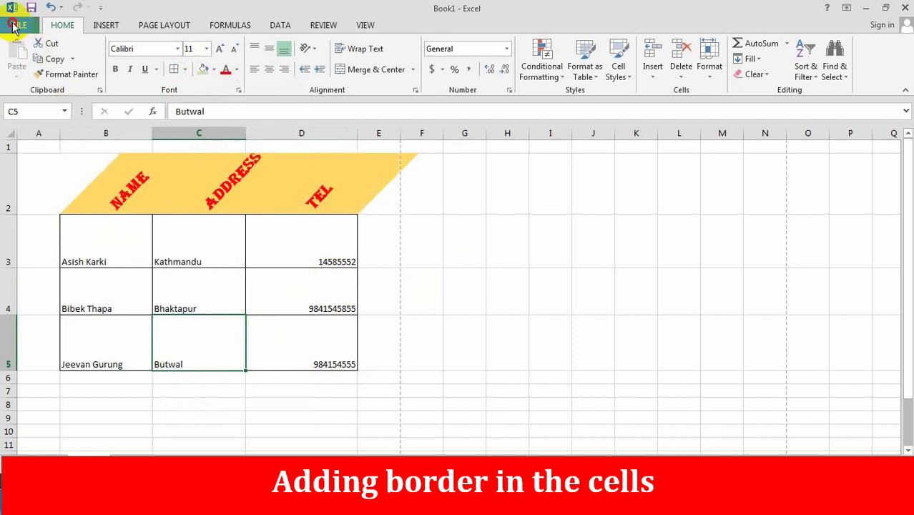
pyautogui.click(19, 25)
pyautogui.click(26, 186)
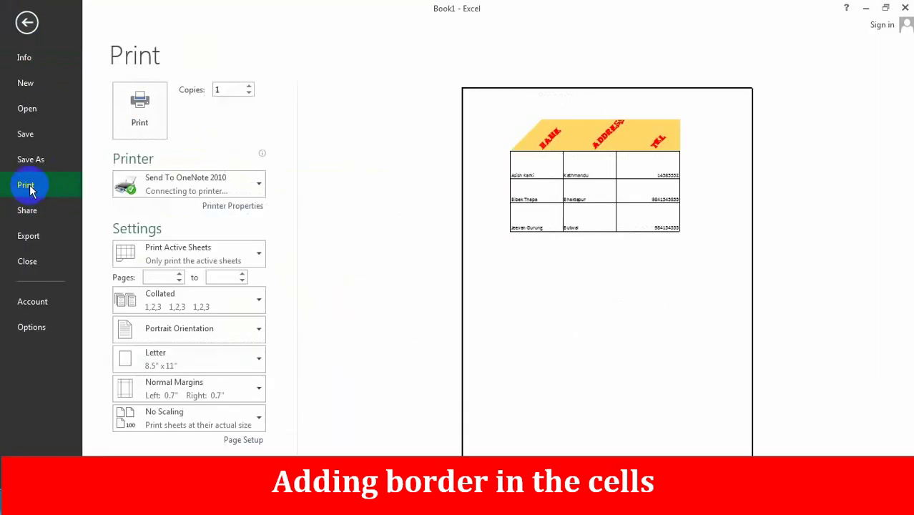
pyautogui.click(633, 217)
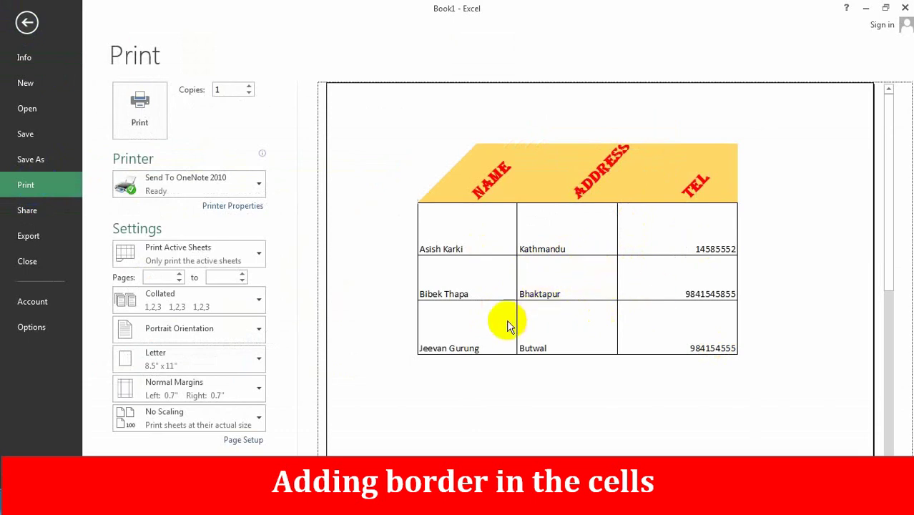
pyautogui.click(27, 23)
pyautogui.click(408, 323)
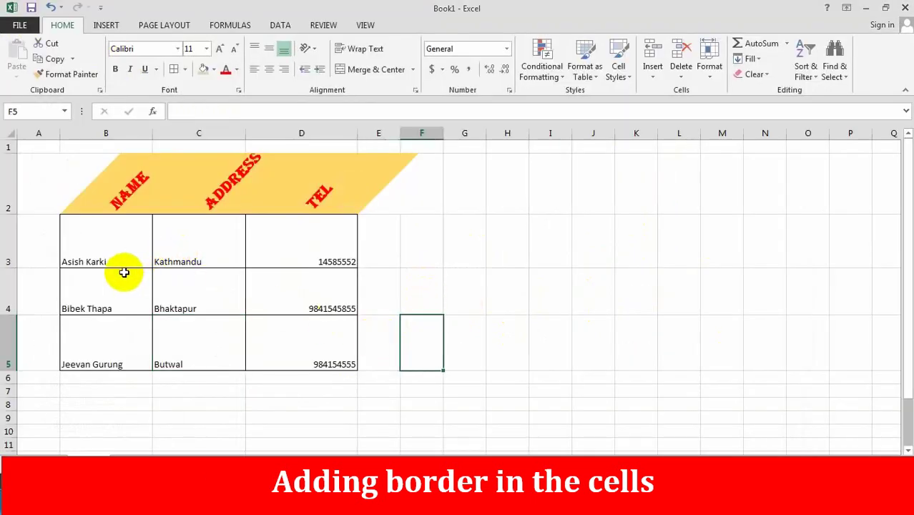
# - Set No Border on the contact rows B3:D5 so they show no grid lines
pyautogui.moveTo(124, 256)
pyautogui.mouseDown()
pyautogui.moveTo(198, 261)
pyautogui.moveTo(310, 343)
pyautogui.mouseUp()
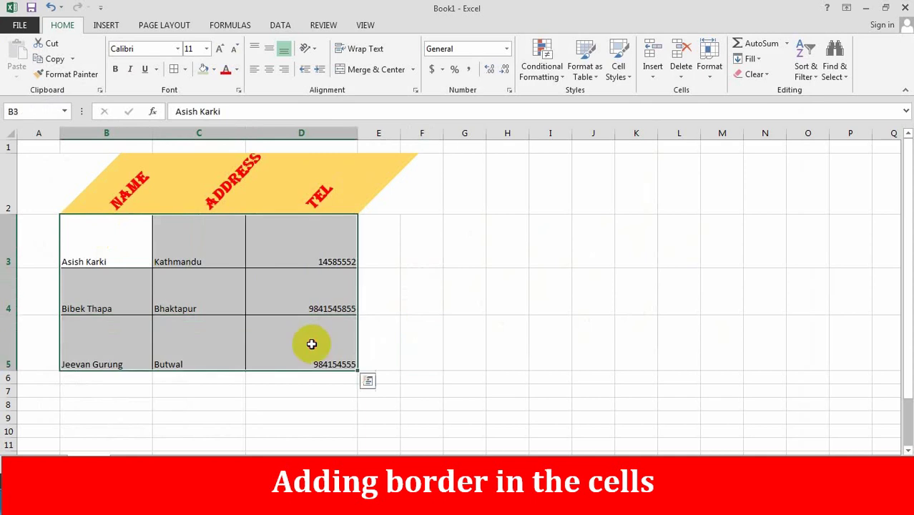
pyautogui.click(183, 70)
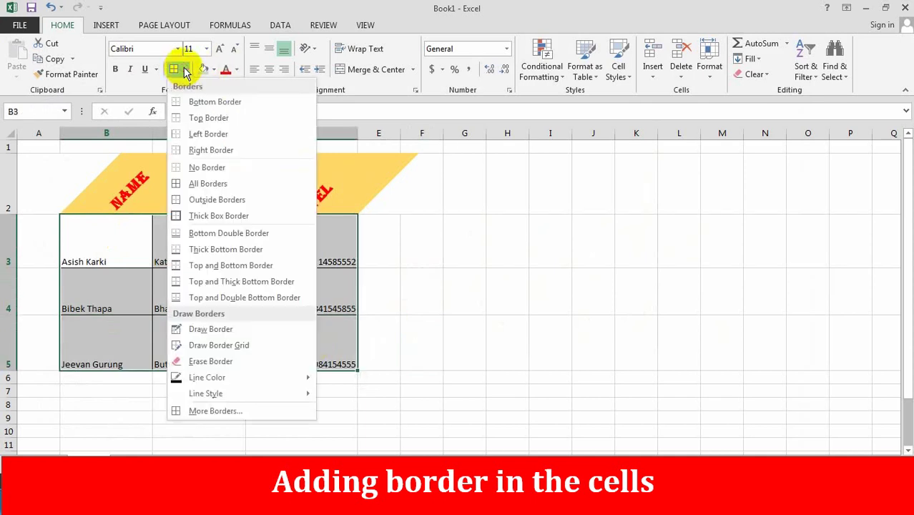
pyautogui.click(207, 167)
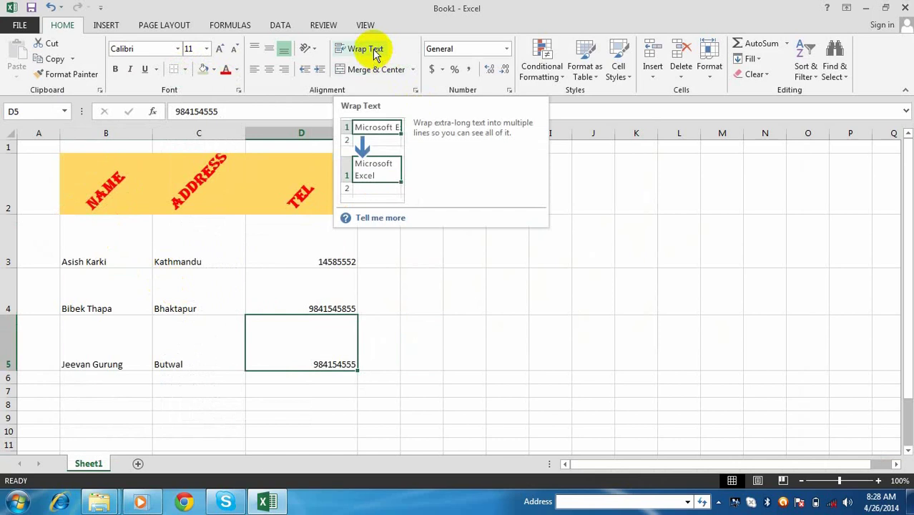
pyautogui.click(422, 254)
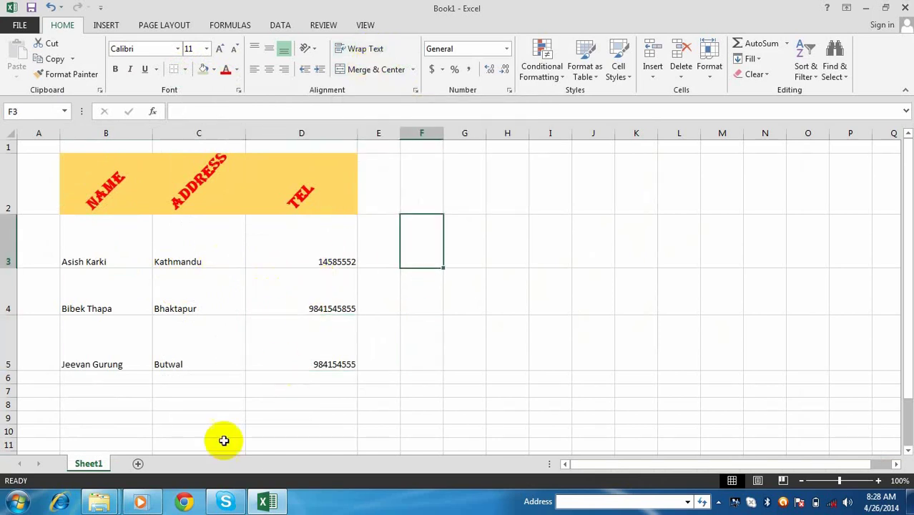
pyautogui.click(419, 183)
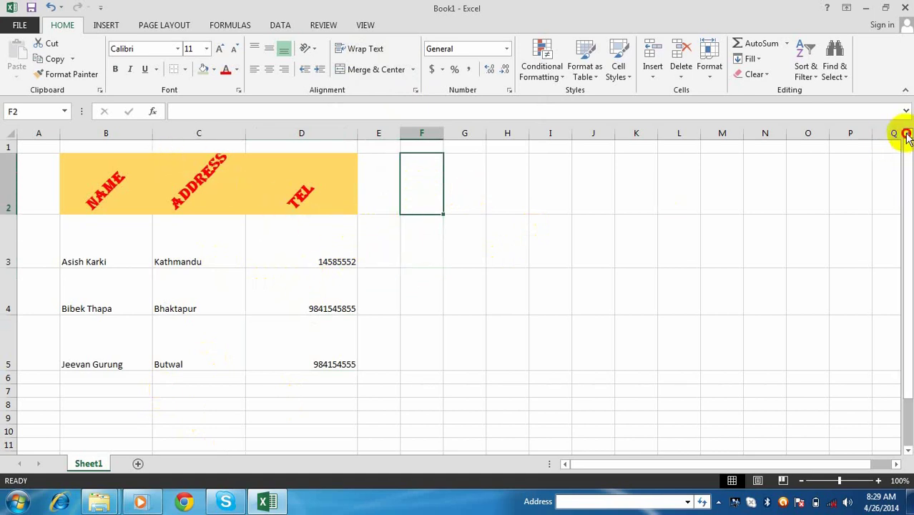
# - Enter 'Kathmandu Shopping Mall' in C1 and drag row 1 taller
pyautogui.click(197, 144)
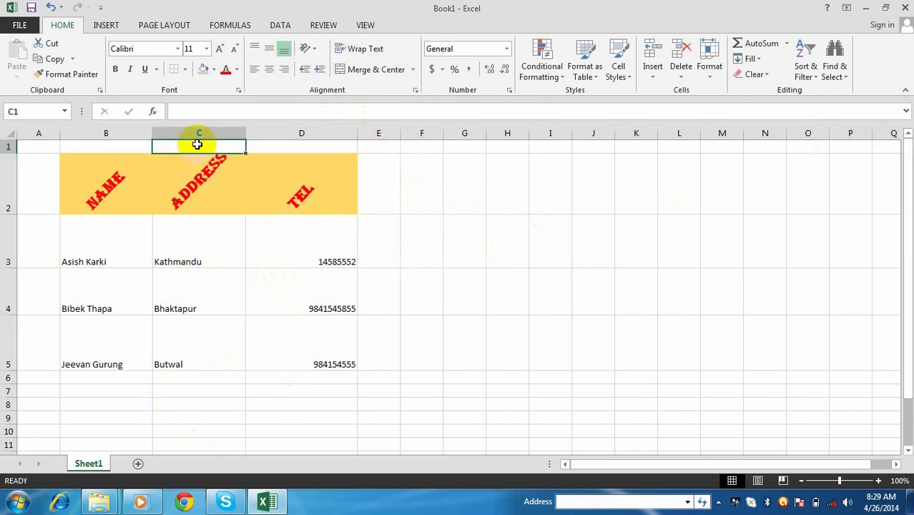
pyautogui.write('Kathmand')
pyautogui.press('BackSpace')
pyautogui.press('BackSpace')
pyautogui.press('BackSpace')
pyautogui.press('BackSpace')
pyautogui.press('BackSpace')
pyautogui.write('a')
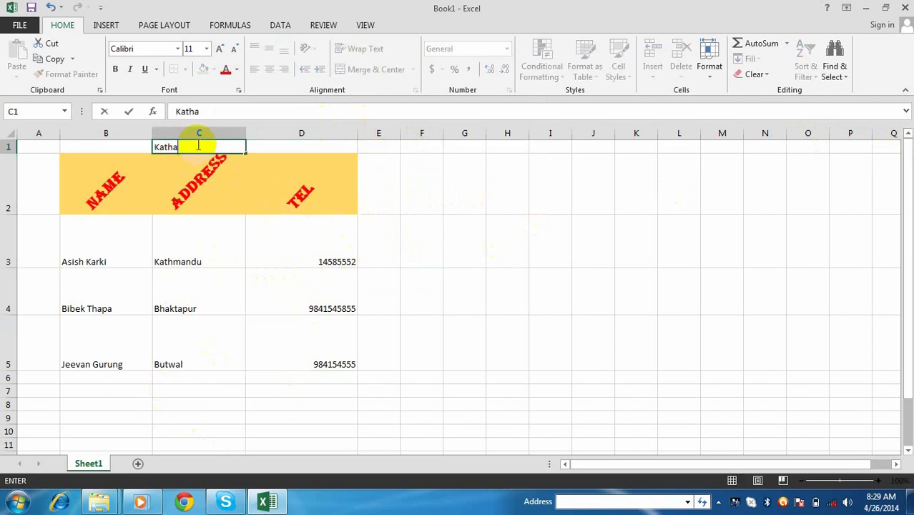
pyautogui.write('nm\\')
pyautogui.press('BackSpace')
pyautogui.press('BackSpace')
pyautogui.press('BackSpace')
pyautogui.write('mandu S')
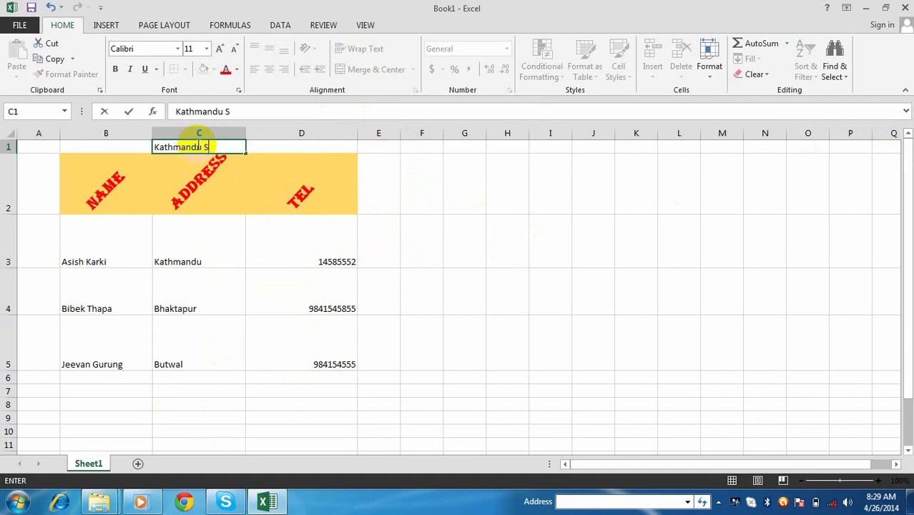
pyautogui.write('hopping')
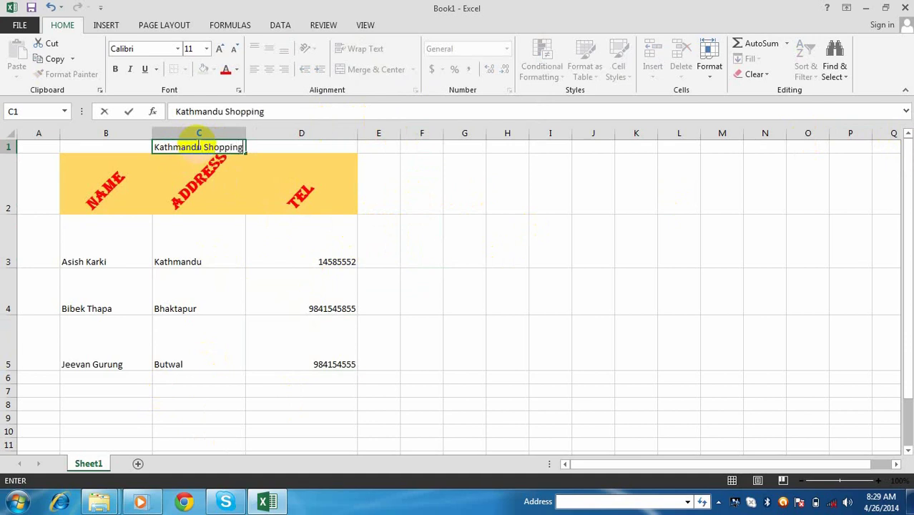
pyautogui.write(' Mall')
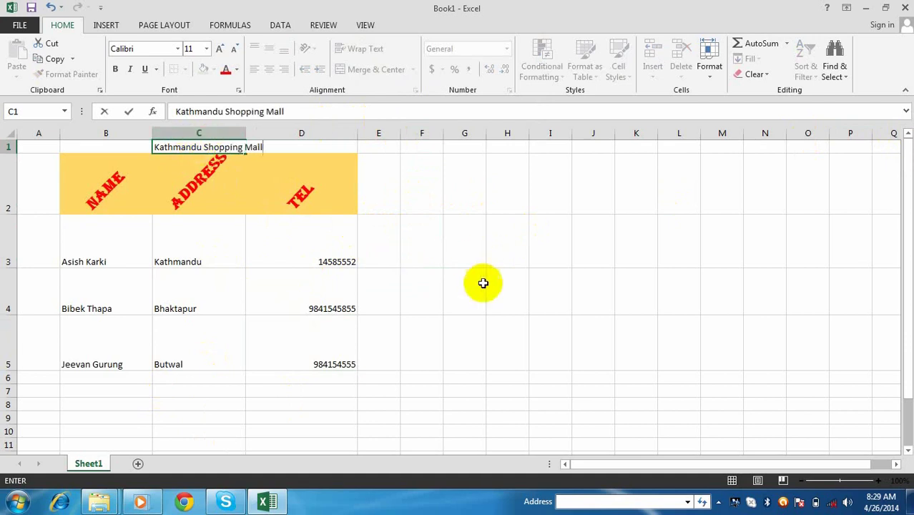
pyautogui.click(452, 283)
pyautogui.click(222, 147)
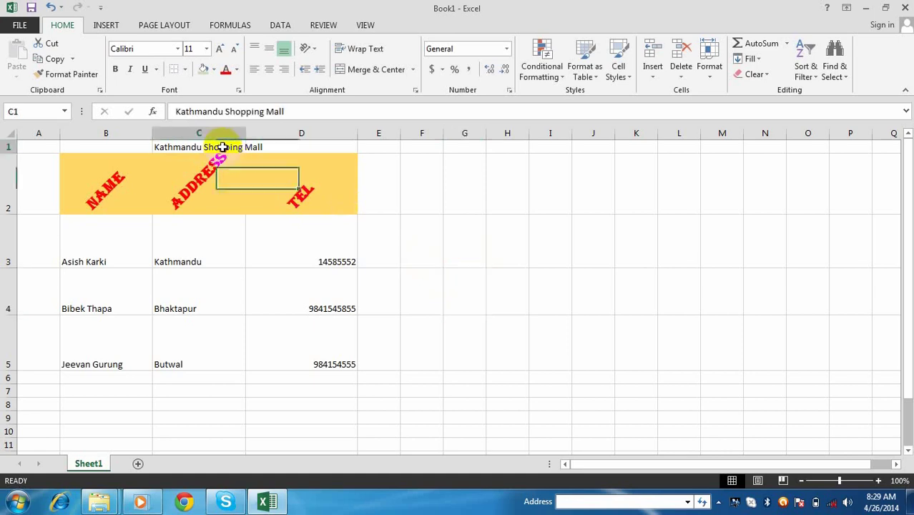
pyautogui.moveTo(24, 153); pyautogui.dragTo(25, 178)
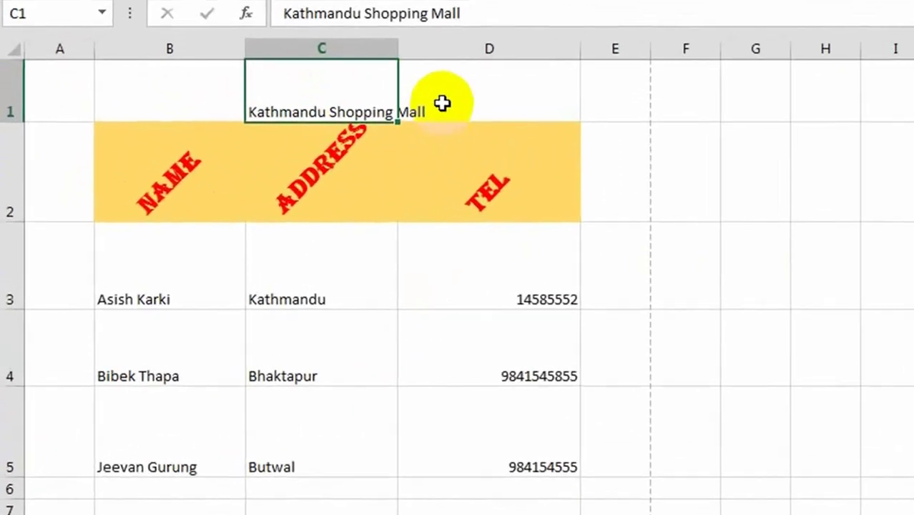
# - Wrap the 'Kathmandu Shopping Mall' title onto multiple lines within C1
pyautogui.click(273, 167)
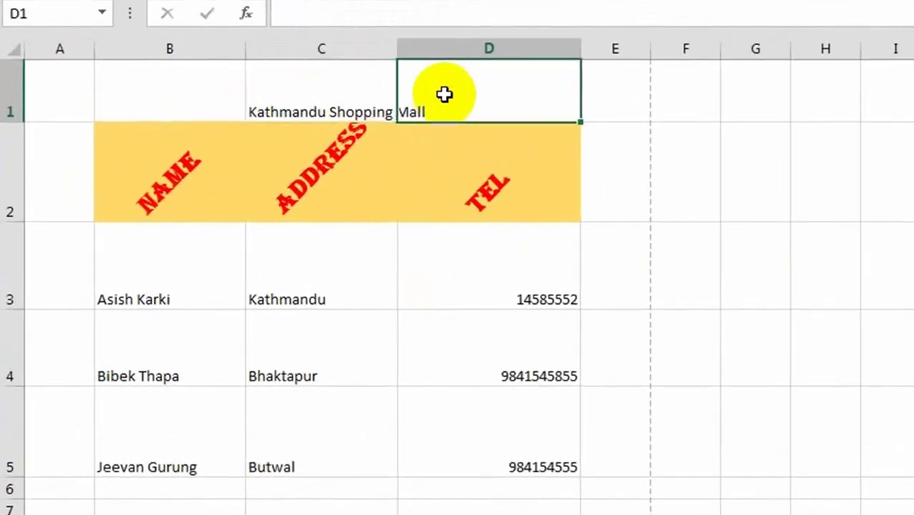
pyautogui.click(348, 100)
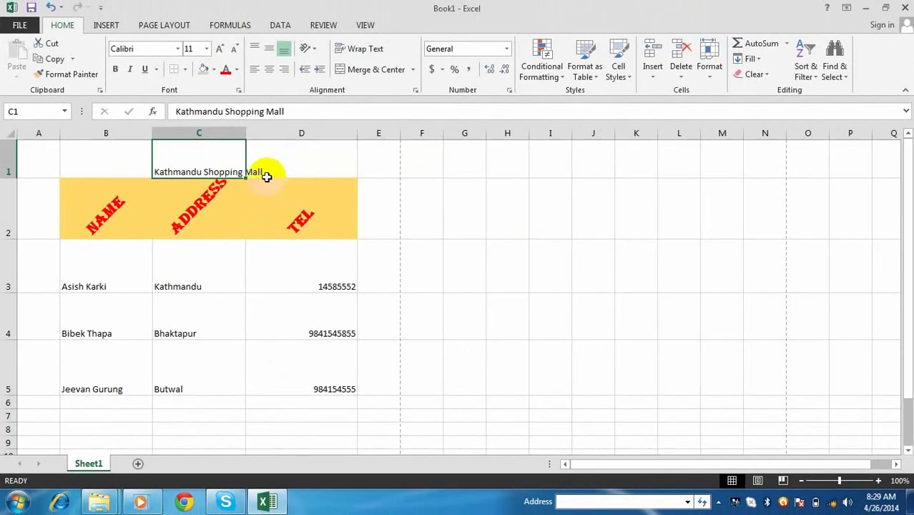
pyautogui.click(367, 53)
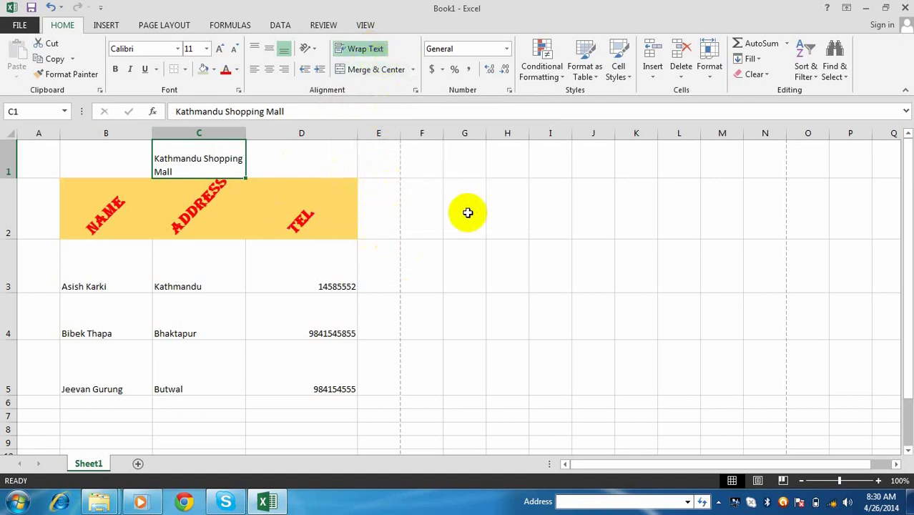
pyautogui.click(467, 210)
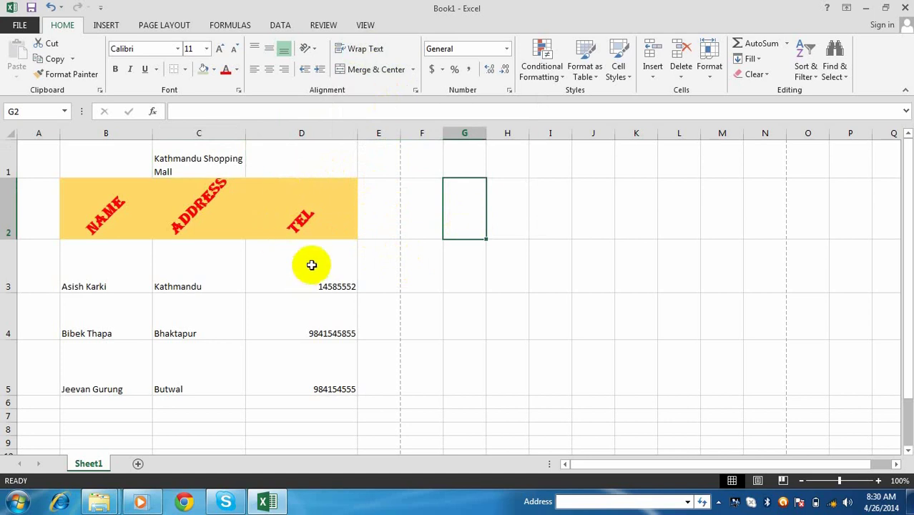
# - Type a long string of random letters into D1 and turn on Wrap Text for it
pyautogui.click(304, 151)
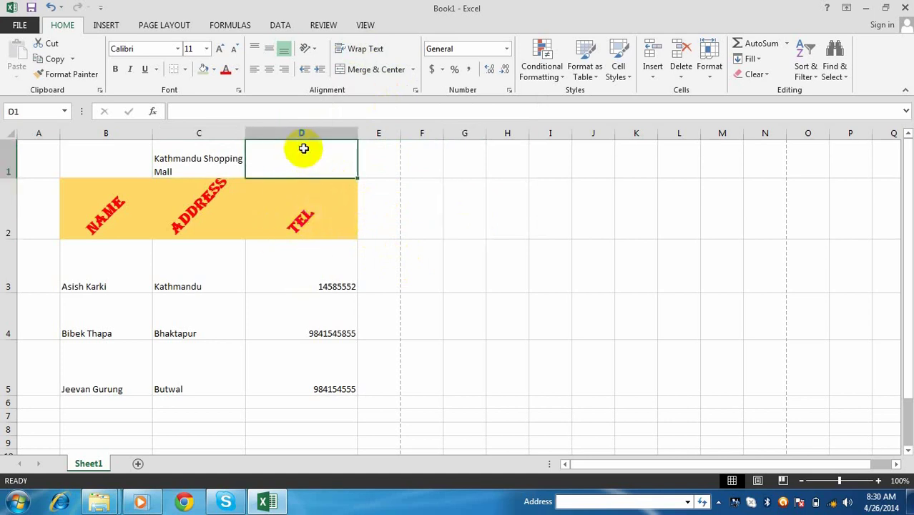
pyautogui.write('sddshfsdhfsdlkfjsdklfjsdfjds')
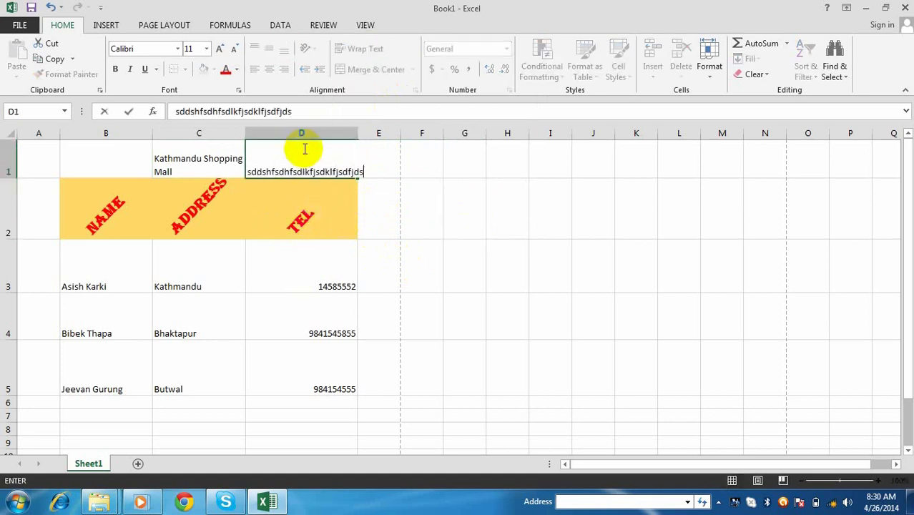
pyautogui.write('dssdkfsdklfsdksdkfsdkfsddsfsdklfsdjklfsdkjf')
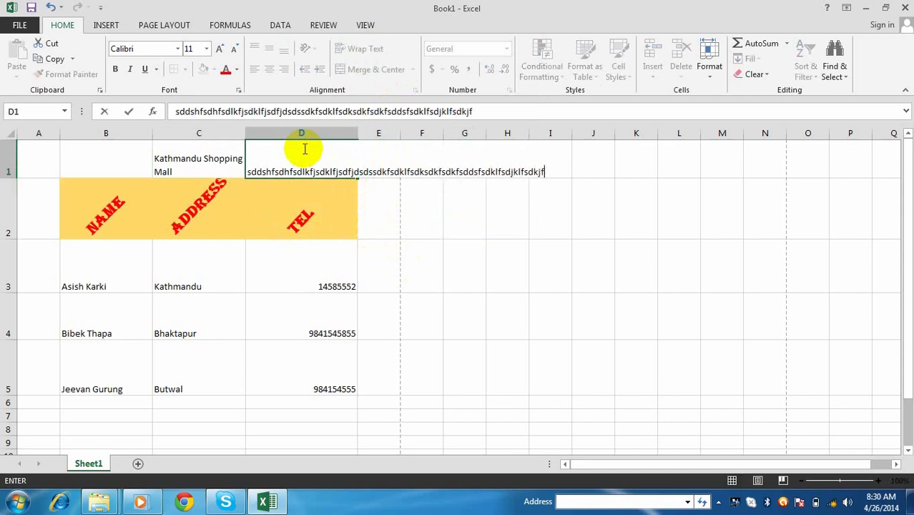
pyautogui.write('sdklfdskfkddf')
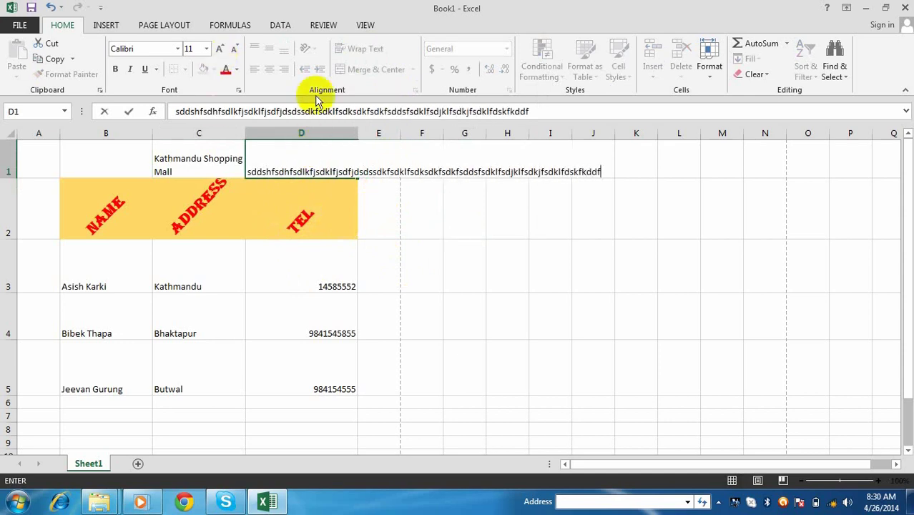
pyautogui.click(434, 225)
pyautogui.click(323, 169)
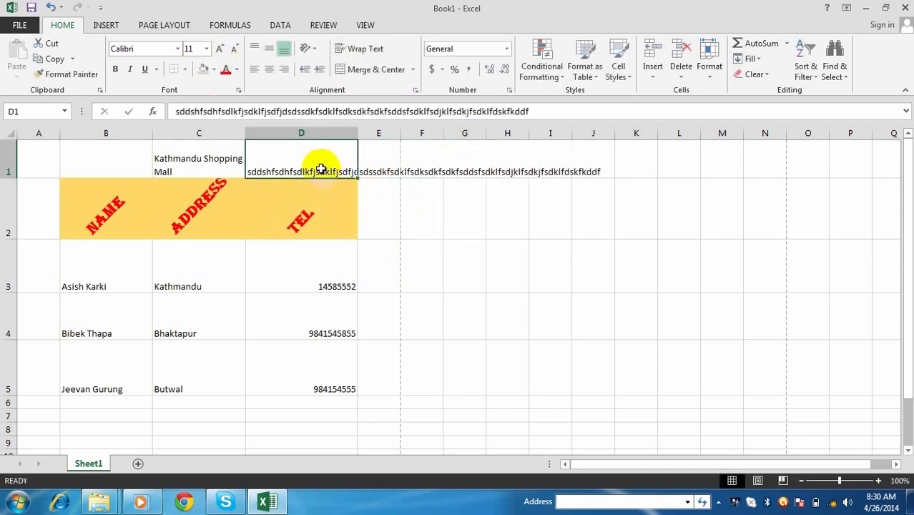
pyautogui.click(357, 48)
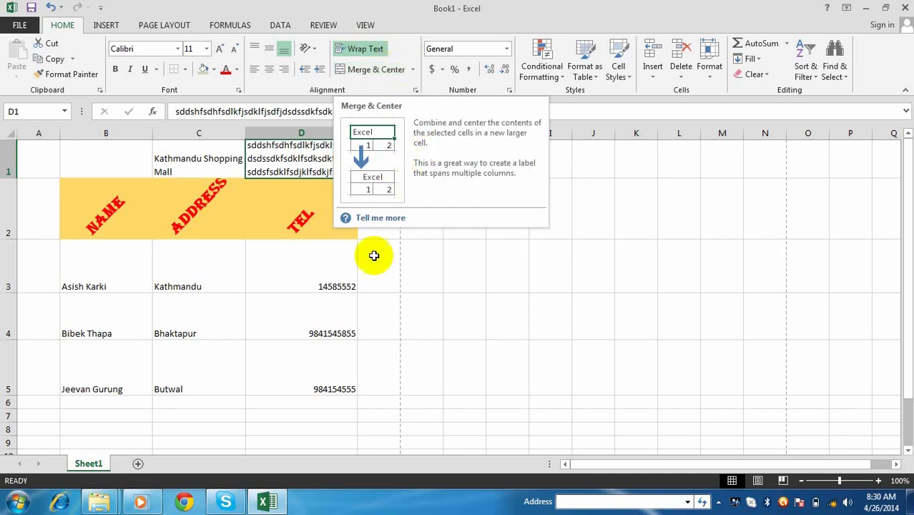
# - Delete the contents of C1 and D1
pyautogui.click(526, 309)
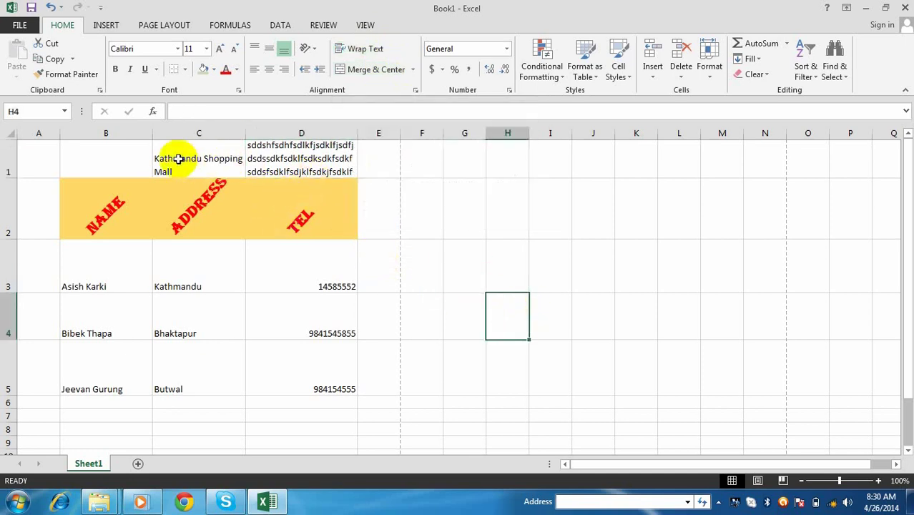
pyautogui.moveTo(180, 157); pyautogui.dragTo(307, 163)
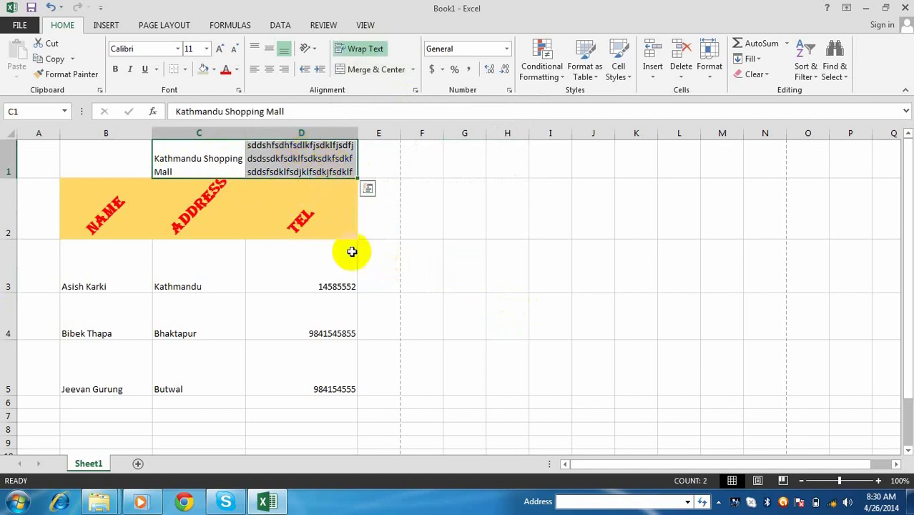
pyautogui.click(459, 249)
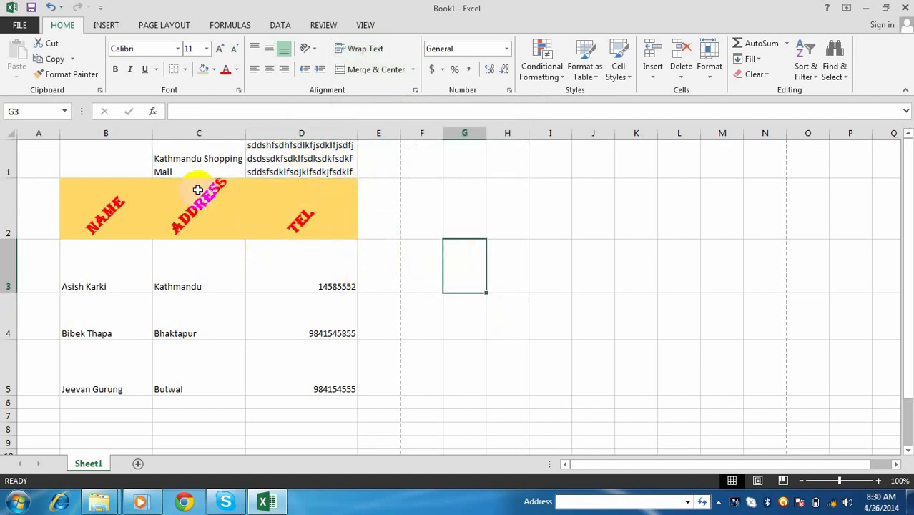
pyautogui.moveTo(157, 155); pyautogui.dragTo(309, 152)
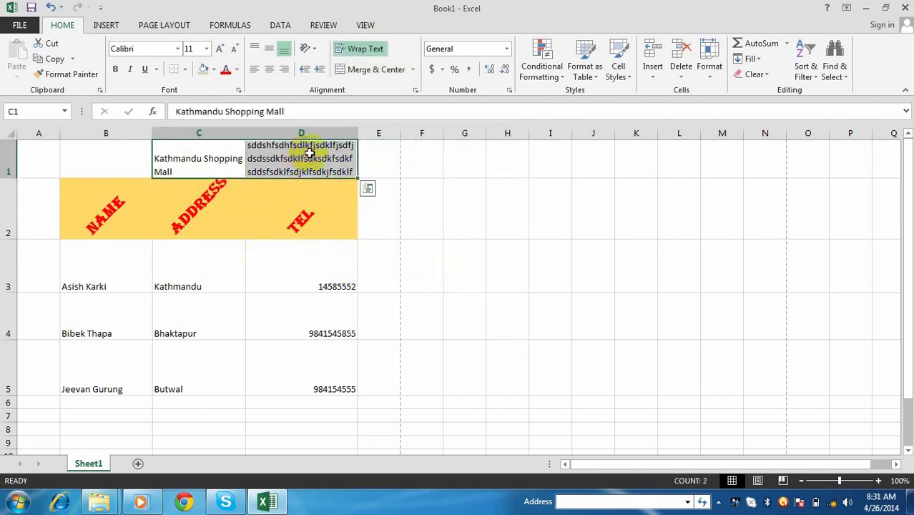
pyautogui.press('Delete')
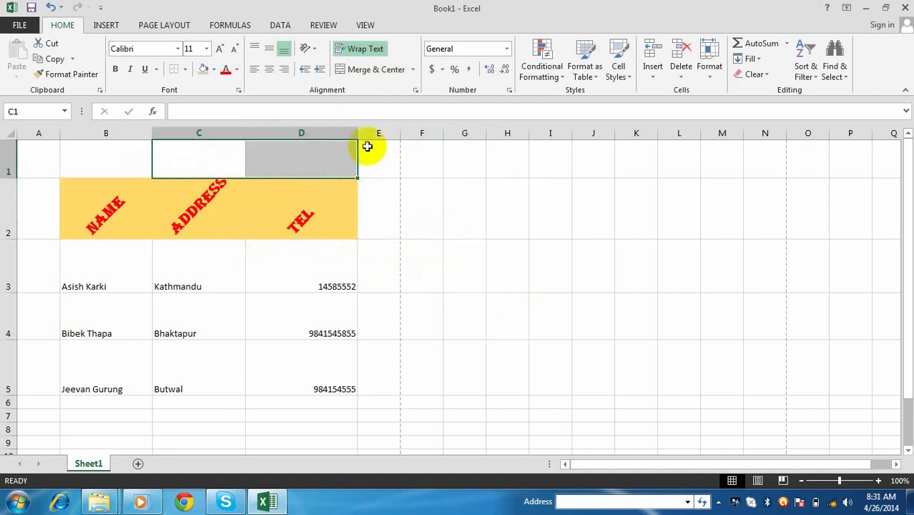
pyautogui.click(435, 212)
# - Select the range B1:D1 above the table headers for merging
pyautogui.click(206, 158)
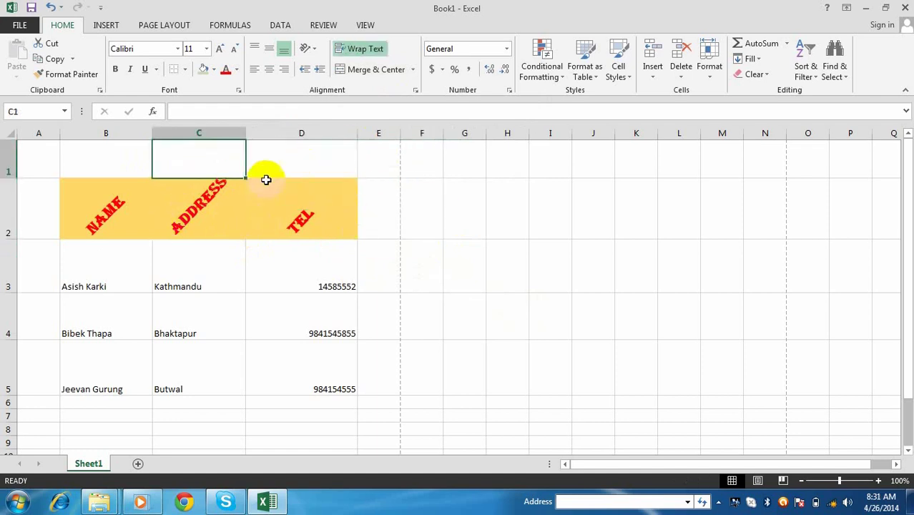
pyautogui.click(118, 160)
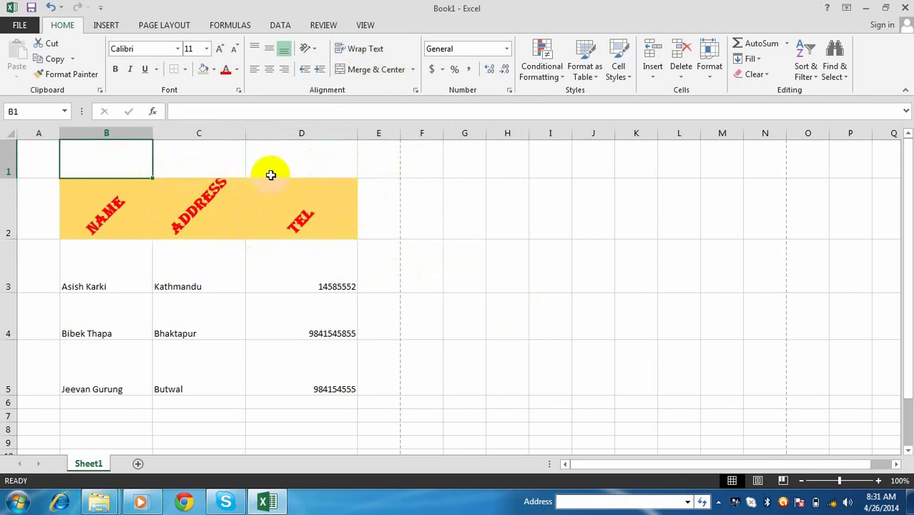
pyautogui.click(220, 157)
pyautogui.click(289, 159)
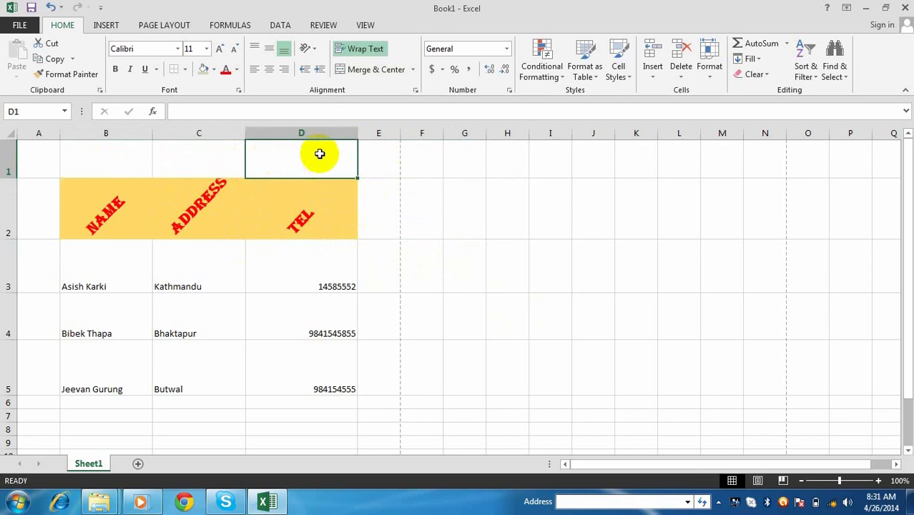
pyautogui.click(416, 224)
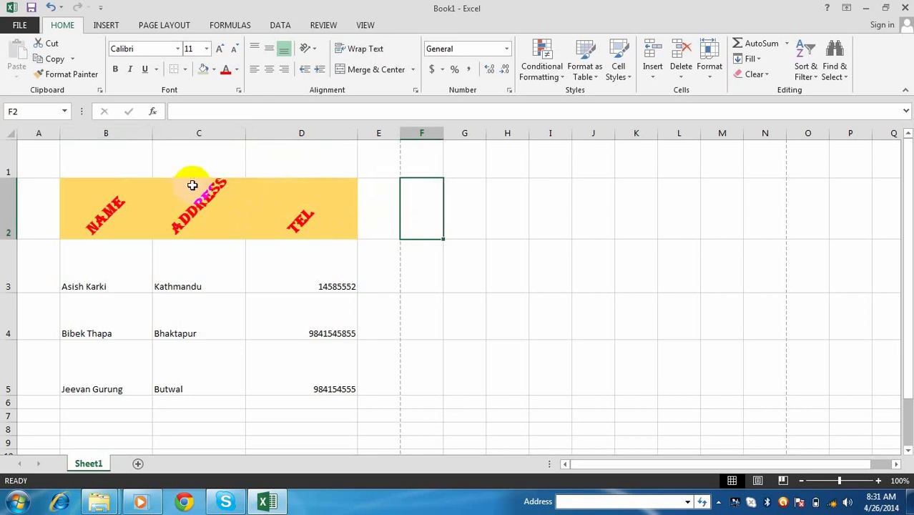
pyautogui.click(150, 158)
pyautogui.click(218, 154)
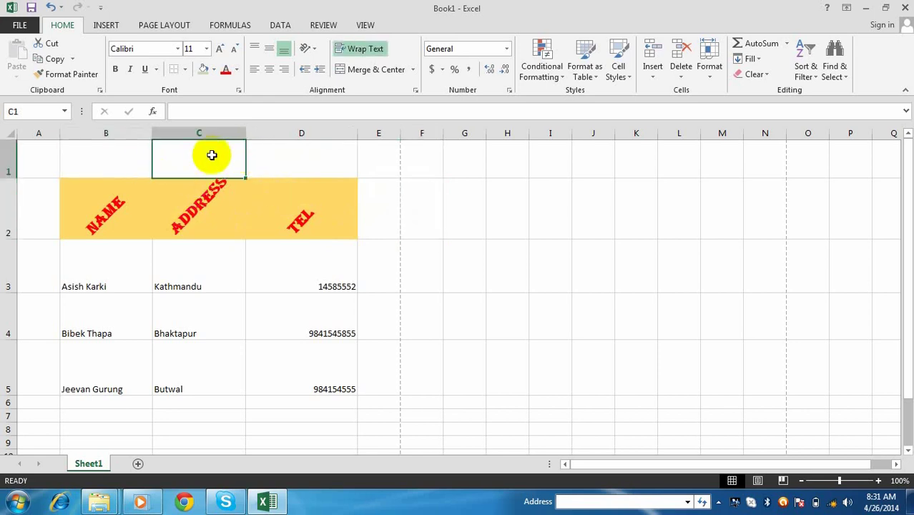
pyautogui.click(148, 151)
pyautogui.click(244, 154)
pyautogui.click(267, 158)
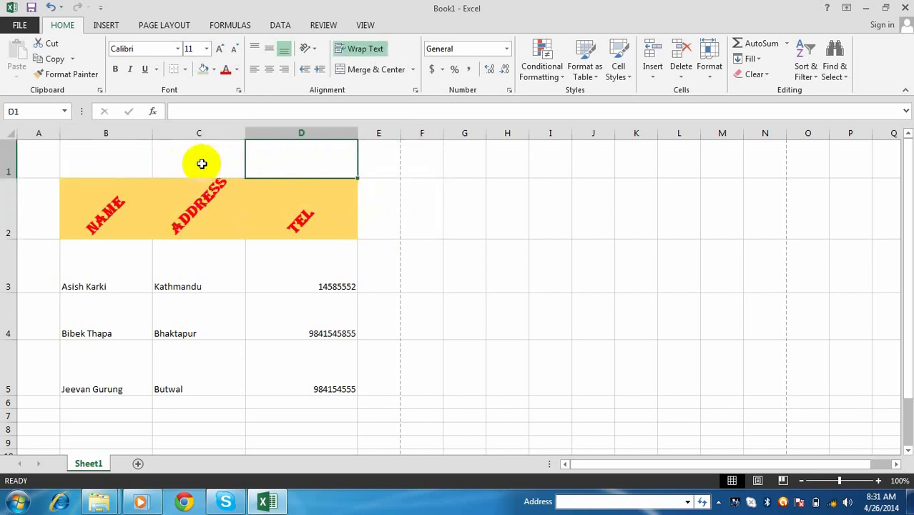
pyautogui.moveTo(143, 161); pyautogui.dragTo(239, 152)
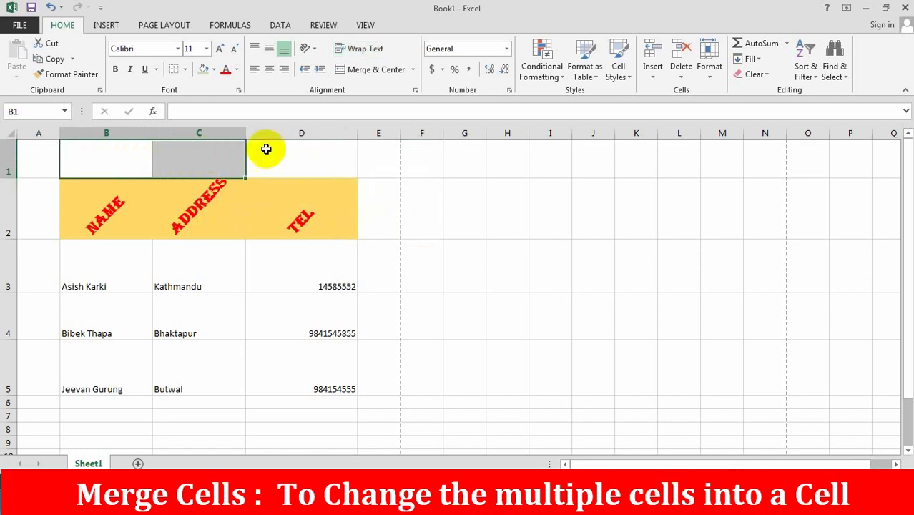
pyautogui.click(329, 162)
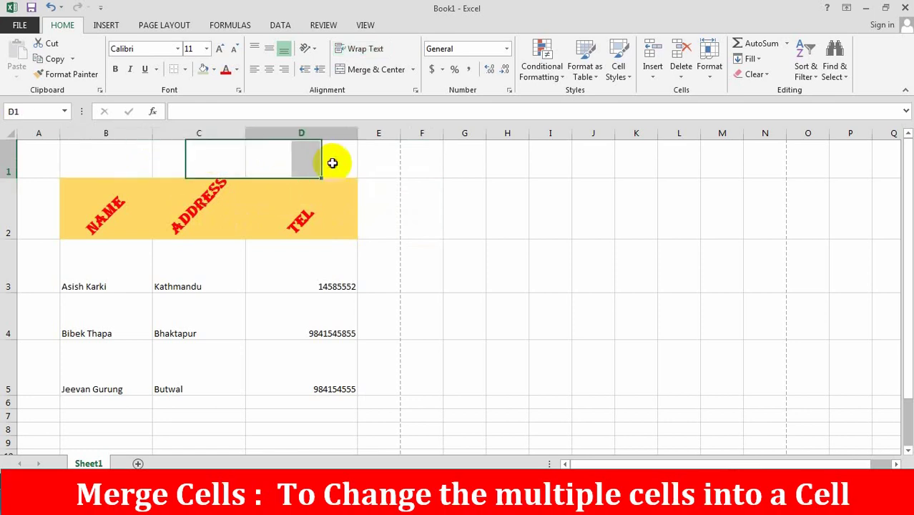
pyautogui.click(133, 161)
pyautogui.moveTo(135, 159); pyautogui.dragTo(294, 155)
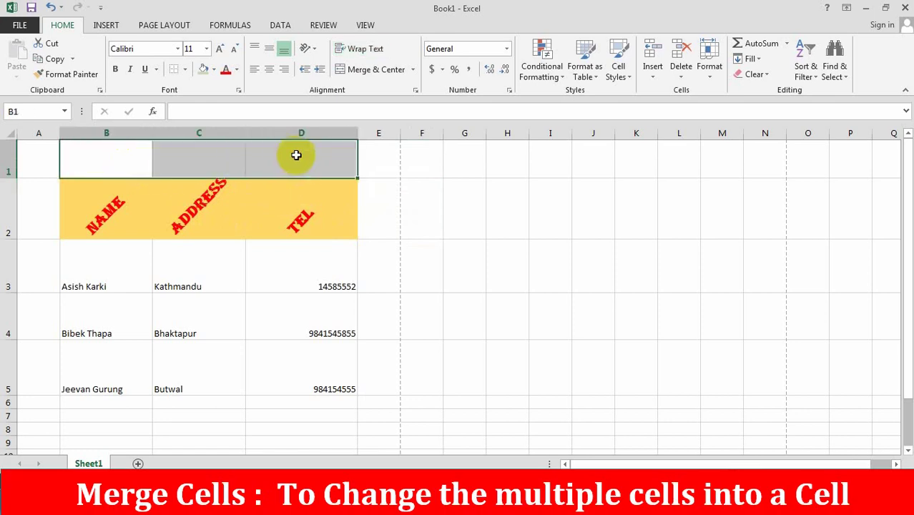
# - Merge & Center B1:D1 and enter the title 'Address Book of Employee' there
pyautogui.click(363, 73)
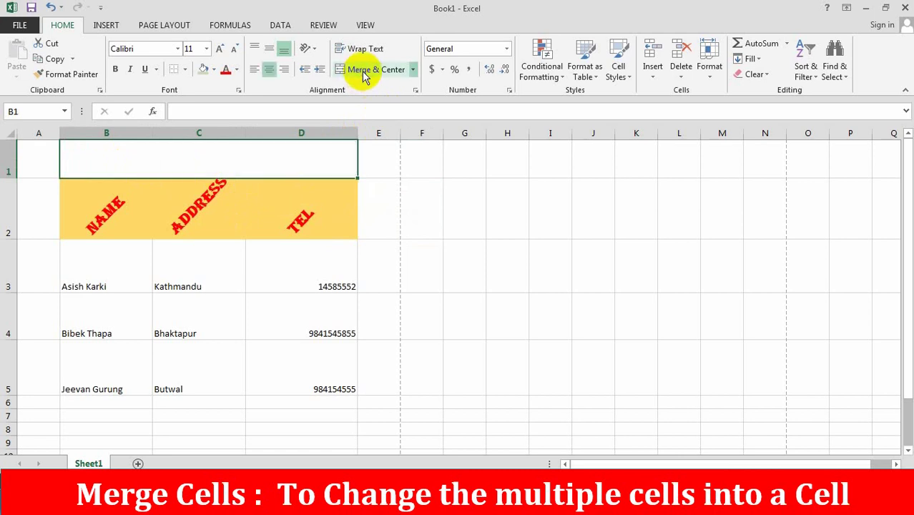
pyautogui.click(431, 226)
pyautogui.click(281, 175)
pyautogui.moveTo(155, 147); pyautogui.dragTo(254, 158)
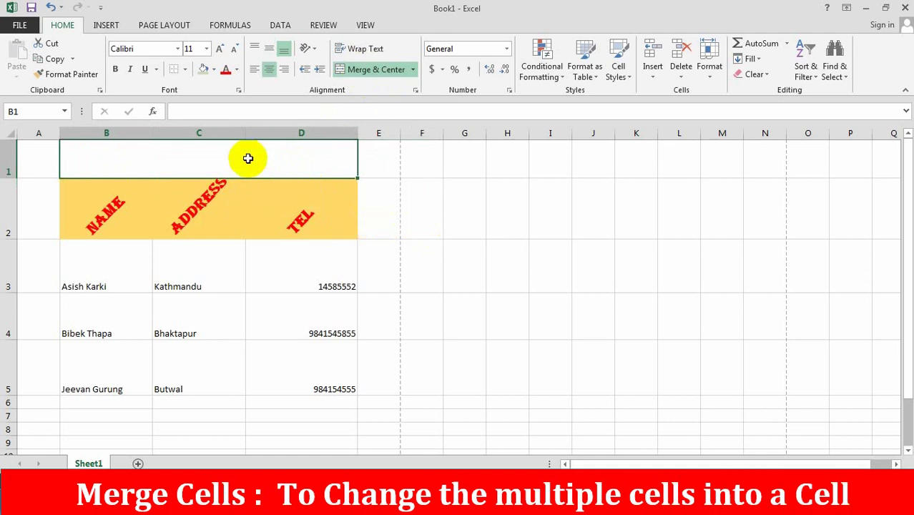
pyautogui.write('Addre')
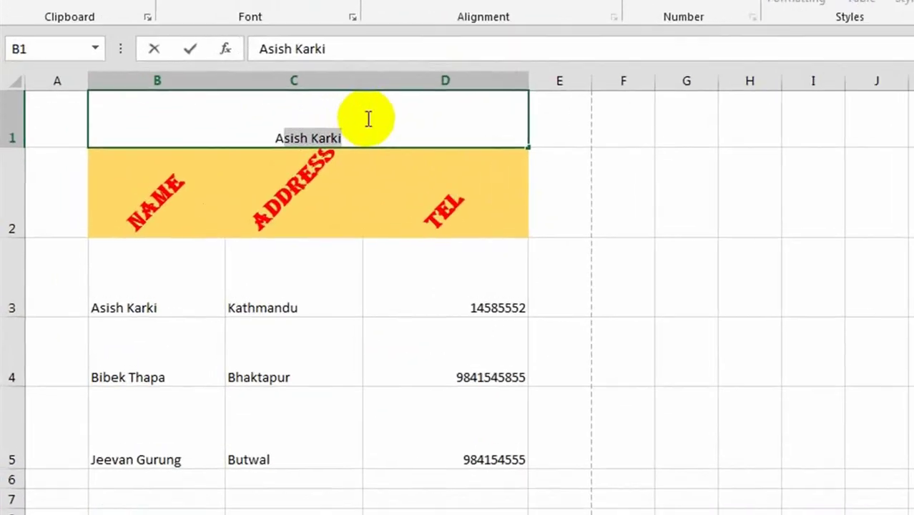
pyautogui.write('ss Book of')
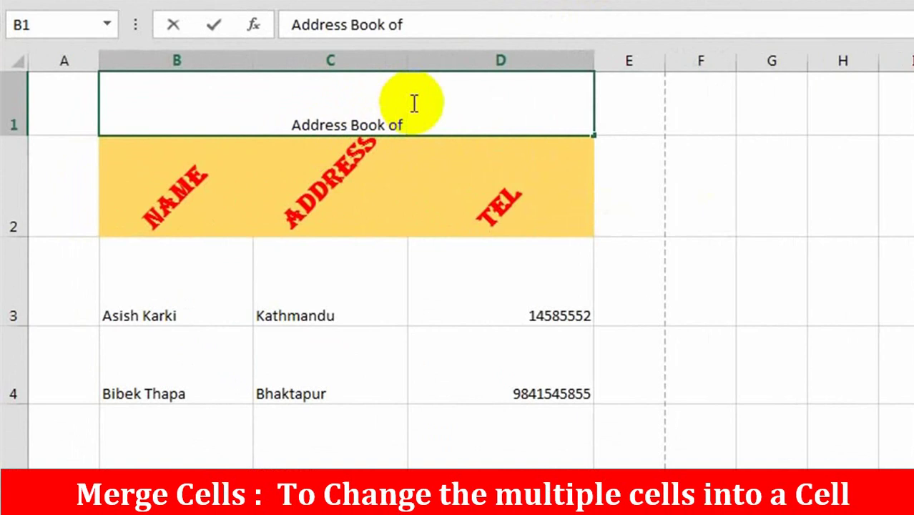
pyautogui.write(' Employee')
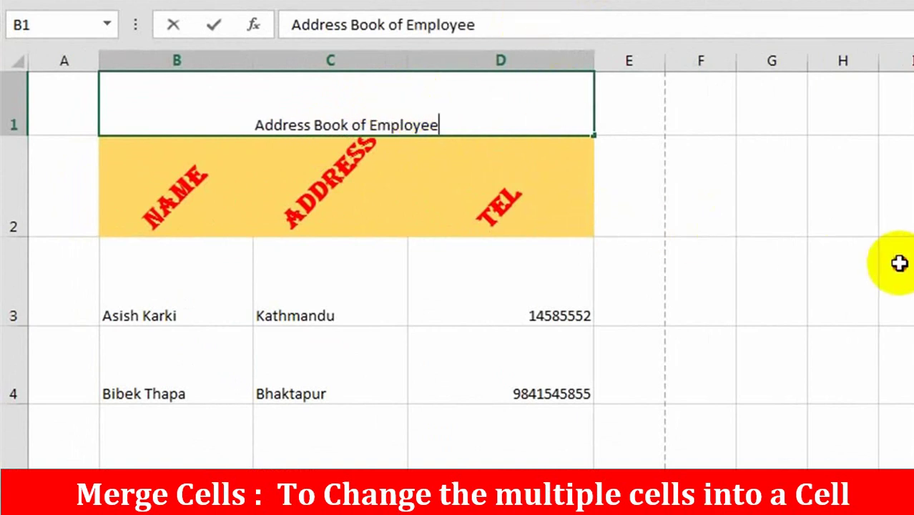
pyautogui.click(900, 261)
pyautogui.click(338, 116)
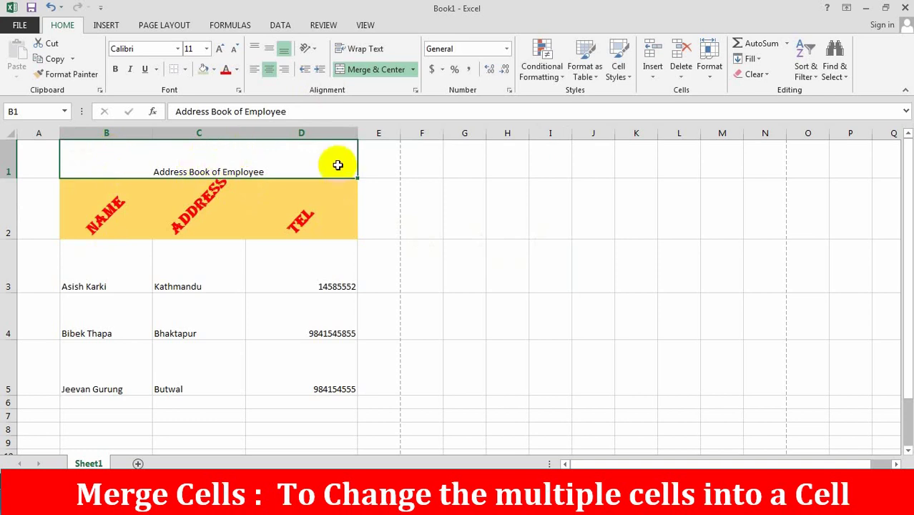
# - Apply Middle Align to the merged title in B1 and the employee rows B3:D5
pyautogui.click(267, 251)
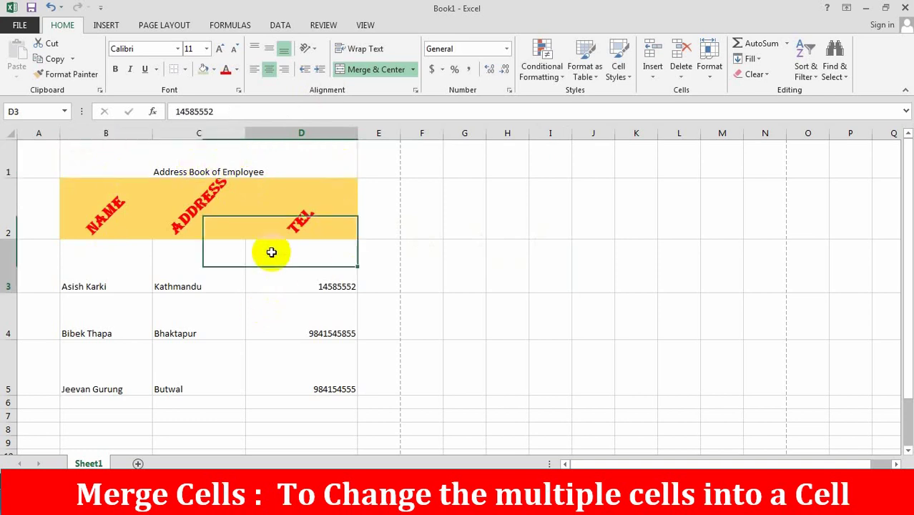
pyautogui.click(180, 156)
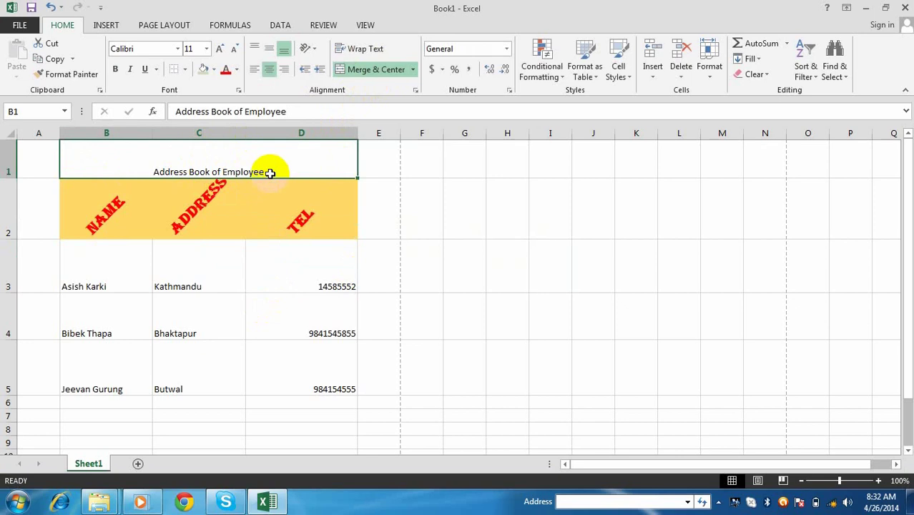
pyautogui.click(272, 50)
pyautogui.click(193, 316)
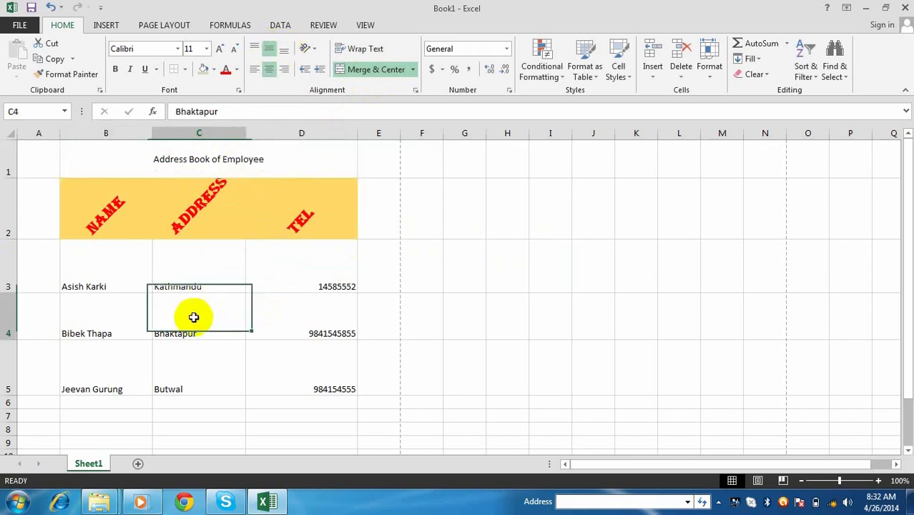
pyautogui.moveTo(132, 286); pyautogui.dragTo(310, 377)
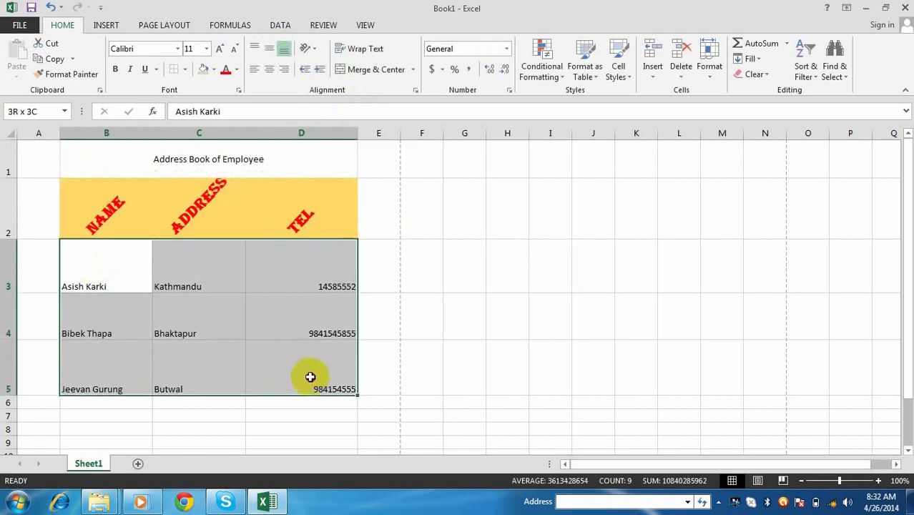
pyautogui.click(270, 49)
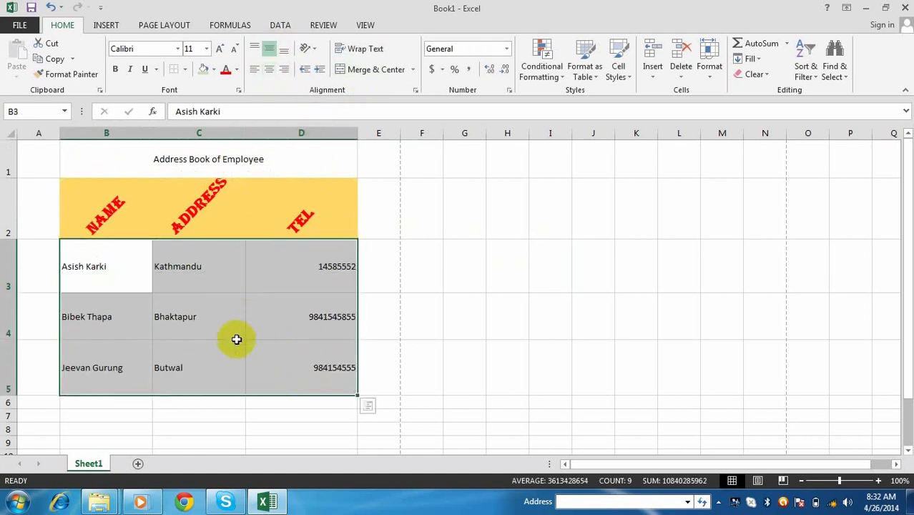
pyautogui.click(299, 300)
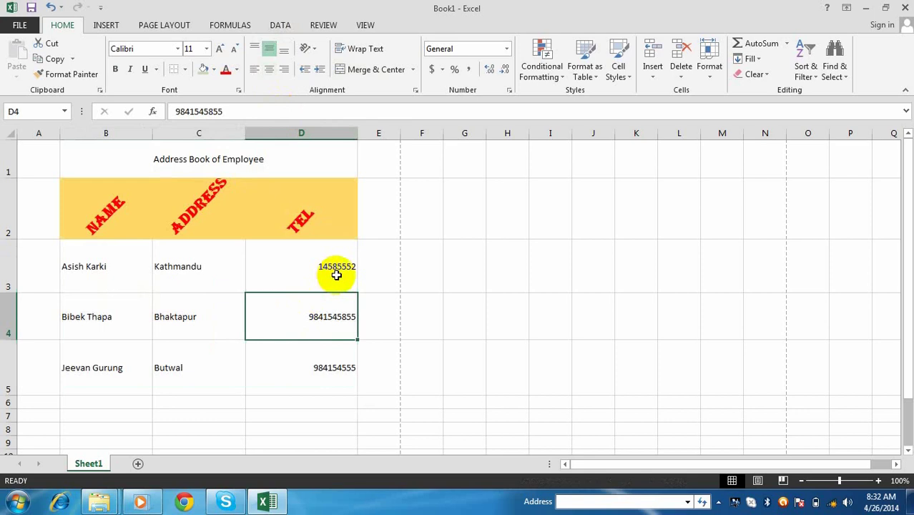
pyautogui.click(444, 302)
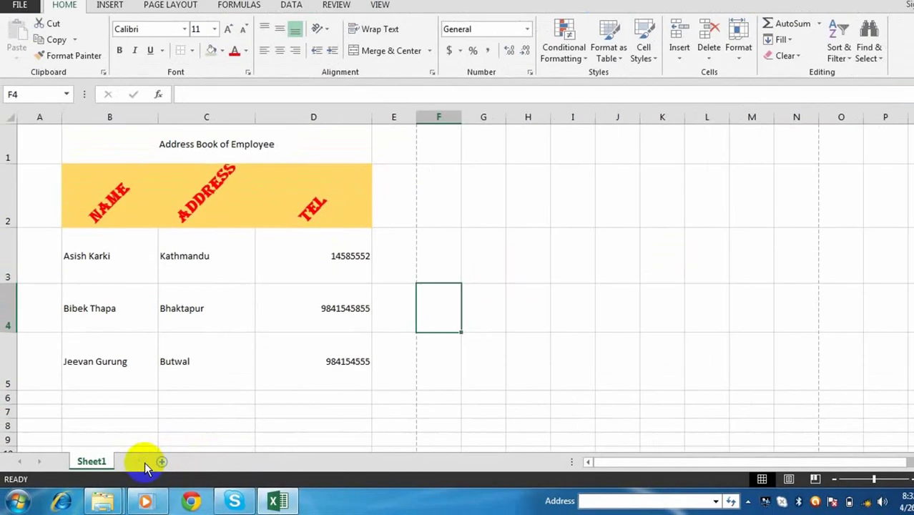
# - Add a blank Sheet2, then go back to Sheet1 with the address book
pyautogui.click(212, 432)
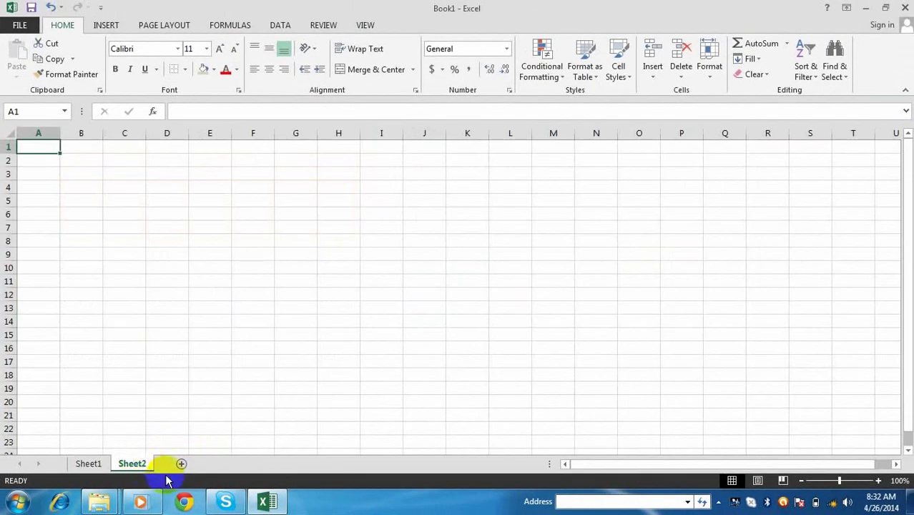
pyautogui.click(87, 464)
pyautogui.click(130, 462)
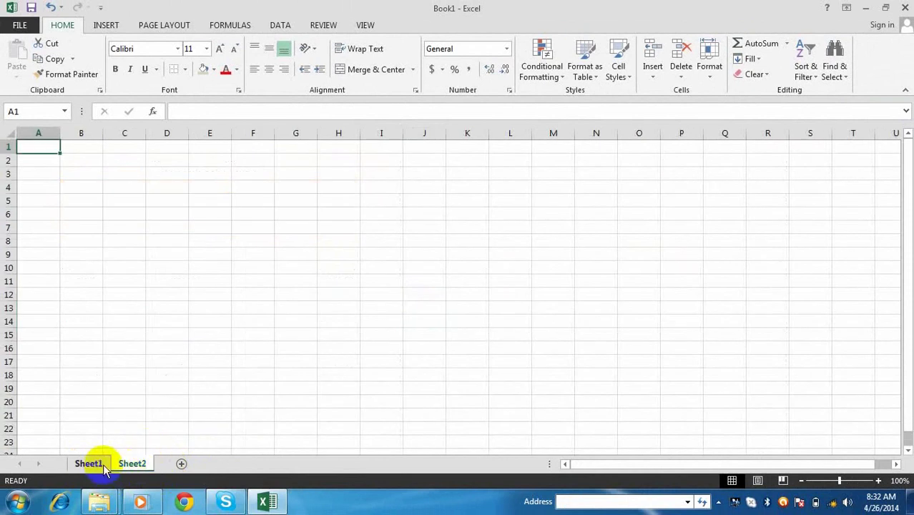
pyautogui.click(94, 463)
# - Rename the Sheet1 tab to 'Employee sheet'
pyautogui.rightClick(94, 464)
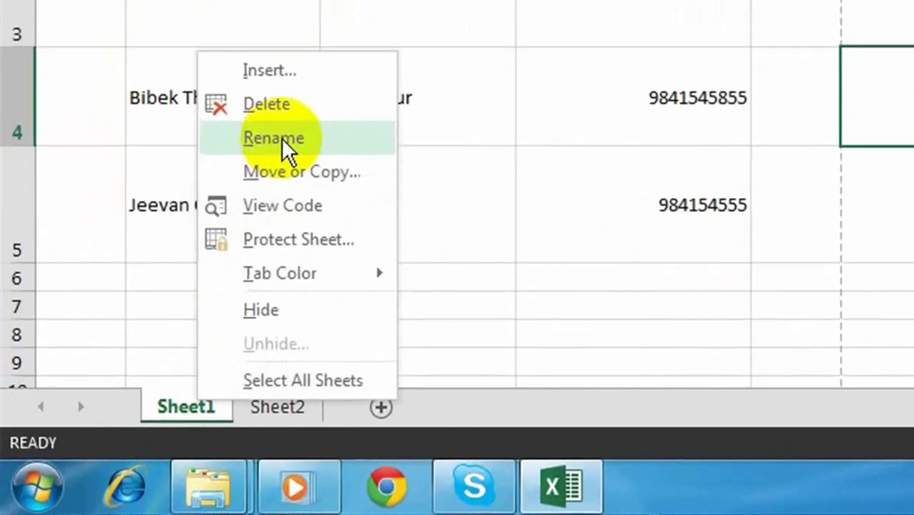
pyautogui.click(283, 140)
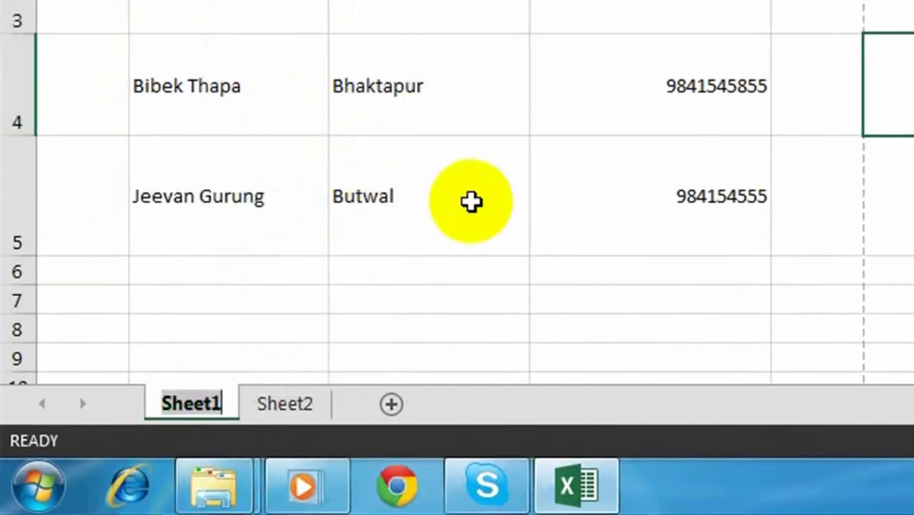
pyautogui.write('E')
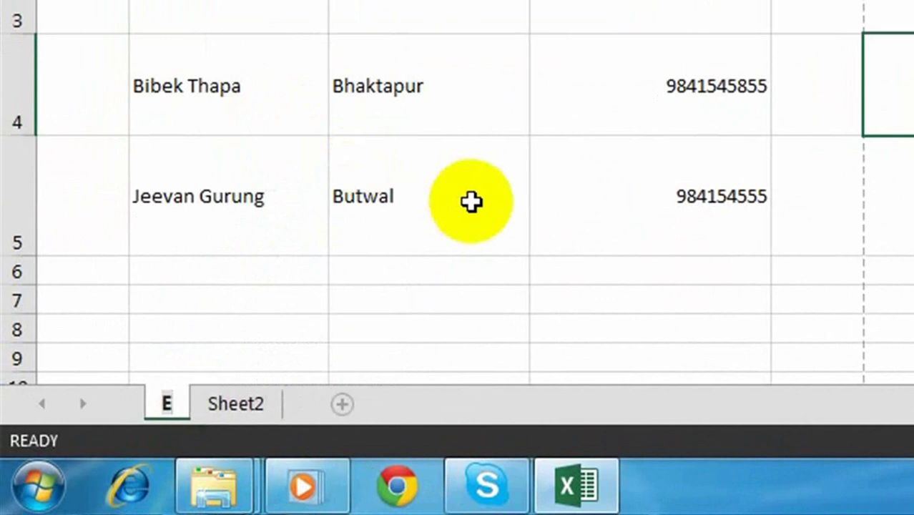
pyautogui.write('mplo')
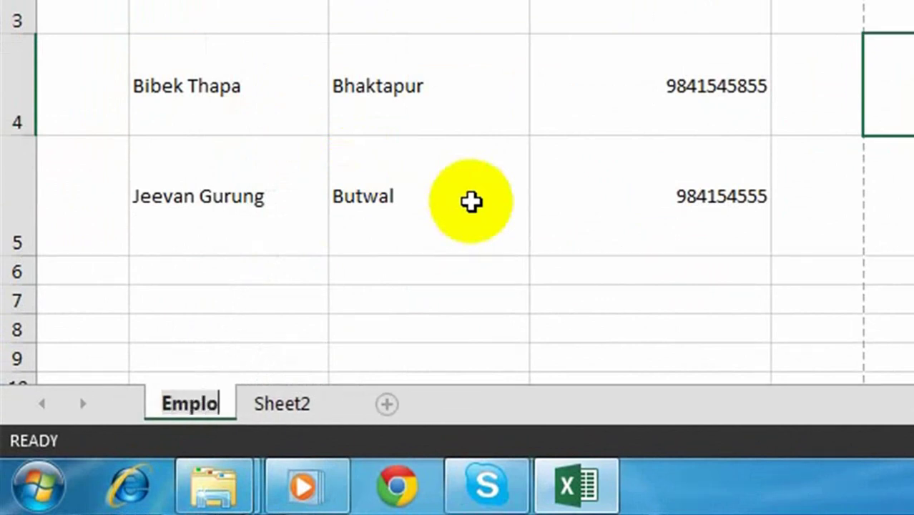
pyautogui.write('yee')
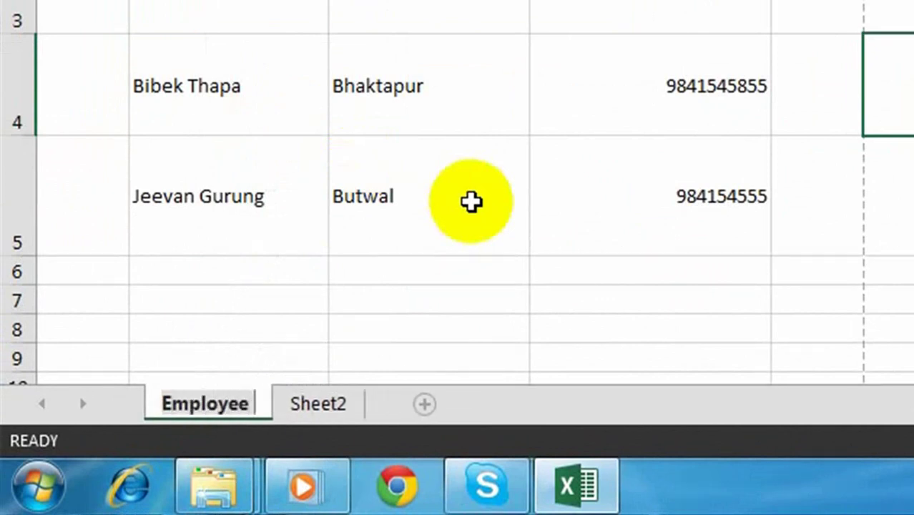
pyautogui.write(' sheet')
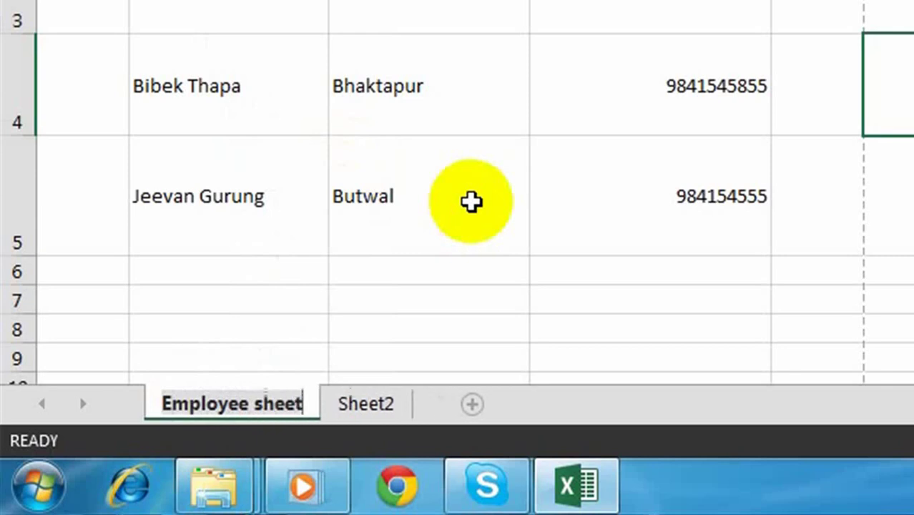
pyautogui.press('Return')
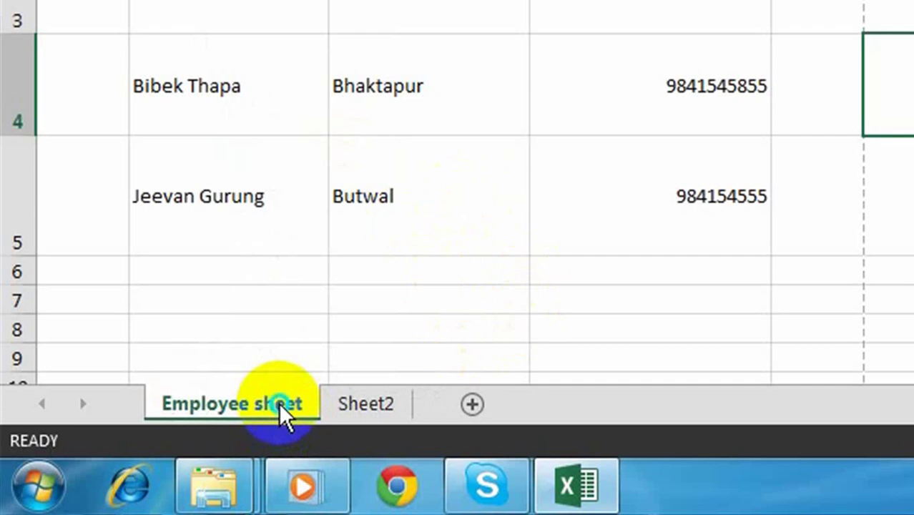
# - Colour the Employee sheet tab red
pyautogui.rightClick(281, 411)
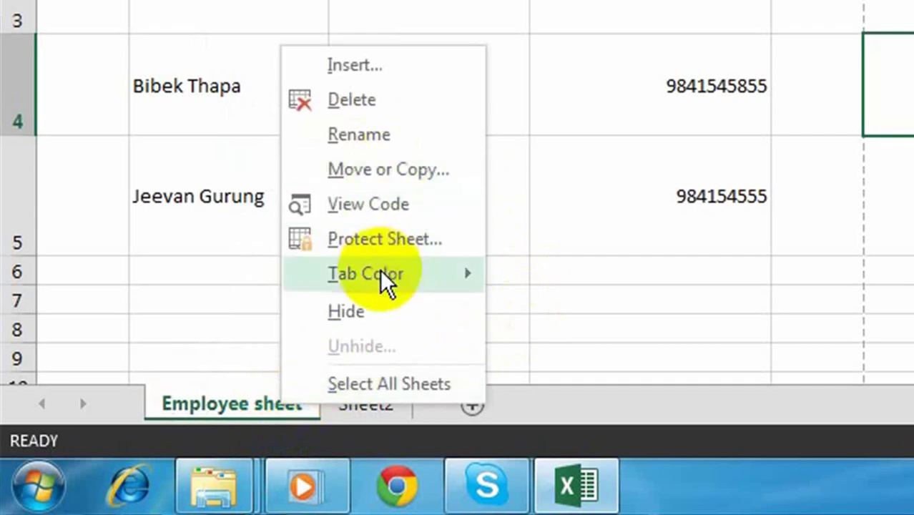
pyautogui.moveTo(386, 281)
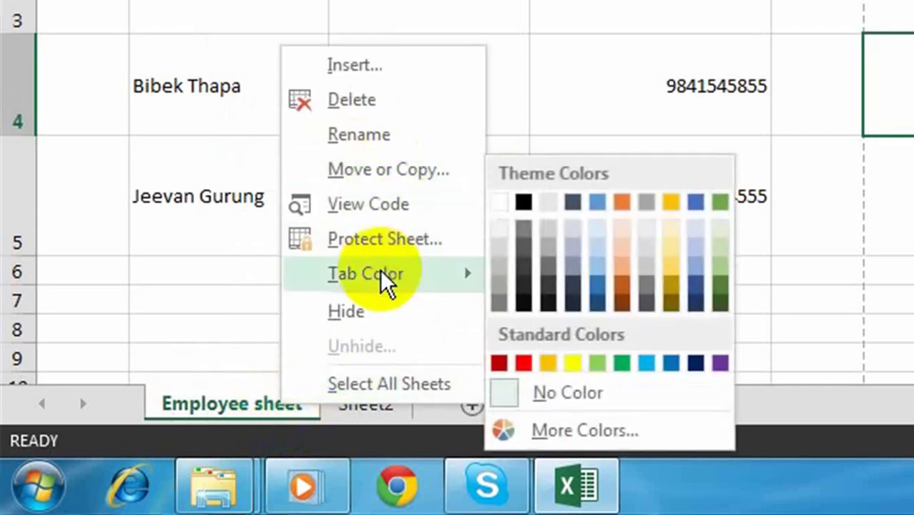
pyautogui.click(525, 365)
# - Check the red tab from Sheet2, then leave the empty Sheet2 active
pyautogui.click(364, 408)
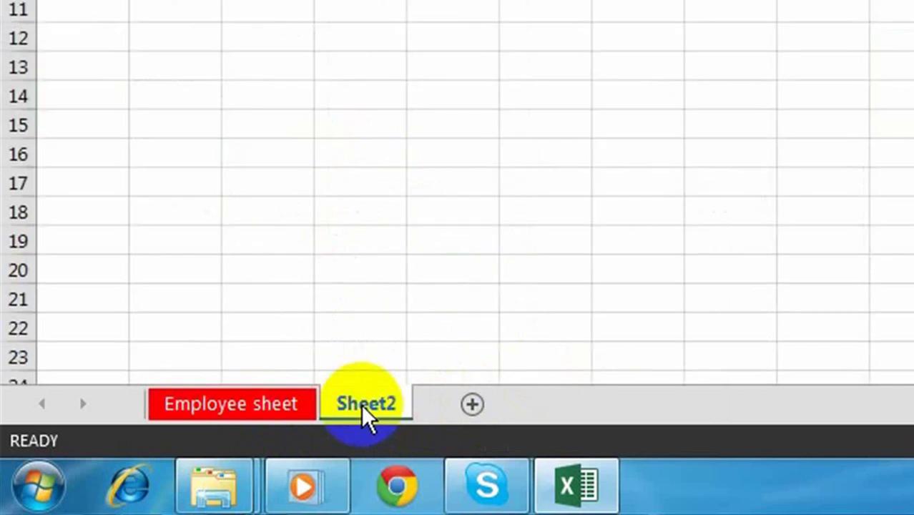
pyautogui.click(255, 402)
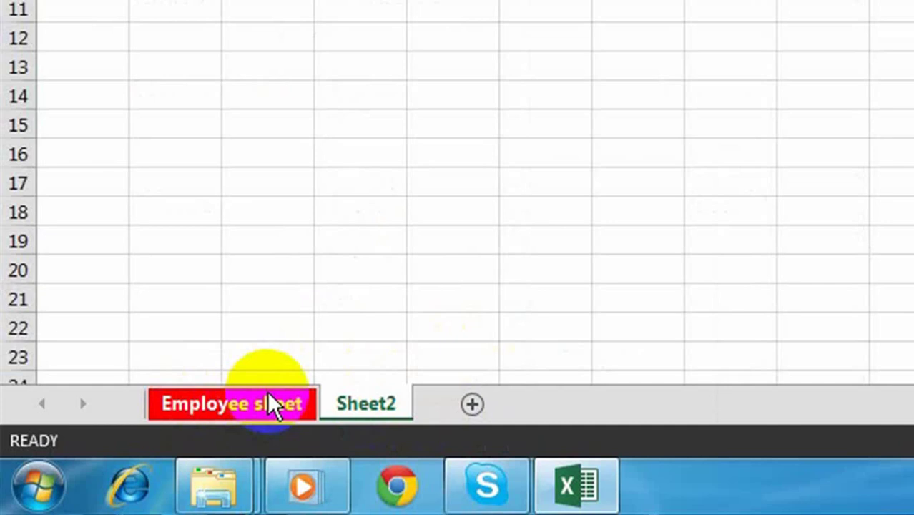
pyautogui.click(370, 409)
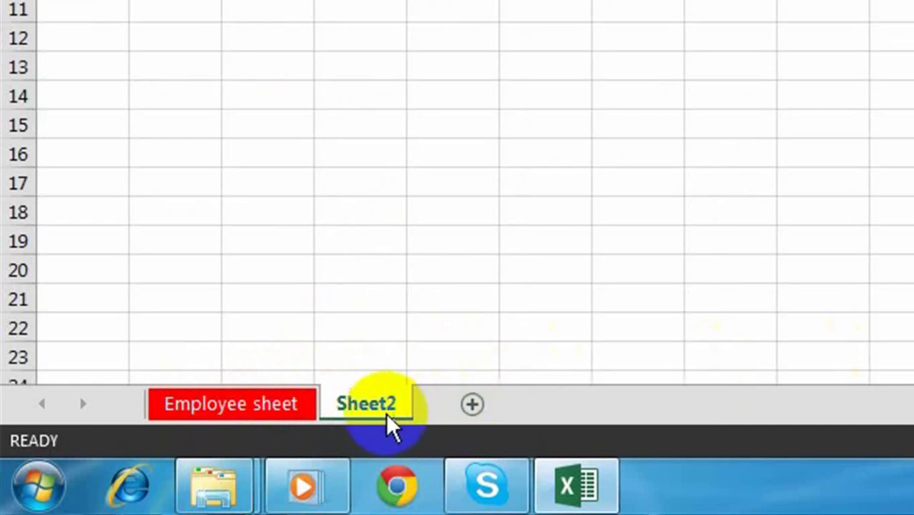
# - Rename Sheet2 to 'Item Table'
pyautogui.rightClick(384, 405)
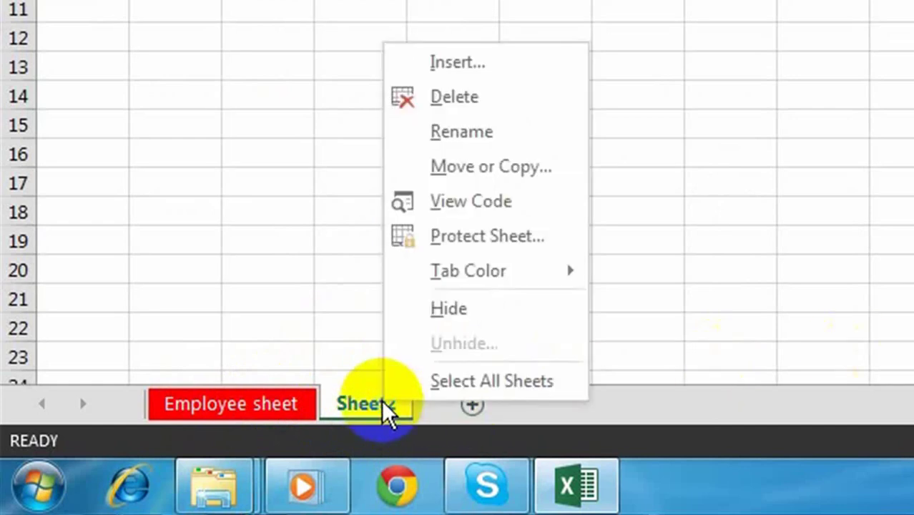
pyautogui.click(476, 136)
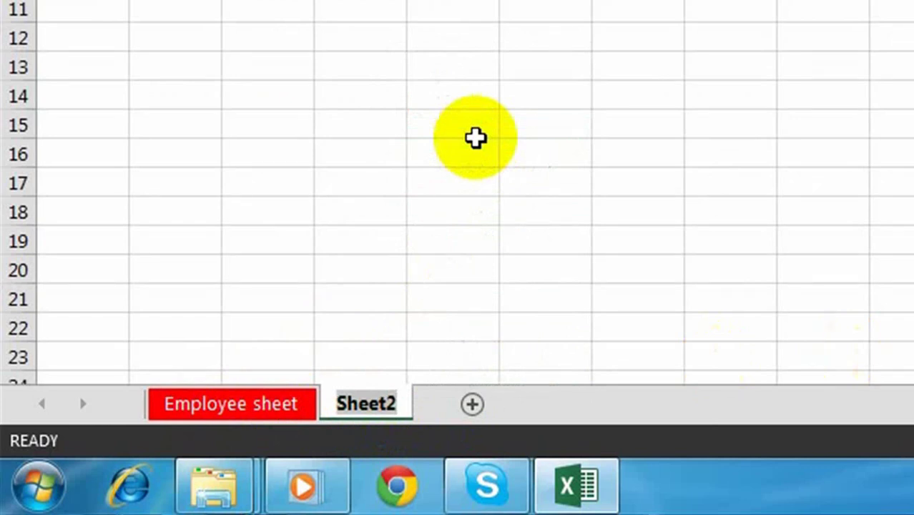
pyautogui.write('Item Table')
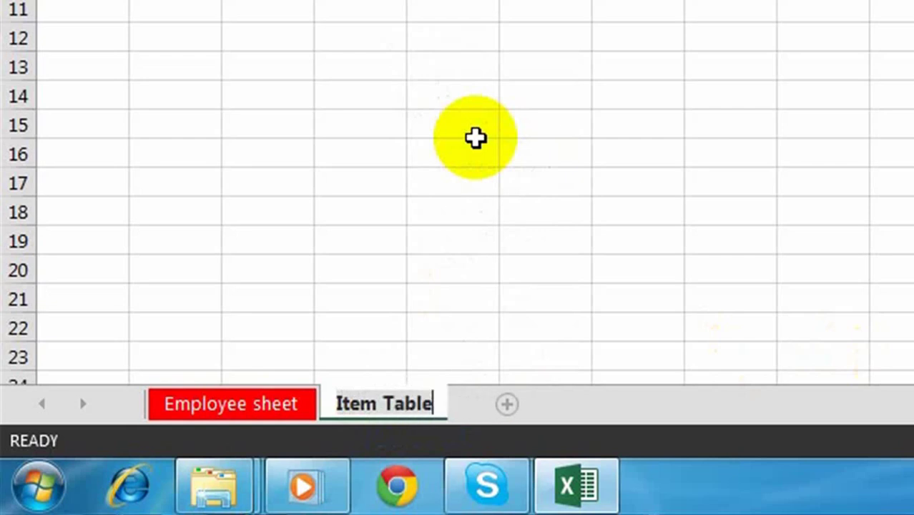
pyautogui.press('Return')
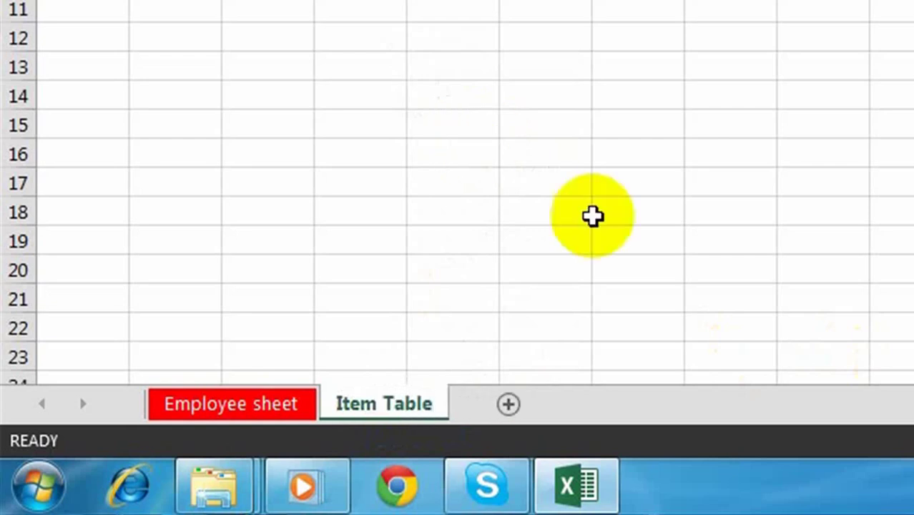
pyautogui.click(865, 243)
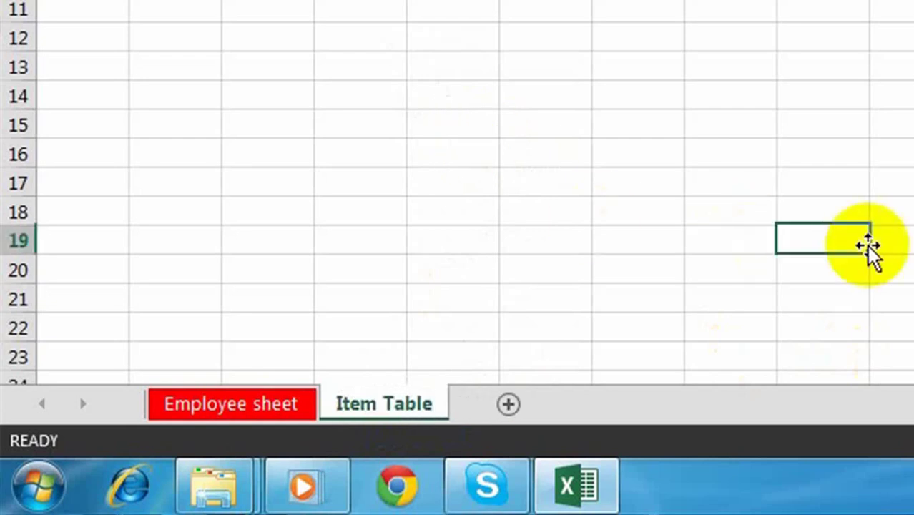
pyautogui.click(280, 404)
pyautogui.click(405, 415)
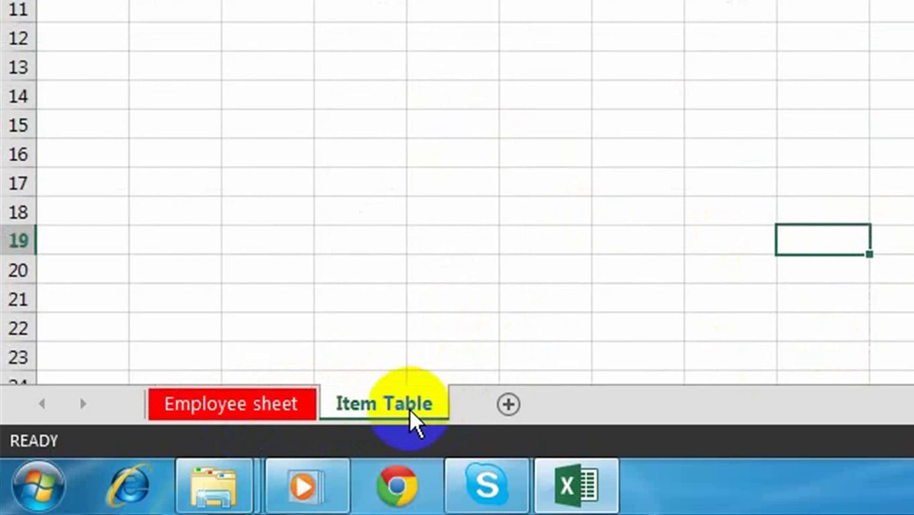
# - Give the Item Table tab a green colour, then return to it
pyautogui.rightClick(385, 401)
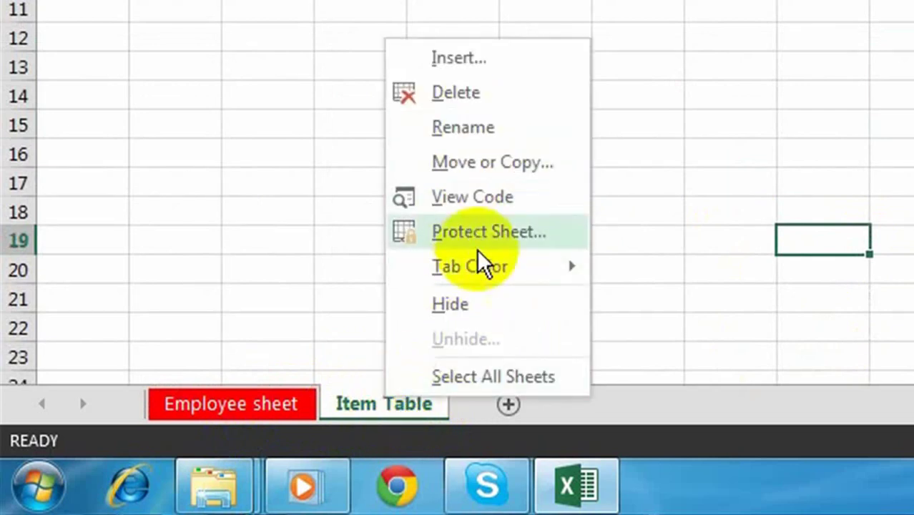
pyautogui.moveTo(483, 275)
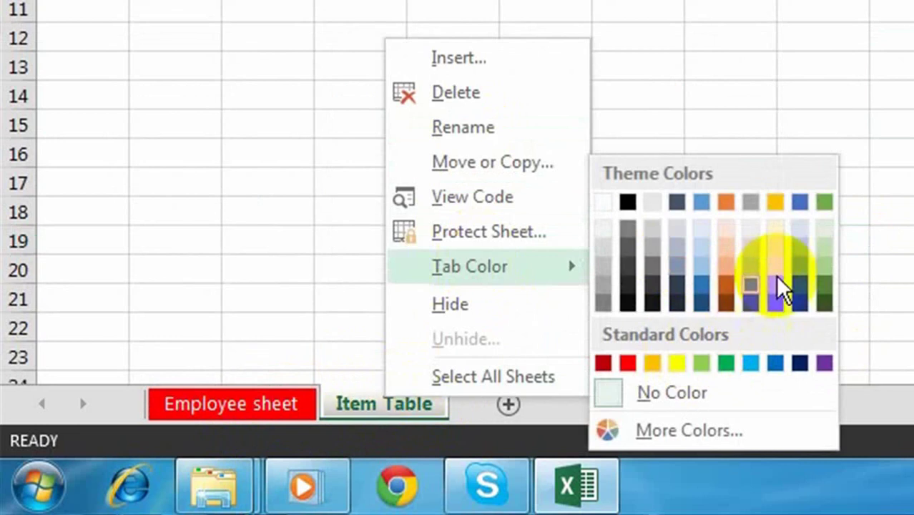
pyautogui.click(826, 300)
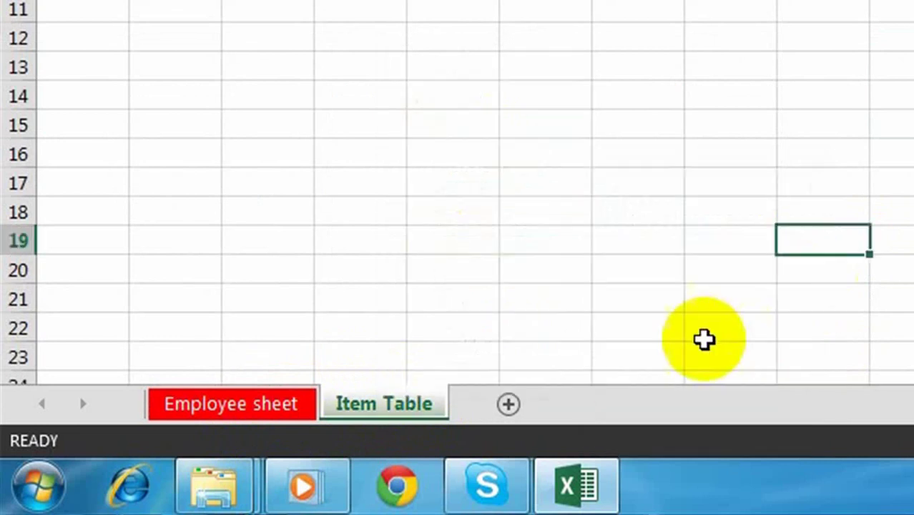
pyautogui.click(224, 413)
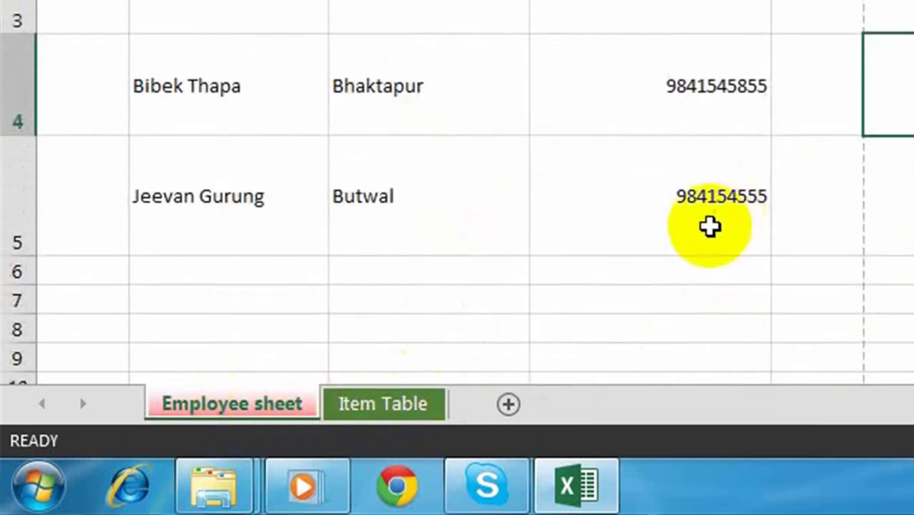
pyautogui.click(420, 403)
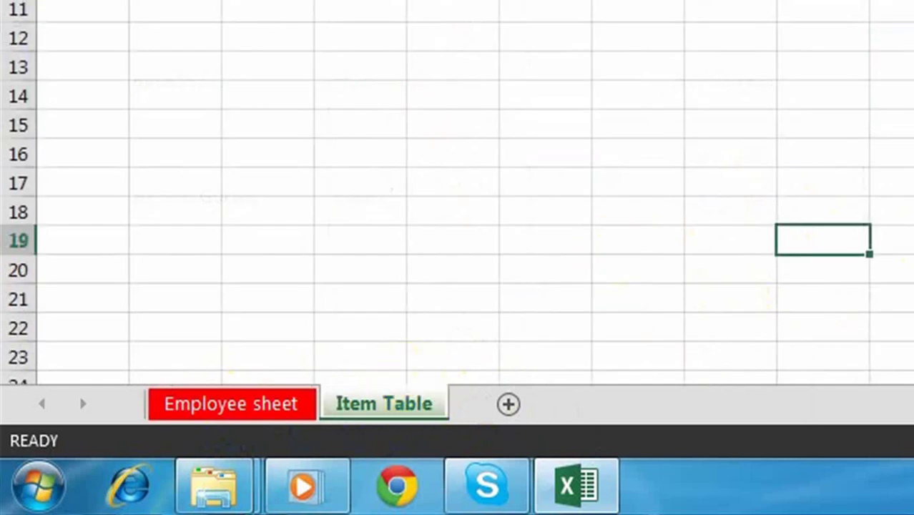
pyautogui.click(458, 1)
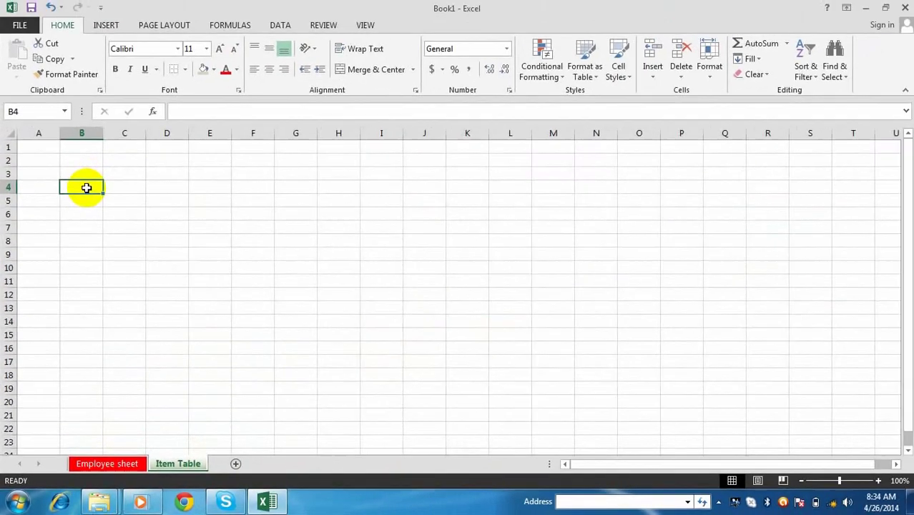
# - Enter the headers Item ID, Item Name, Rate, Qty and Total in row 4
pyautogui.write('S')
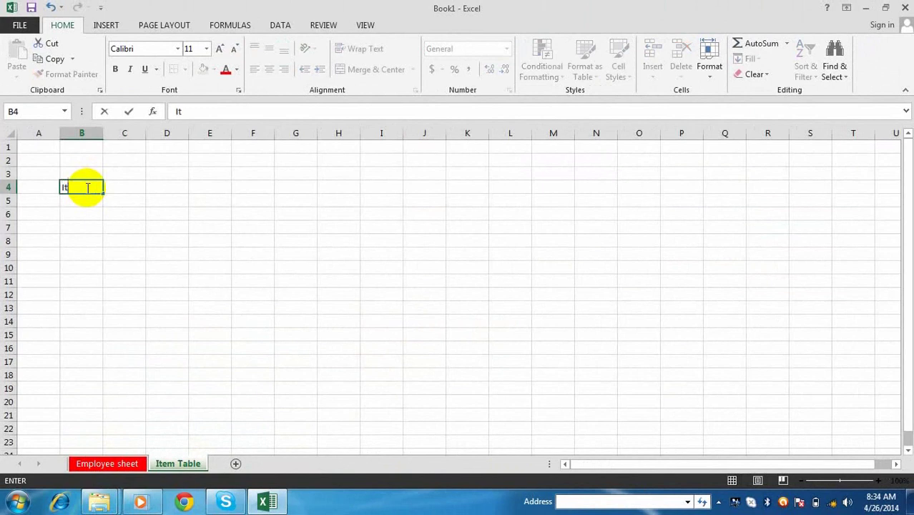
pyautogui.press('Tab')
pyautogui.write('Item Nam')
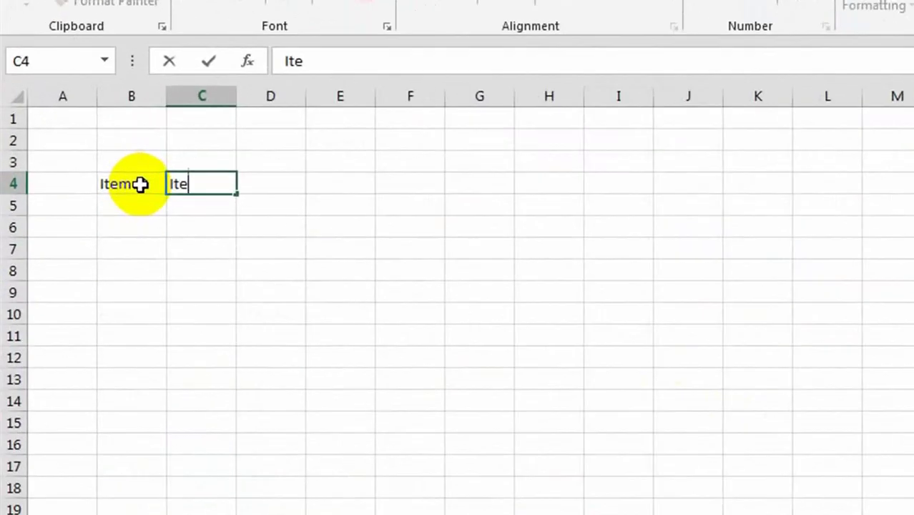
pyautogui.write('e')
pyautogui.press('BackSpace')
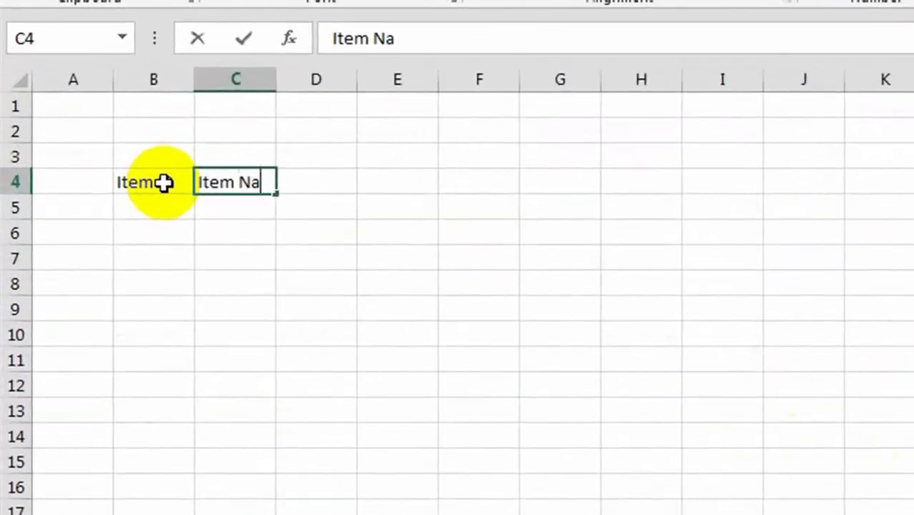
pyautogui.write('me')
pyautogui.hotkey('ctrl', 'Return')
pyautogui.click(164, 184)
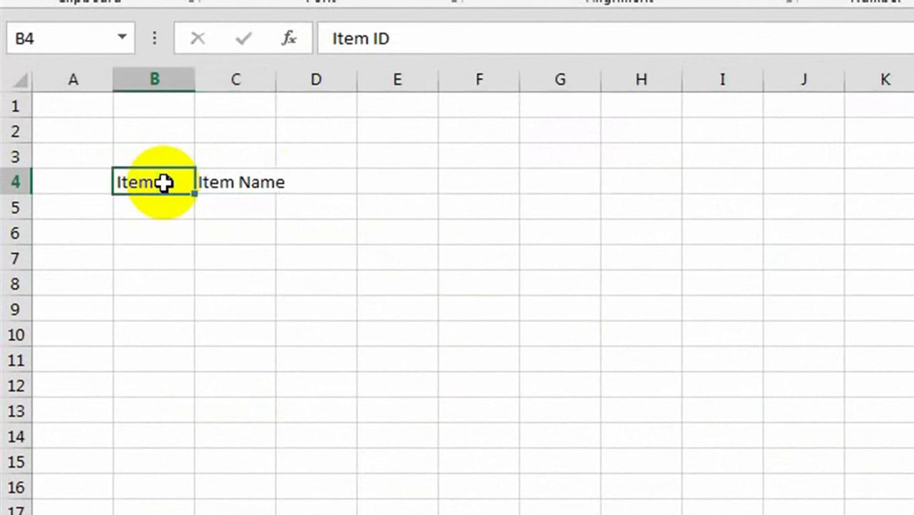
pyautogui.press('Tab')
pyautogui.press('Tab')
pyautogui.write('Rate')
pyautogui.press('Tab')
pyautogui.write('Q')
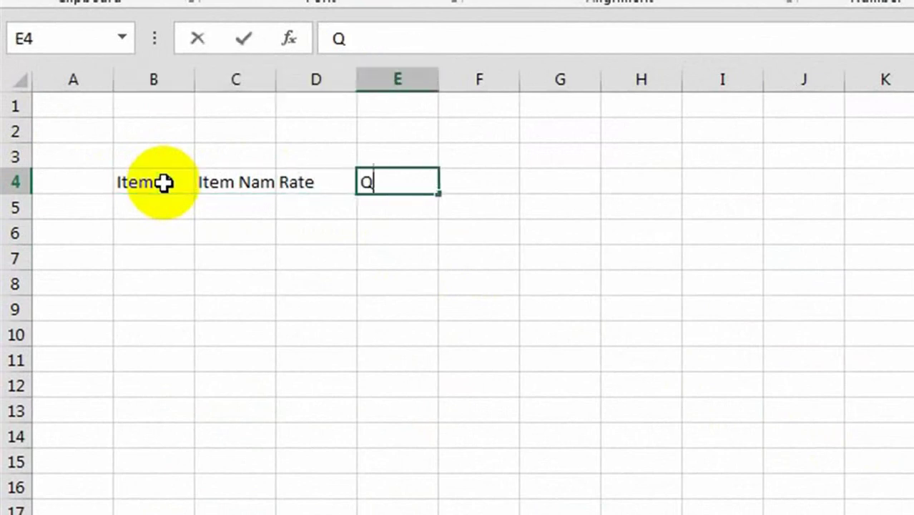
pyautogui.write('ty')
pyautogui.press('Tab')
pyautogui.write('Total')
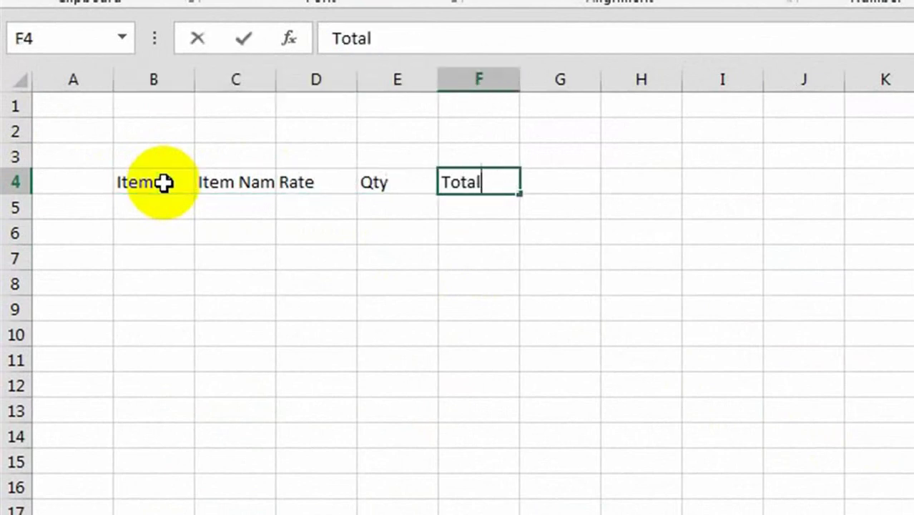
pyautogui.press('Return')
# - Fill row 5 with 001, Mouse, 250 and 4
pyautogui.press('Left')
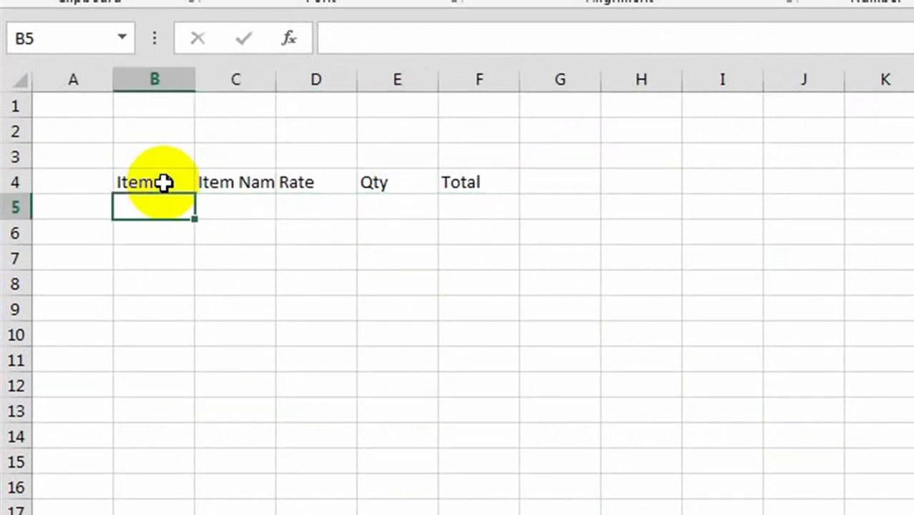
pyautogui.write('001')
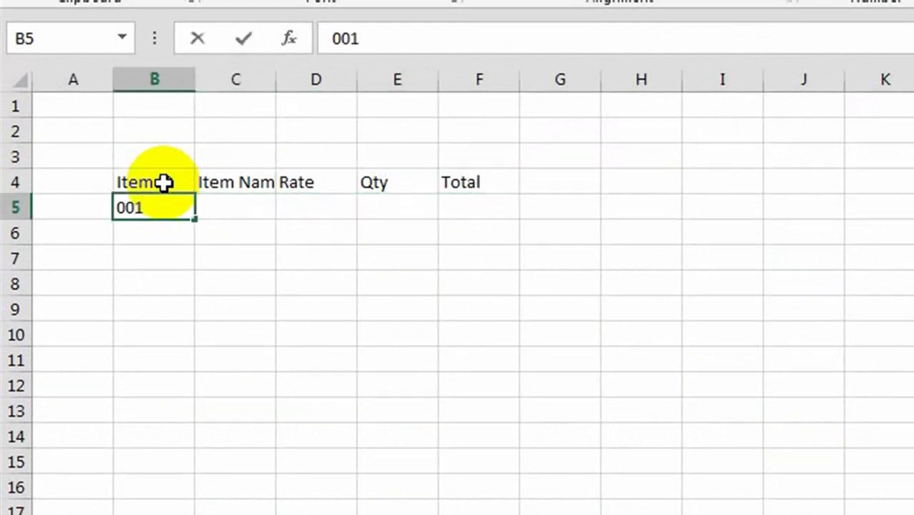
pyautogui.press('Tab')
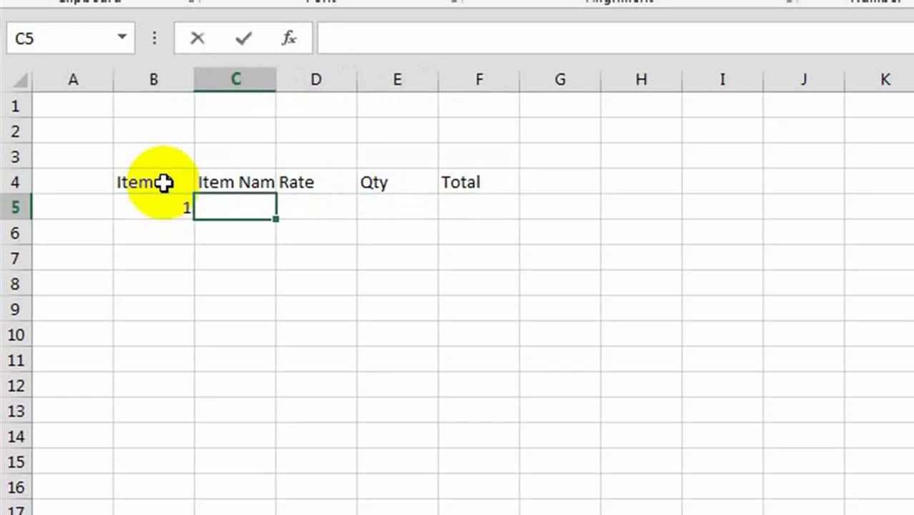
pyautogui.write('Mouse')
pyautogui.press('Tab')
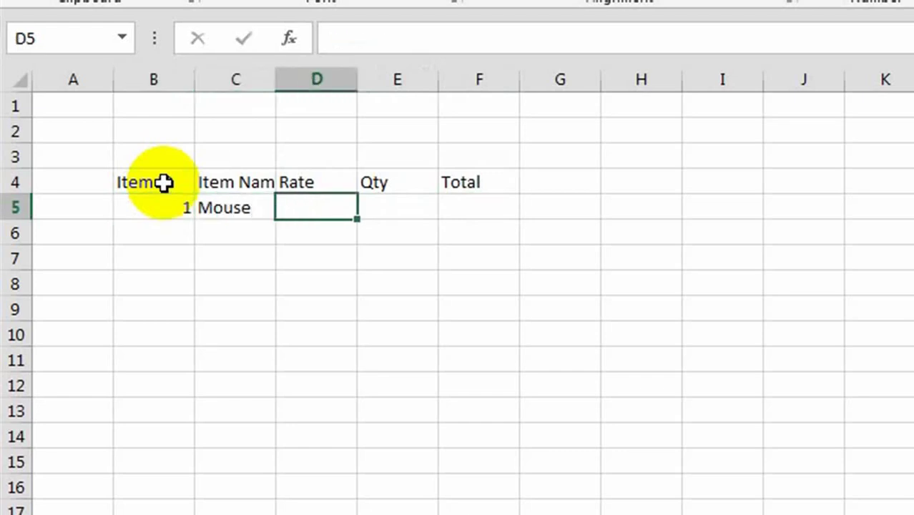
pyautogui.write('250')
pyautogui.press('Tab')
pyautogui.write('4')
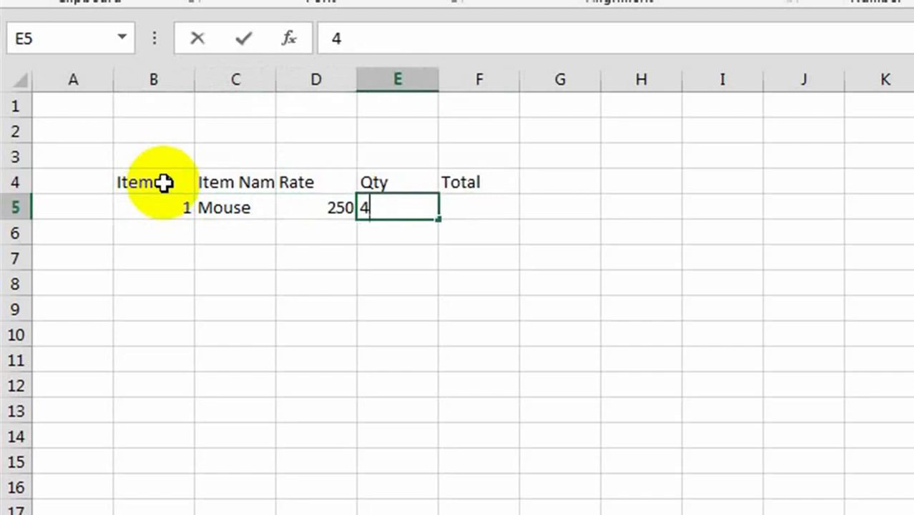
pyautogui.press('Return')
# - Fill row 6 with 2, Monitor, 5000 and 5
pyautogui.press('Left')
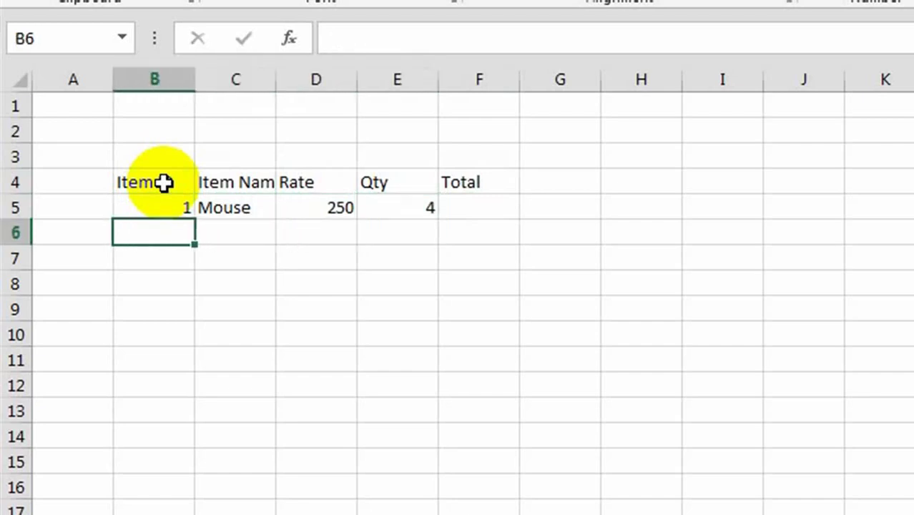
pyautogui.write('2')
pyautogui.press('Tab')
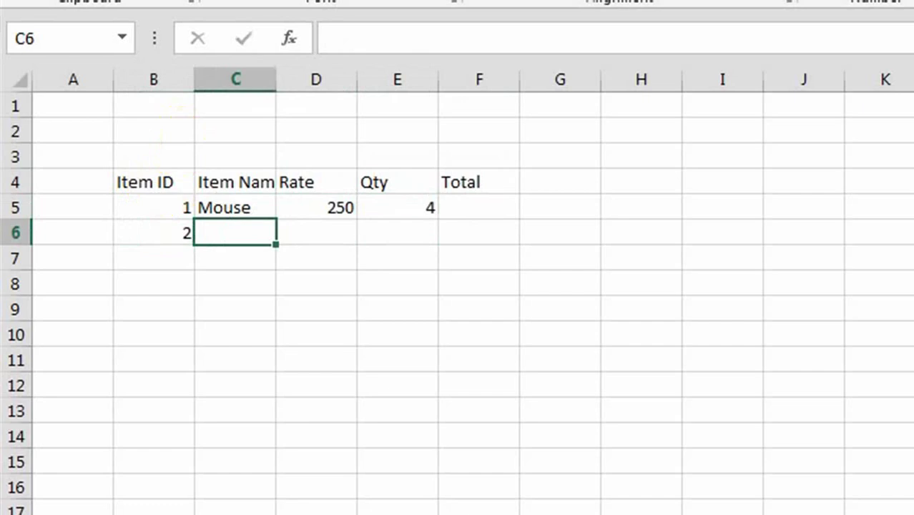
pyautogui.write('Monitor')
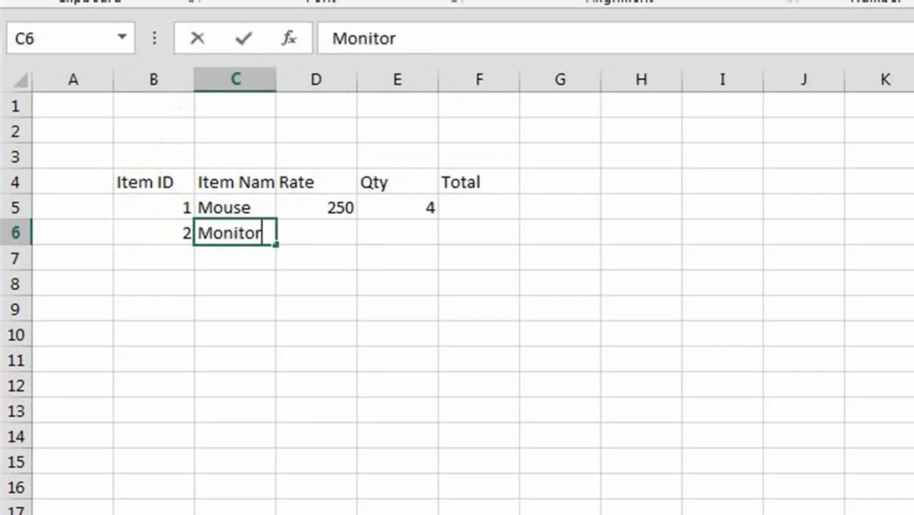
pyautogui.press('Tab')
pyautogui.write('5000')
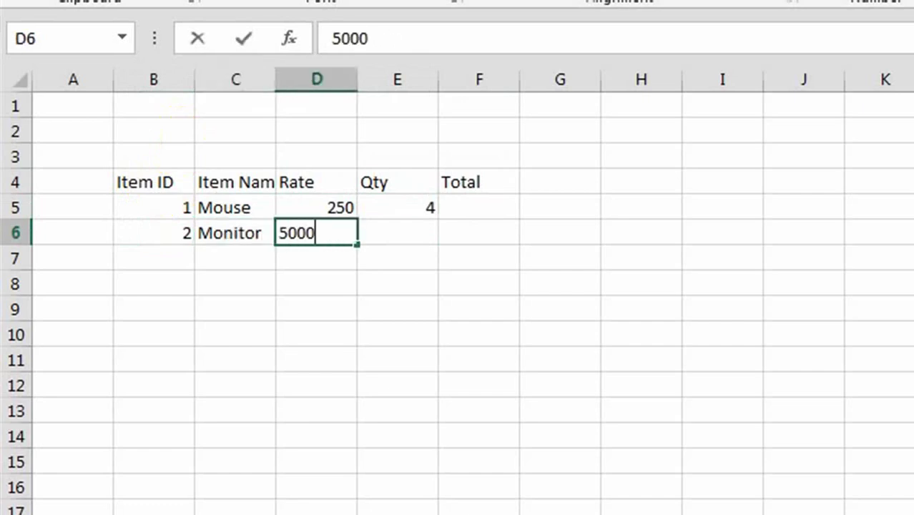
pyautogui.hotkey('ctrl', 'Return')
pyautogui.press('Tab')
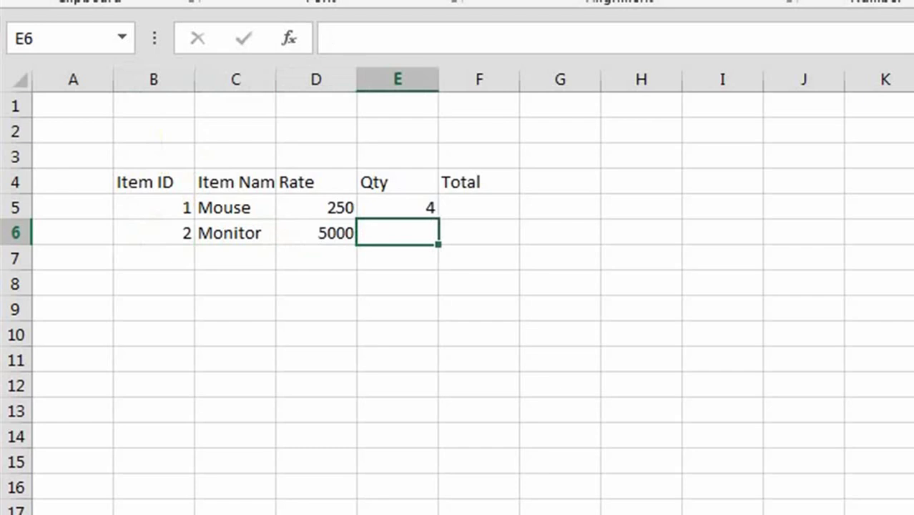
pyautogui.write('5')
pyautogui.press('Tab')
# - Fill row 7 with 3, Speaker, 1500 and 10
pyautogui.press('Down')
pyautogui.press('Left')
pyautogui.press('Left')
pyautogui.press('Left')
pyautogui.press('Left')
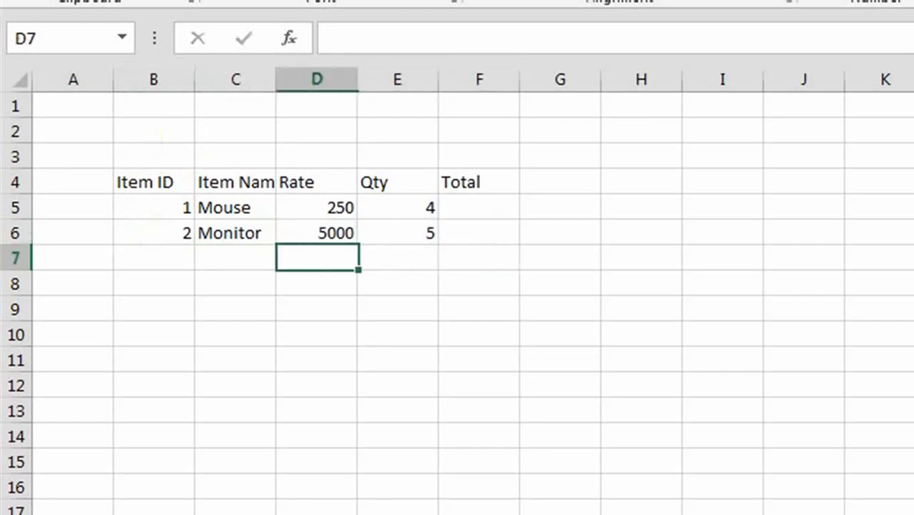
pyautogui.write('3')
pyautogui.press('Tab')
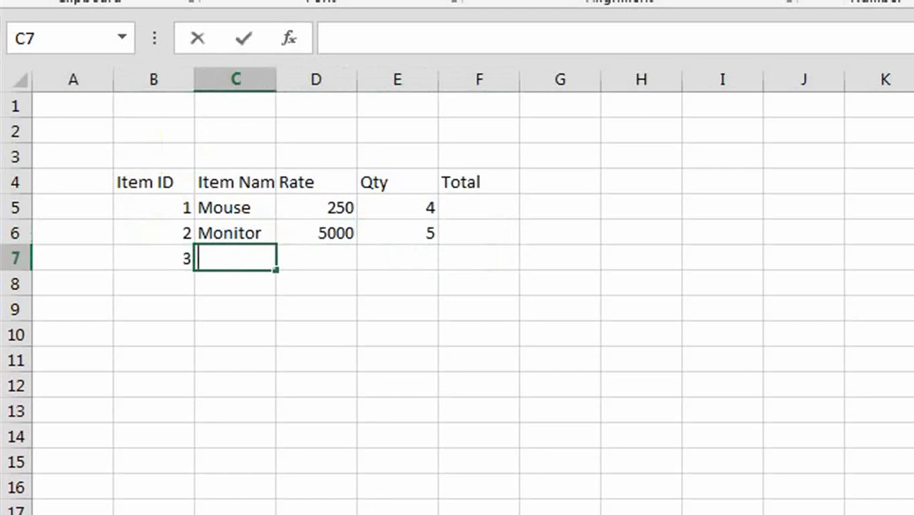
pyautogui.write('S[peaker')
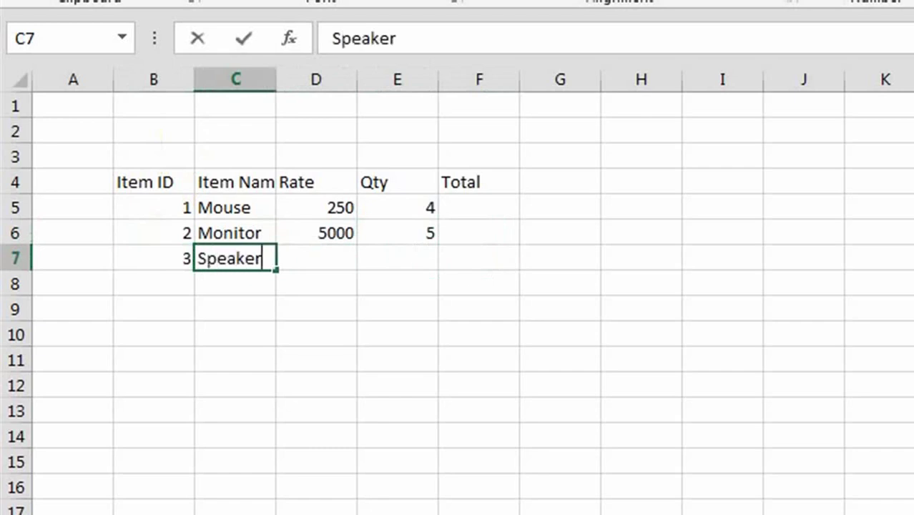
pyautogui.press('Tab')
pyautogui.write('1500')
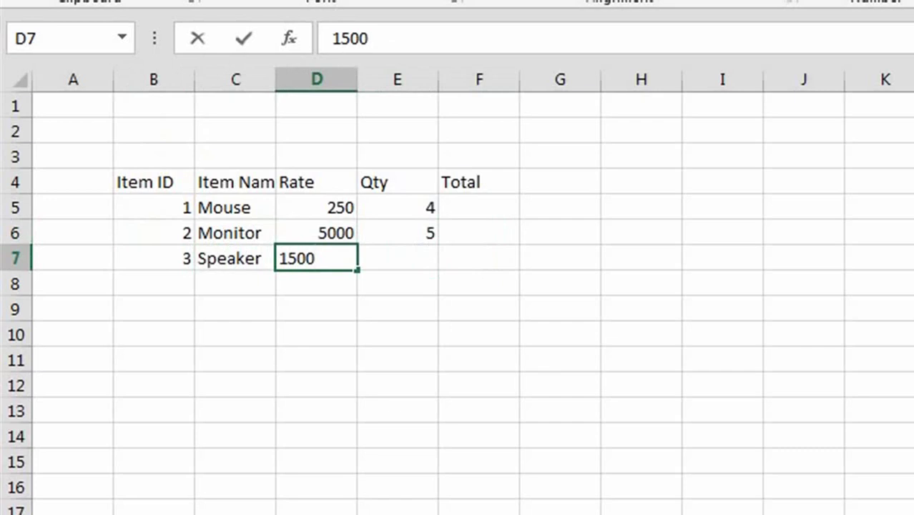
pyautogui.press('Tab')
pyautogui.write('10')
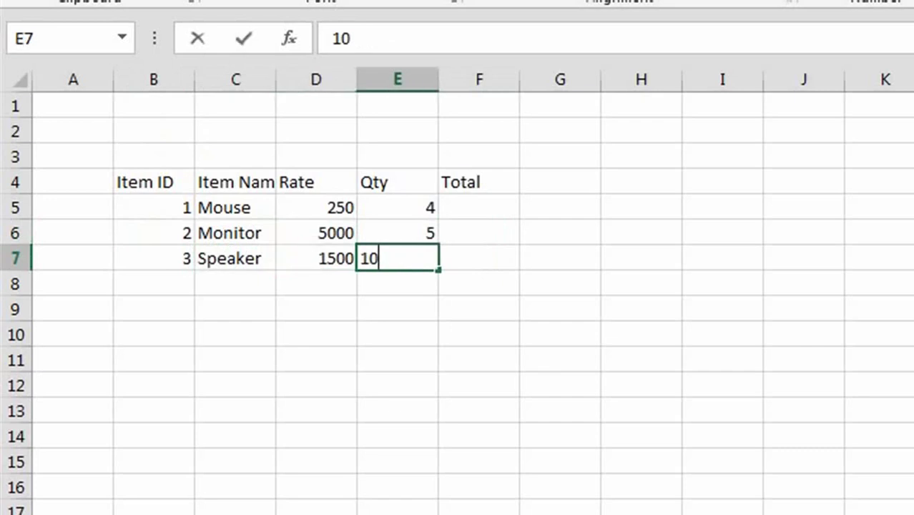
pyautogui.click(523, 328)
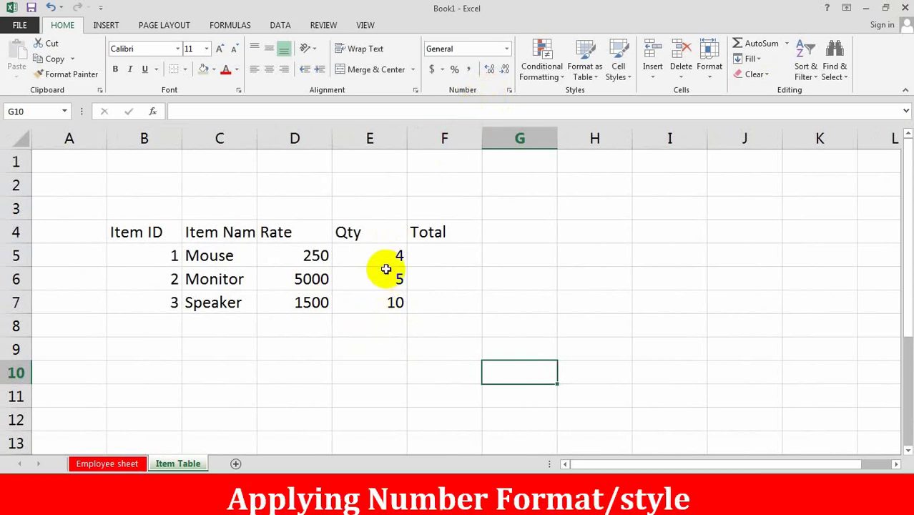
# - Increase the decimals on Qty cells E5:E7 until they read 4.000, 5.000 and 10.000
pyautogui.moveTo(390, 257); pyautogui.dragTo(381, 306)
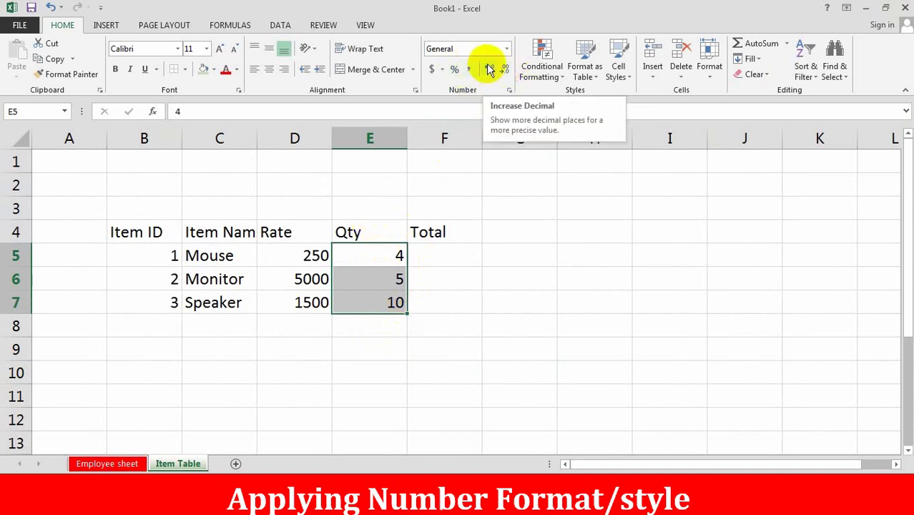
pyautogui.click(490, 69)
pyautogui.click(489, 68)
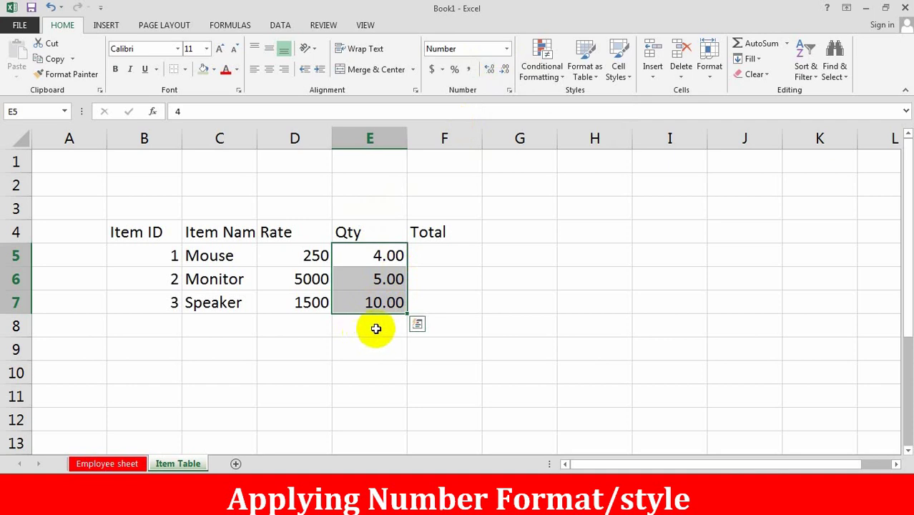
pyautogui.click(505, 71)
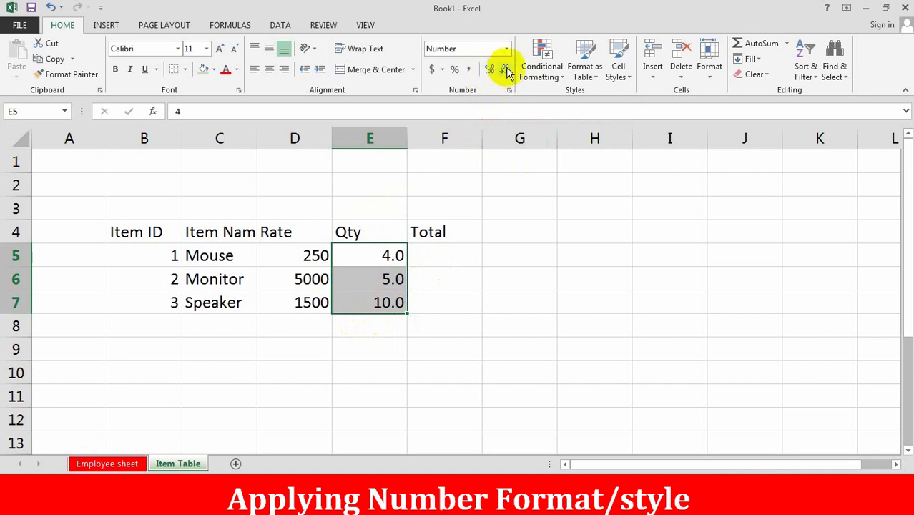
pyautogui.click(505, 70)
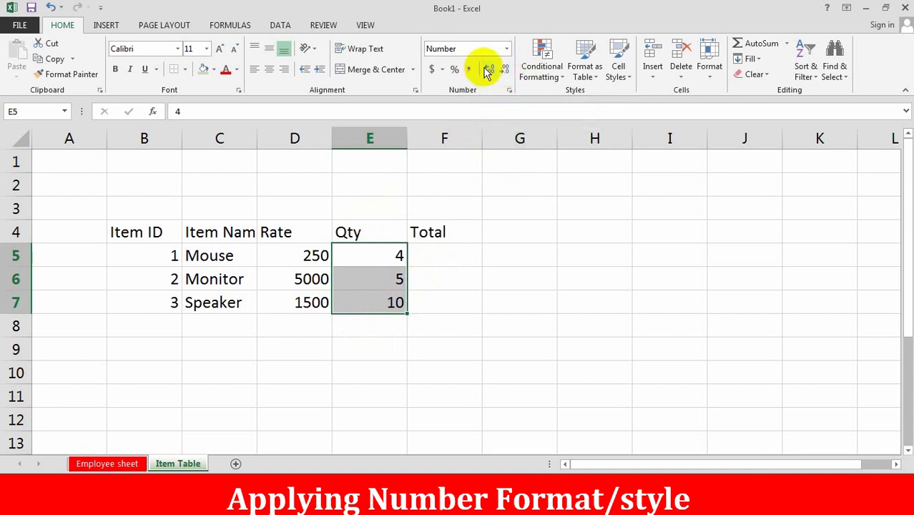
pyautogui.click(486, 72)
pyautogui.click(486, 72)
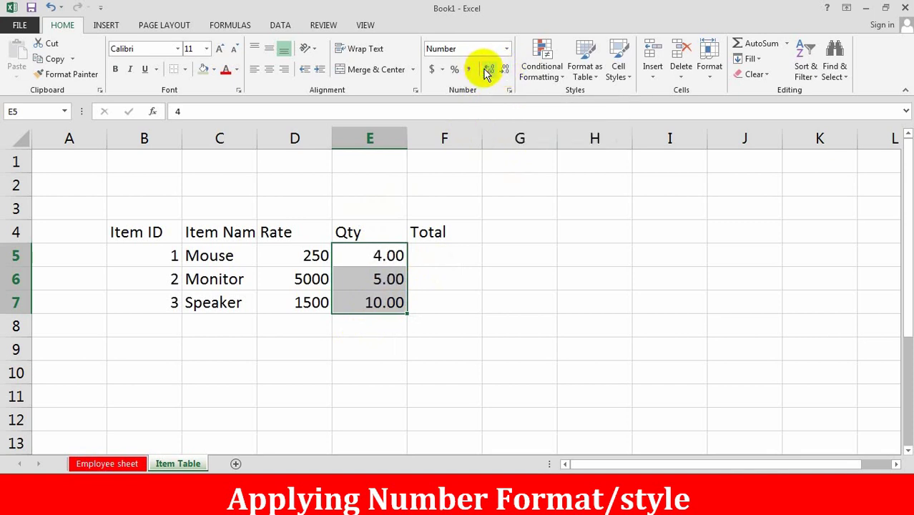
pyautogui.click(487, 71)
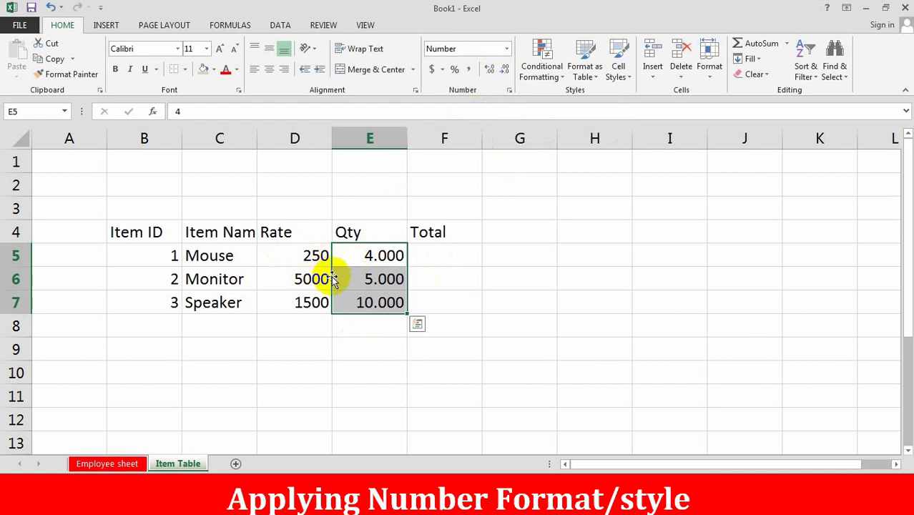
# - Apply Comma Style to Rates D5:D7, showing 250.00, 5,000.00 and 1,500.00
pyautogui.moveTo(310, 259); pyautogui.dragTo(304, 305)
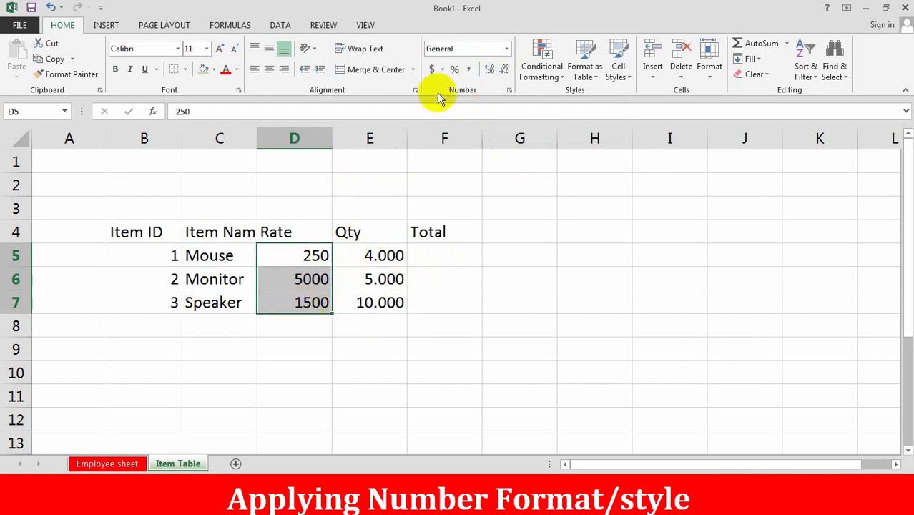
pyautogui.click(471, 71)
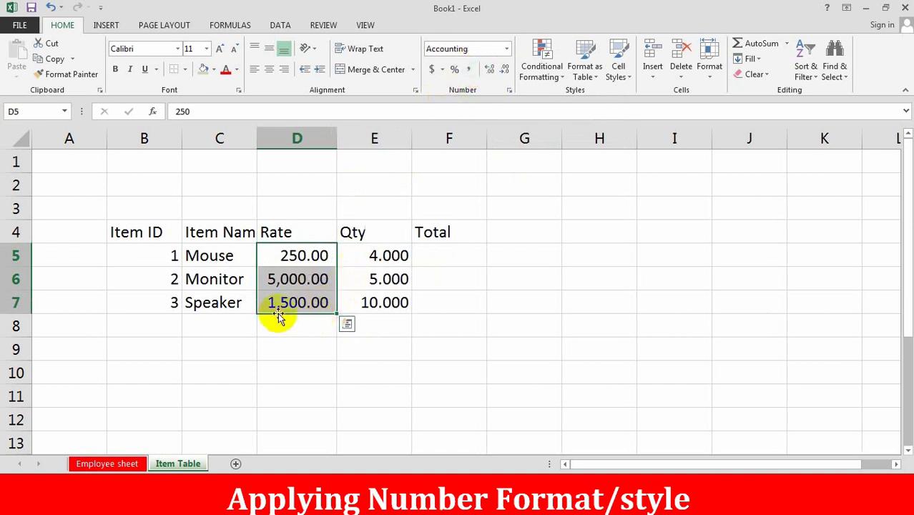
pyautogui.click(278, 309)
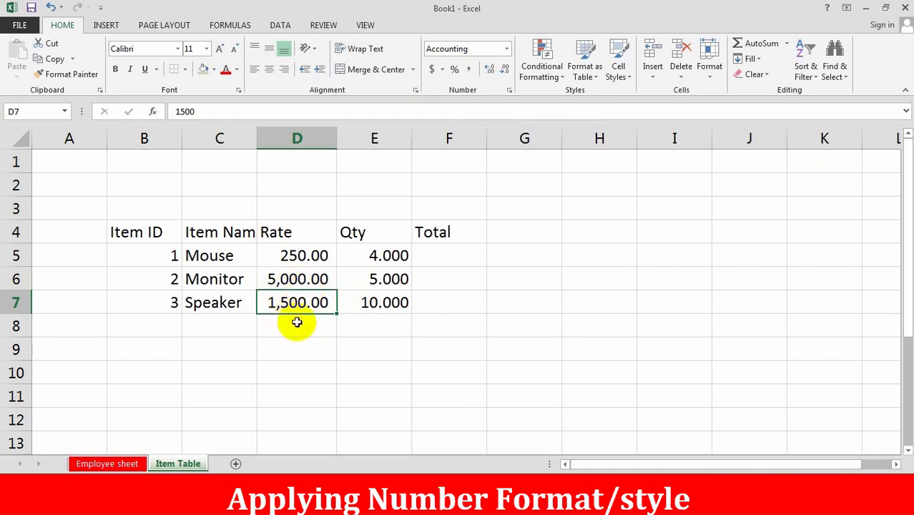
pyautogui.click(297, 323)
pyautogui.moveTo(302, 256); pyautogui.dragTo(307, 309)
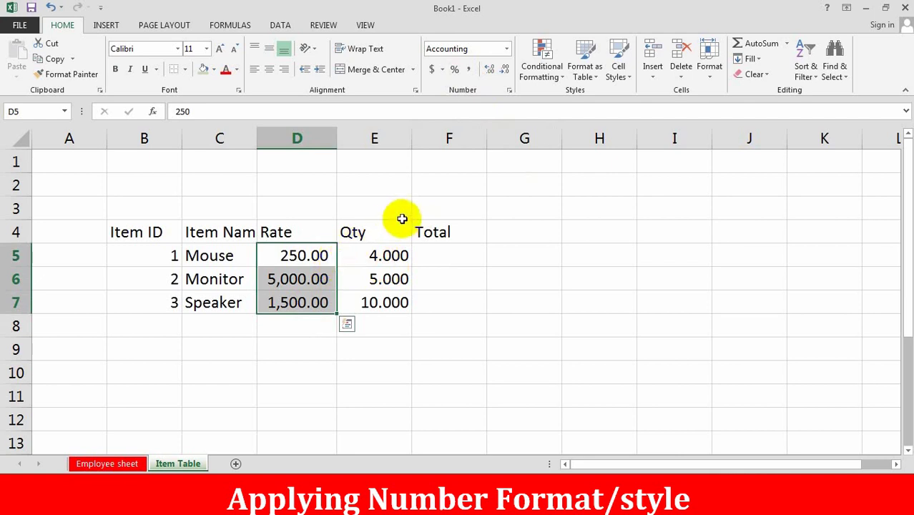
# - Apply Accounting Number Format to Rates D5:D7, showing $250.00, $5,000.00 and $1,500.00
pyautogui.click(331, 365)
pyautogui.moveTo(304, 255); pyautogui.dragTo(302, 310)
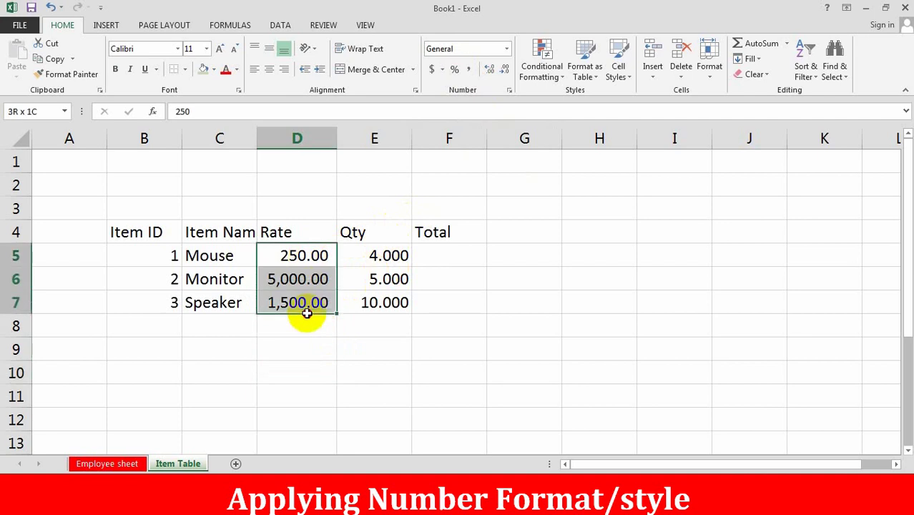
pyautogui.click(429, 69)
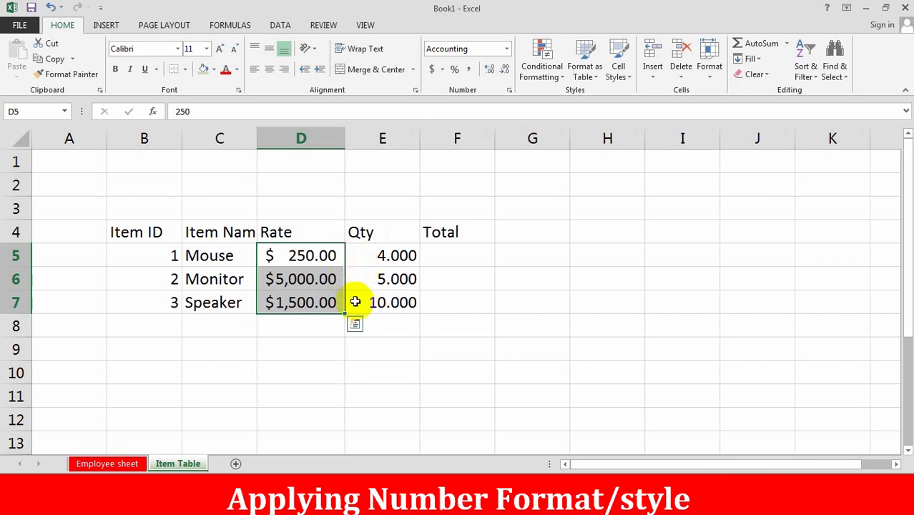
pyautogui.click(355, 325)
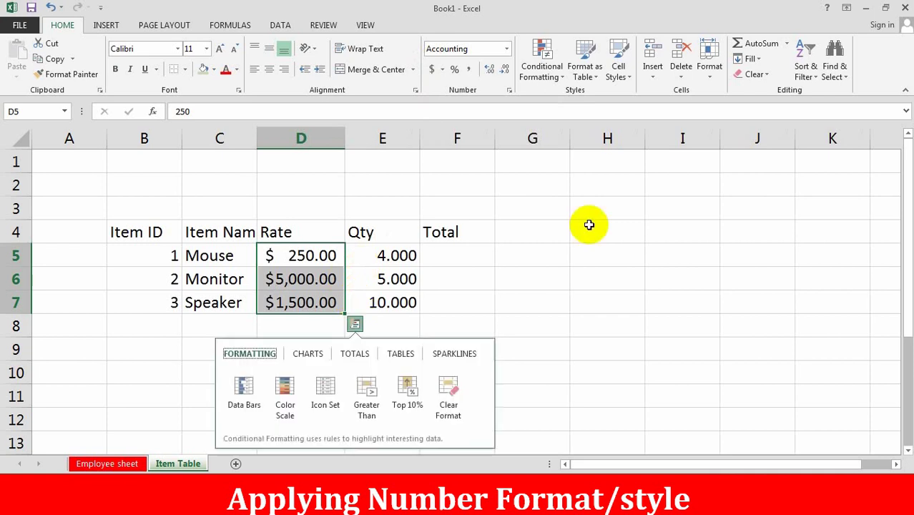
pyautogui.click(628, 294)
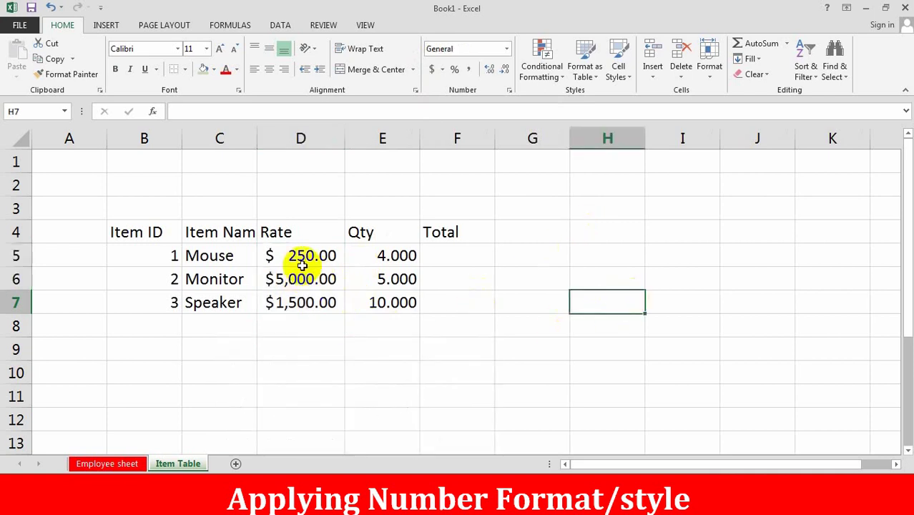
# - Open Control Panel's Region settings and its additional number format settings
pyautogui.click(867, 10)
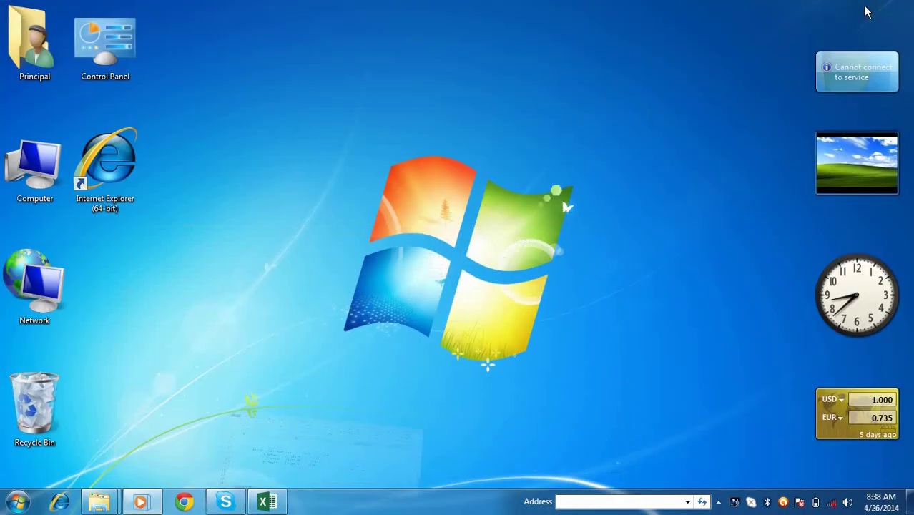
pyautogui.click(10, 506)
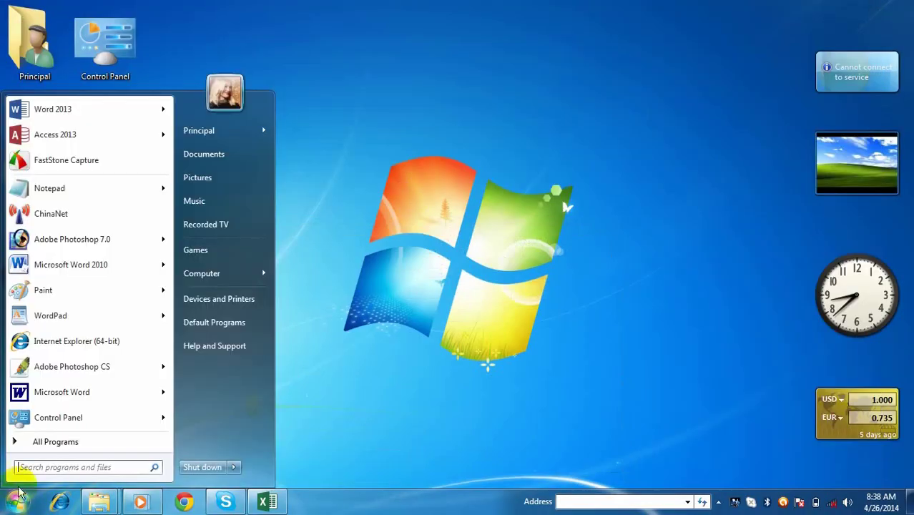
pyautogui.click(39, 417)
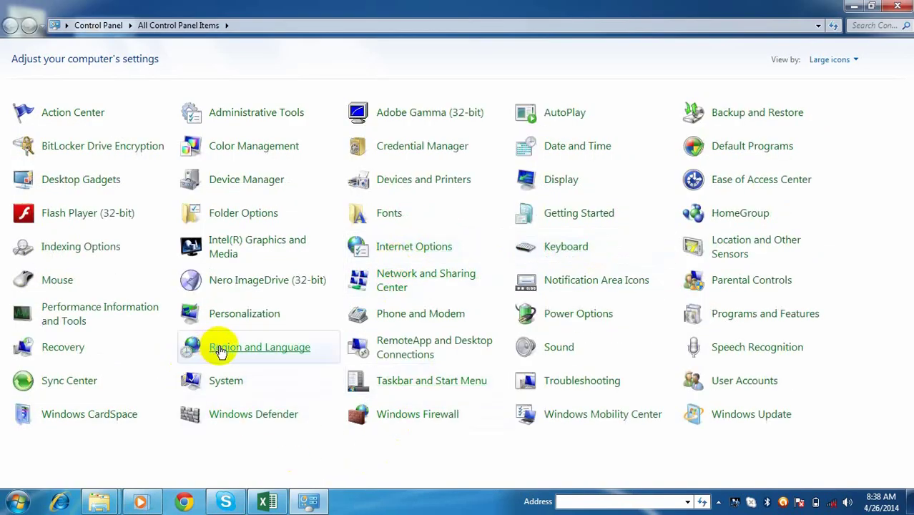
pyautogui.click(272, 348)
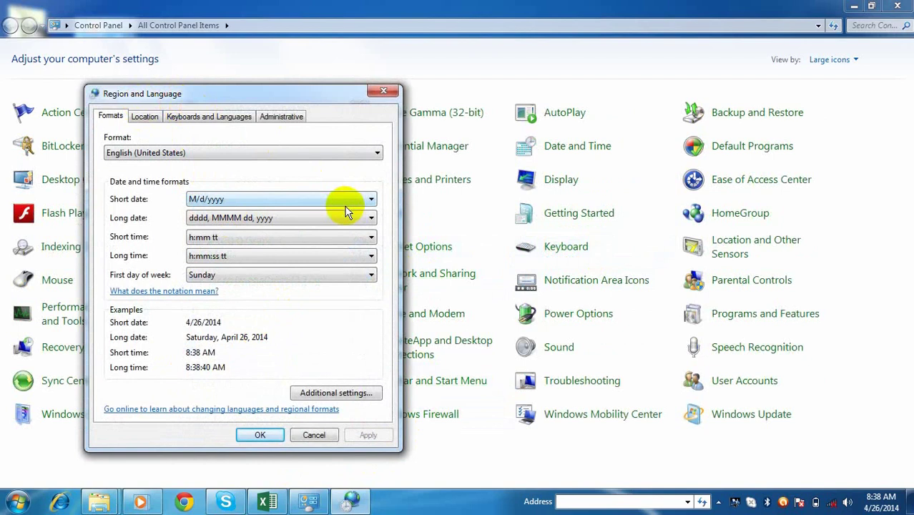
pyautogui.click(363, 396)
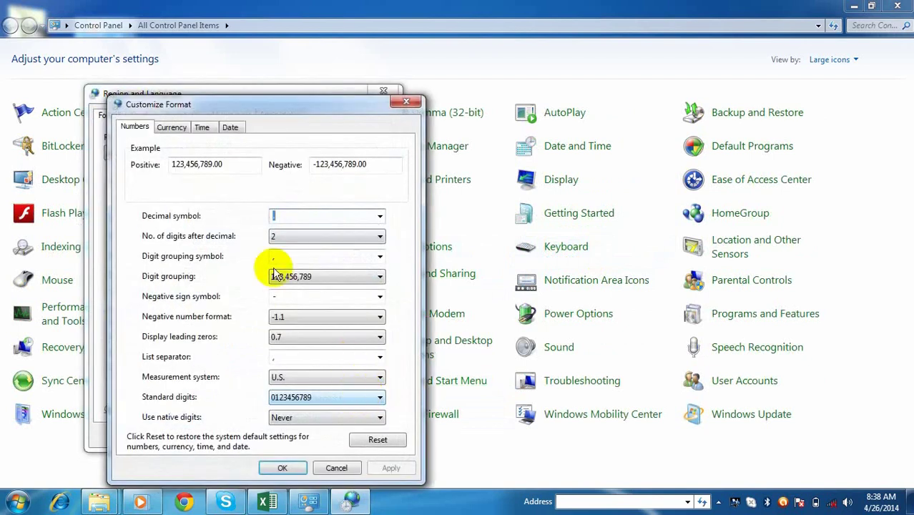
# - Change the currency symbol from $ to Rs., confirm both dialogs and close Control Panel
pyautogui.click(171, 129)
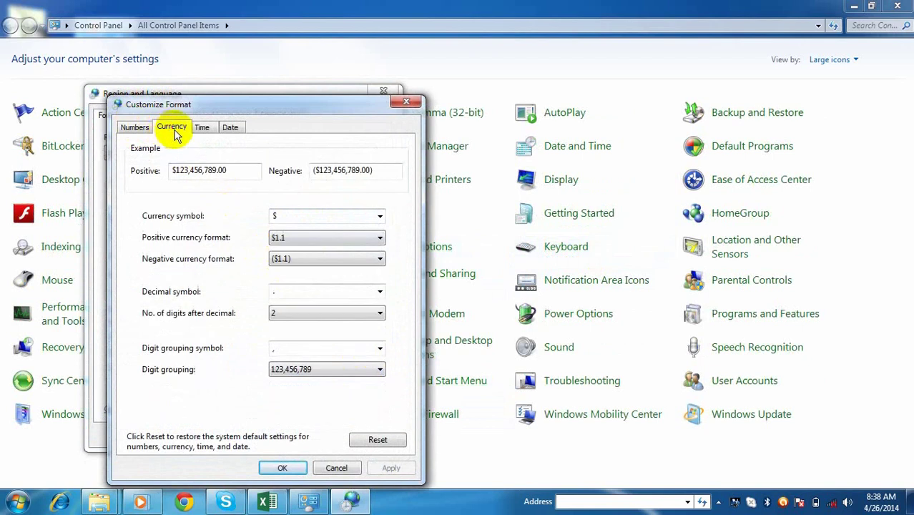
pyautogui.click(203, 128)
pyautogui.click(229, 126)
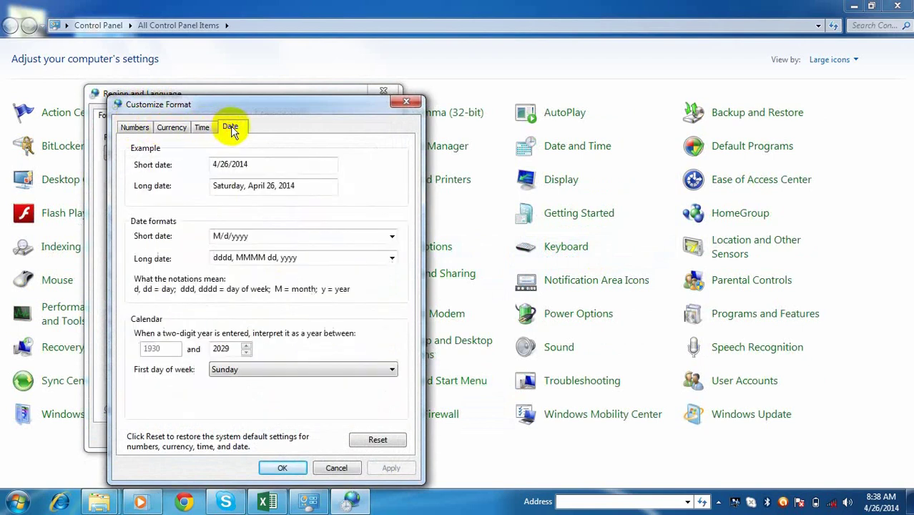
pyautogui.click(177, 135)
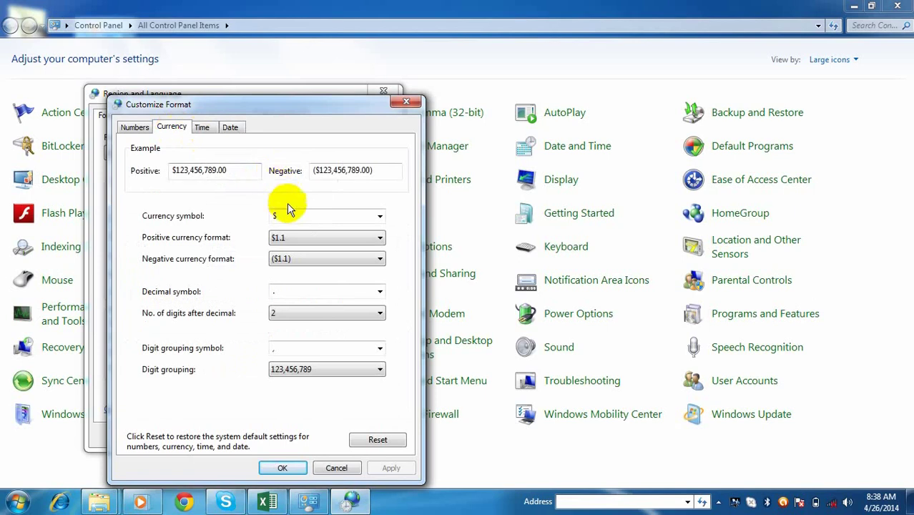
pyautogui.click(380, 216)
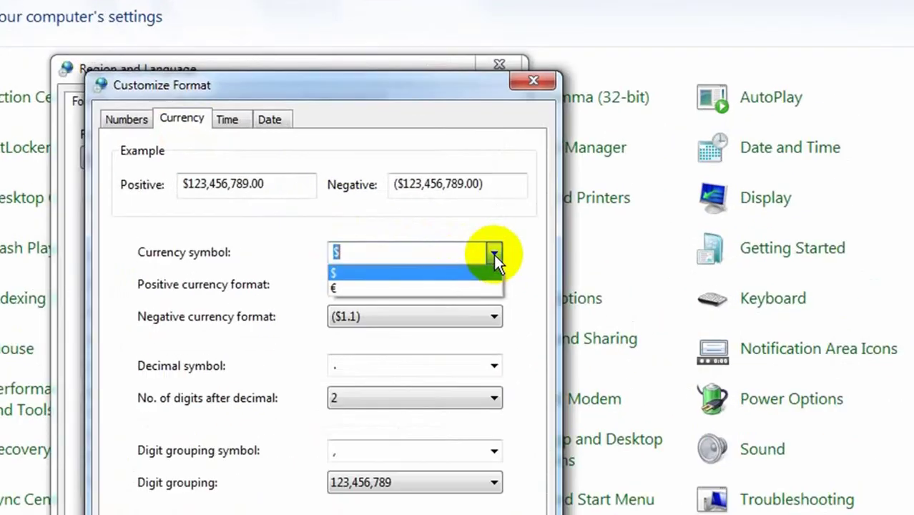
pyautogui.click(494, 254)
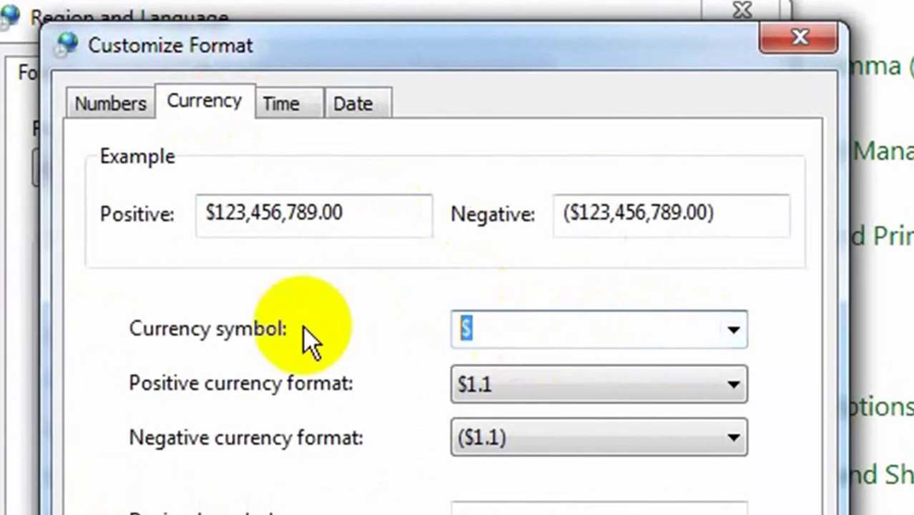
pyautogui.write('Rs.')
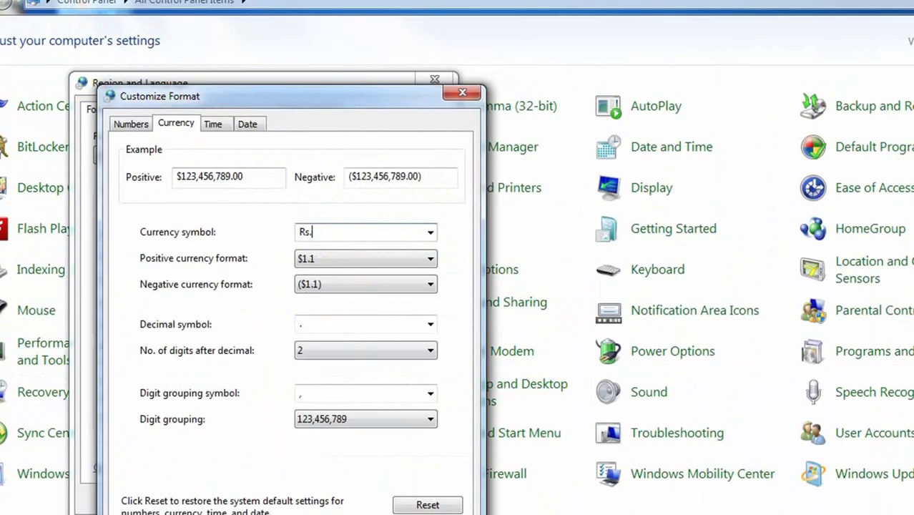
pyautogui.click(391, 468)
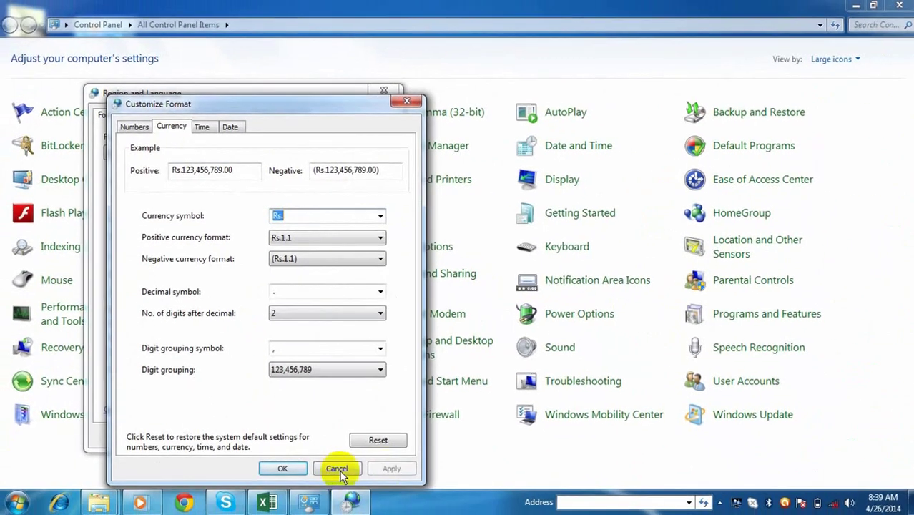
pyautogui.click(283, 467)
pyautogui.press('Return')
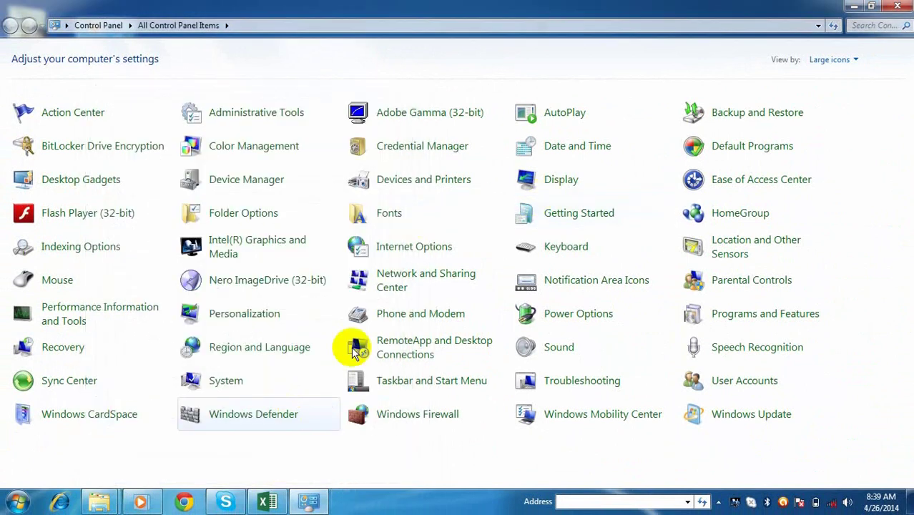
pyautogui.click(909, 6)
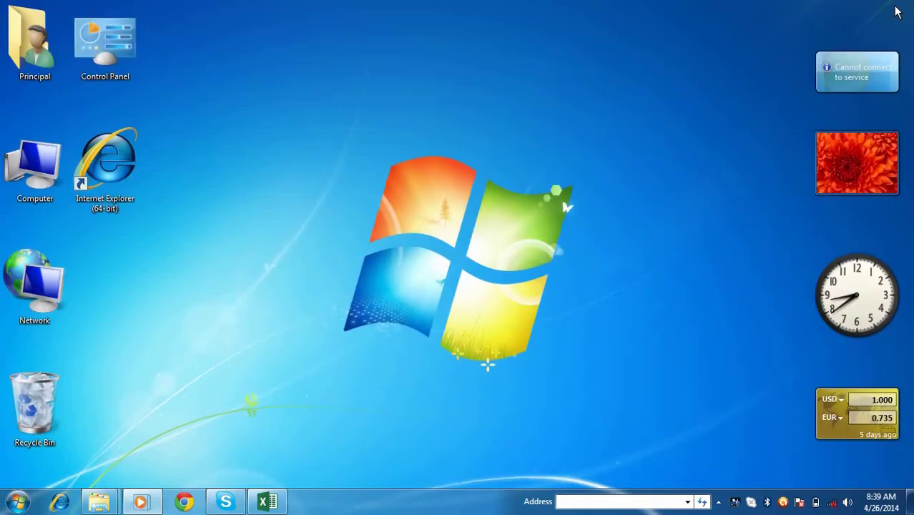
# - Back in Excel, widen column D so Rs. 250.00, Rs. 5,000.00 and Rs. 1,500.00 display fully
pyautogui.click(266, 502)
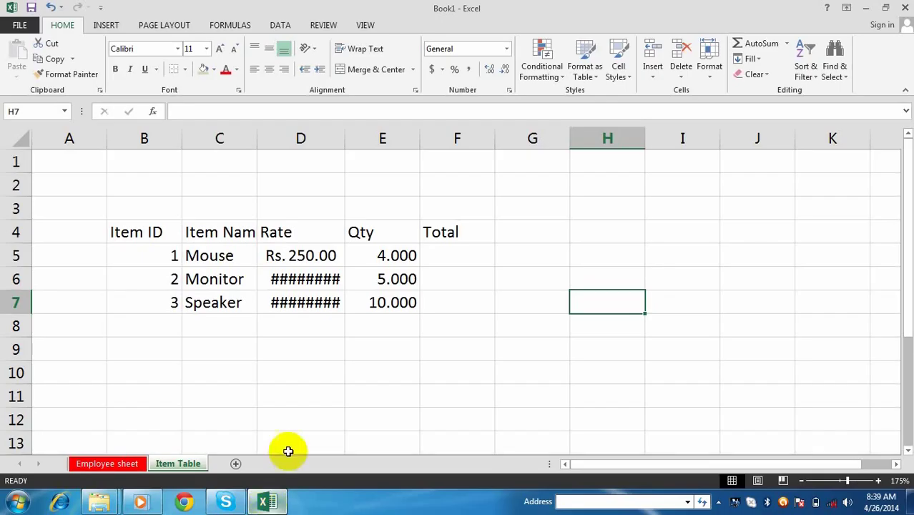
pyautogui.moveTo(348, 152); pyautogui.dragTo(384, 143)
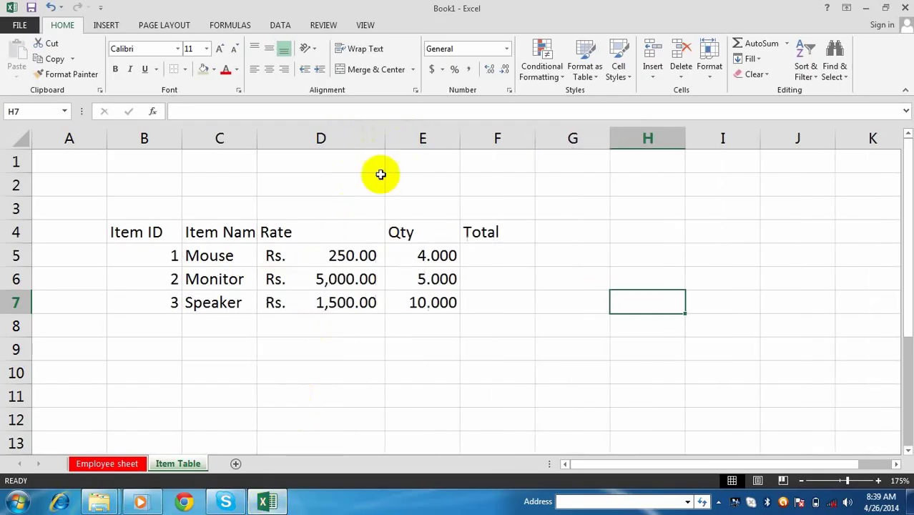
pyautogui.click(337, 327)
pyautogui.moveTo(306, 259); pyautogui.dragTo(321, 305)
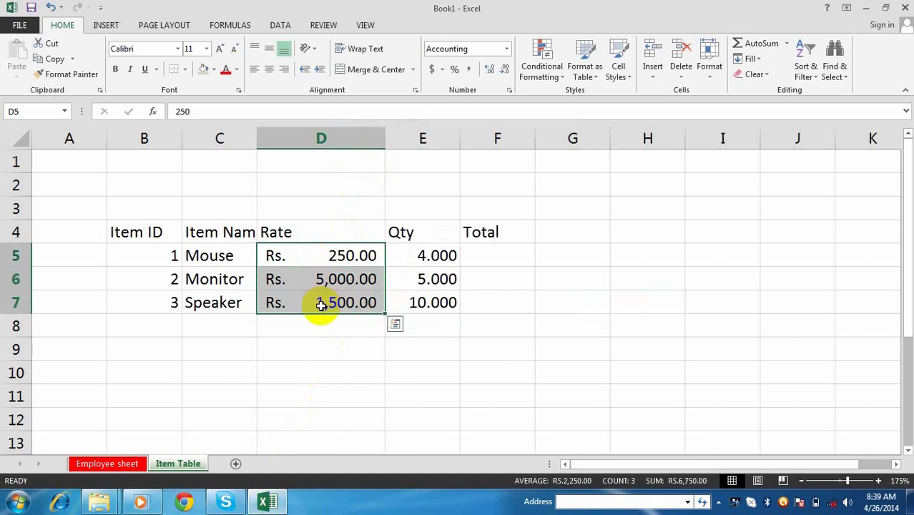
pyautogui.click(364, 347)
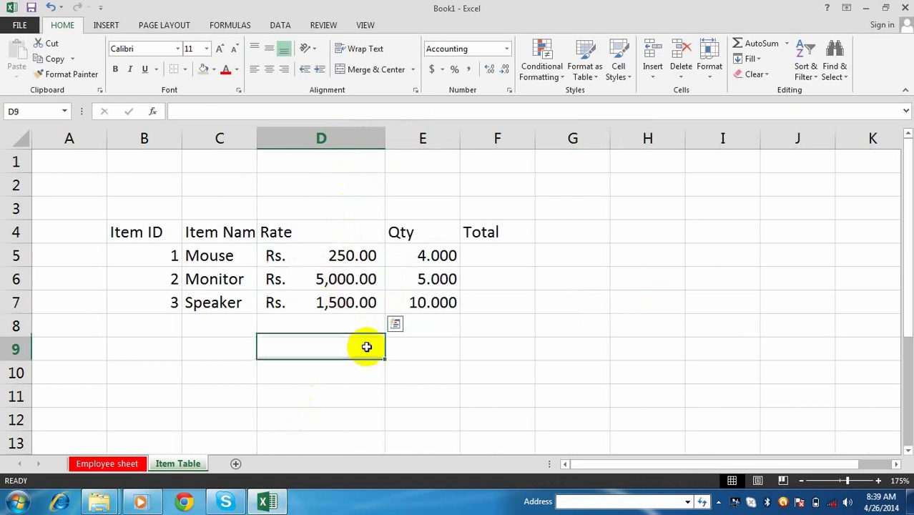
pyautogui.moveTo(131, 230); pyautogui.dragTo(482, 299)
# - Colour the B4:F7 table text blue, leaving the fill colour unchanged
pyautogui.click(236, 69)
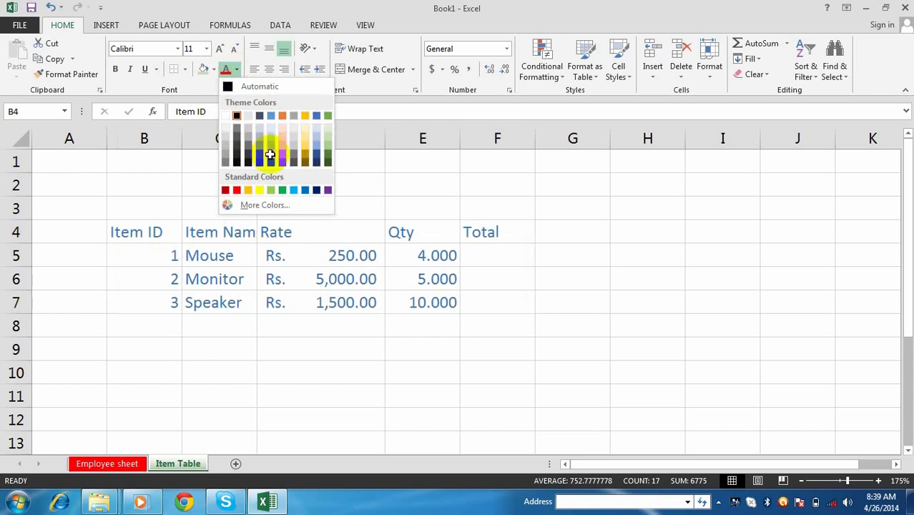
pyautogui.click(269, 151)
pyautogui.click(215, 69)
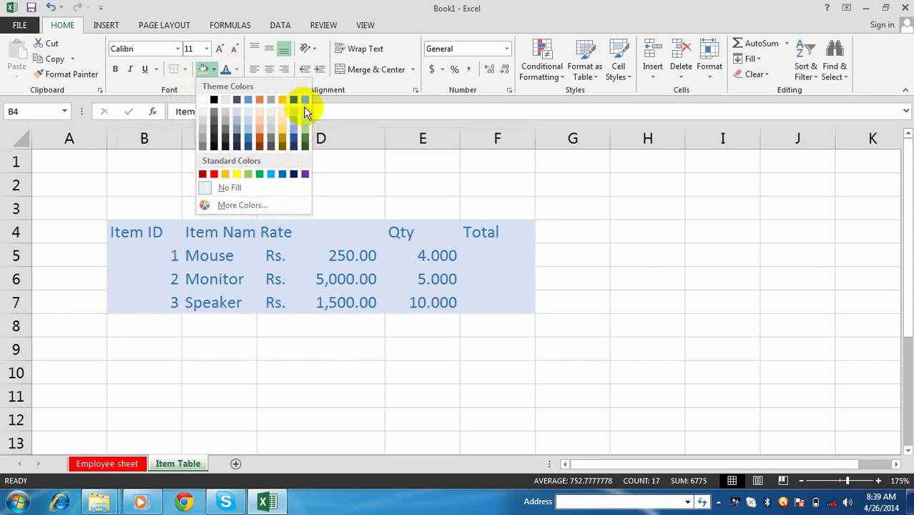
pyautogui.click(624, 284)
pyautogui.click(515, 296)
pyautogui.click(400, 330)
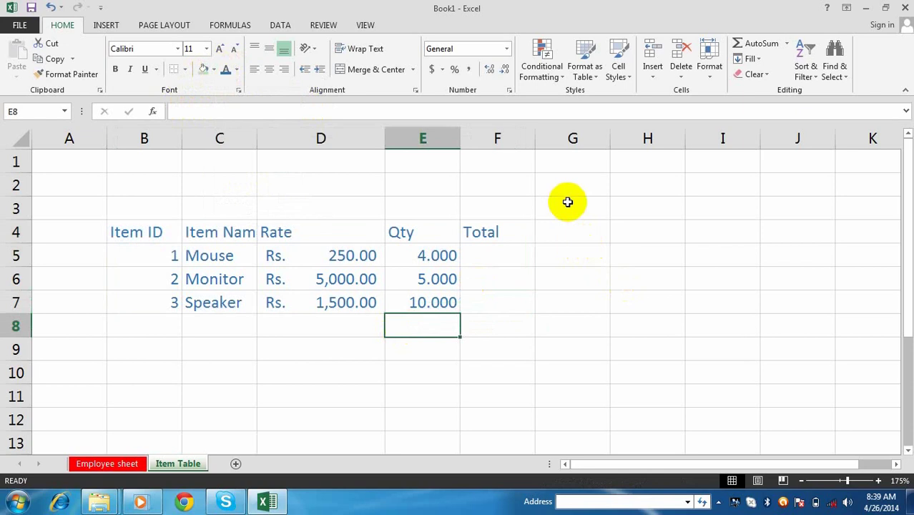
pyautogui.click(491, 253)
# - With B5 selected, insert a cell, undo it, then show the Insert dropdown options
pyautogui.click(155, 255)
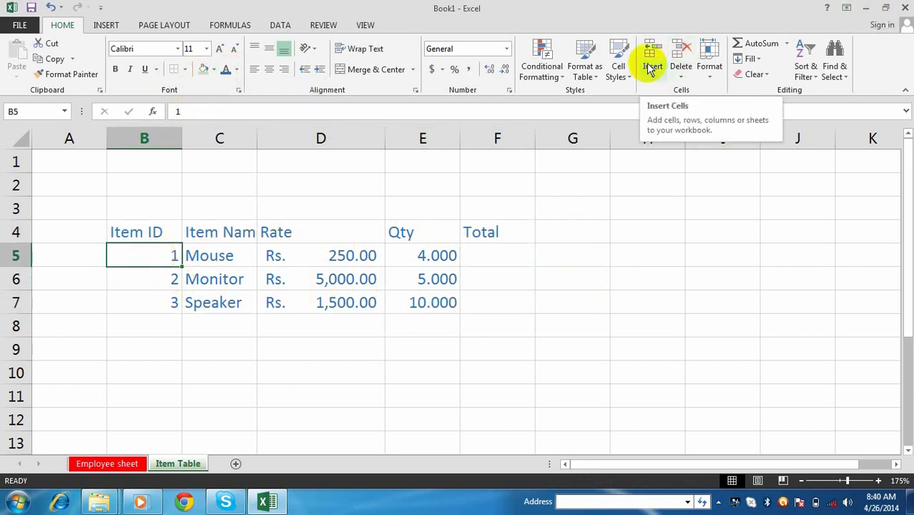
pyautogui.click(401, 349)
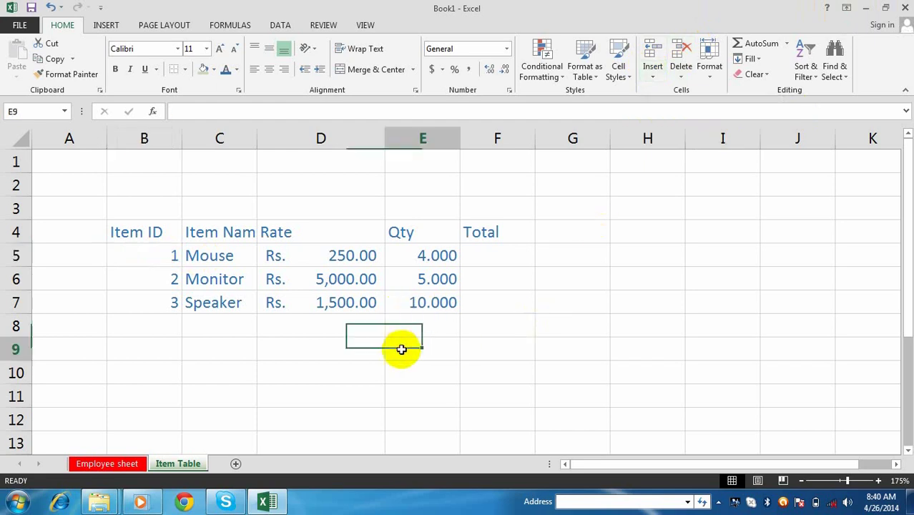
pyautogui.click(155, 260)
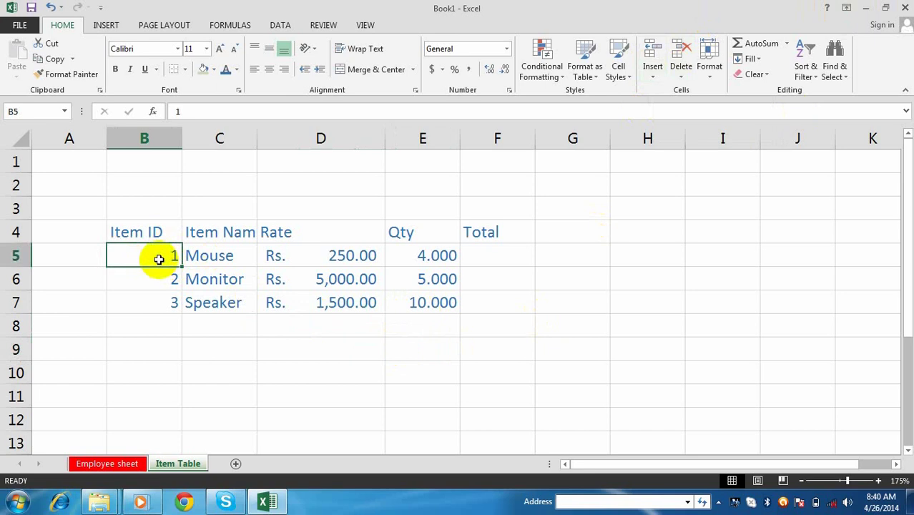
pyautogui.click(653, 62)
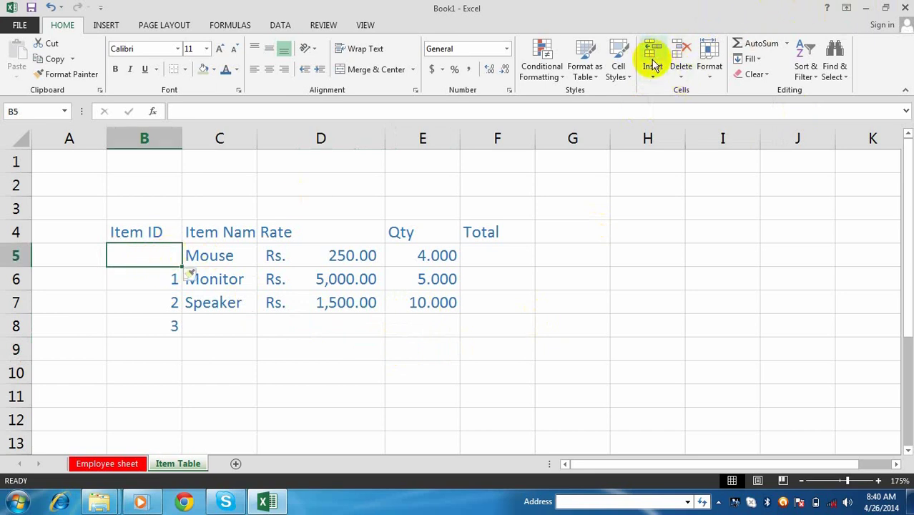
pyautogui.hotkey('ctrl', 'z')
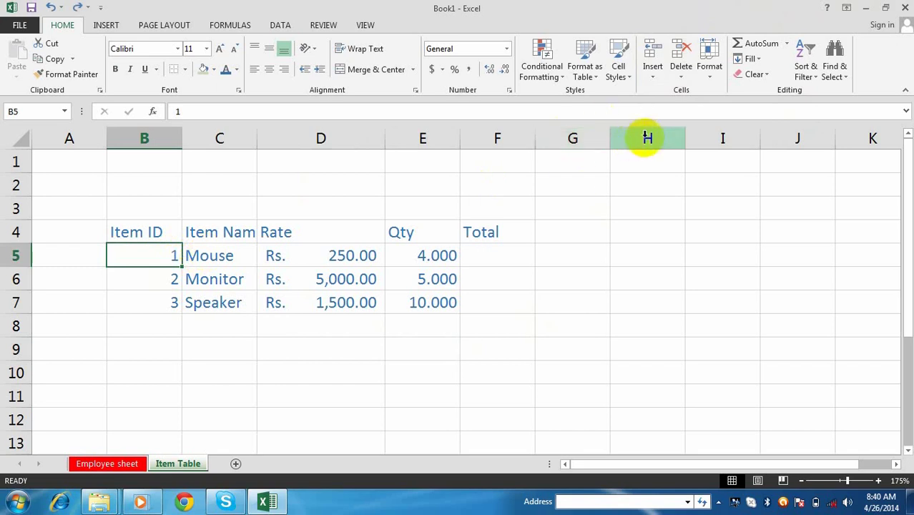
pyautogui.click(653, 78)
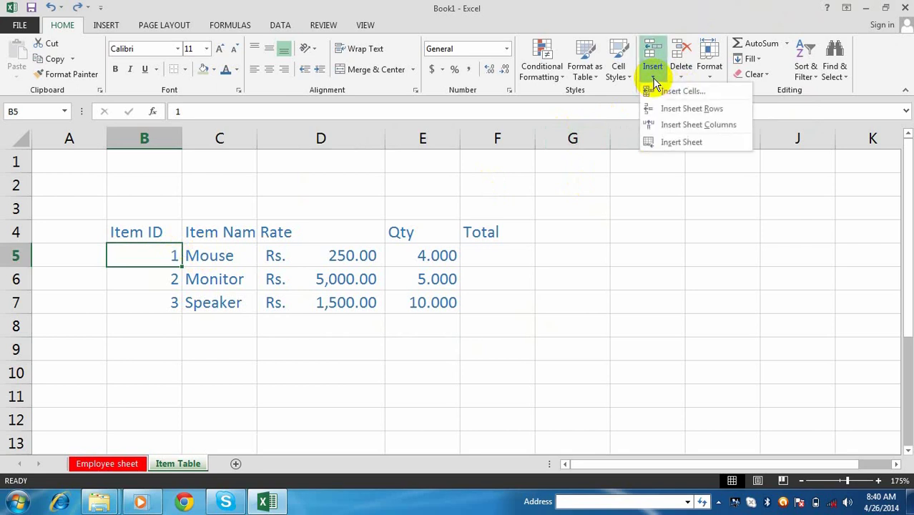
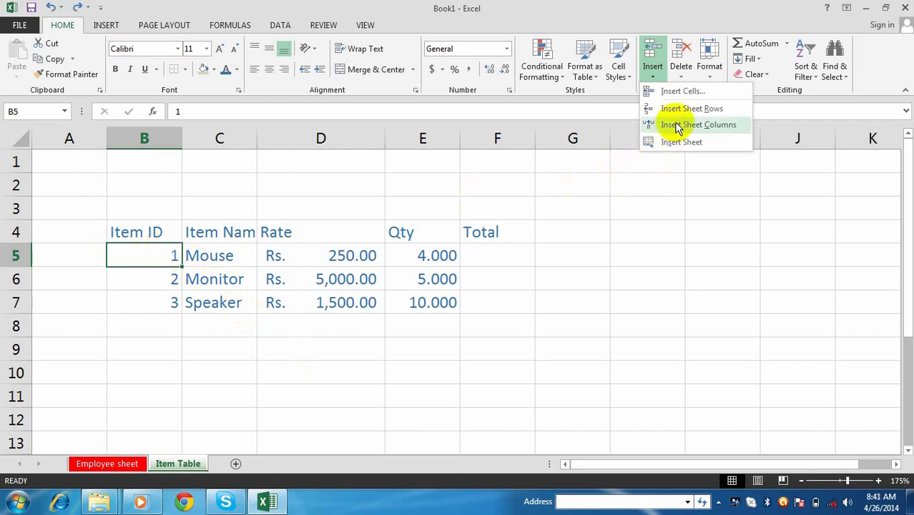
# - Insert a sheet column left of the item table, shifting it to start at column C
pyautogui.click(699, 124)
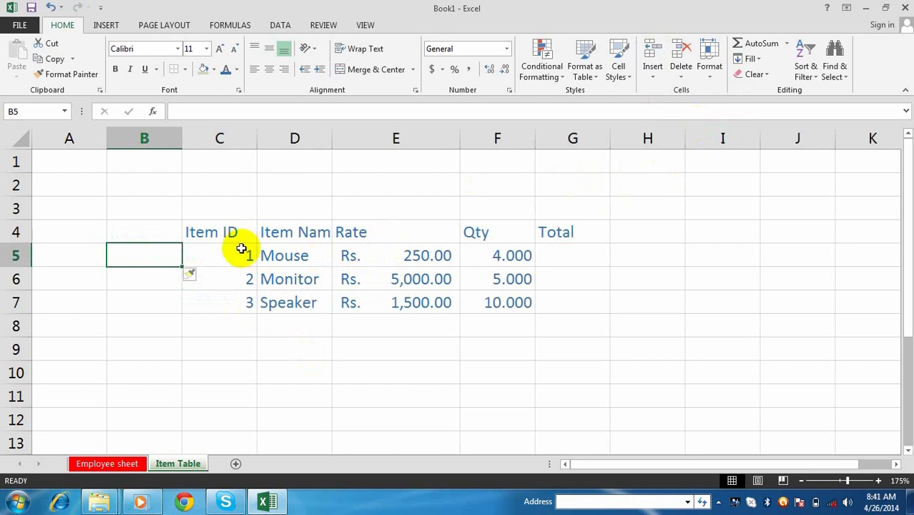
pyautogui.click(233, 252)
pyautogui.click(147, 260)
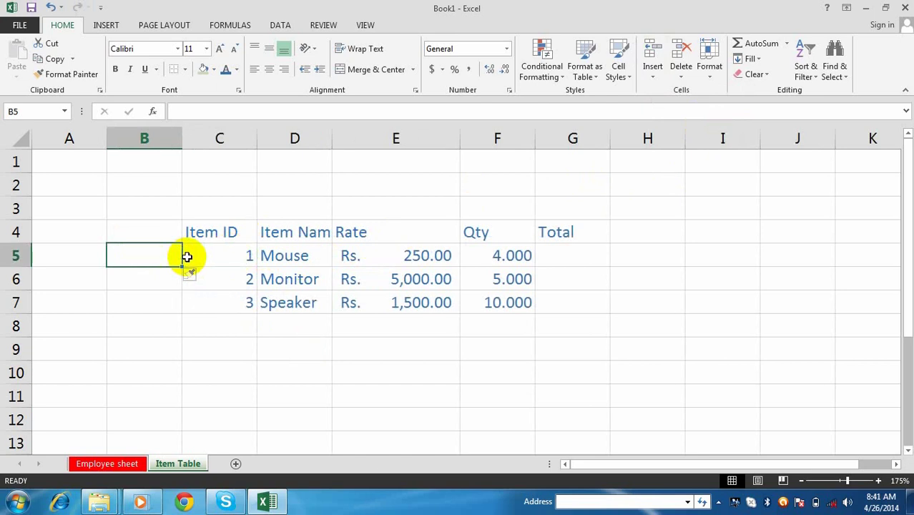
pyautogui.click(163, 237)
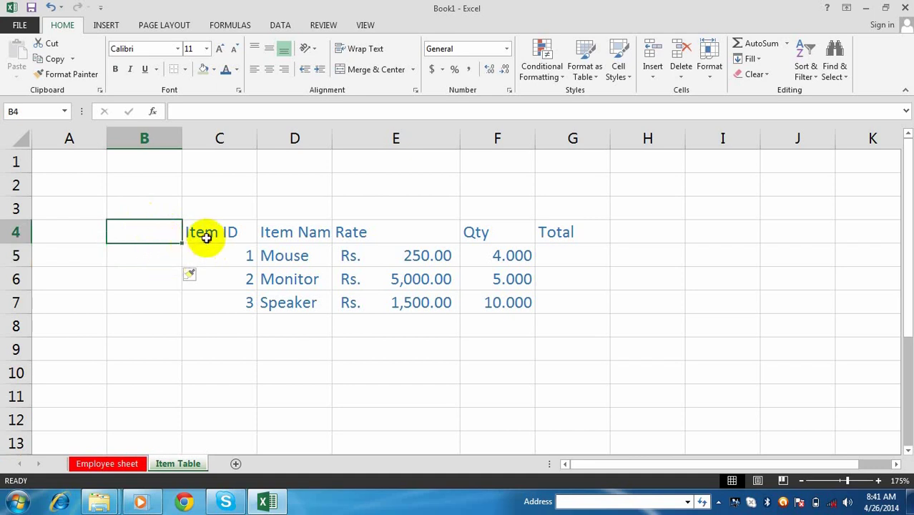
# - Insert a blank sheet row above the Item ID header row
pyautogui.click(206, 238)
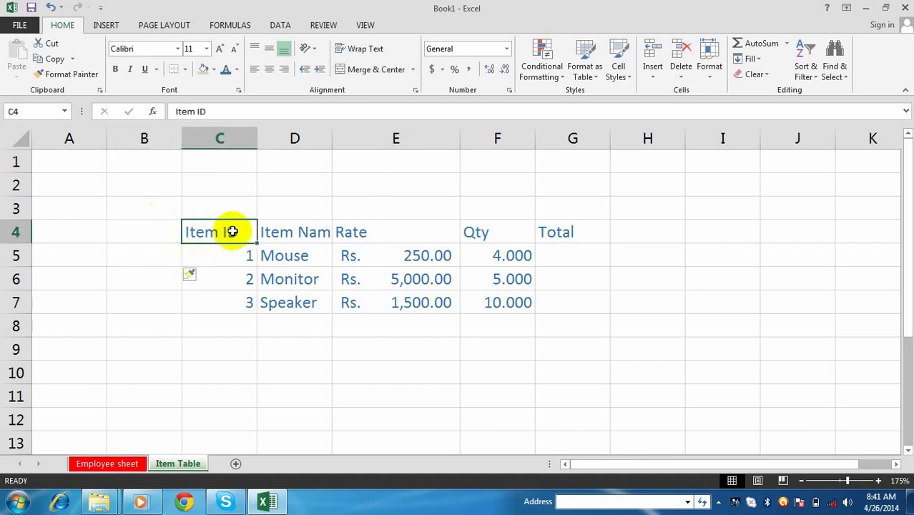
pyautogui.click(653, 80)
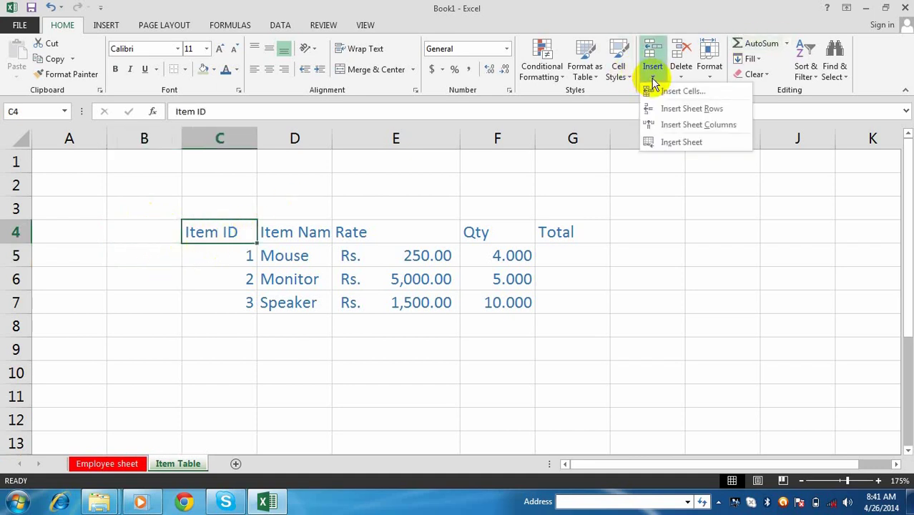
pyautogui.click(689, 111)
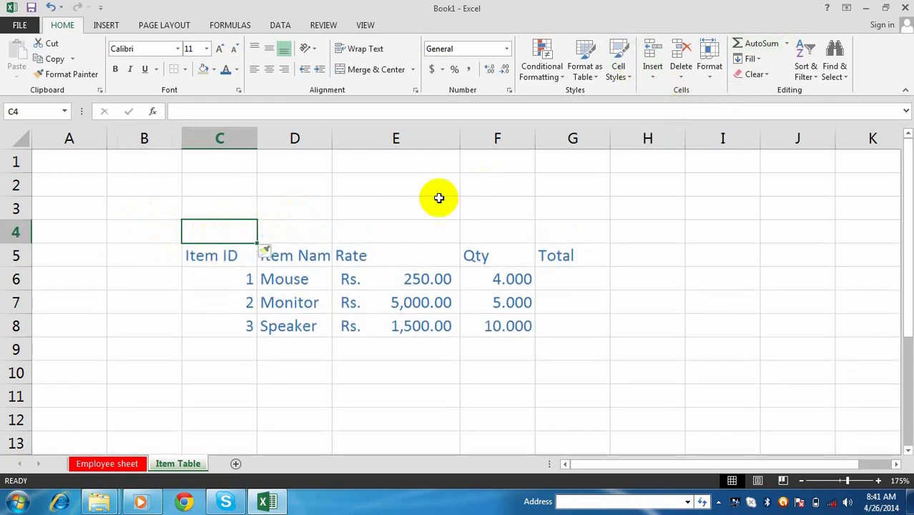
# - Widen column D so the full 'Item Name' header is visible
pyautogui.click(312, 230)
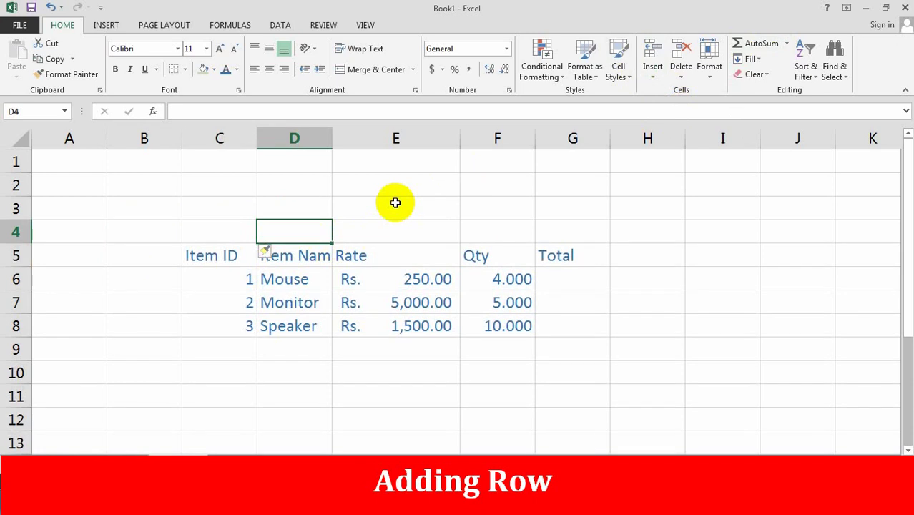
pyautogui.click(310, 305)
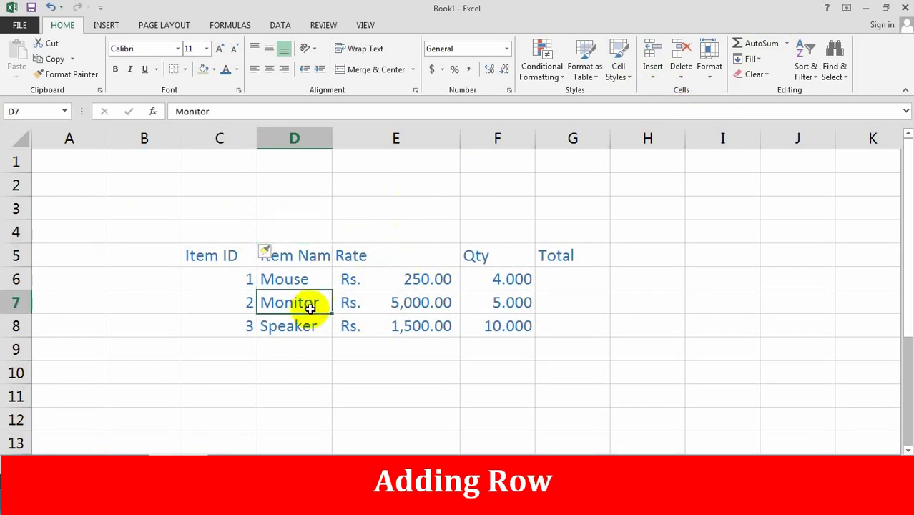
pyautogui.click(222, 260)
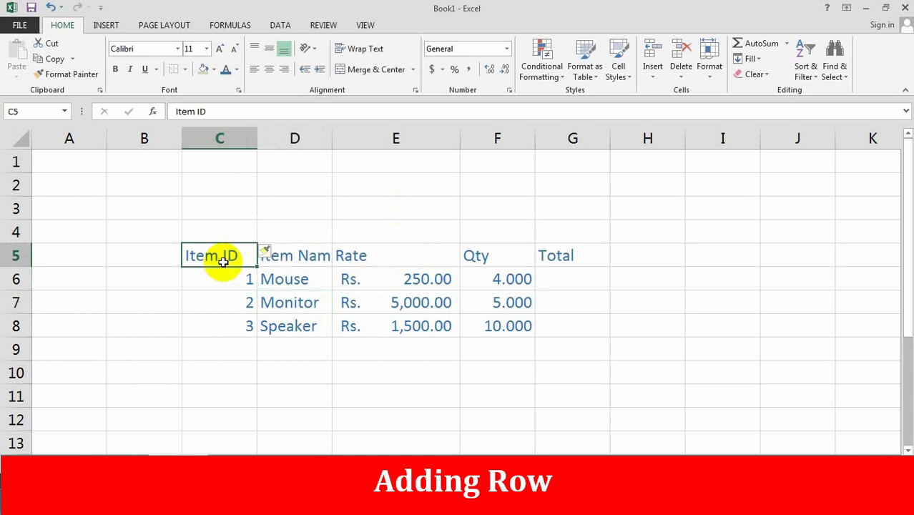
pyautogui.click(243, 284)
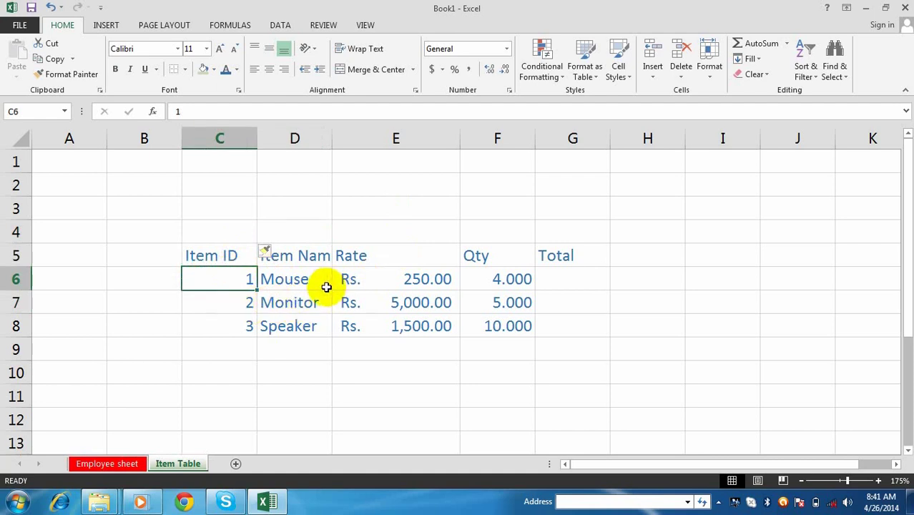
pyautogui.click(316, 279)
pyautogui.moveTo(330, 136); pyautogui.dragTo(349, 137)
# - Insert a blank sheet column between Item ID and Item Name
pyautogui.click(300, 302)
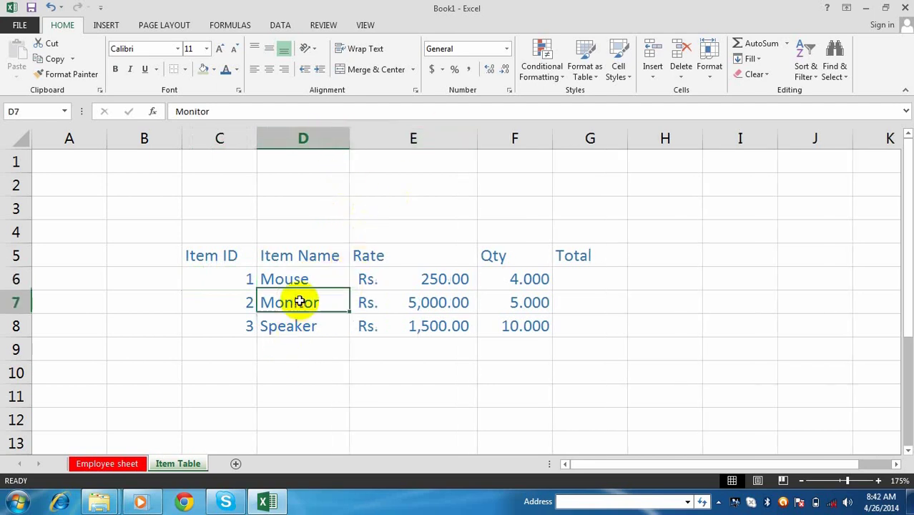
pyautogui.click(286, 280)
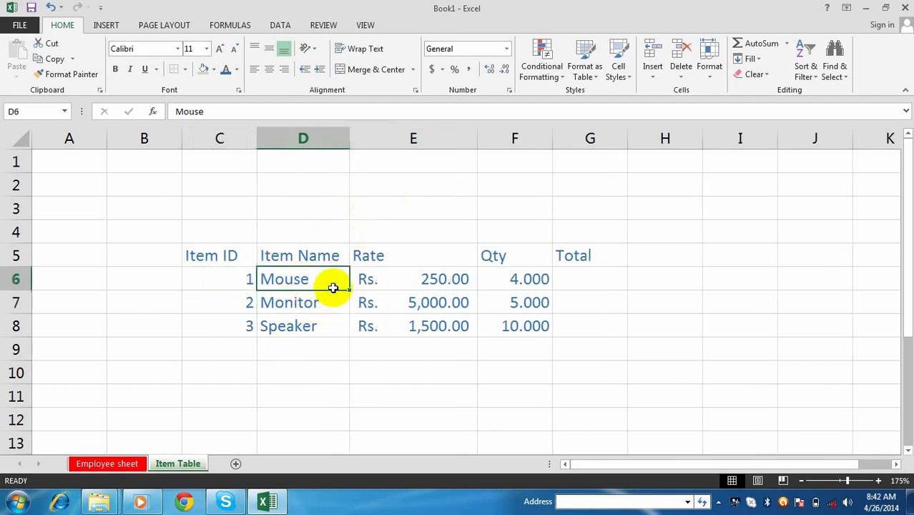
pyautogui.click(654, 79)
pyautogui.click(724, 127)
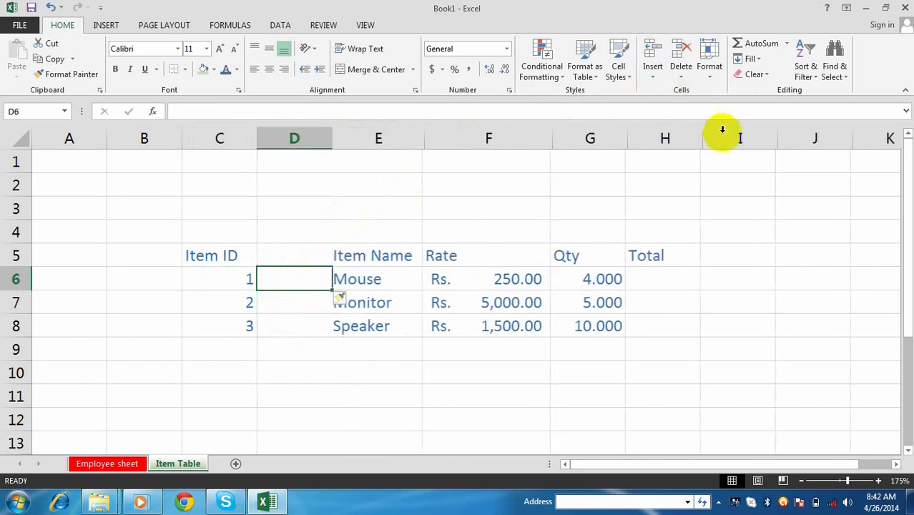
# - Enter the ISO No header with values 45645, 554545 and 45454 beneath it
pyautogui.click(375, 323)
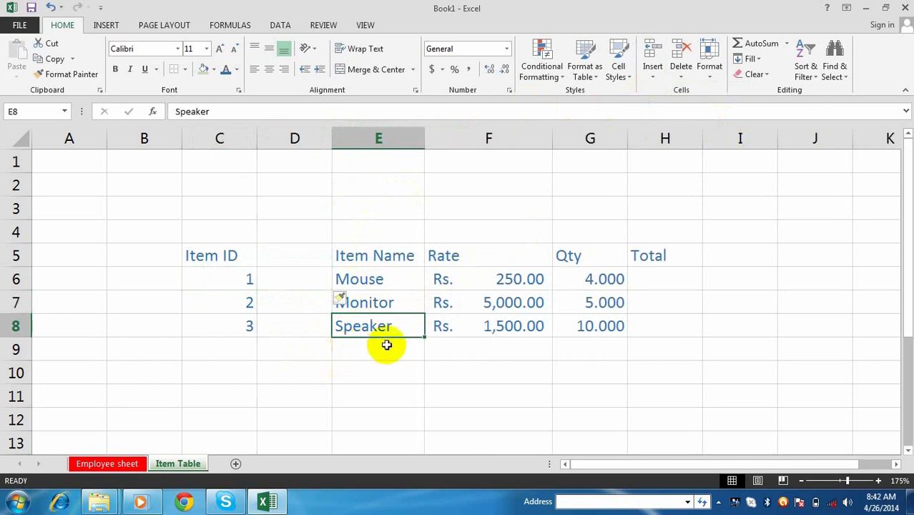
pyautogui.click(292, 253)
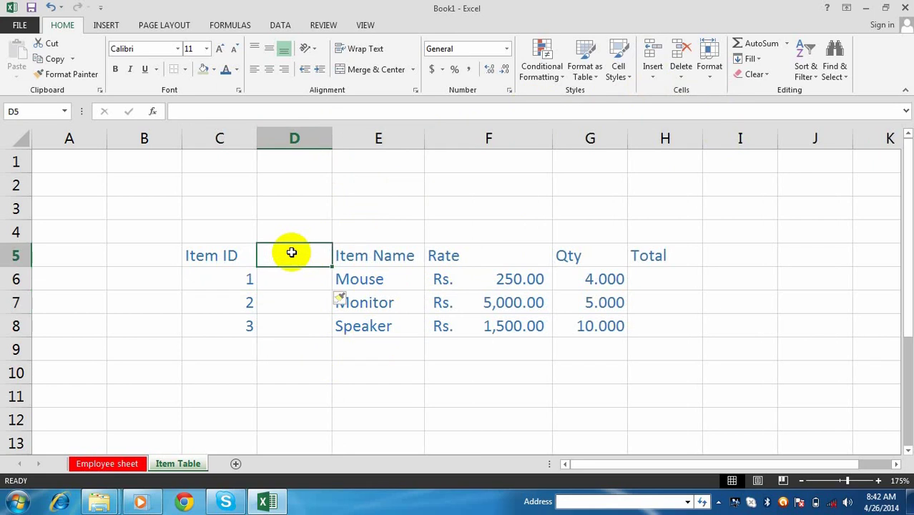
pyautogui.write('ISO No')
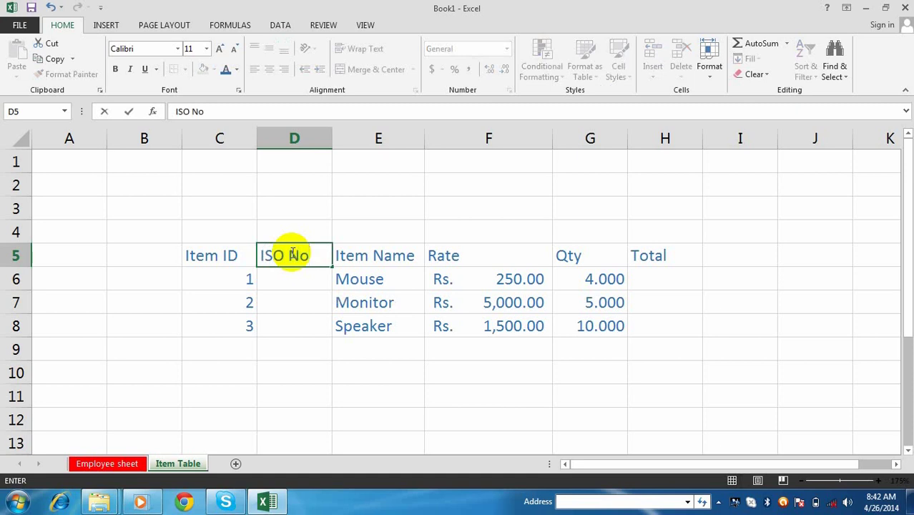
pyautogui.press('Return')
pyautogui.write('45645')
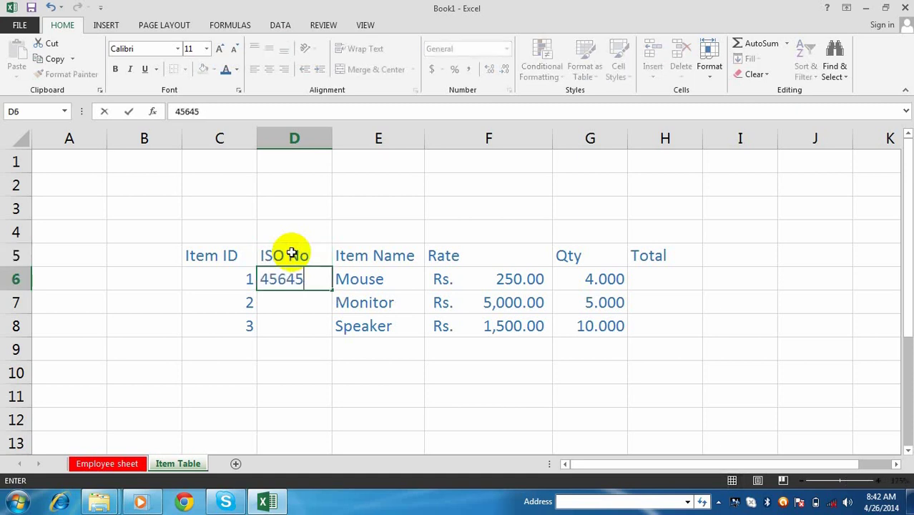
pyautogui.press('Return')
pyautogui.write('554545')
pyautogui.press('Return')
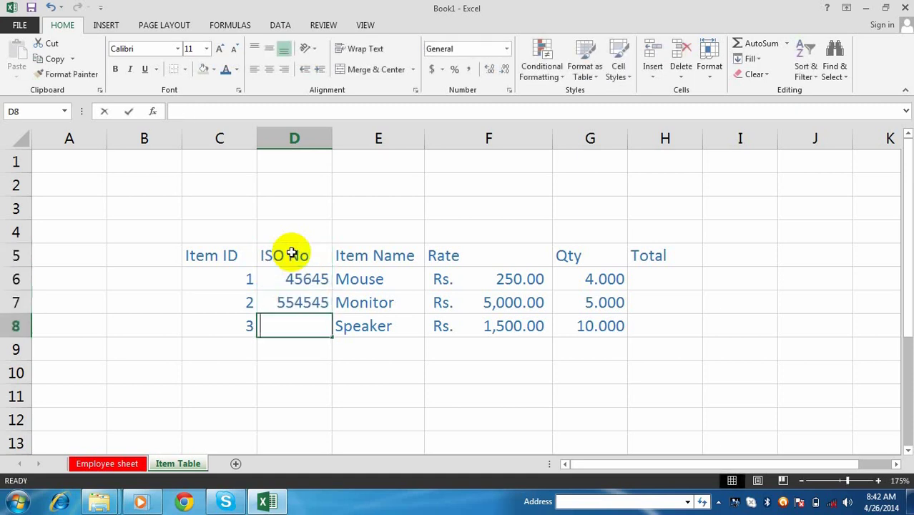
pyautogui.write('45454')
pyautogui.press('Return')
pyautogui.click(406, 371)
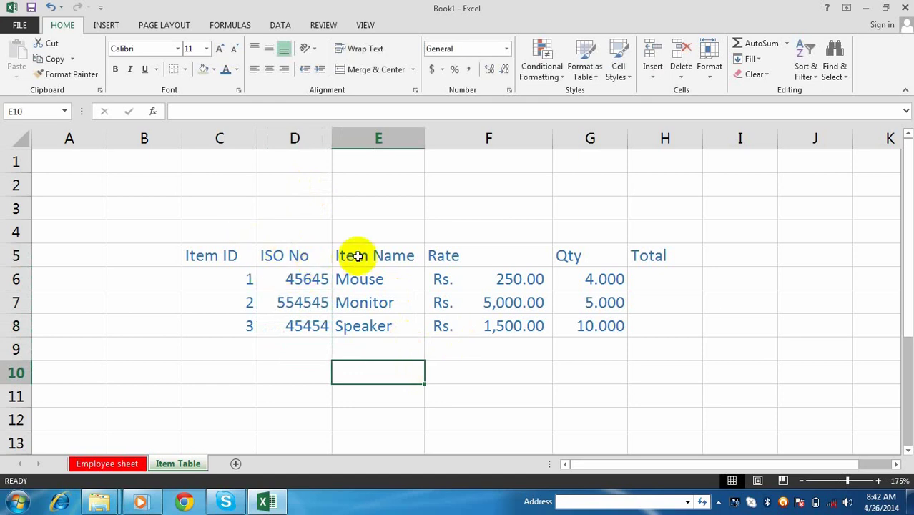
pyautogui.click(227, 443)
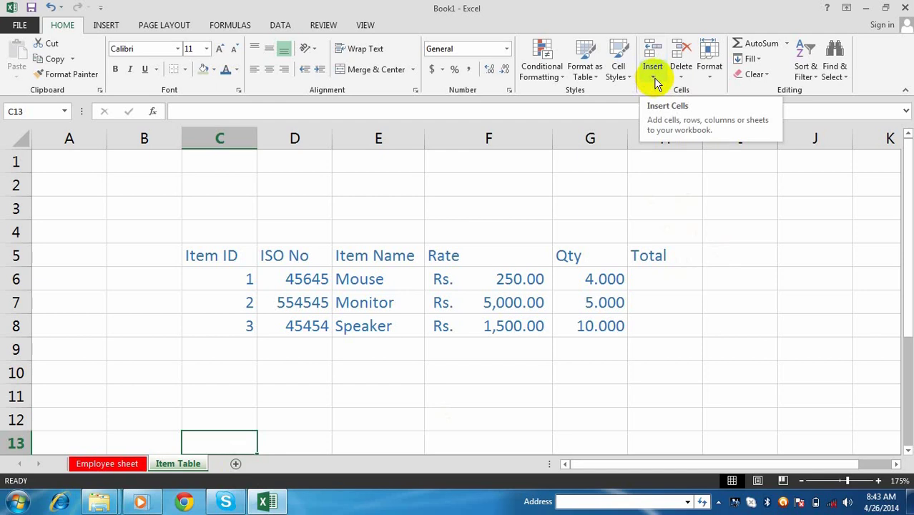
pyautogui.click(653, 78)
pyautogui.click(695, 143)
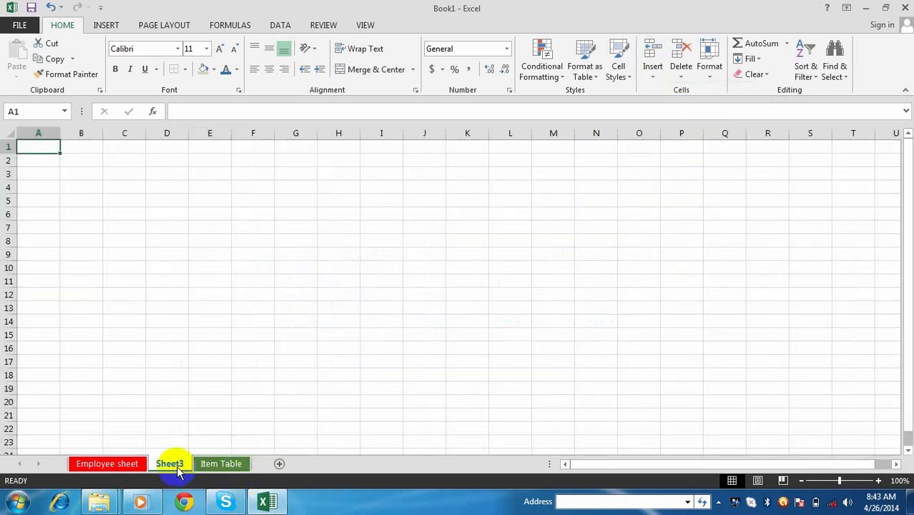
pyautogui.click(654, 77)
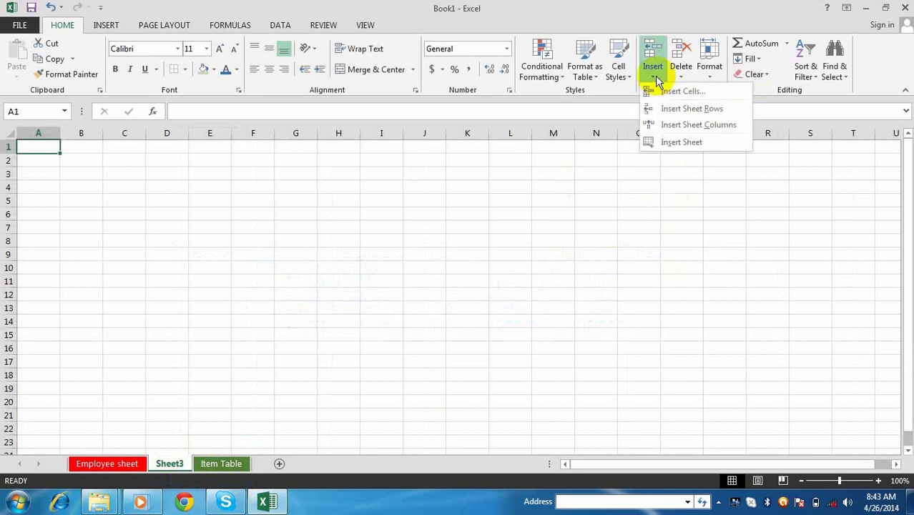
pyautogui.click(682, 143)
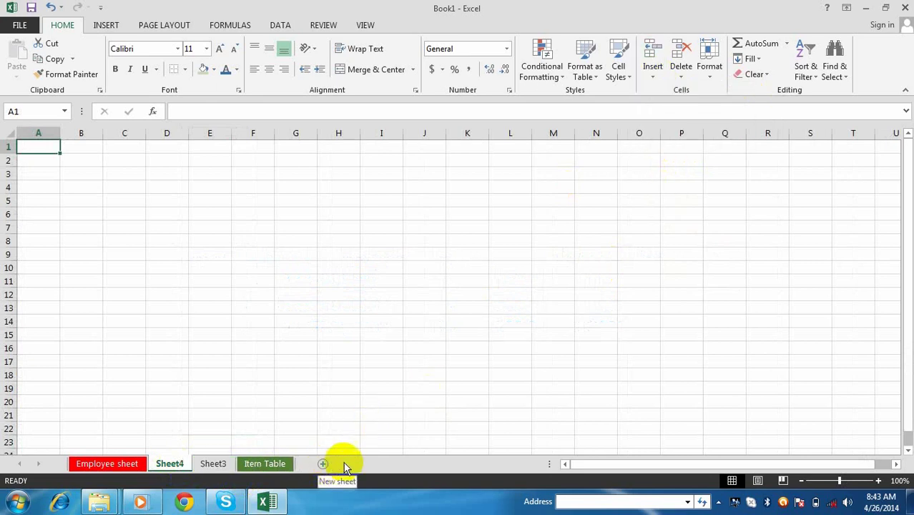
pyautogui.click(306, 363)
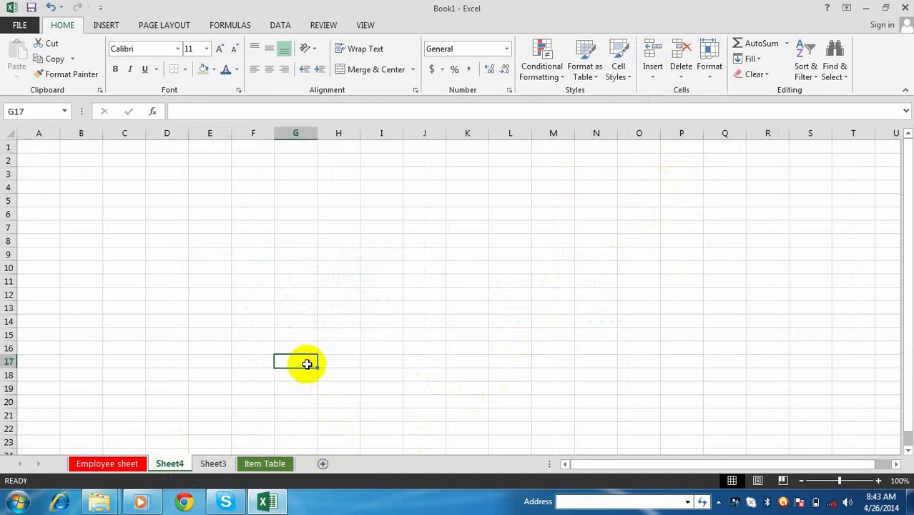
pyautogui.rightClick(179, 466)
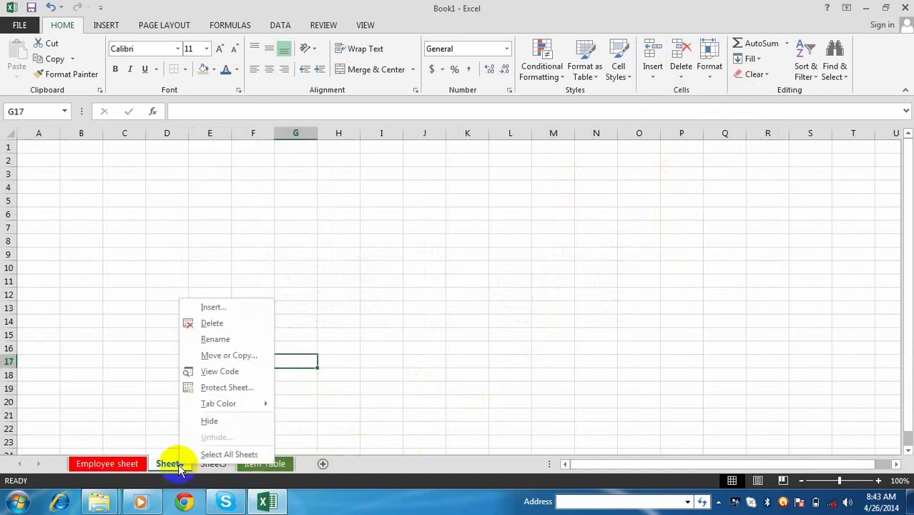
pyautogui.click(219, 324)
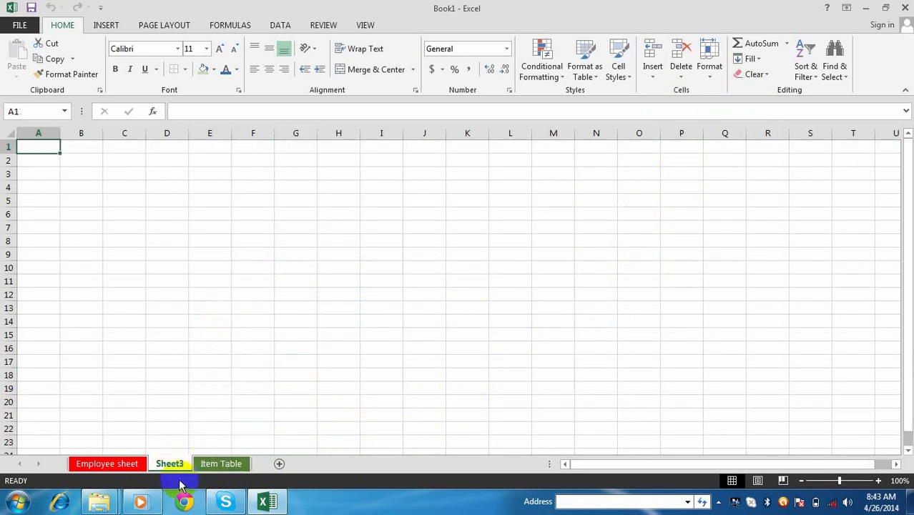
pyautogui.click(379, 323)
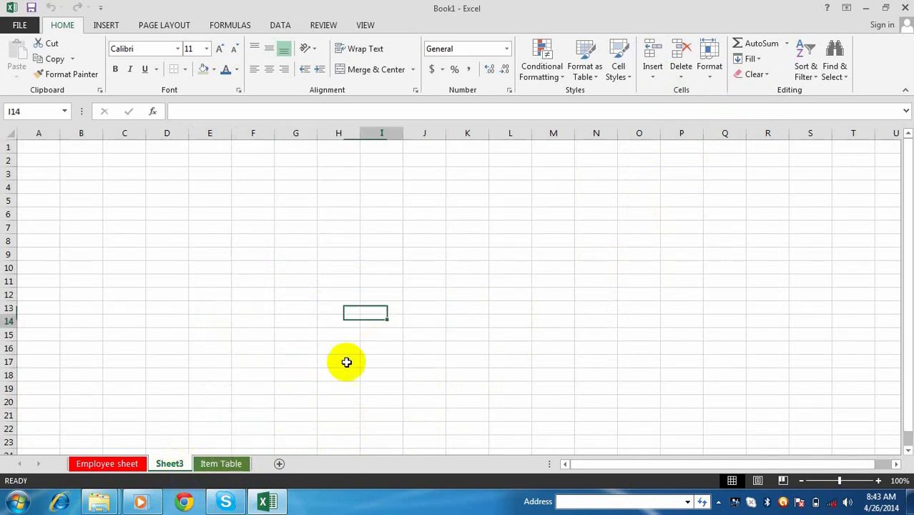
pyautogui.rightClick(170, 465)
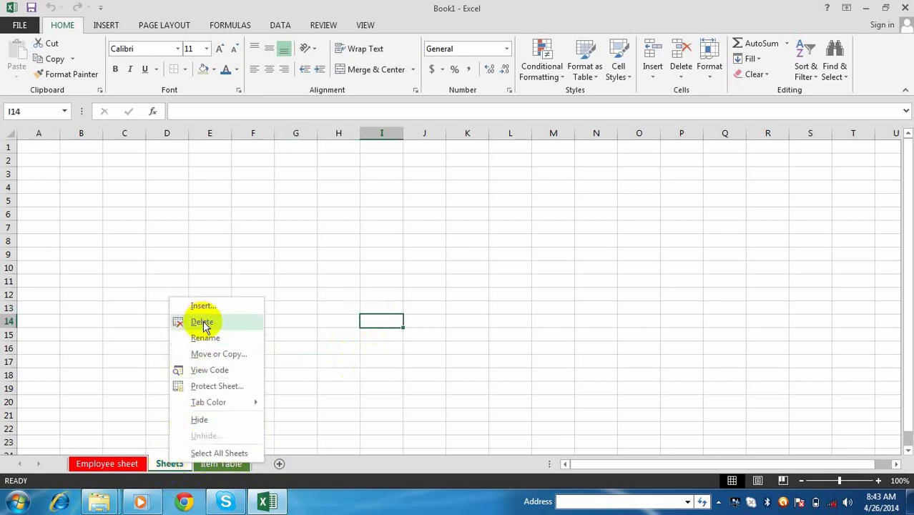
pyautogui.click(682, 79)
pyautogui.click(711, 142)
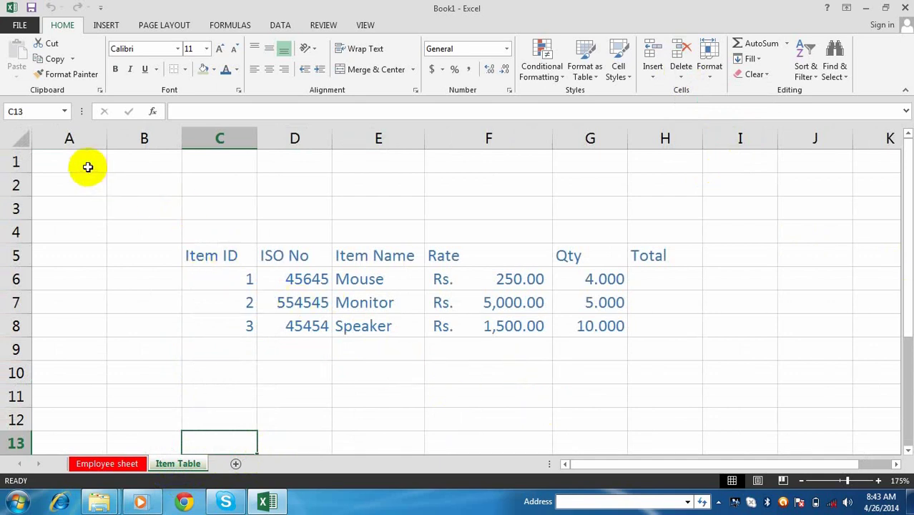
# - Select the empty rows 1 and 2 and delete them as whole sheet rows
pyautogui.moveTo(88, 165); pyautogui.dragTo(100, 214)
pyautogui.click(128, 231)
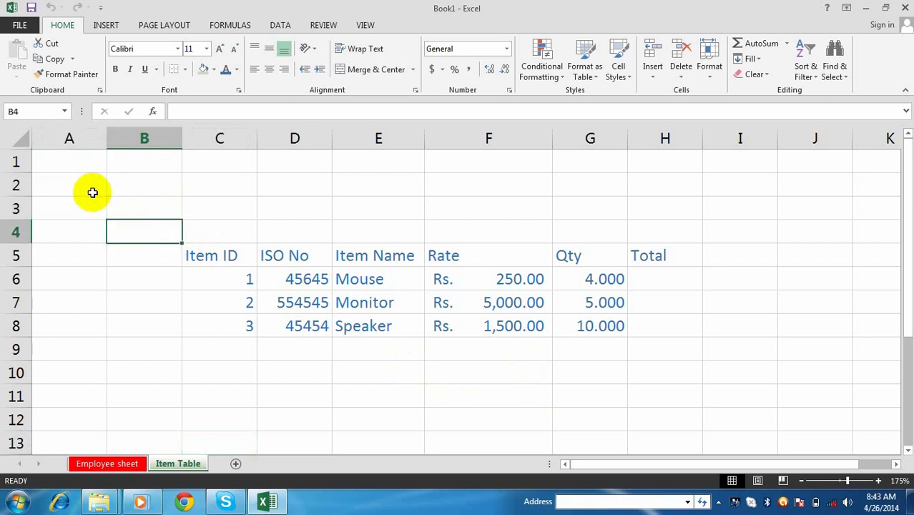
pyautogui.click(82, 299)
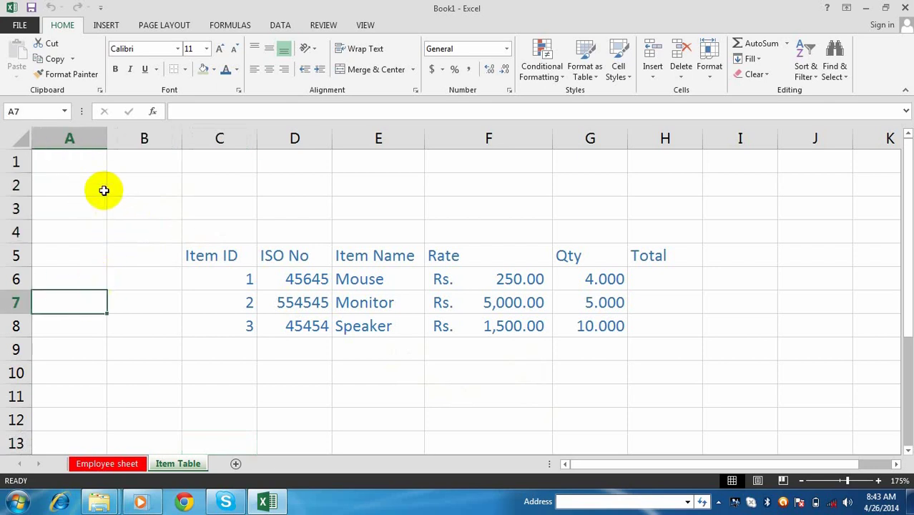
pyautogui.click(77, 167)
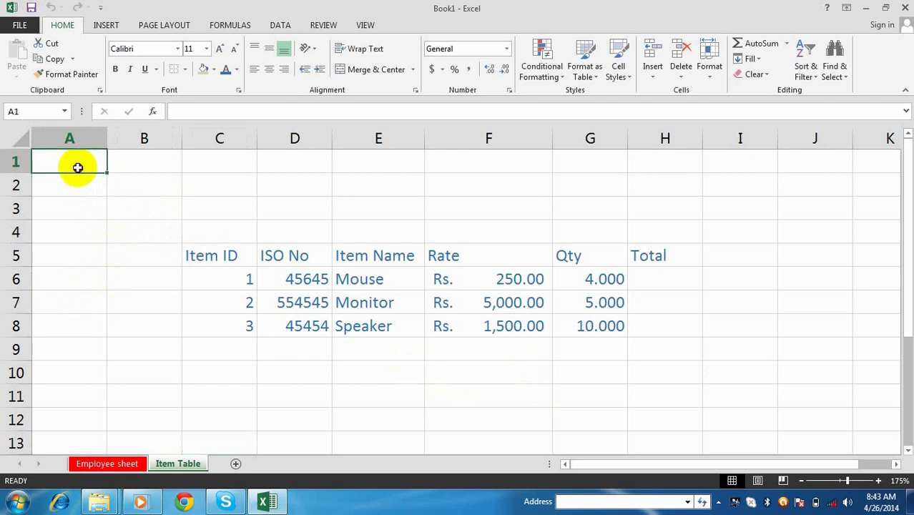
pyautogui.moveTo(77, 167); pyautogui.dragTo(54, 189)
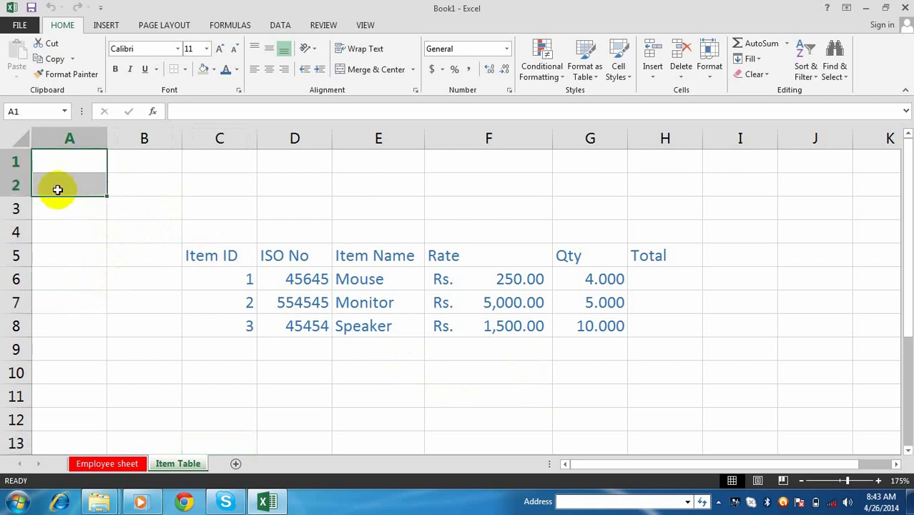
pyautogui.click(684, 78)
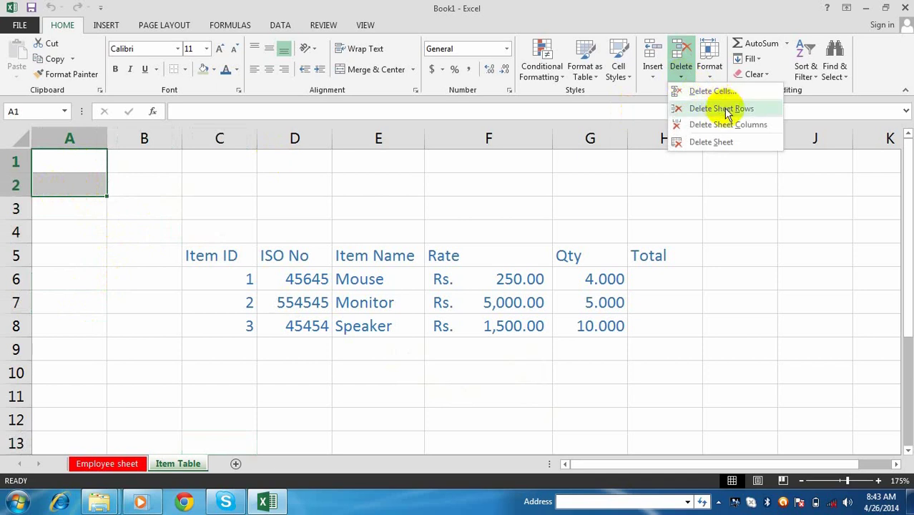
pyautogui.click(724, 109)
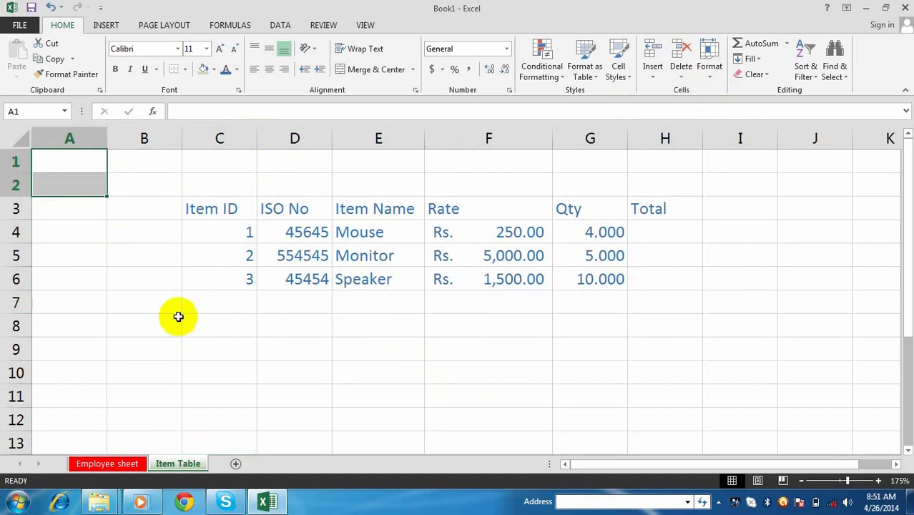
pyautogui.click(148, 319)
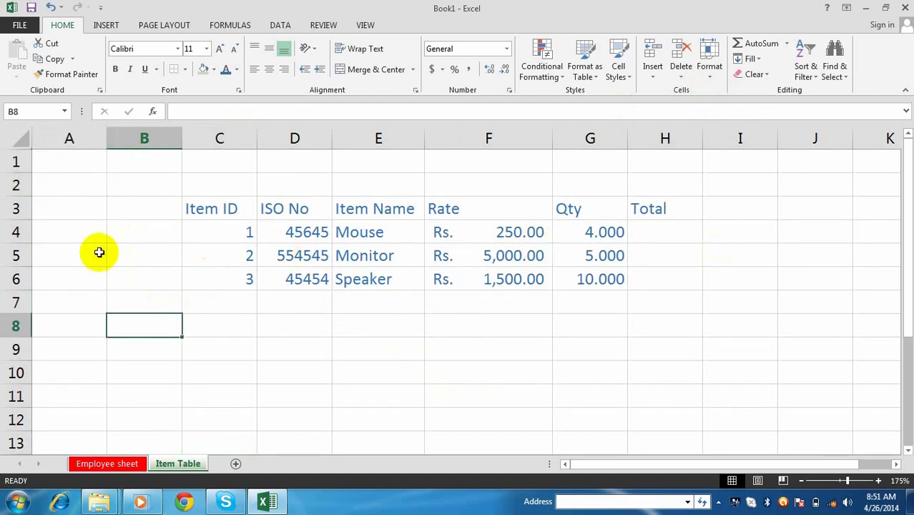
# - Type test entries 'dsdsfg' and 'dfd' in column A, then delete column A
pyautogui.click(83, 233)
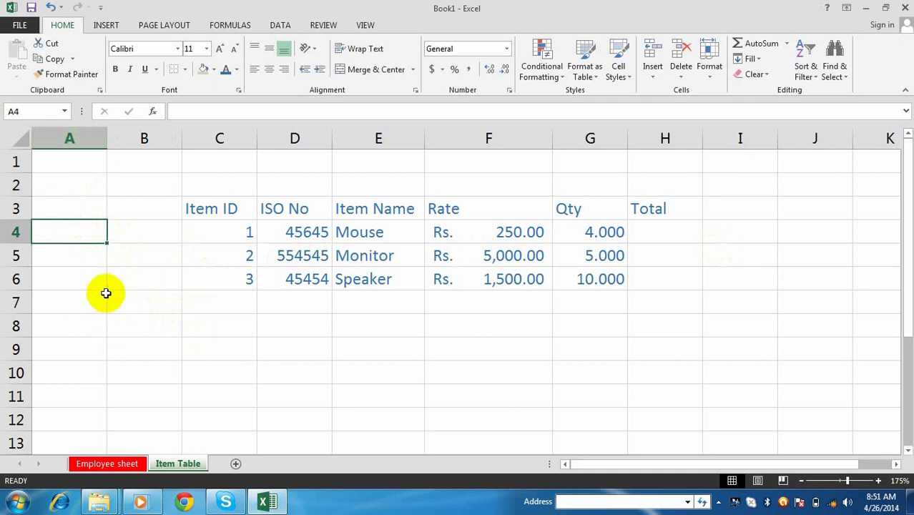
pyautogui.write('dsdsfg')
pyautogui.press('Return')
pyautogui.write('dfd')
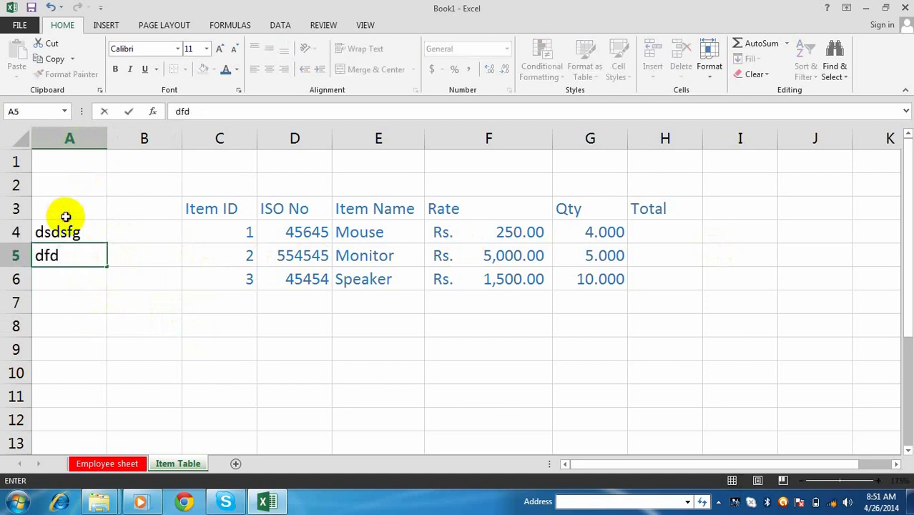
pyautogui.click(69, 208)
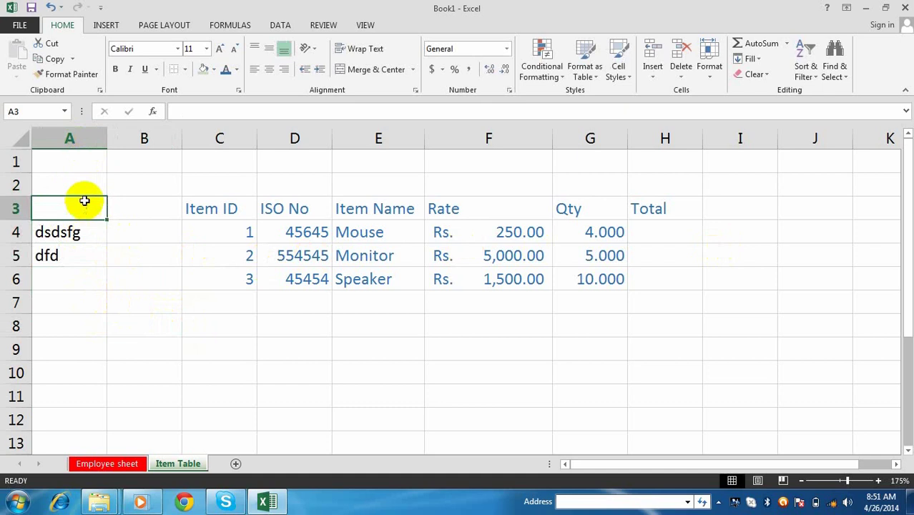
pyautogui.click(683, 79)
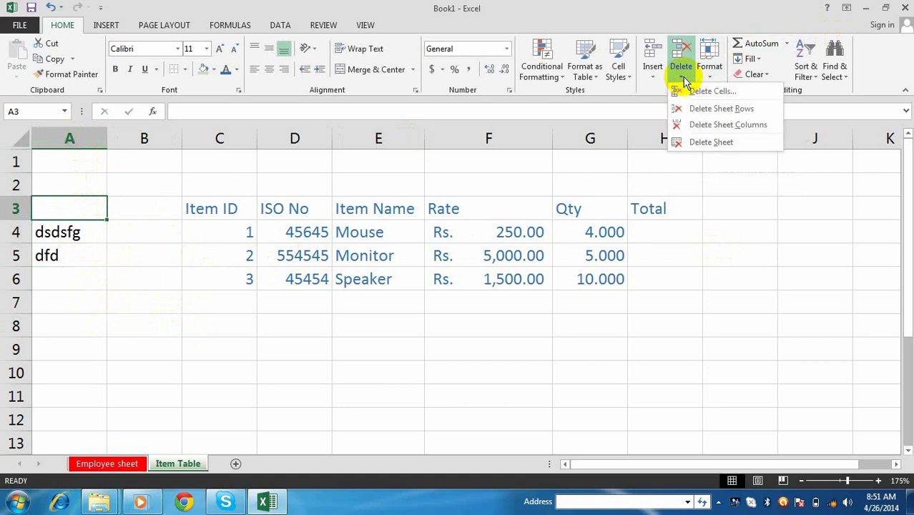
pyautogui.click(741, 124)
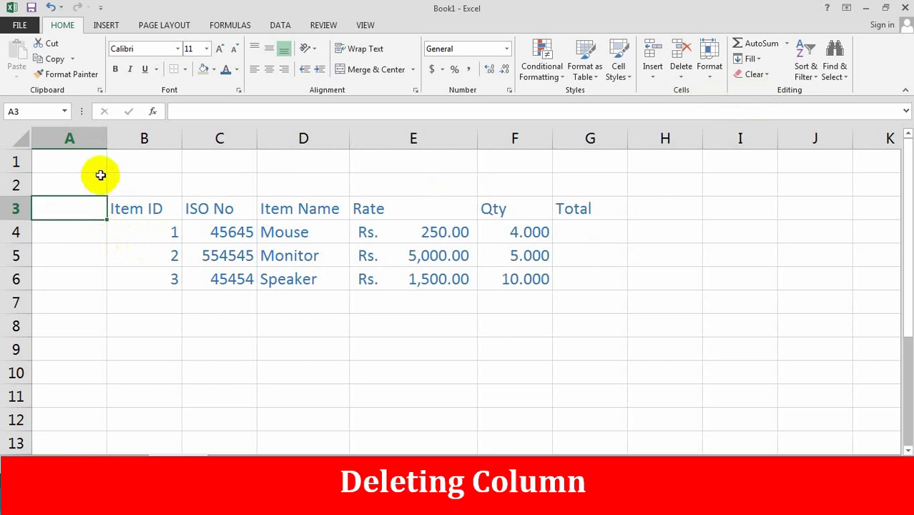
# - Delete the empty row 1 so the table headers move up to row 2
pyautogui.click(137, 170)
pyautogui.click(84, 166)
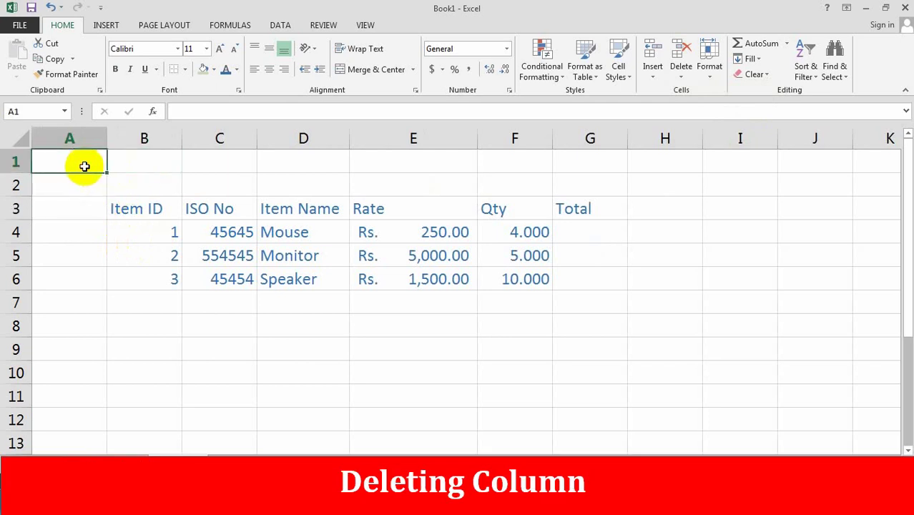
pyautogui.click(681, 77)
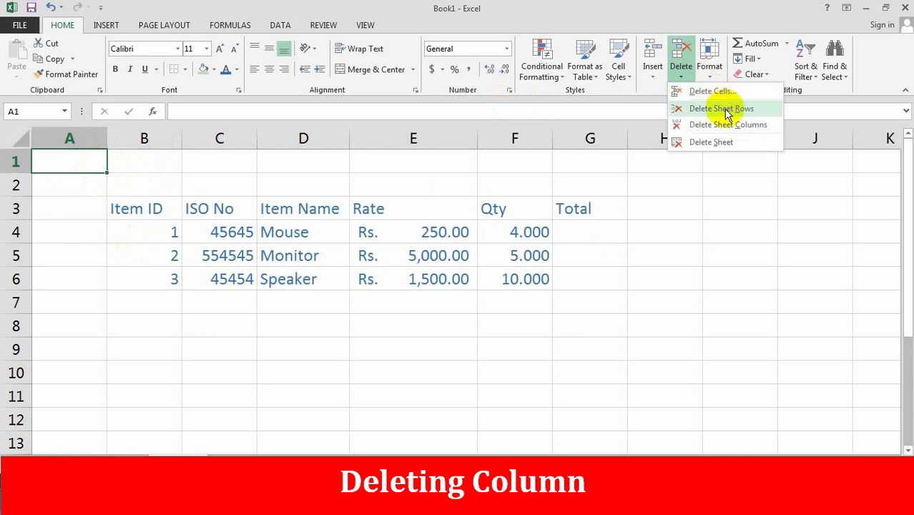
pyautogui.click(722, 109)
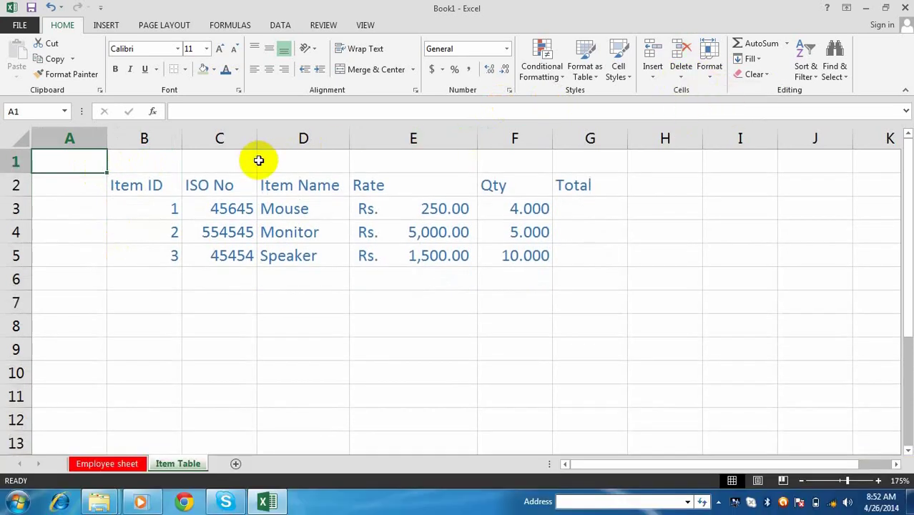
pyautogui.click(443, 163)
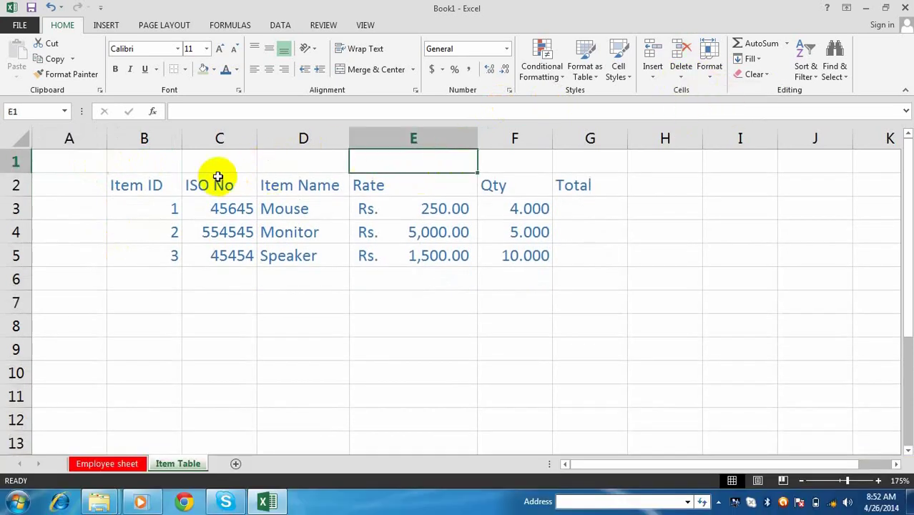
pyautogui.click(684, 269)
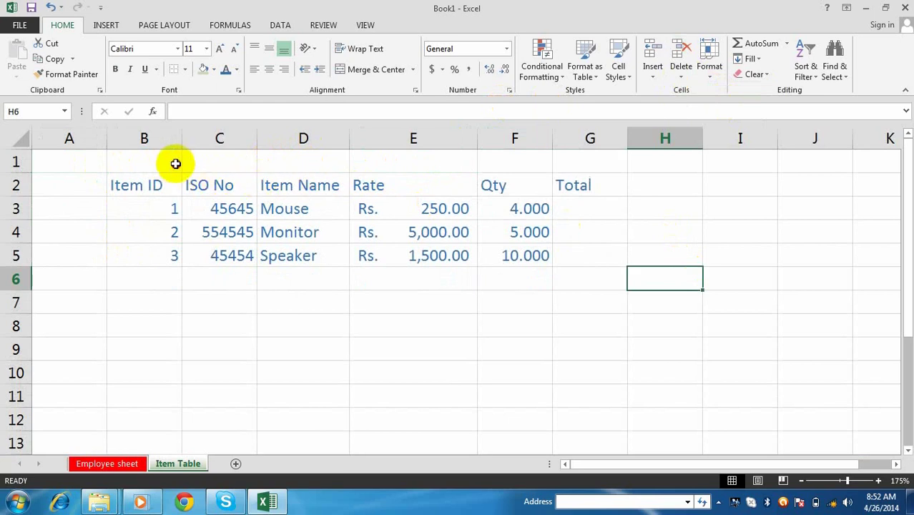
# - Merge and centre B1:G1 and type the title 'Kathmandu Shopping Center, Sundhara'
pyautogui.moveTo(179, 161); pyautogui.dragTo(578, 163)
pyautogui.click(200, 167)
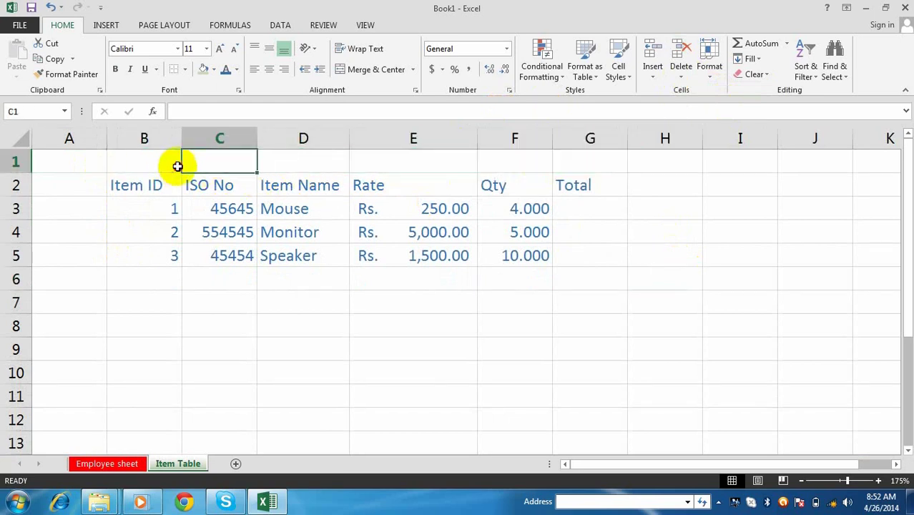
pyautogui.moveTo(178, 166); pyautogui.dragTo(565, 160)
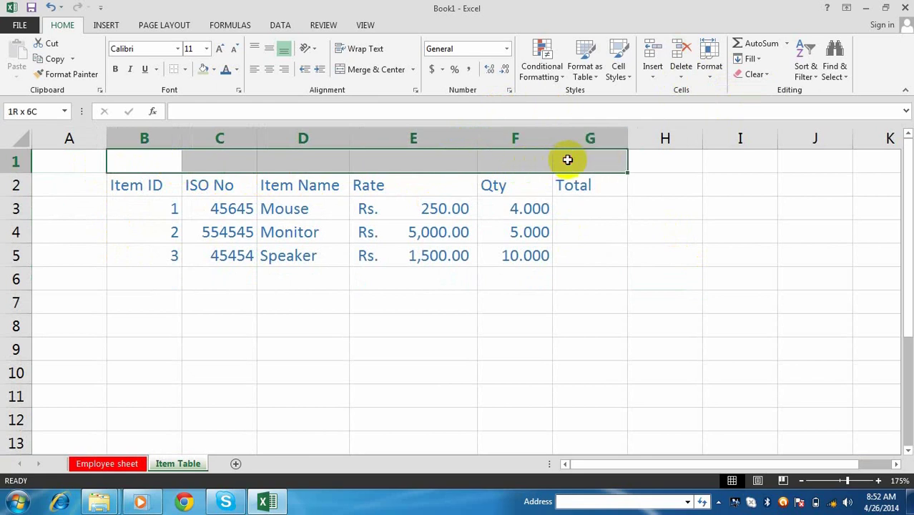
pyautogui.click(399, 70)
pyautogui.click(421, 187)
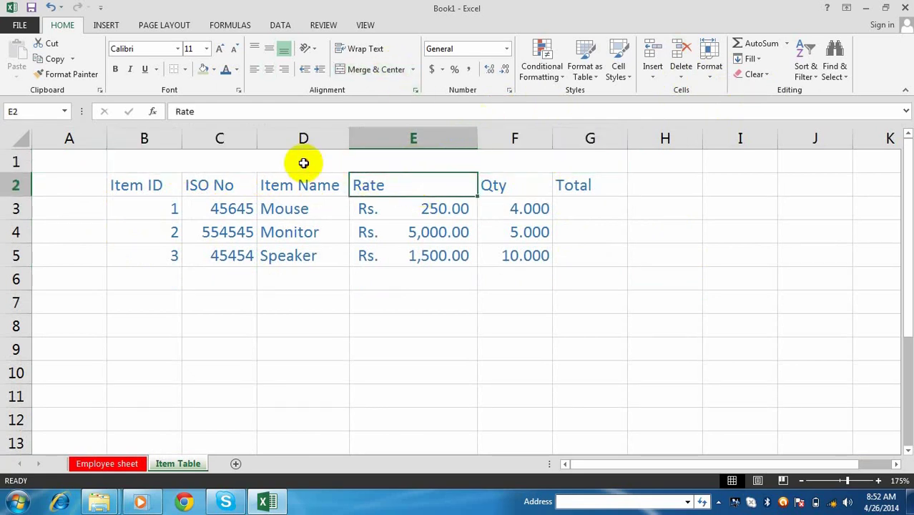
pyautogui.click(304, 163)
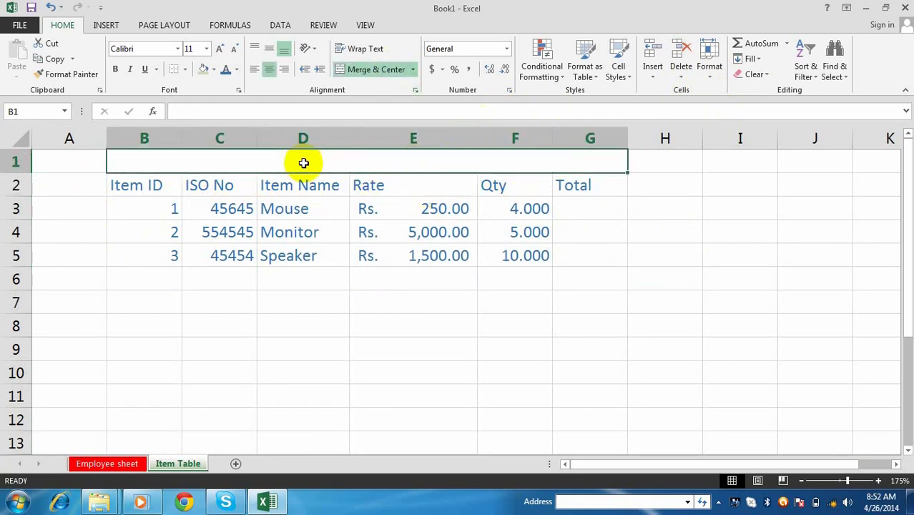
pyautogui.write('Kat')
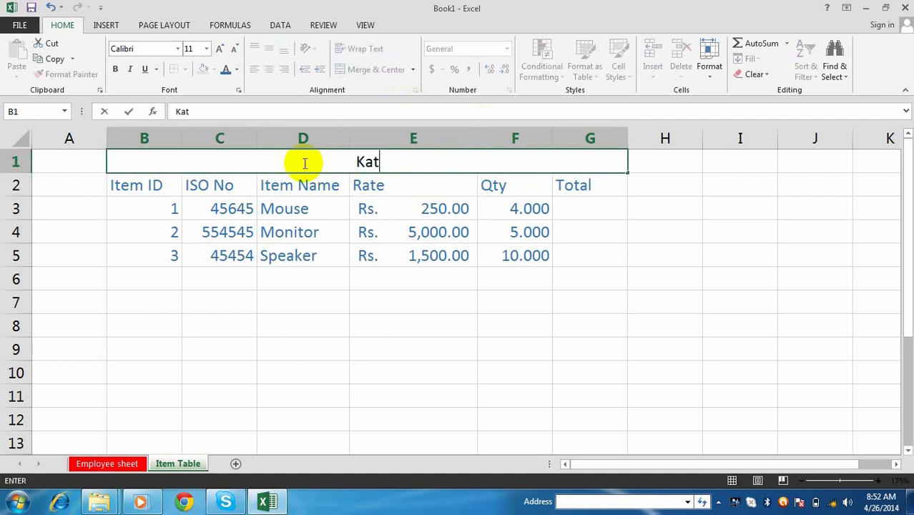
pyautogui.write('hmandu Sh')
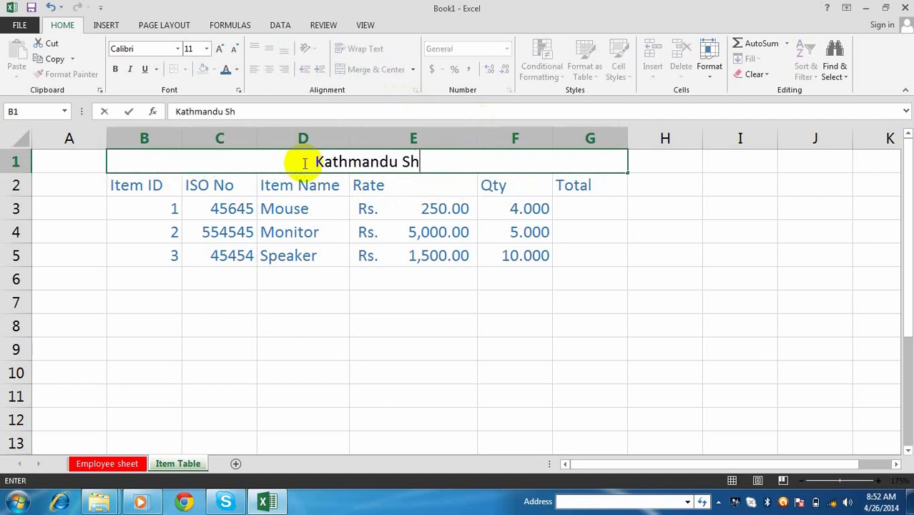
pyautogui.write('oppin')
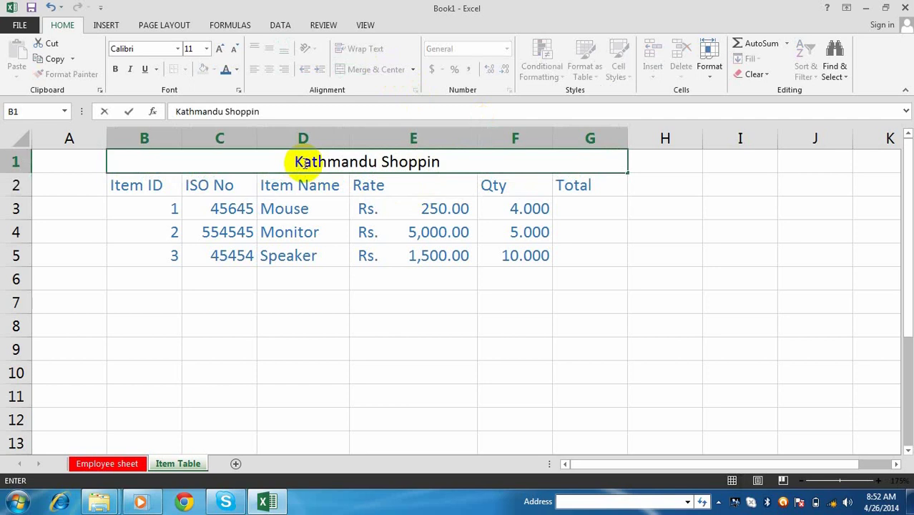
pyautogui.write('g Center, ')
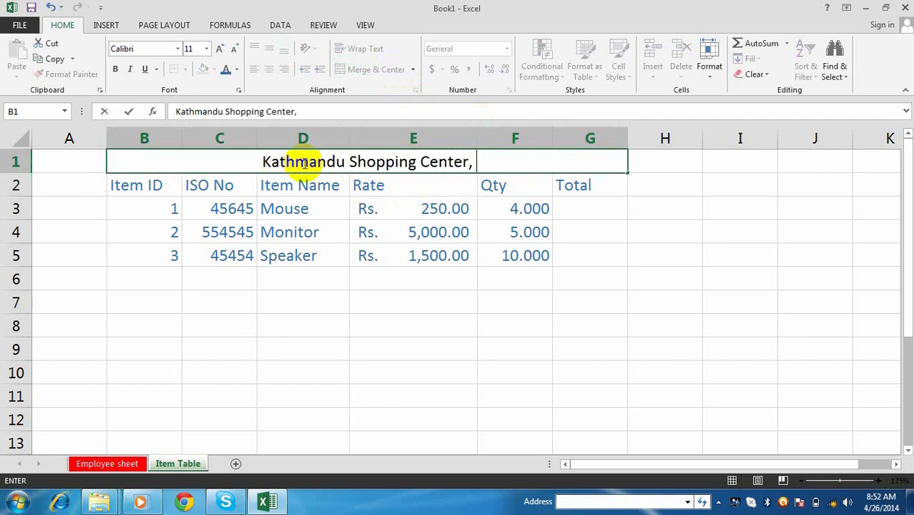
pyautogui.write('Sund')
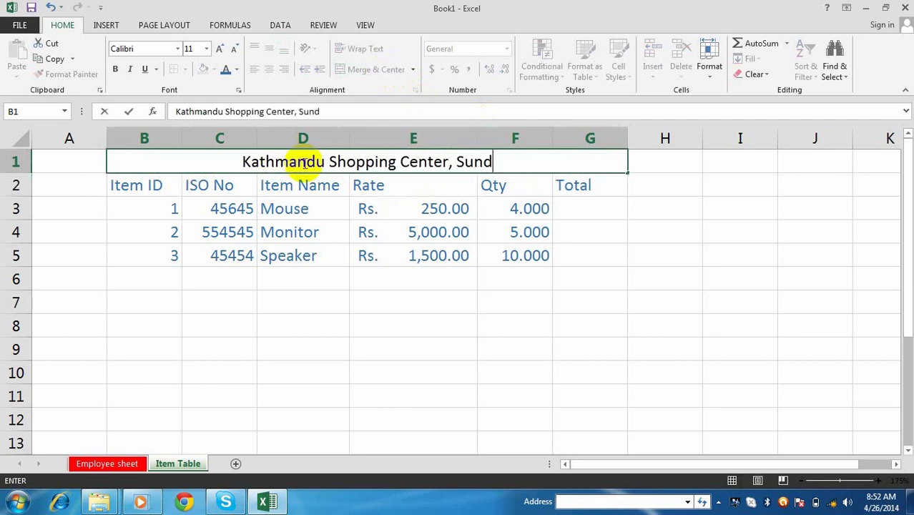
pyautogui.write('hara')
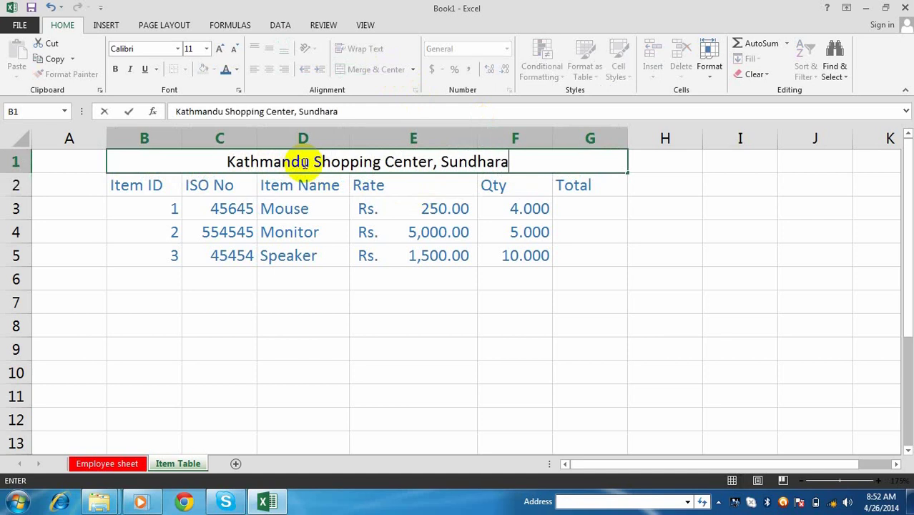
pyautogui.click(428, 370)
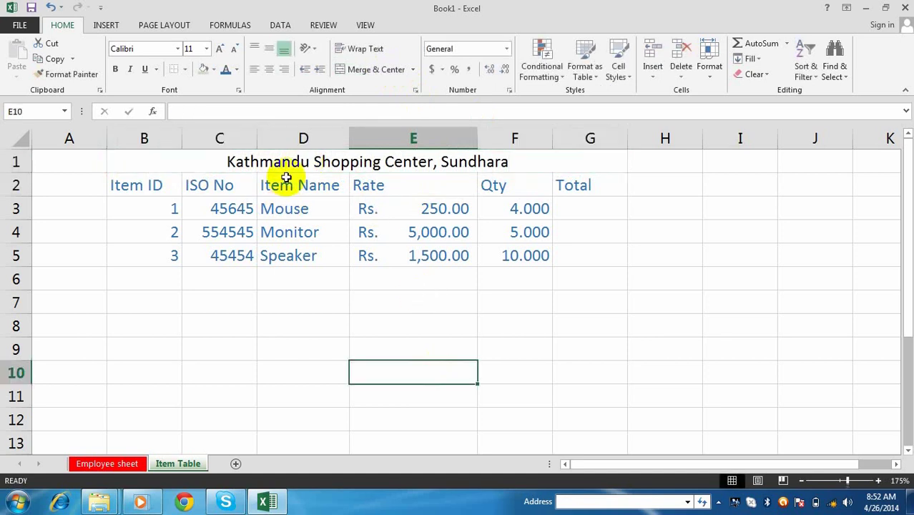
# - Make the merged title bold with red font colour
pyautogui.click(275, 162)
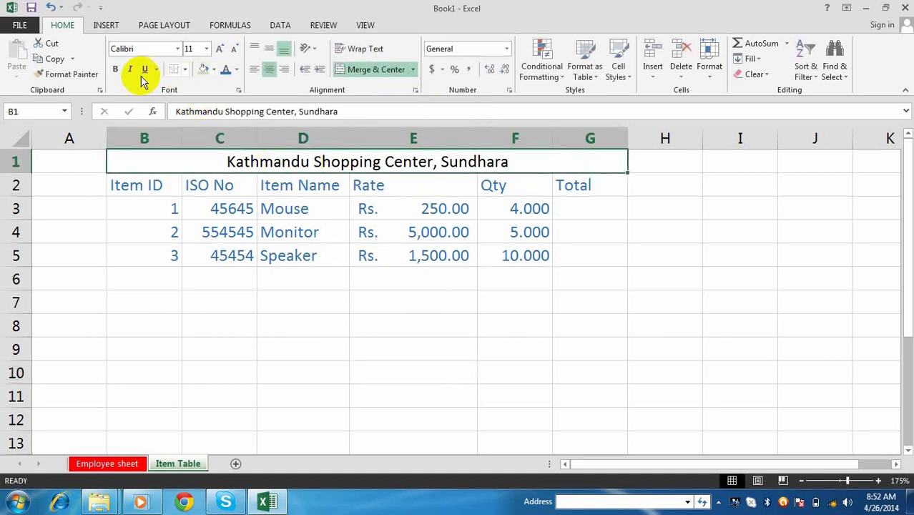
pyautogui.click(116, 70)
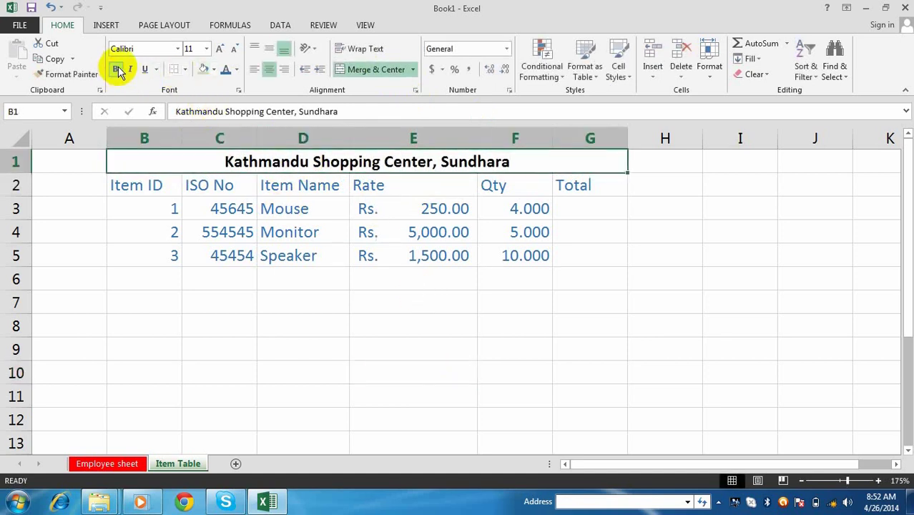
pyautogui.click(237, 69)
pyautogui.click(237, 188)
pyautogui.click(694, 250)
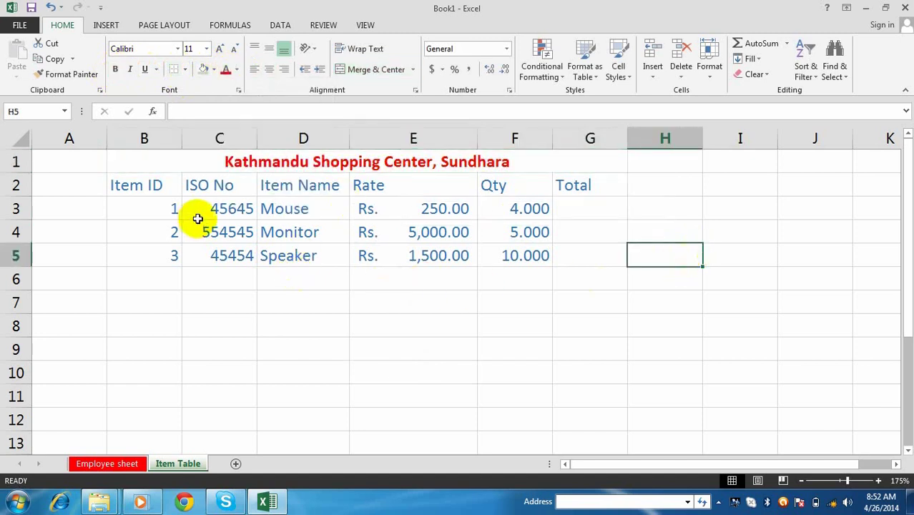
# - Centre the item data in rows 3 to 5 of the table
pyautogui.moveTo(167, 210); pyautogui.dragTo(593, 256)
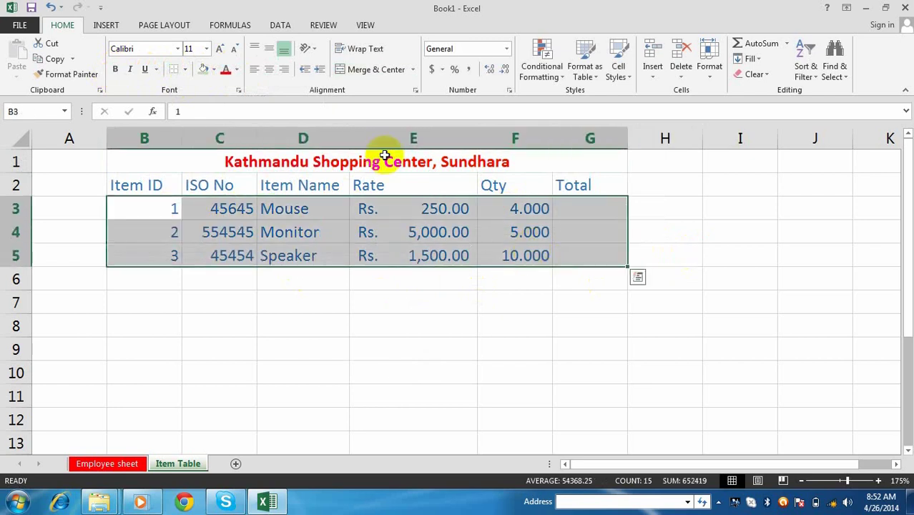
pyautogui.click(268, 69)
pyautogui.click(556, 392)
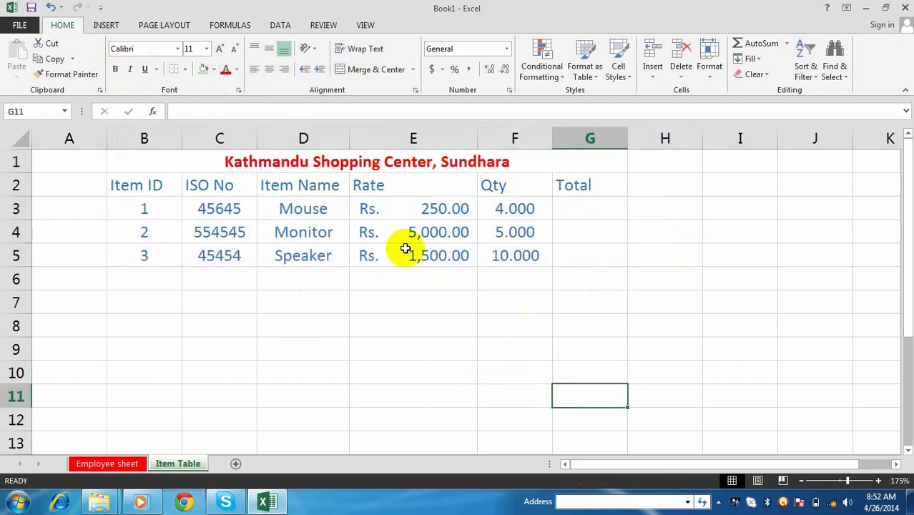
# - Centre the B2:G2 header row and select the Total heading in G2
pyautogui.moveTo(179, 177); pyautogui.dragTo(587, 185)
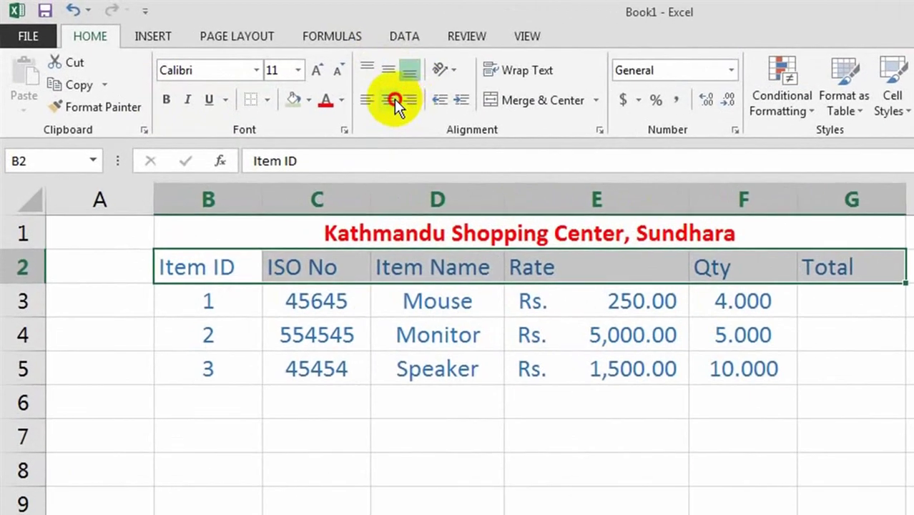
pyautogui.click(395, 99)
pyautogui.click(794, 401)
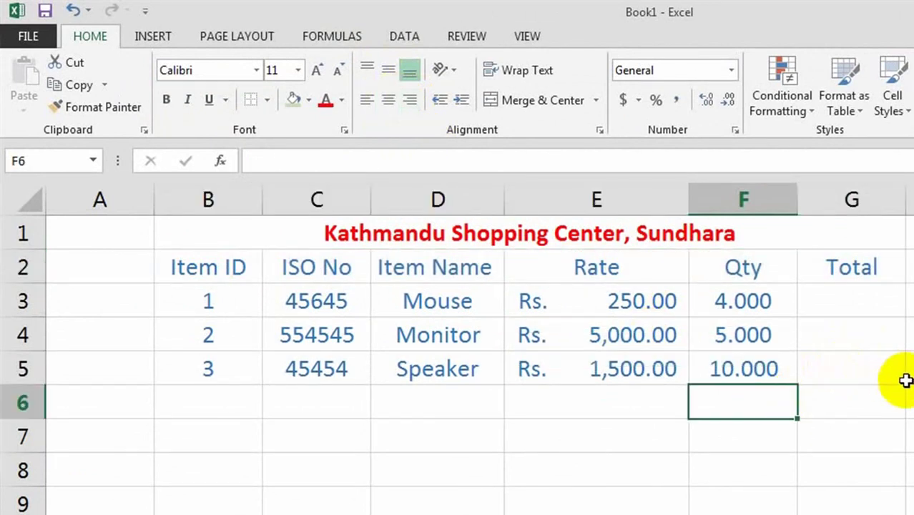
pyautogui.click(601, 450)
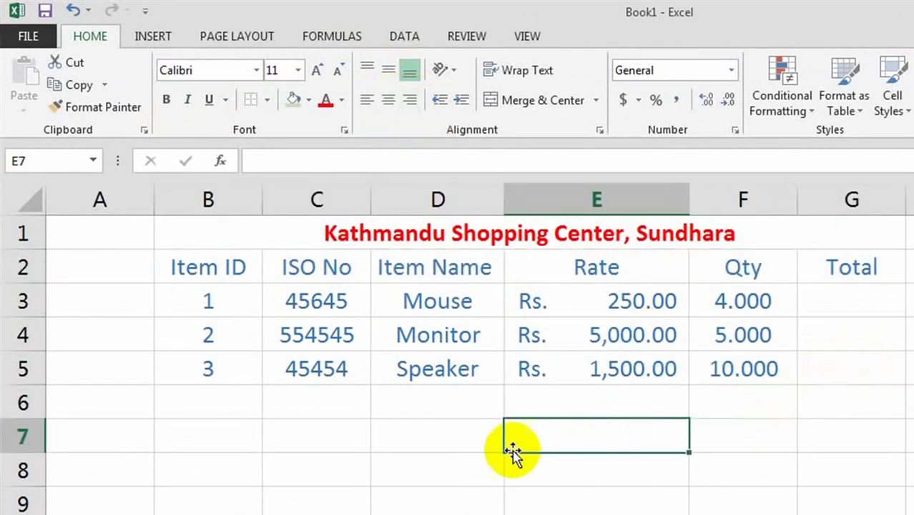
pyautogui.click(491, 462)
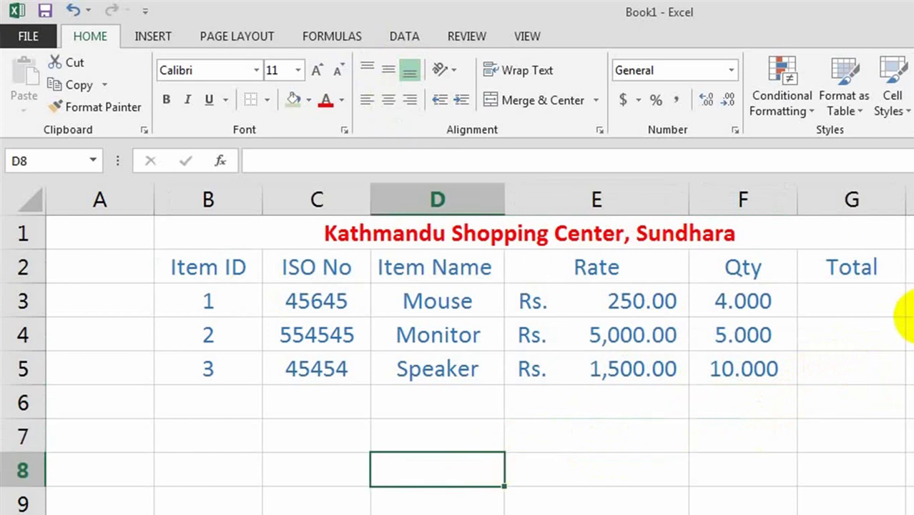
pyautogui.click(887, 269)
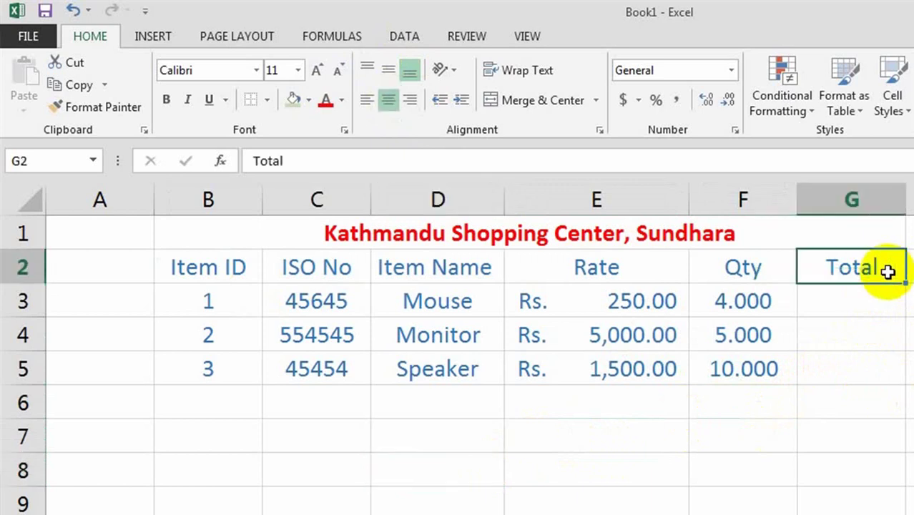
pyautogui.click(862, 374)
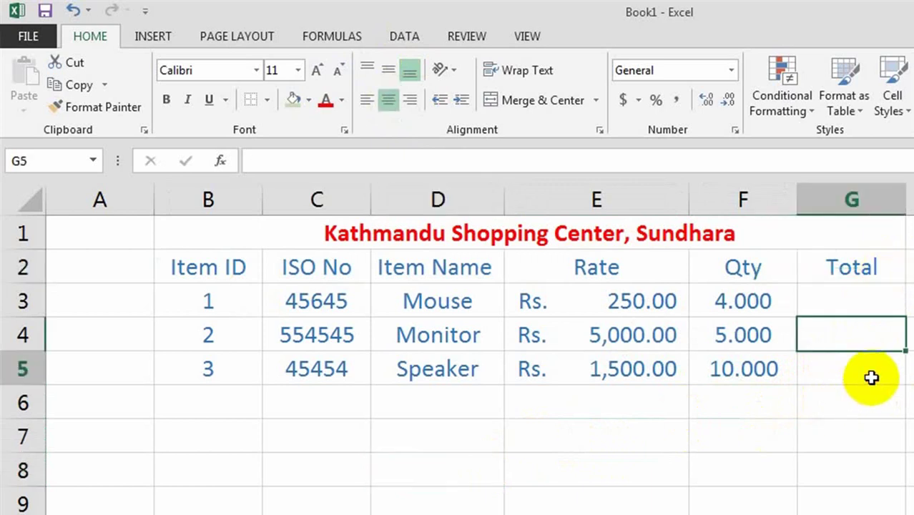
pyautogui.click(864, 266)
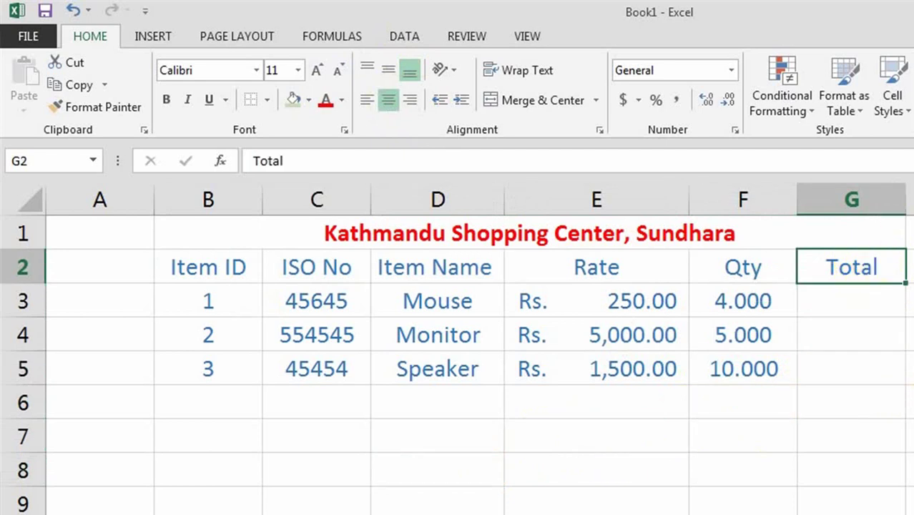
# - Delete the Total heading cell G2 with Ctrl+minus, shifting cells left
pyautogui.hotkey('ctrl', '-')
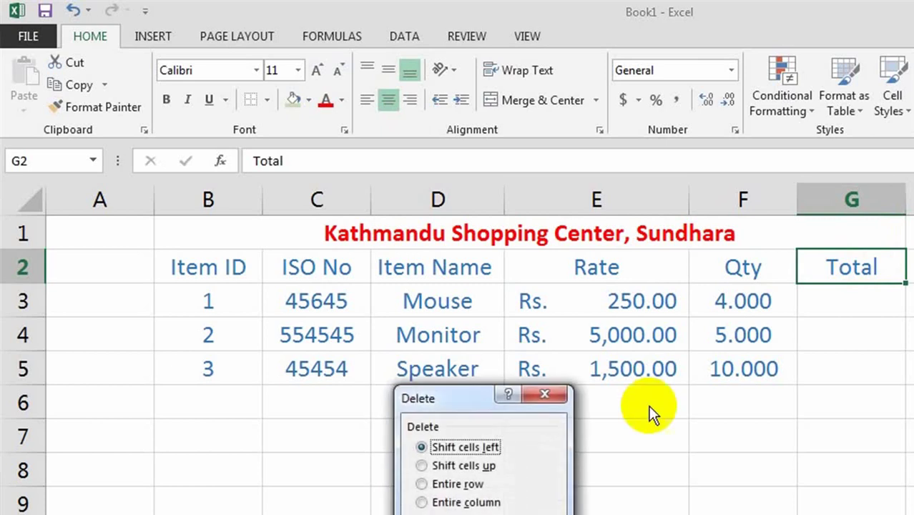
pyautogui.click(455, 510)
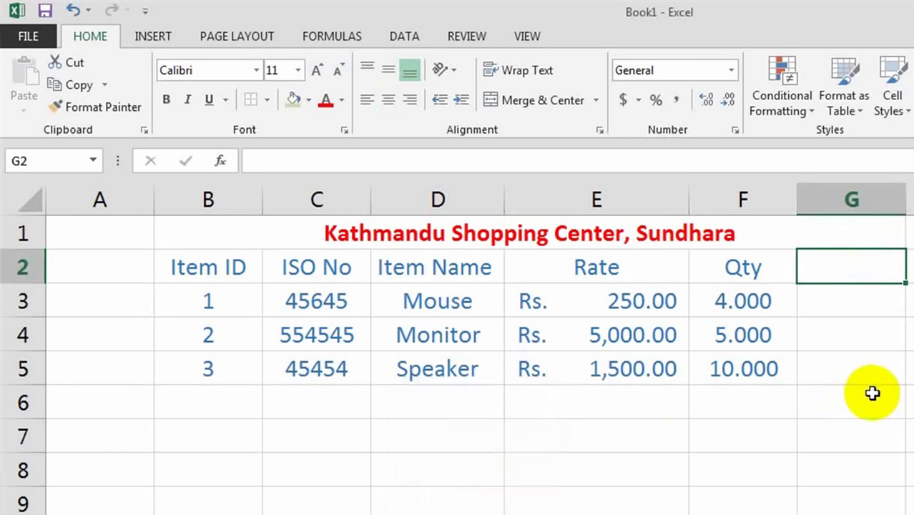
pyautogui.click(870, 390)
pyautogui.click(845, 266)
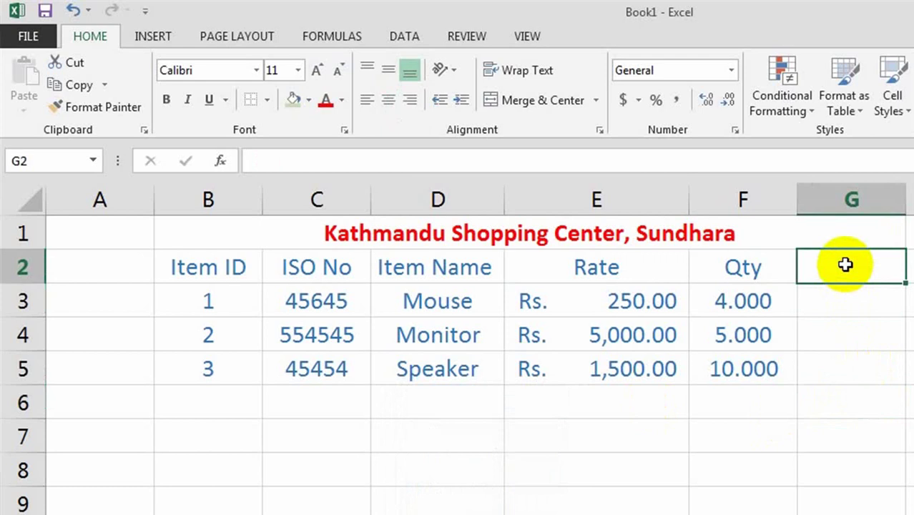
pyautogui.click(552, 480)
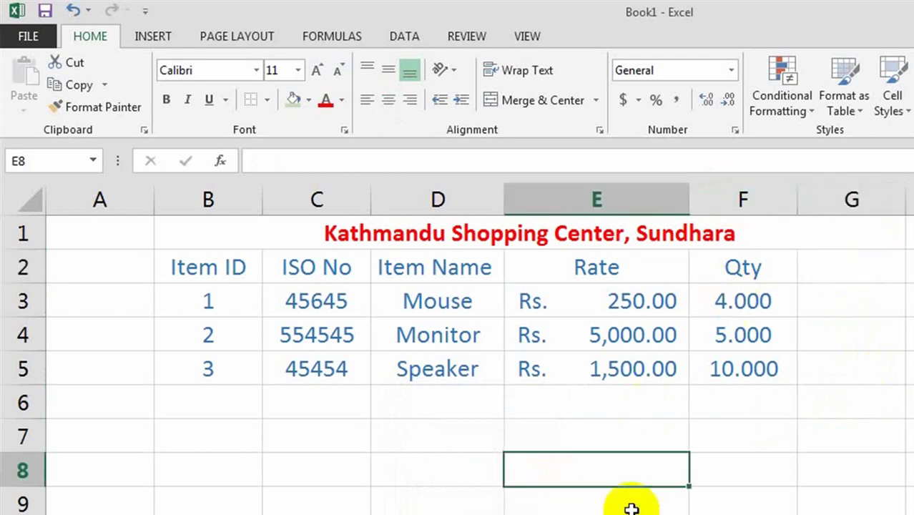
# - Type the sample word 'name' into empty cell H9
pyautogui.click(910, 504)
pyautogui.write('dfdfd')
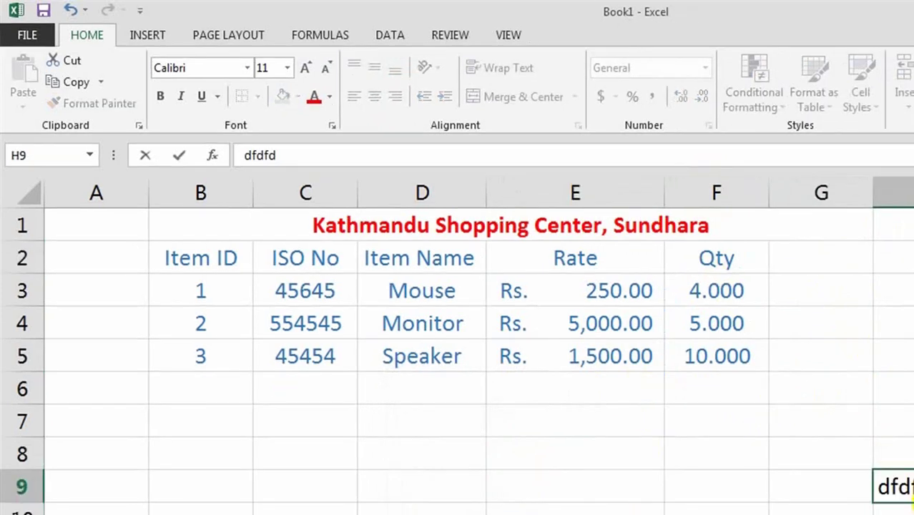
pyautogui.press('BackSpace')
pyautogui.press('BackSpace')
pyautogui.press('BackSpace')
pyautogui.press('BackSpace')
pyautogui.press('BackSpace')
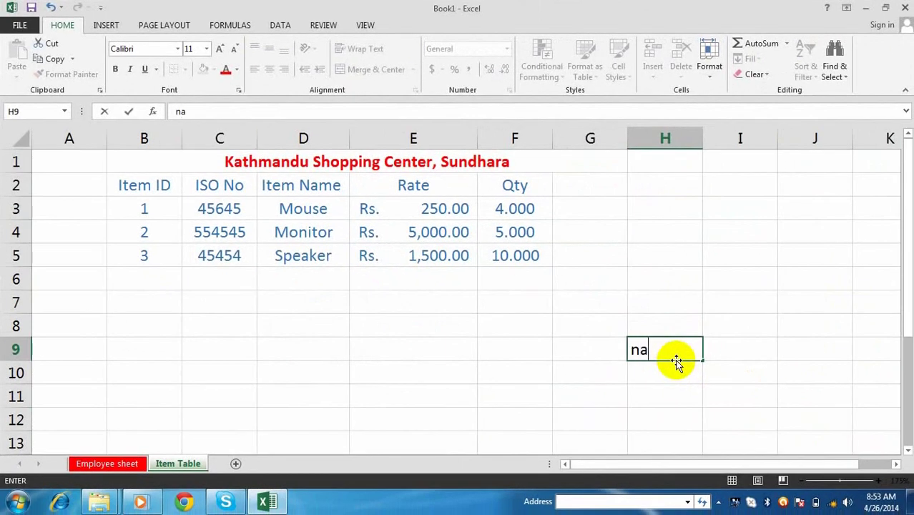
pyautogui.write('name')
pyautogui.press('Return')
# - Delete cell H9 holding 'name' through the Delete Cells options
pyautogui.click(673, 419)
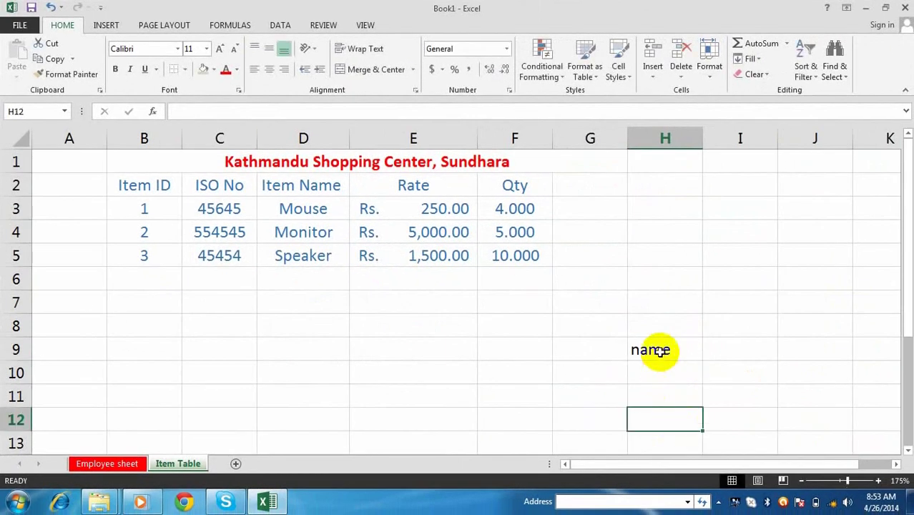
pyautogui.click(659, 352)
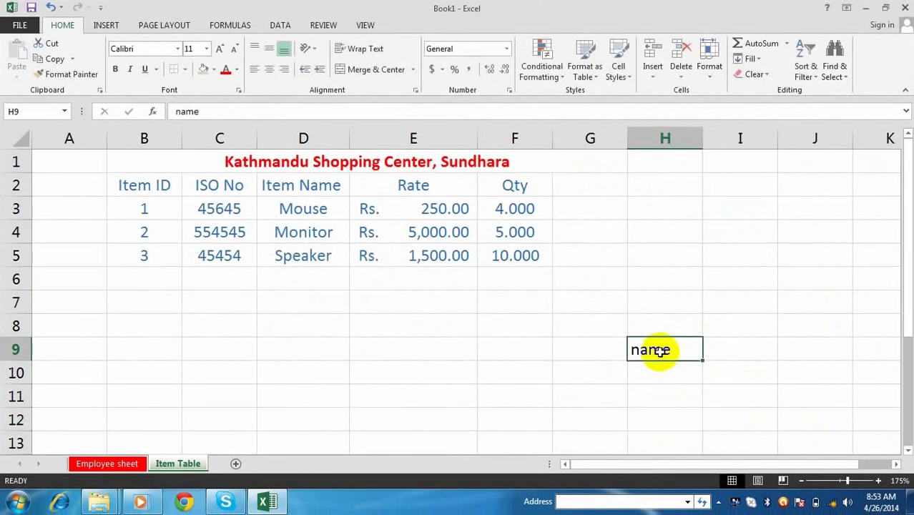
pyautogui.click(663, 390)
pyautogui.click(658, 349)
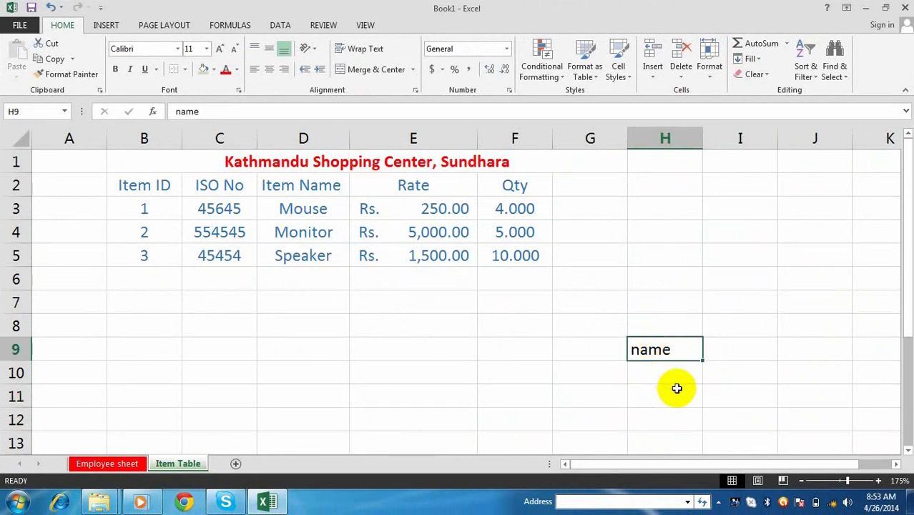
pyautogui.click(667, 374)
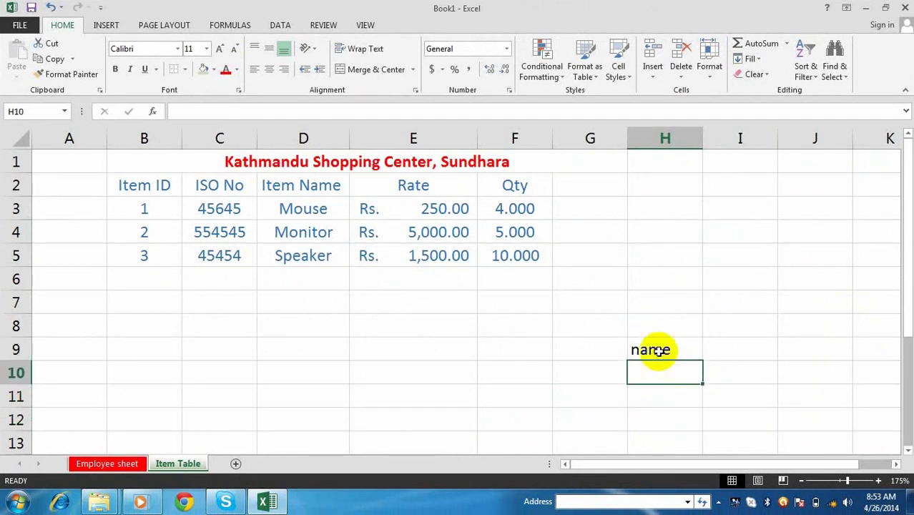
pyautogui.click(658, 350)
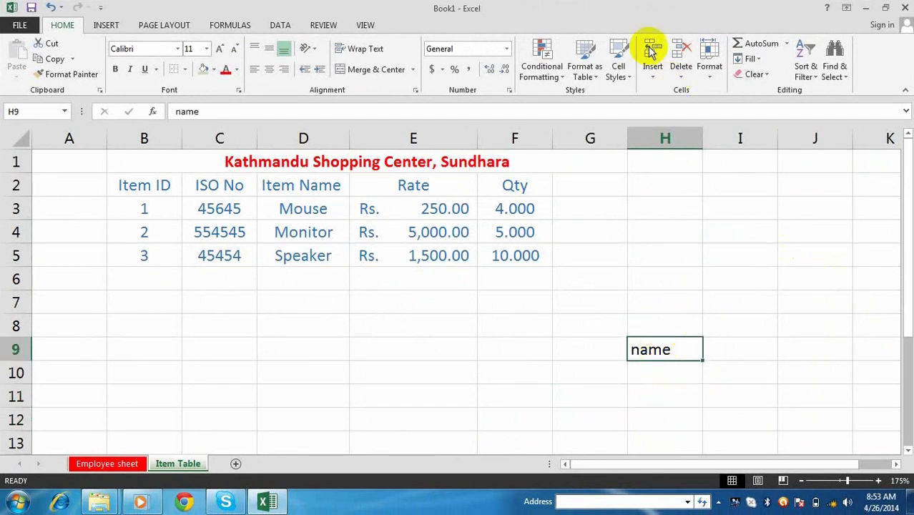
pyautogui.click(681, 80)
pyautogui.click(700, 90)
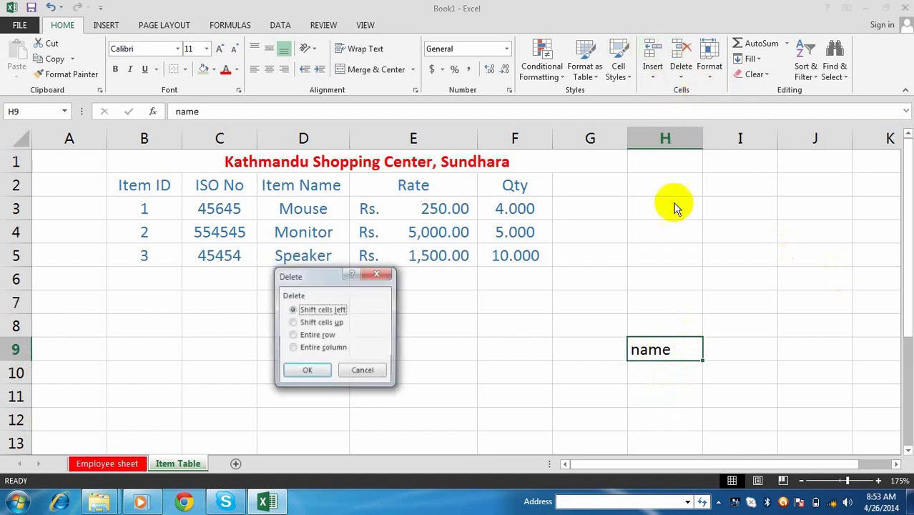
pyautogui.click(308, 374)
pyautogui.click(651, 380)
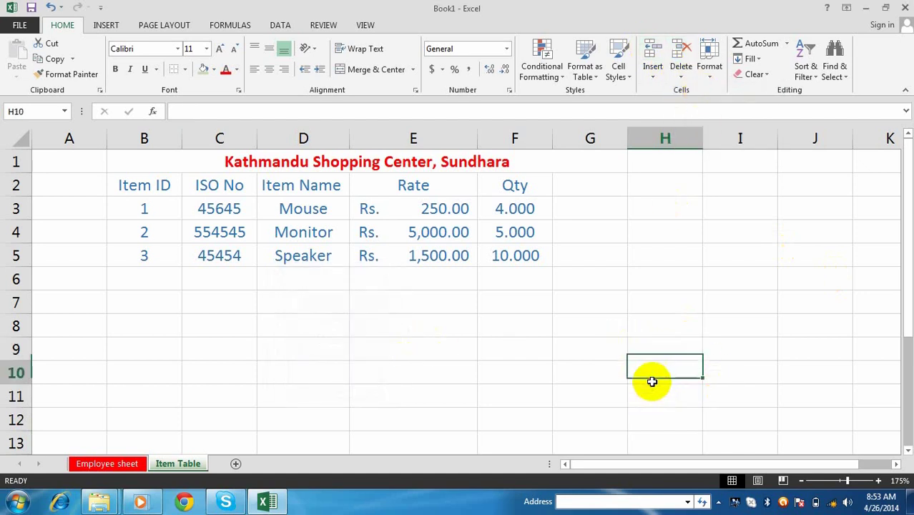
pyautogui.click(661, 350)
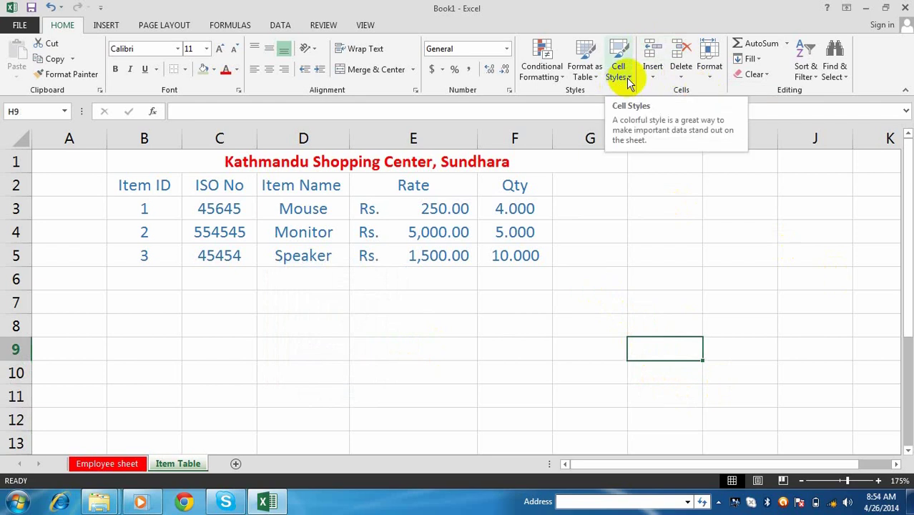
# - Apply the 60% - Accent5 cell style to the three item rows B3:F5
pyautogui.moveTo(144, 208); pyautogui.dragTo(500, 256)
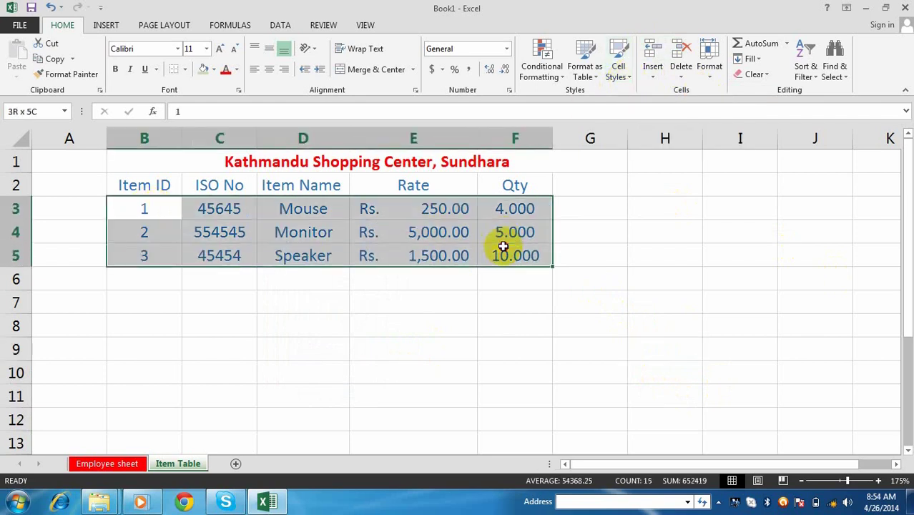
pyautogui.click(623, 72)
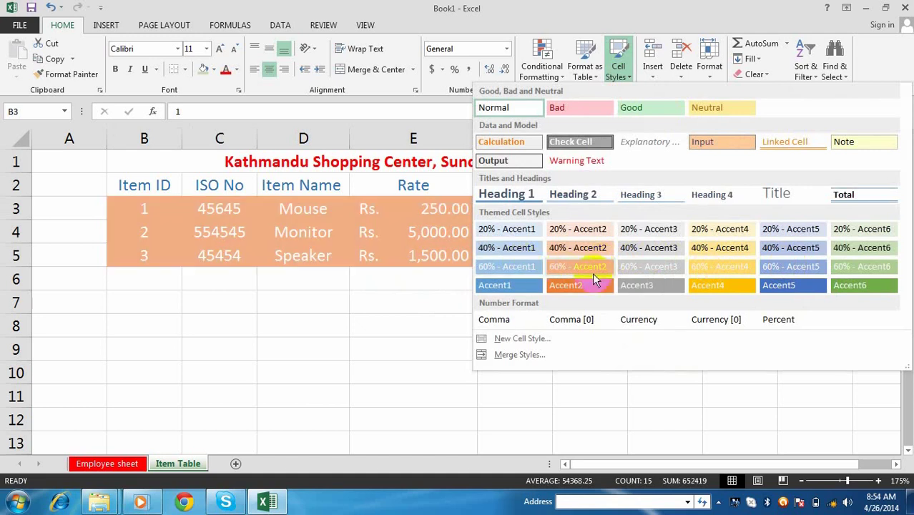
pyautogui.click(809, 264)
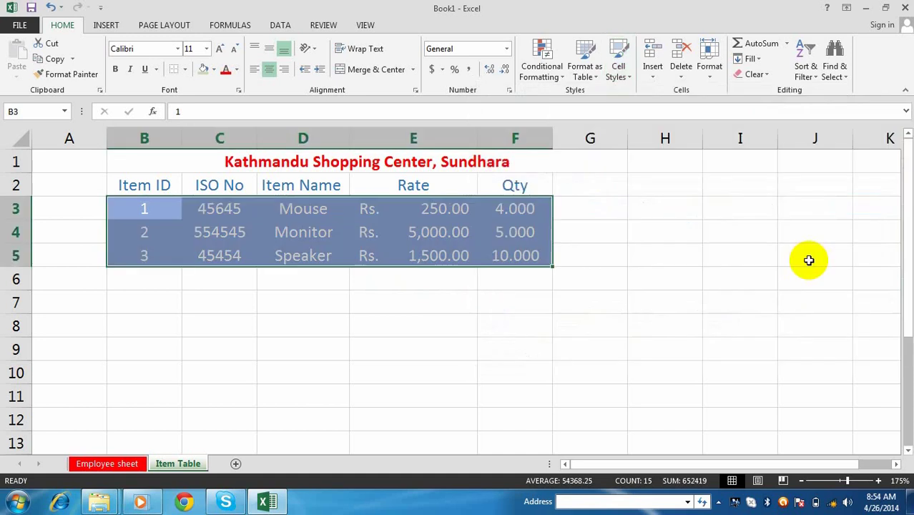
pyautogui.click(497, 300)
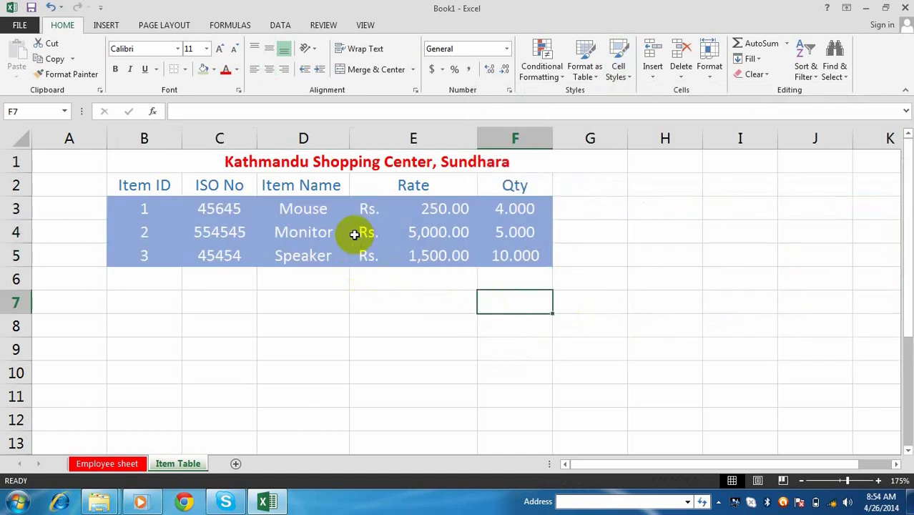
pyautogui.click(296, 323)
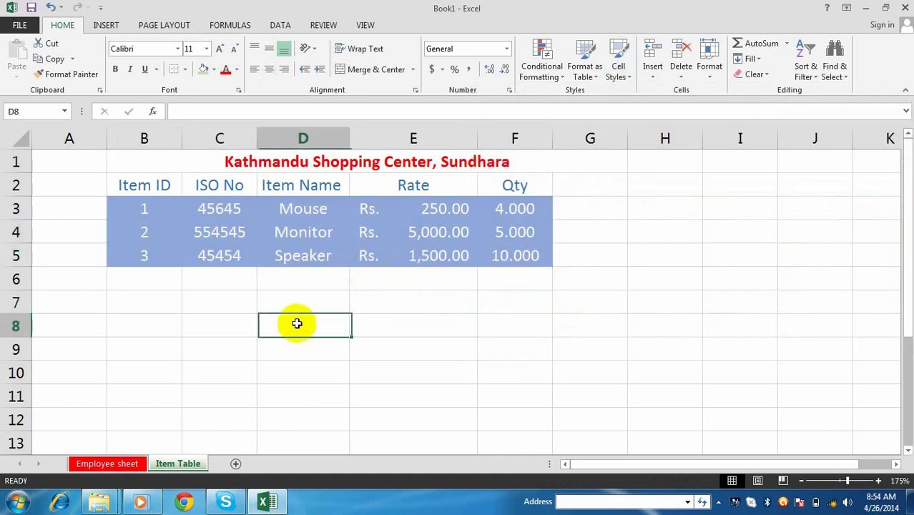
# - Restyle the item rows B3:F5 with the 20% - Accent4 cell style instead
pyautogui.moveTo(139, 209); pyautogui.dragTo(215, 232)
pyautogui.moveTo(385, 234); pyautogui.dragTo(512, 266)
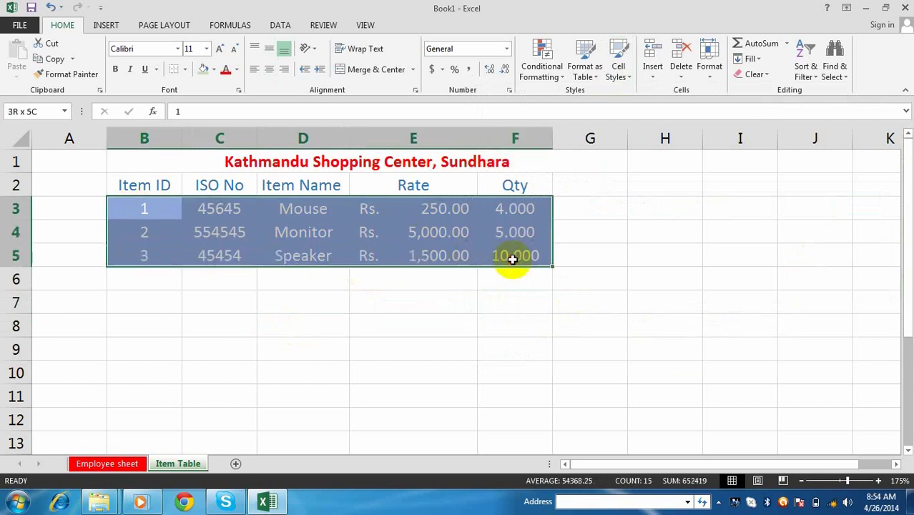
pyautogui.click(630, 75)
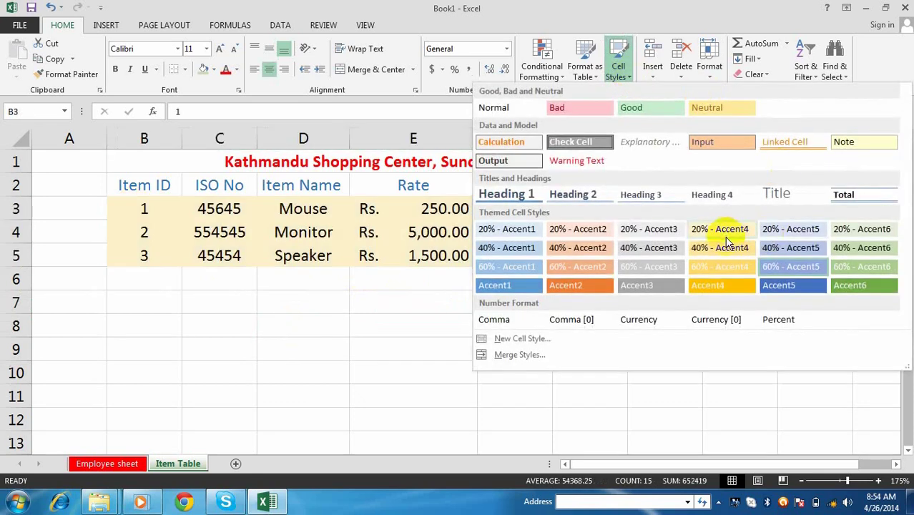
pyautogui.click(723, 235)
pyautogui.click(533, 329)
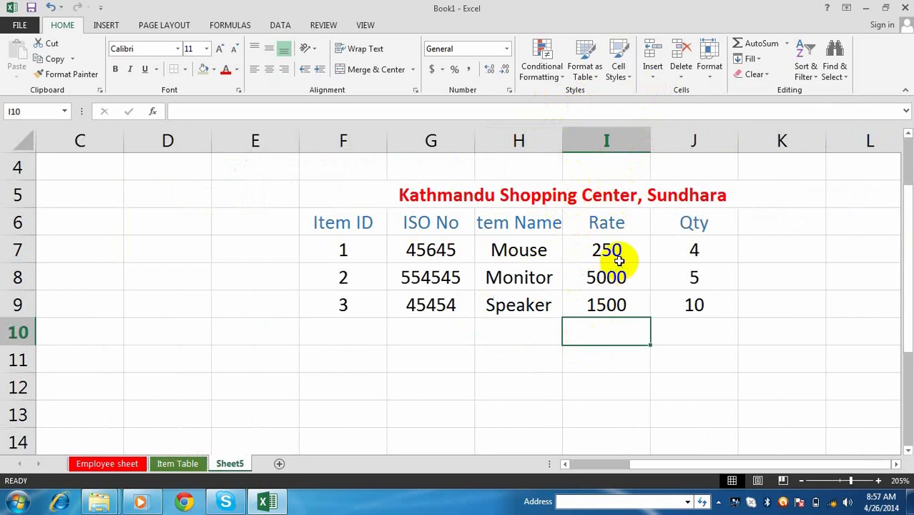
# - Select Rate values 250, 900 and 1500 in I7:I9 and open Conditional Formatting
pyautogui.moveTo(613, 247); pyautogui.dragTo(618, 308)
pyautogui.click(562, 78)
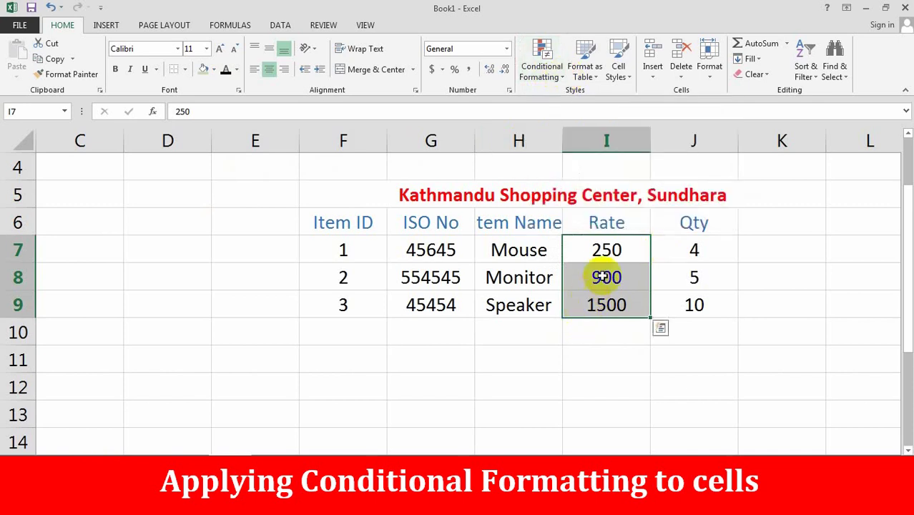
# - Highlight Rate values in I7:I9 greater than 1000 with Light Red Fill
pyautogui.click(607, 250)
pyautogui.moveTo(607, 250); pyautogui.dragTo(615, 305)
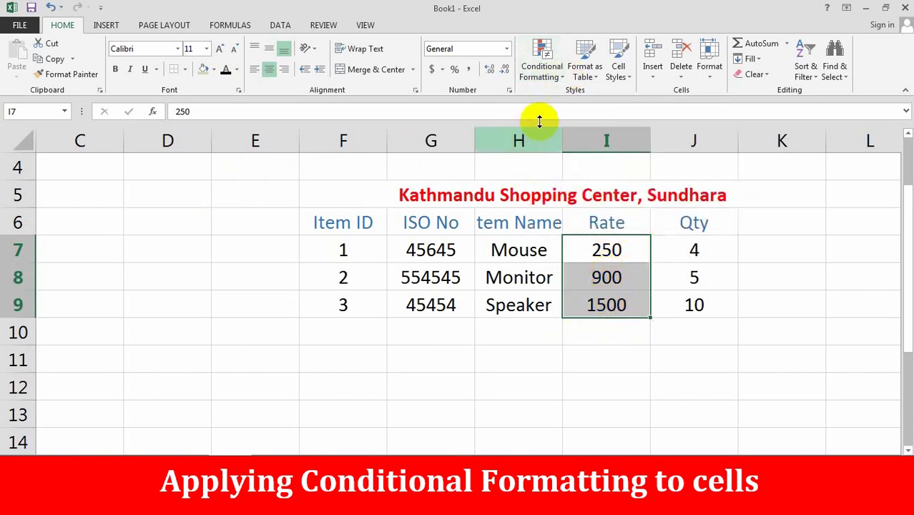
pyautogui.click(541, 65)
pyautogui.moveTo(566, 100)
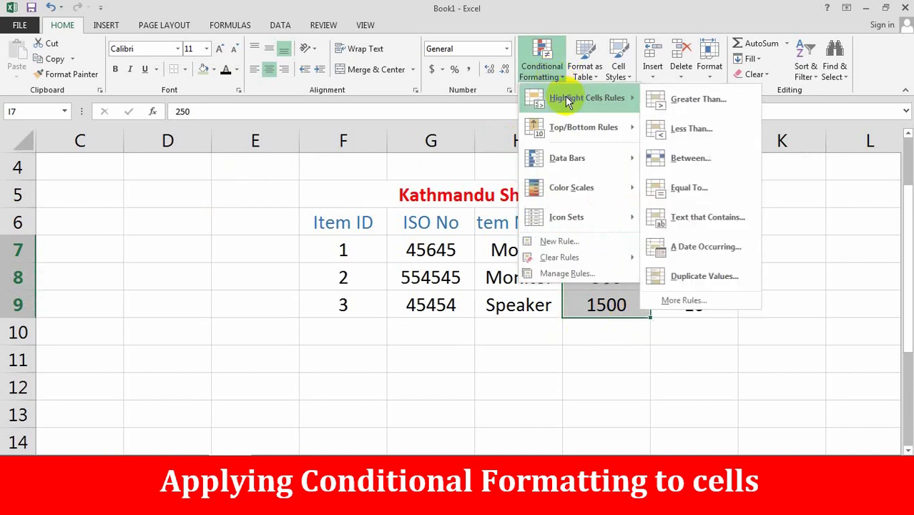
pyautogui.click(678, 99)
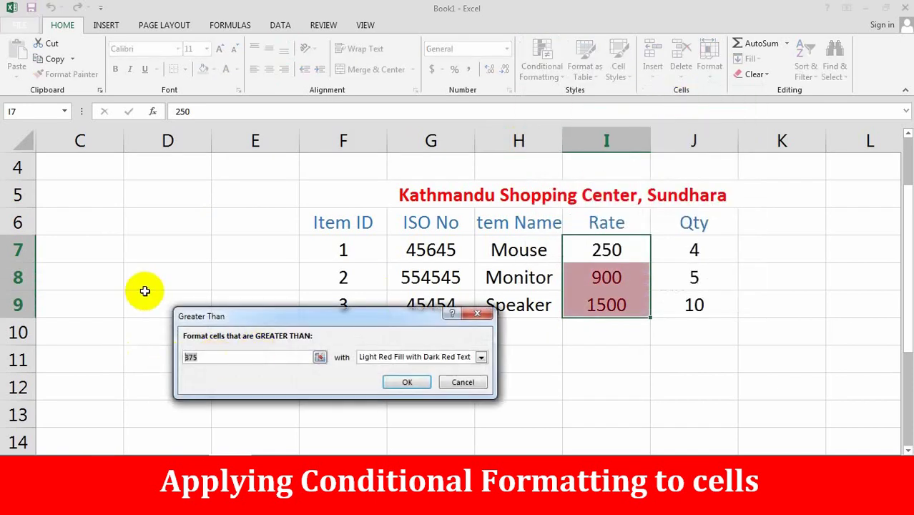
pyautogui.write('1000')
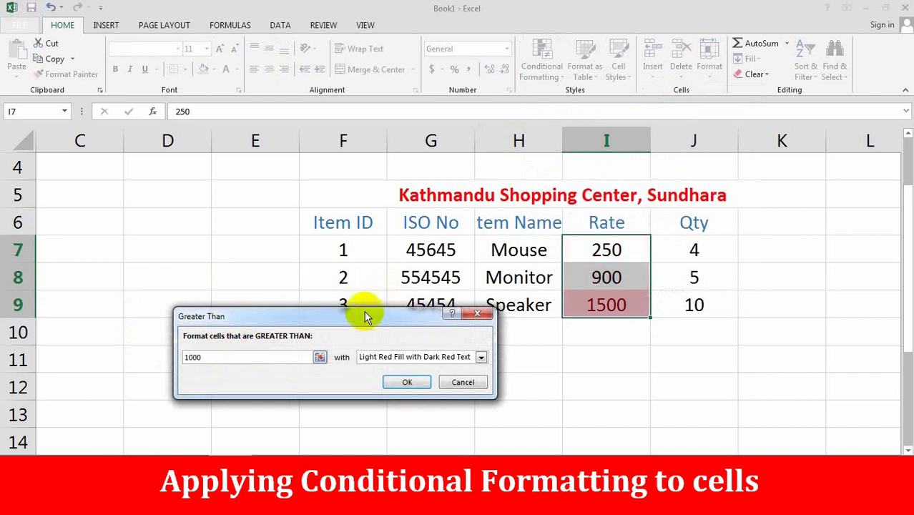
pyautogui.click(481, 358)
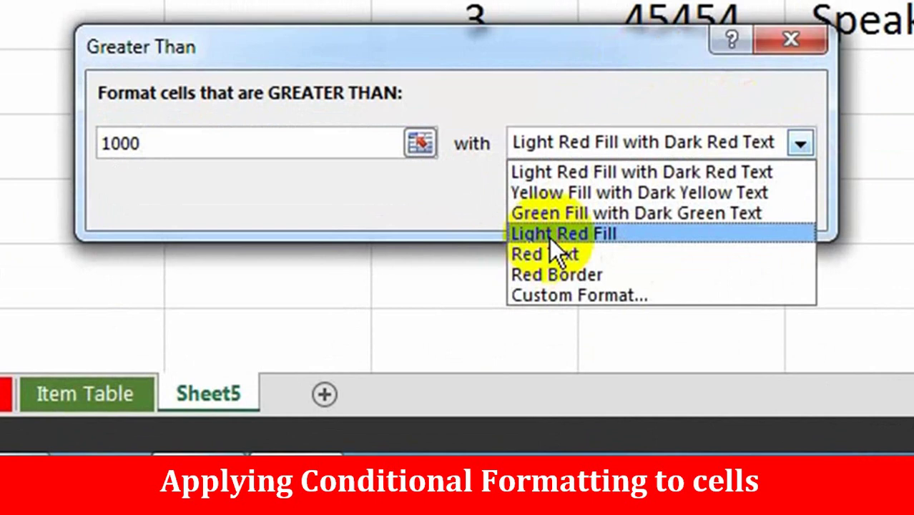
pyautogui.click(379, 396)
pyautogui.click(627, 202)
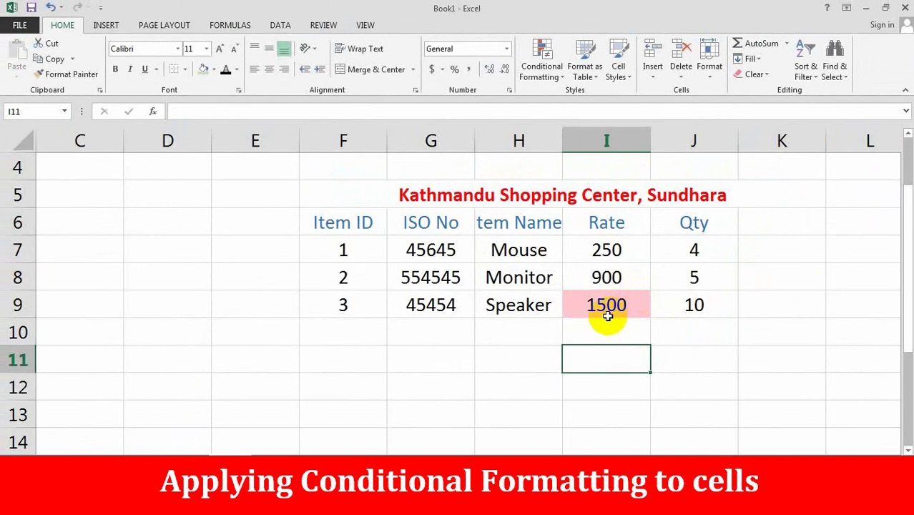
# - Change the Mouse rate in I7 to 1100
pyautogui.click(607, 252)
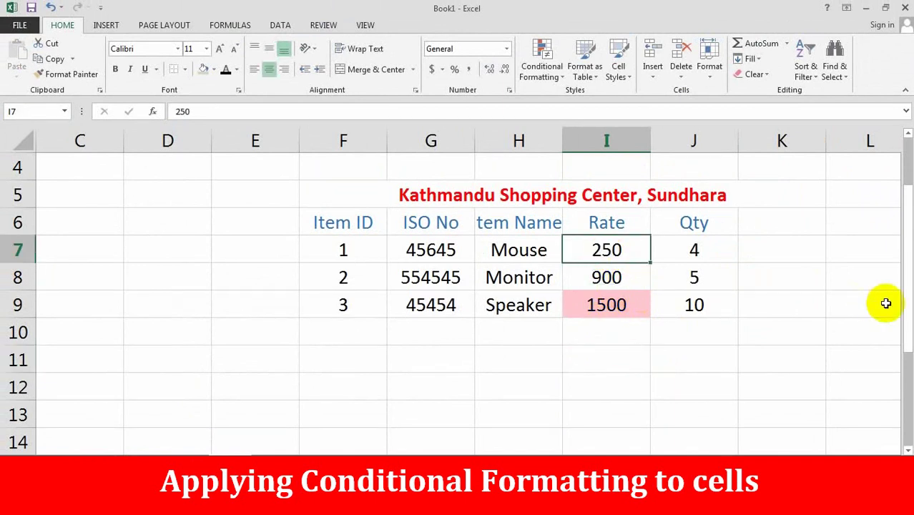
pyautogui.write('1100')
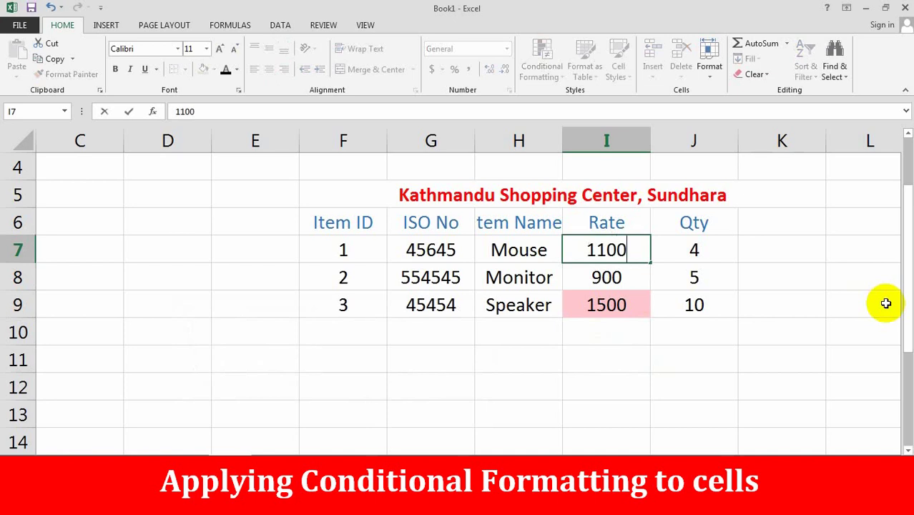
pyautogui.press('Return')
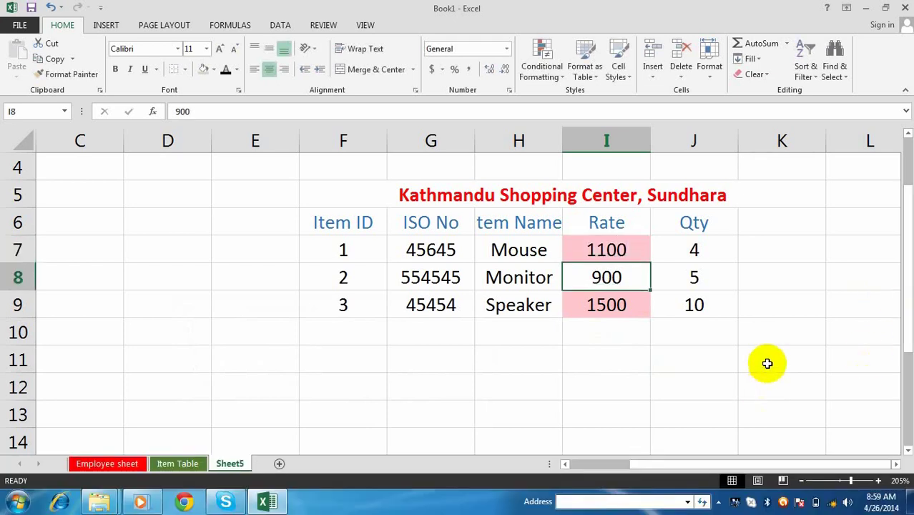
pyautogui.click(768, 361)
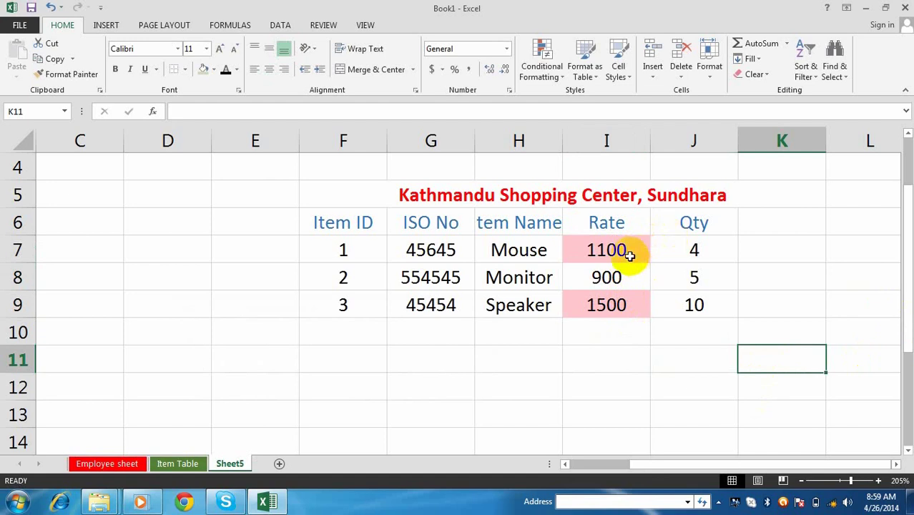
# - Change the Speaker rate in I9 to 500
pyautogui.click(630, 256)
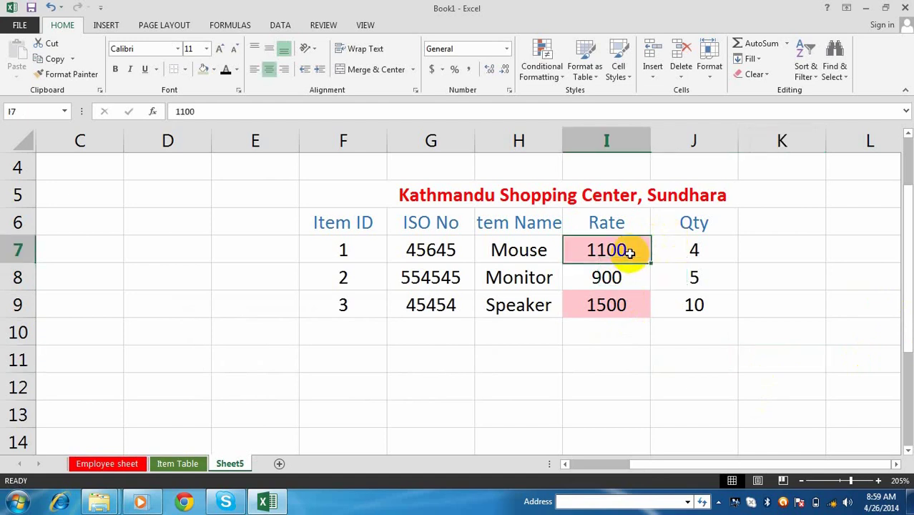
pyautogui.click(613, 309)
pyautogui.write('50')
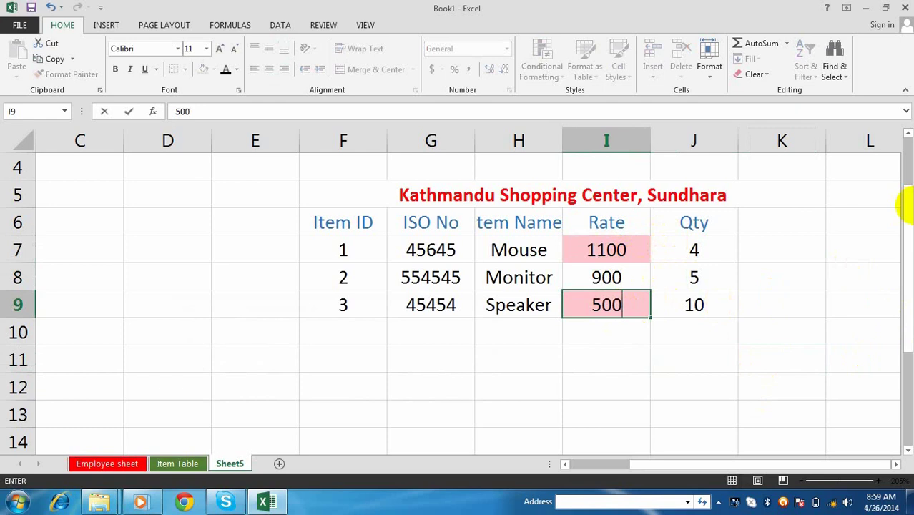
pyautogui.press('Return')
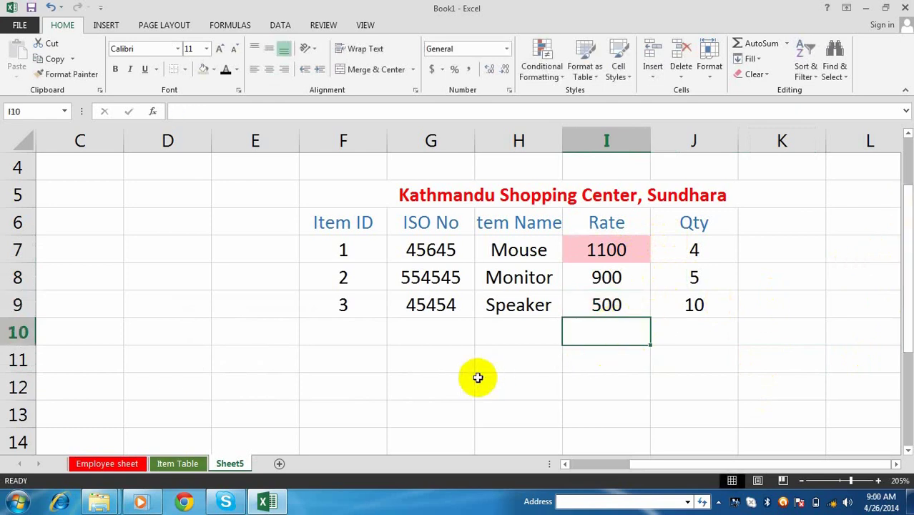
pyautogui.click(425, 365)
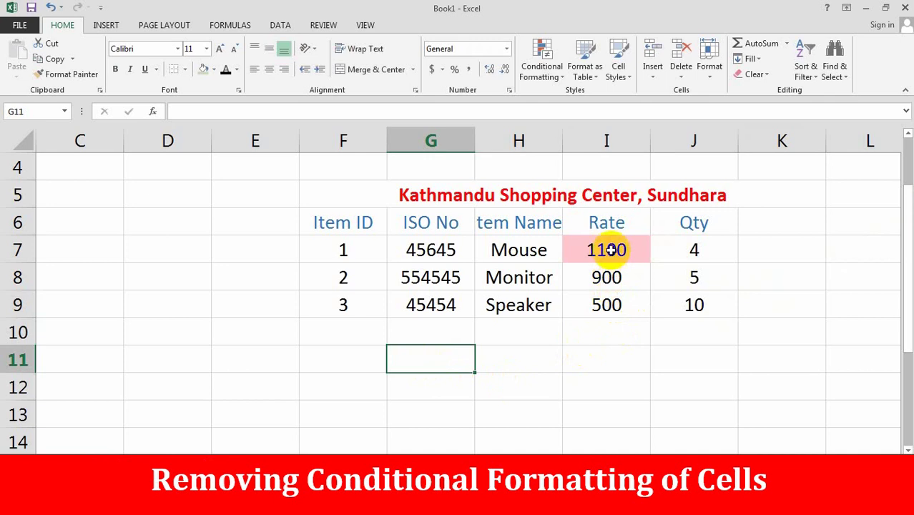
# - Clear the conditional formatting rules from Rate cells I7:I9
pyautogui.moveTo(608, 249); pyautogui.dragTo(608, 308)
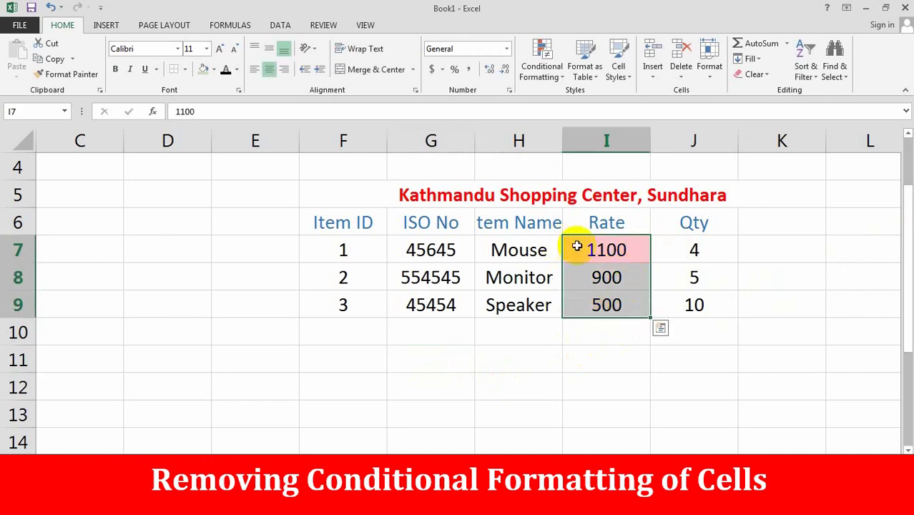
pyautogui.click(566, 82)
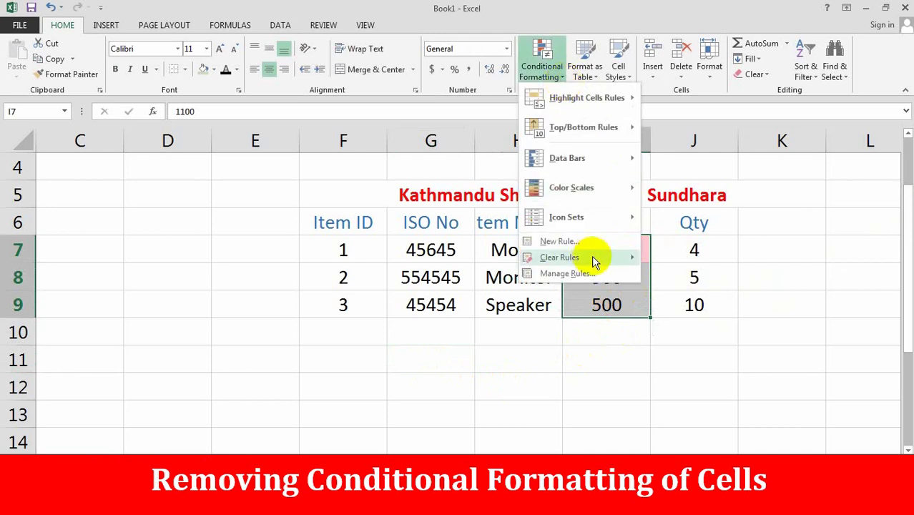
pyautogui.moveTo(592, 257)
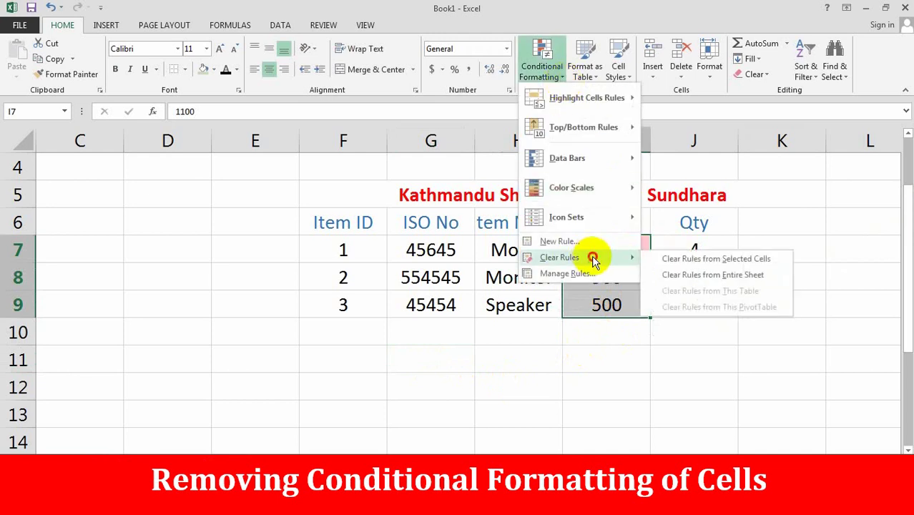
pyautogui.click(715, 261)
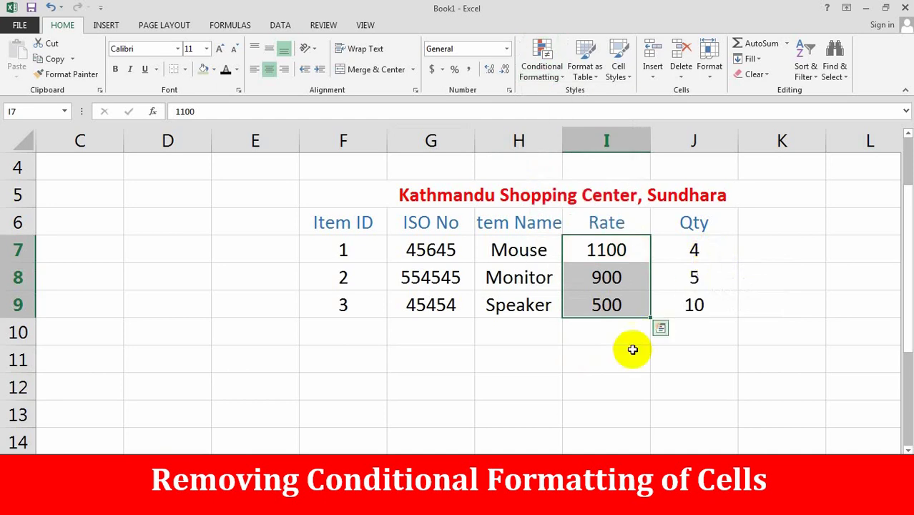
pyautogui.click(605, 361)
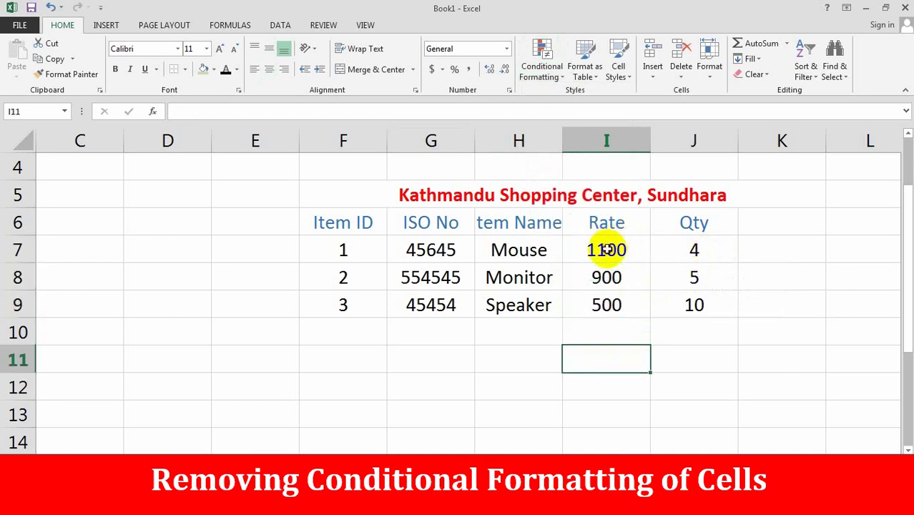
pyautogui.moveTo(607, 248); pyautogui.dragTo(583, 315)
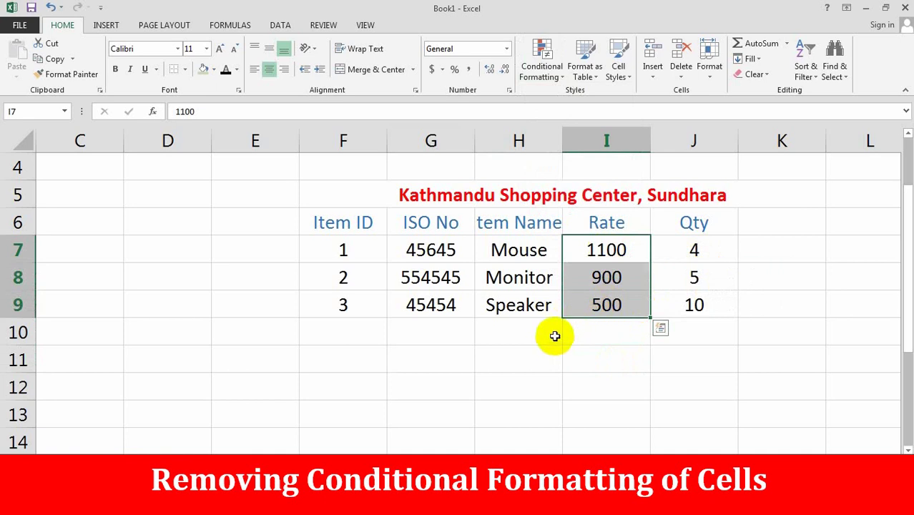
# - Enter the headings math, sc and eng in C11:E11
pyautogui.click(102, 354)
pyautogui.write('math')
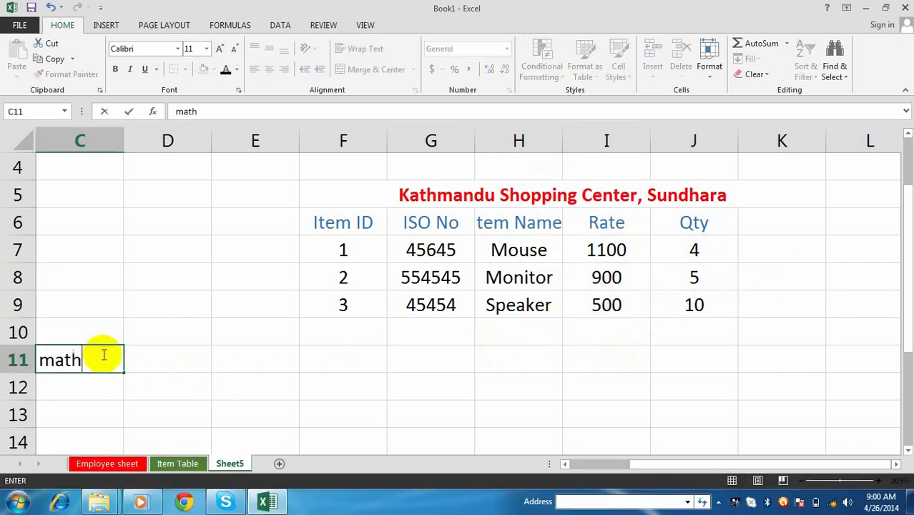
pyautogui.press('Tab')
pyautogui.write('sc')
pyautogui.press('Tab')
pyautogui.write('e')
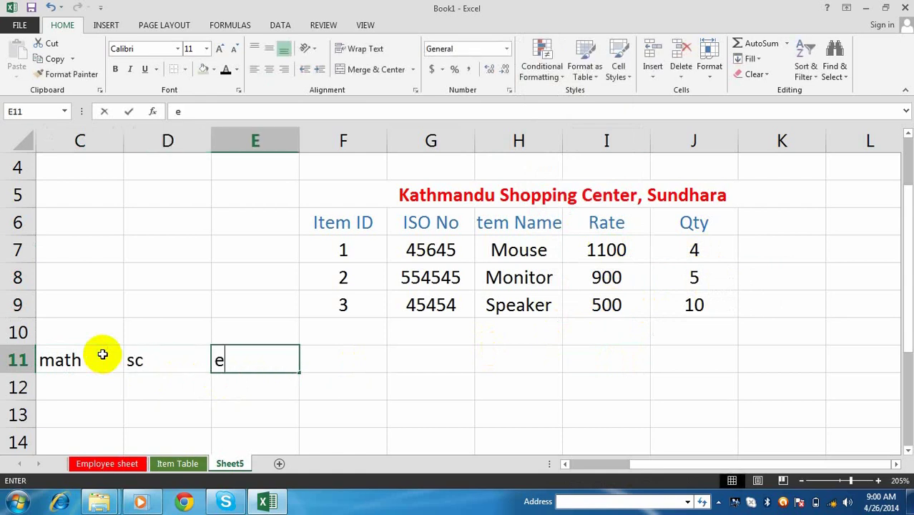
pyautogui.write('ng')
pyautogui.press('Return')
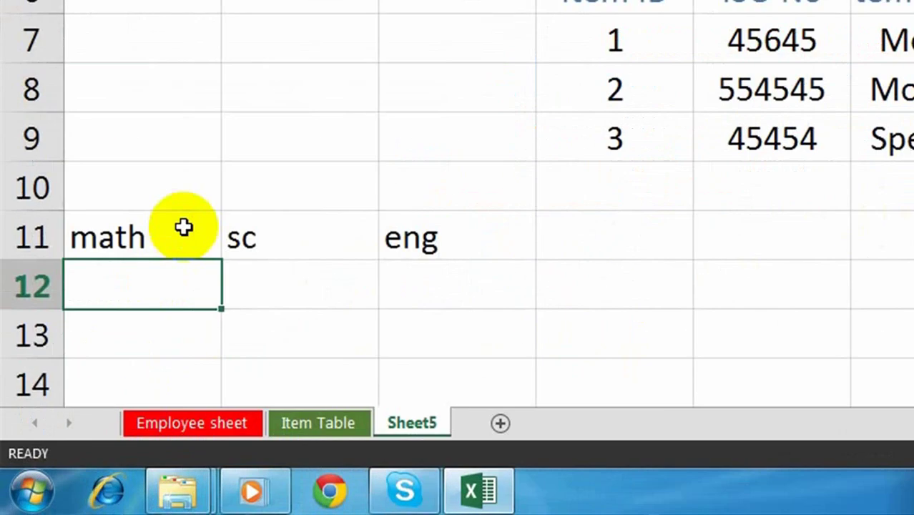
# - Enter the score rows 45, 89, 30 and 55, 25, 90 below the headings
pyautogui.write('45')
pyautogui.press('Tab')
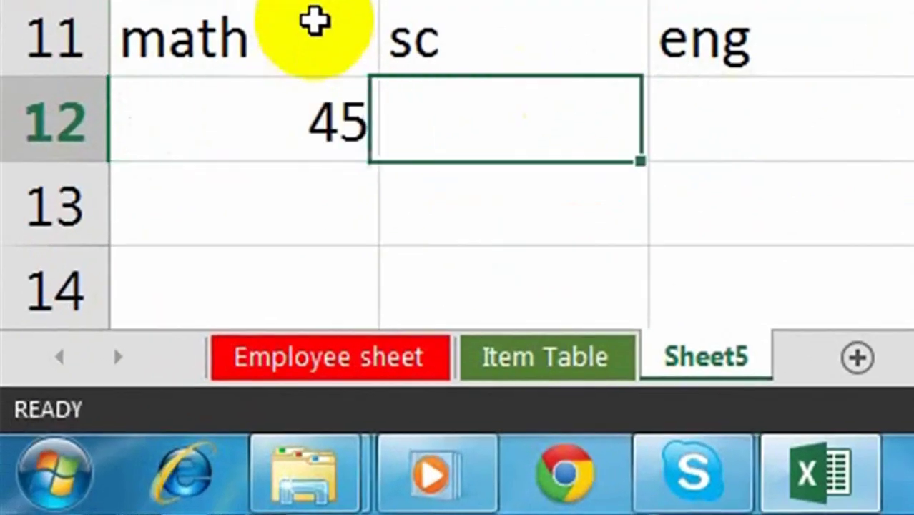
pyautogui.write('89')
pyautogui.press('Tab')
pyautogui.write('30')
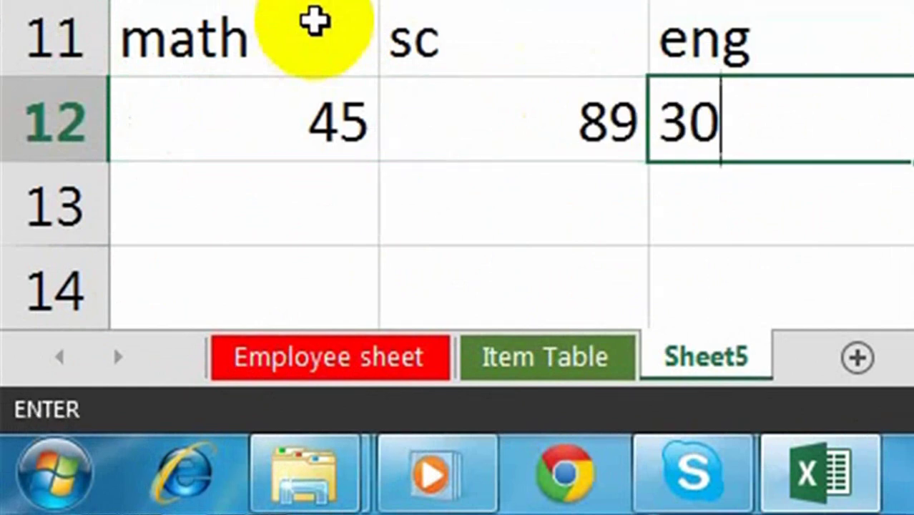
pyautogui.press('Return')
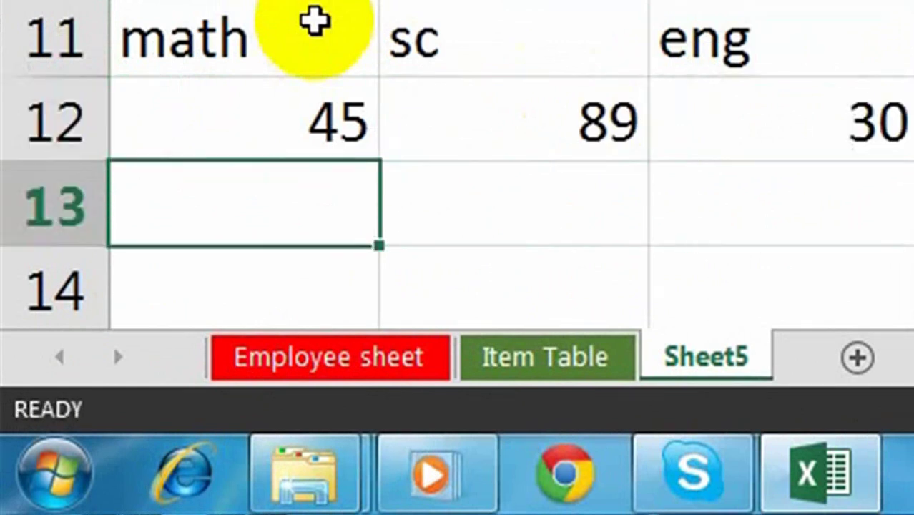
pyautogui.write('55')
pyautogui.press('Tab')
pyautogui.write('25')
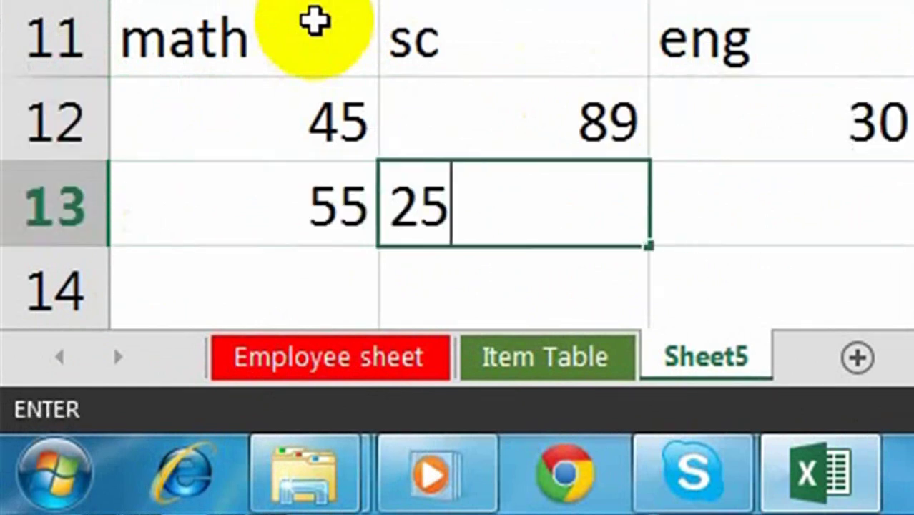
pyautogui.press('Tab')
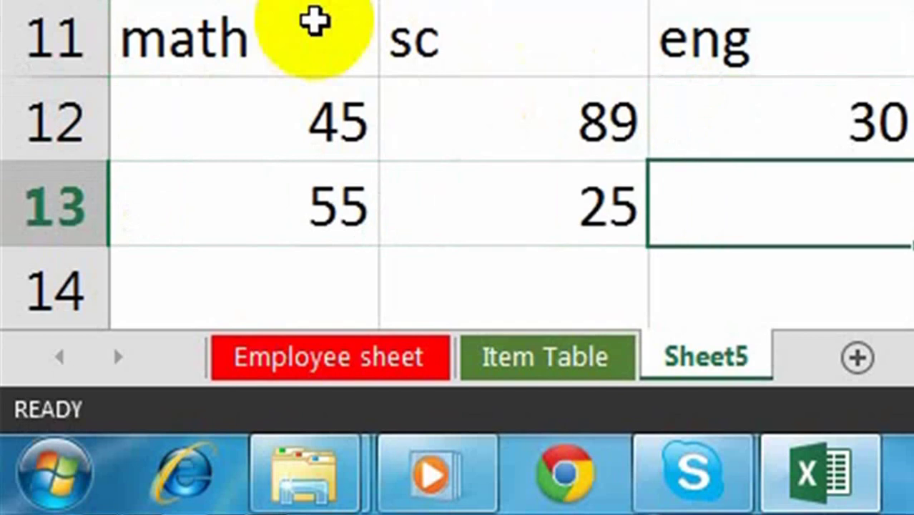
pyautogui.write('90')
pyautogui.press('Tab')
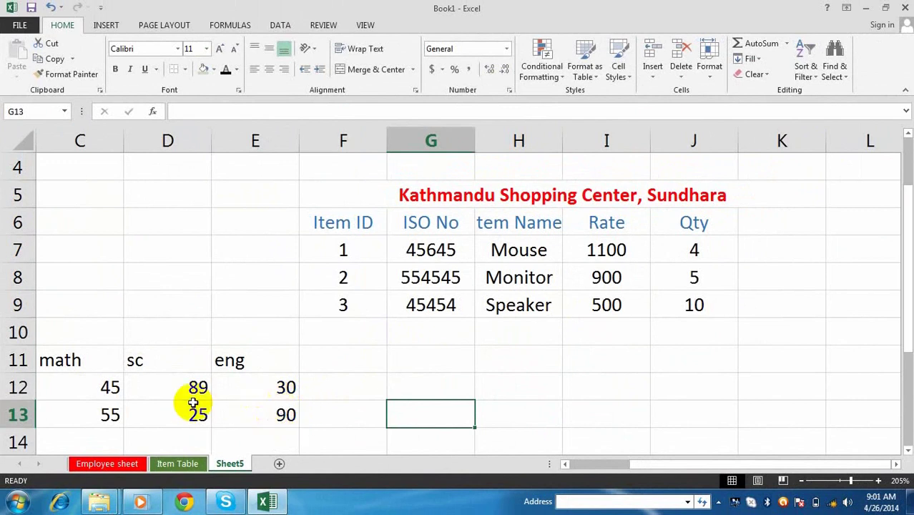
# - Add a Less Than 31.99 rule with Red Text to the scores in C12:E13
pyautogui.click(89, 384)
pyautogui.moveTo(216, 405); pyautogui.dragTo(265, 415)
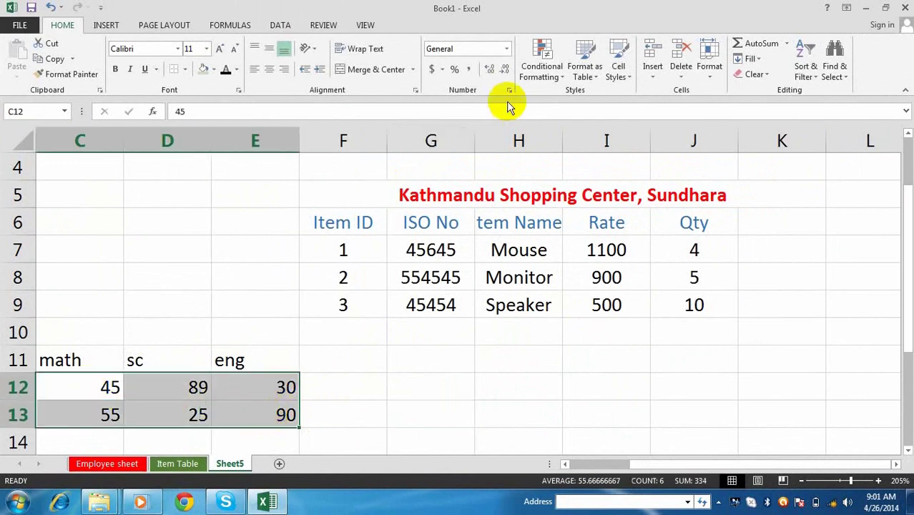
pyautogui.click(540, 72)
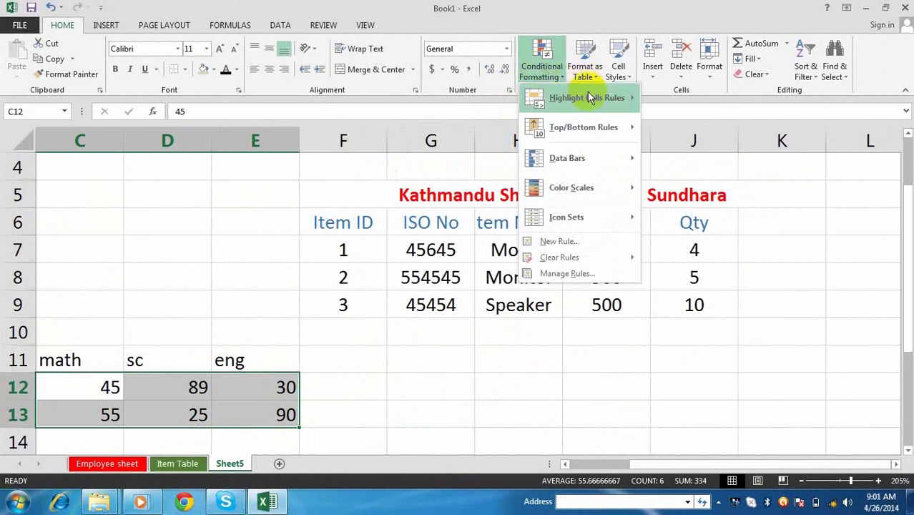
pyautogui.moveTo(588, 95)
pyautogui.click(678, 127)
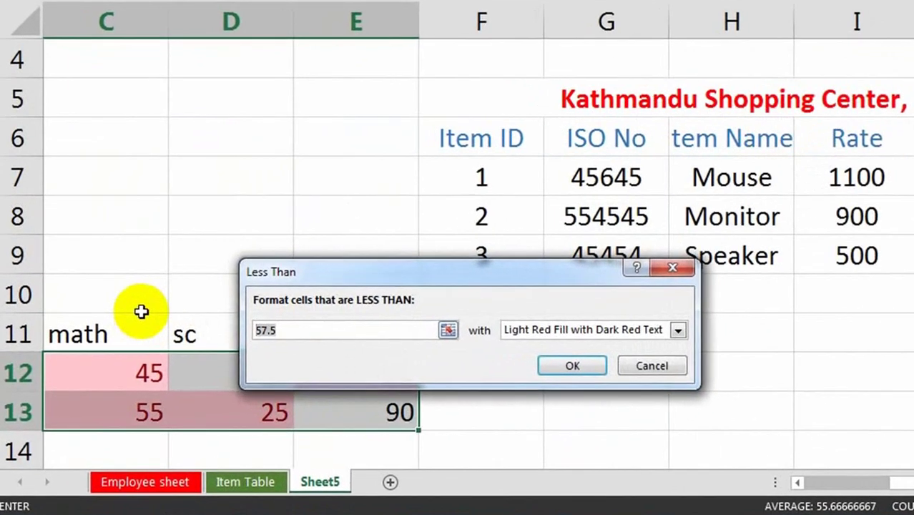
pyautogui.write('31.99')
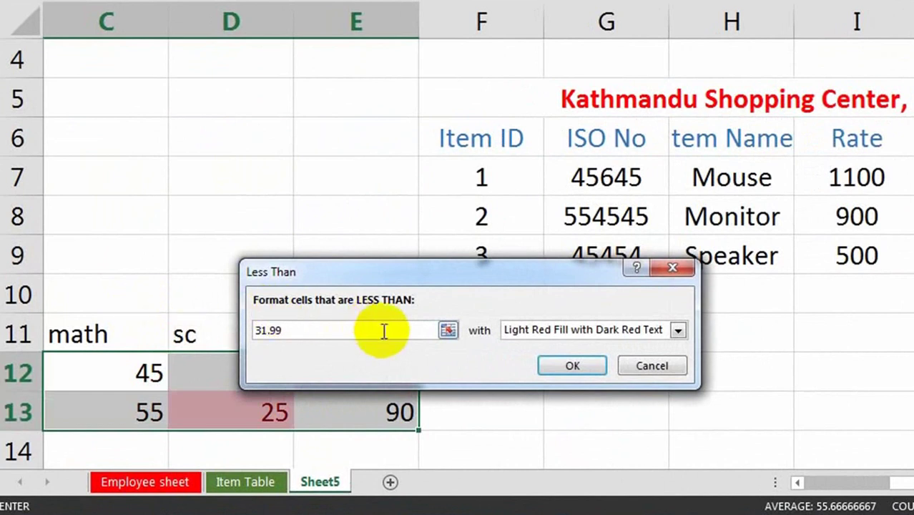
pyautogui.moveTo(472, 271); pyautogui.dragTo(649, 284)
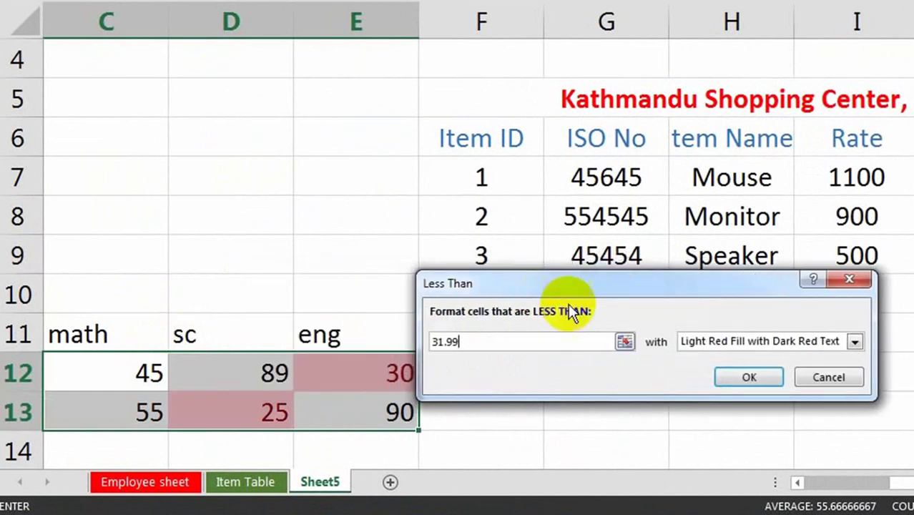
pyautogui.click(855, 343)
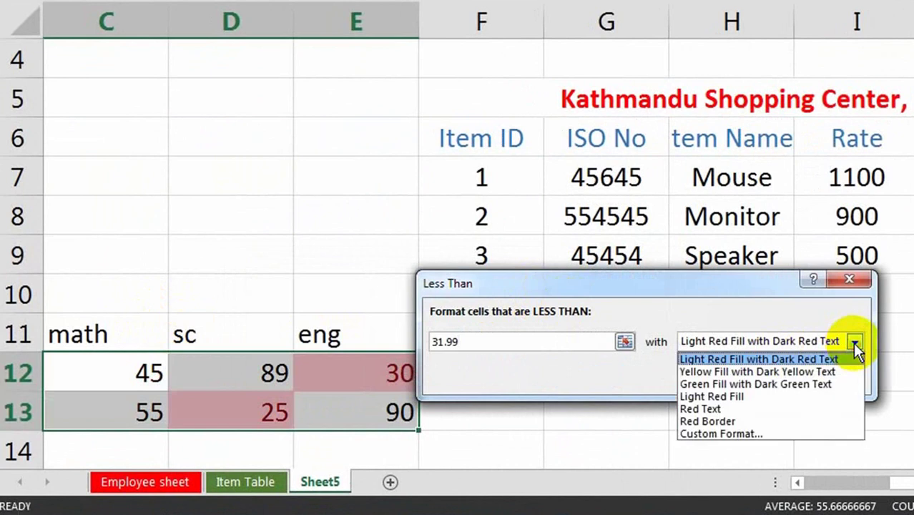
pyautogui.click(718, 421)
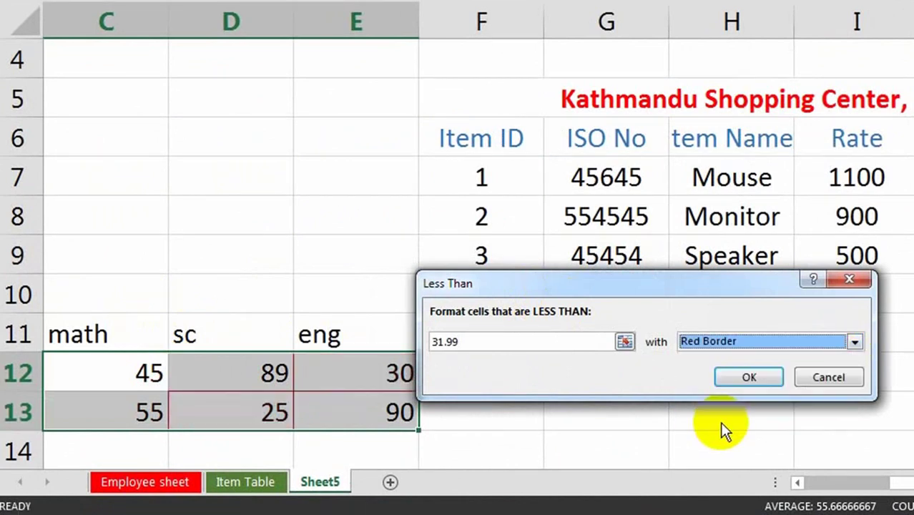
pyautogui.click(855, 342)
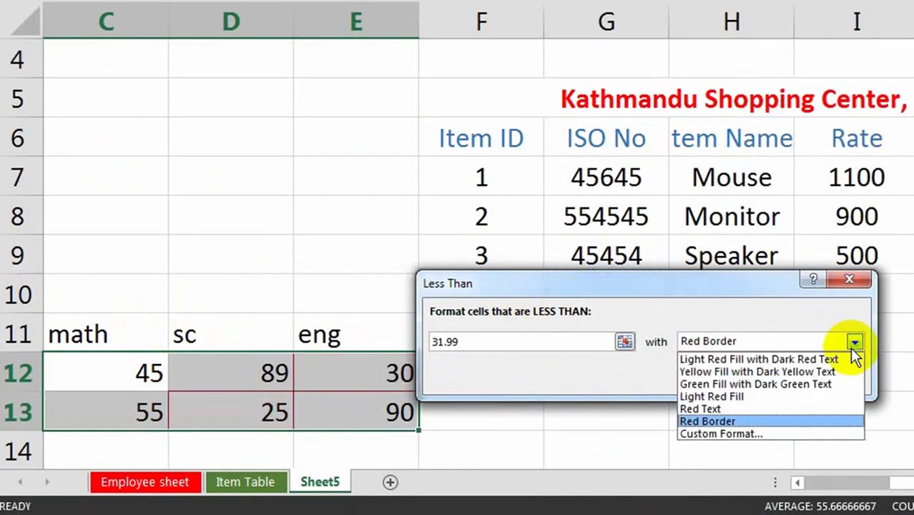
pyautogui.click(696, 409)
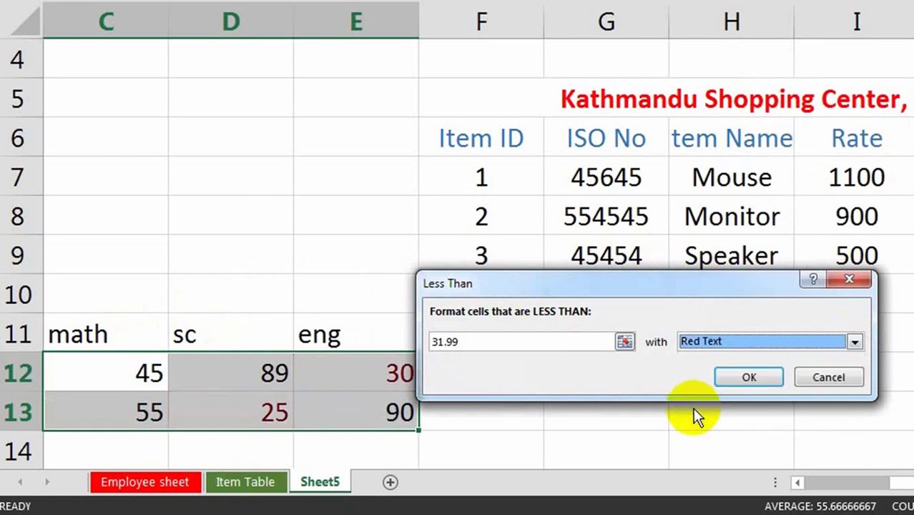
pyautogui.click(746, 377)
pyautogui.click(572, 409)
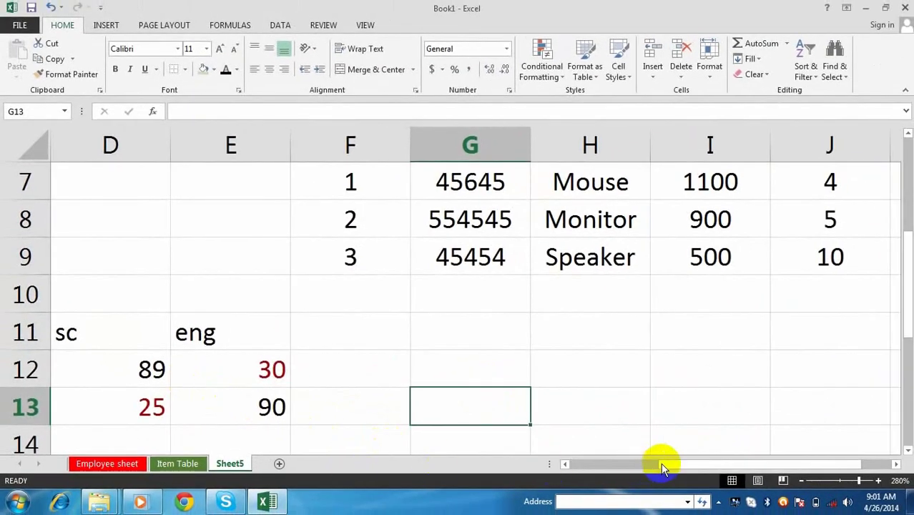
# - Change the eng score in E12 to 32
pyautogui.moveTo(663, 465); pyautogui.dragTo(636, 472)
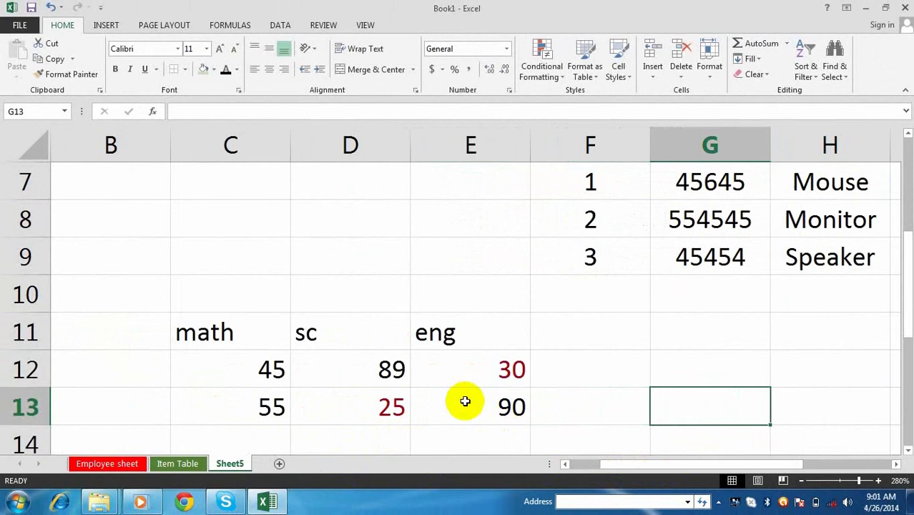
pyautogui.click(473, 377)
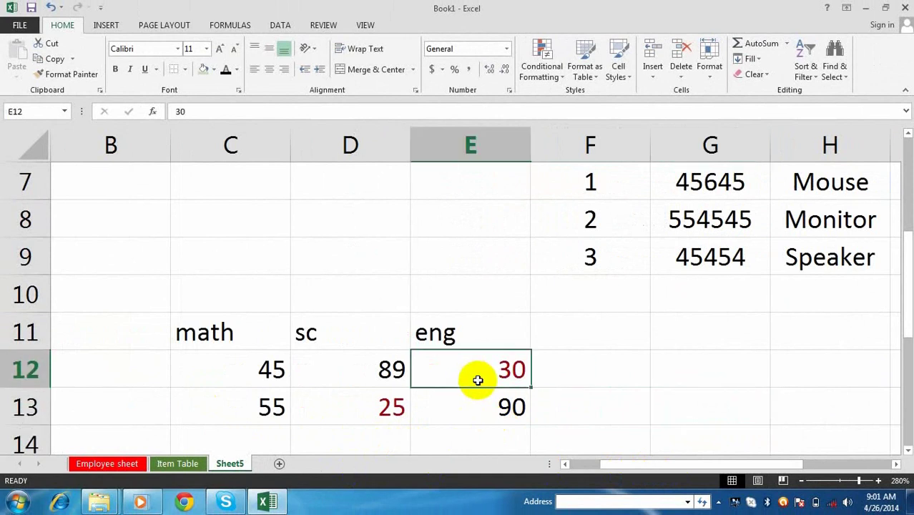
pyautogui.write('32')
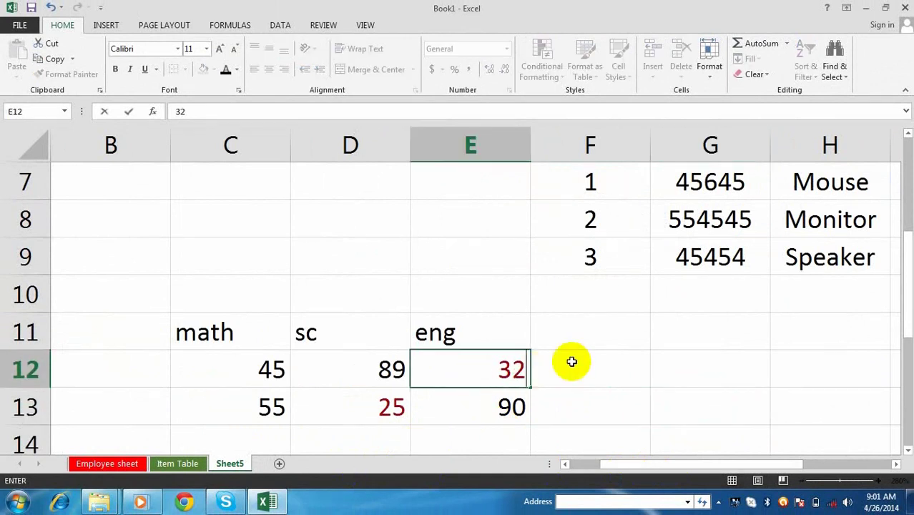
pyautogui.click(642, 371)
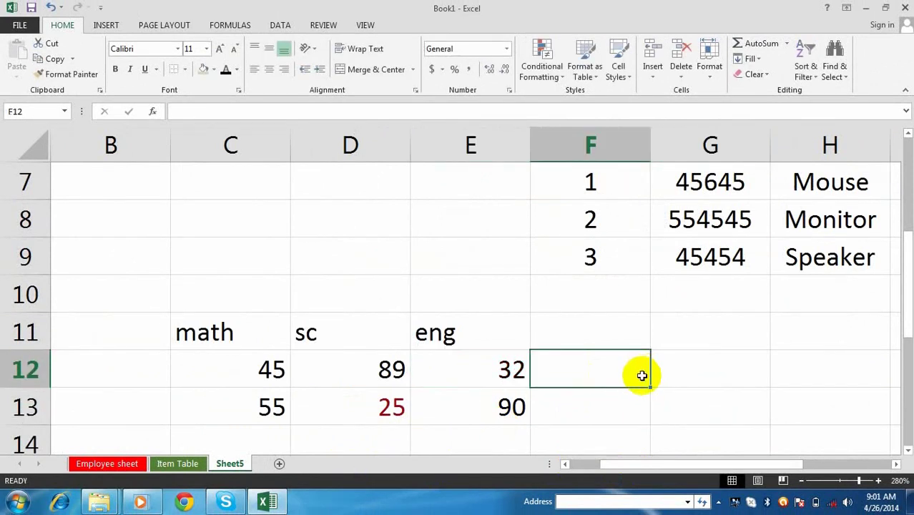
pyautogui.click(498, 375)
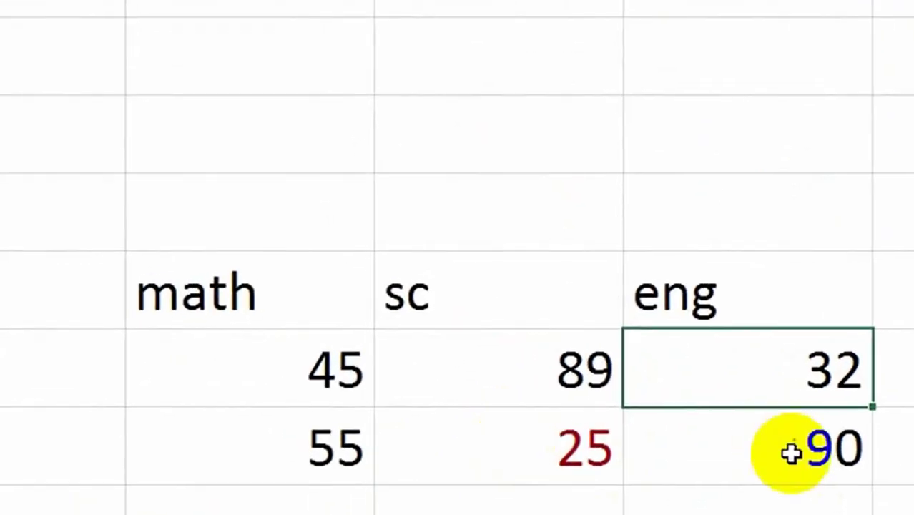
# - Change the eng score in E13 to 31, then select the table C11:E13
pyautogui.click(491, 410)
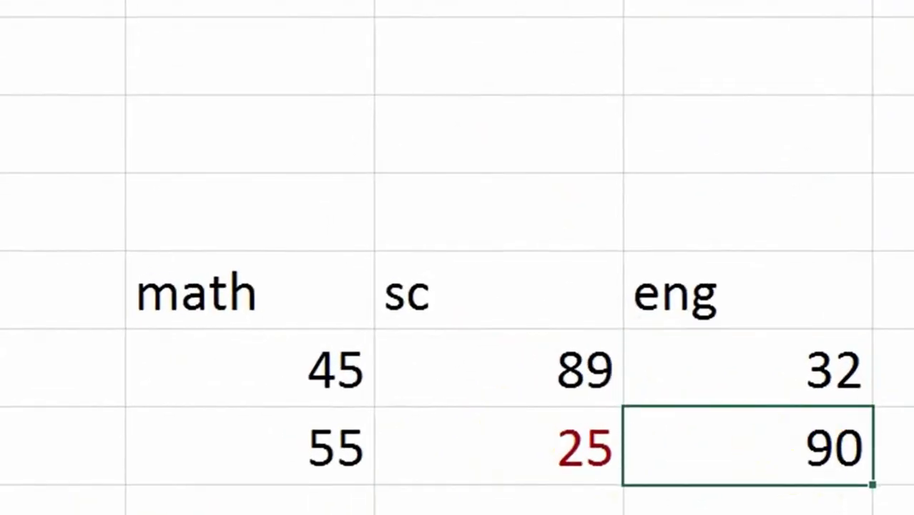
pyautogui.write('31')
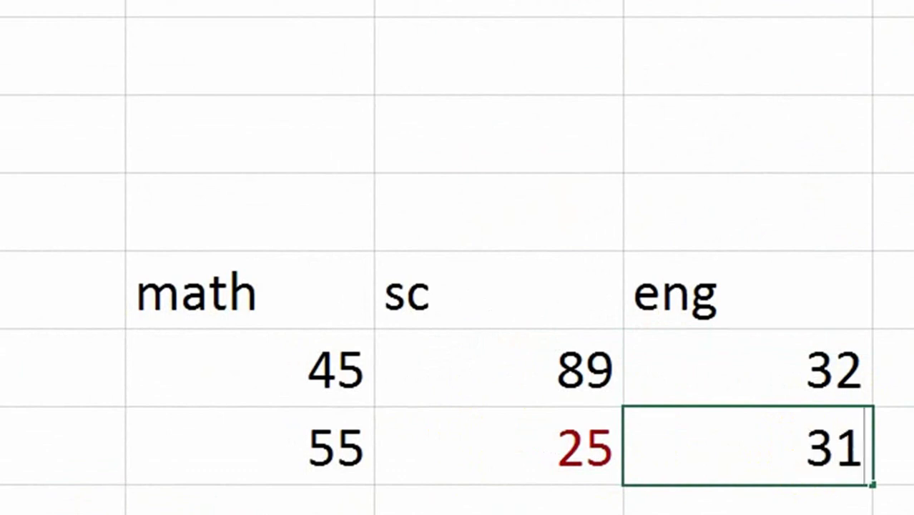
pyautogui.press('Return')
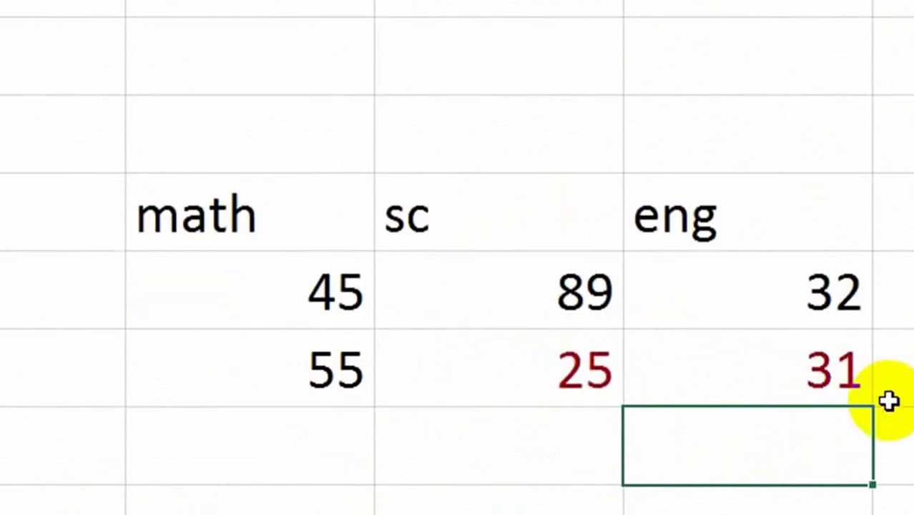
pyautogui.click(859, 381)
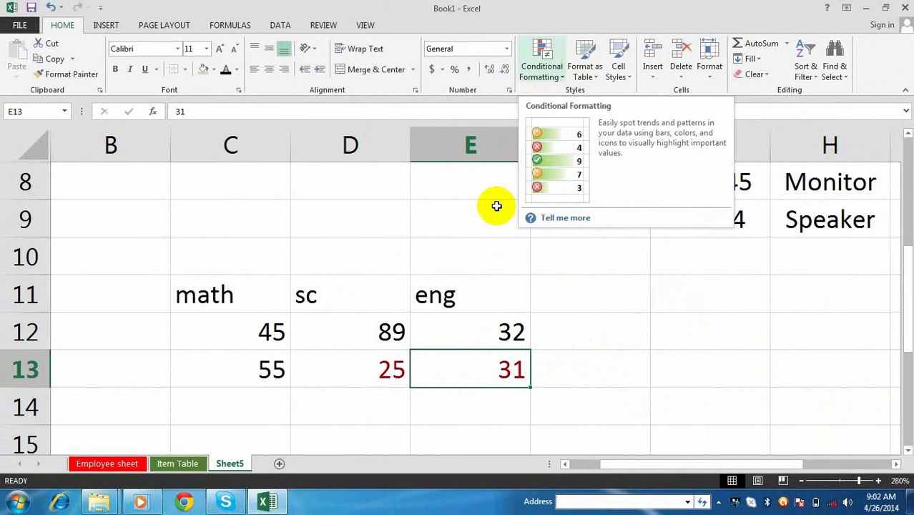
pyautogui.click(663, 329)
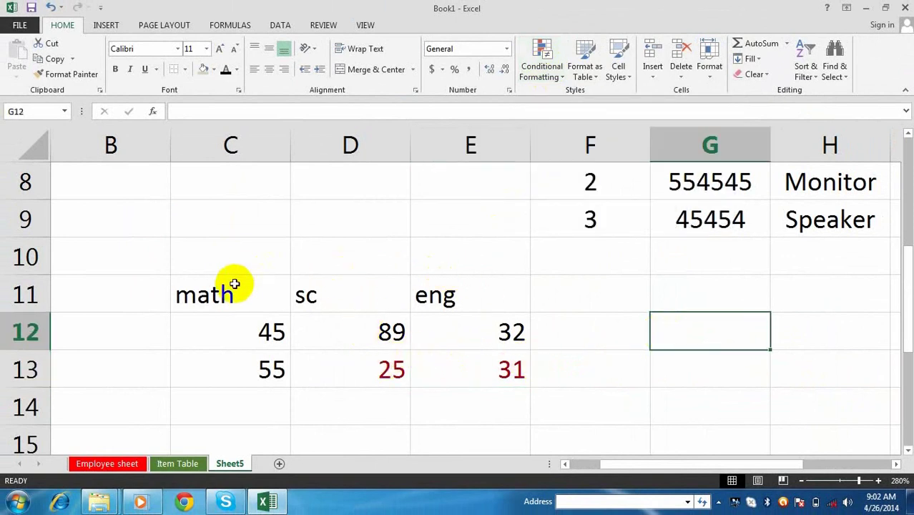
pyautogui.moveTo(282, 304); pyautogui.dragTo(510, 367)
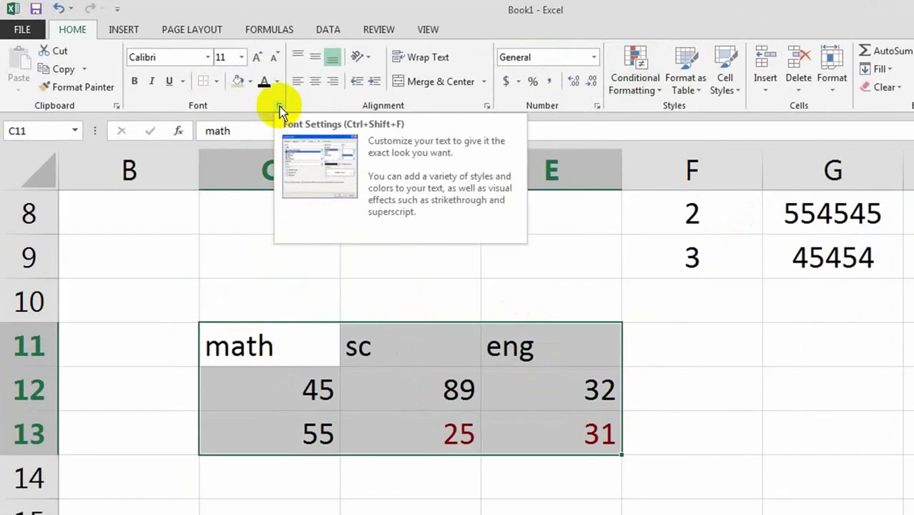
# - Format the scores table text as yellow, italic, size 14 in the Font dialog
pyautogui.click(239, 91)
pyautogui.moveTo(731, 369); pyautogui.dragTo(576, 228)
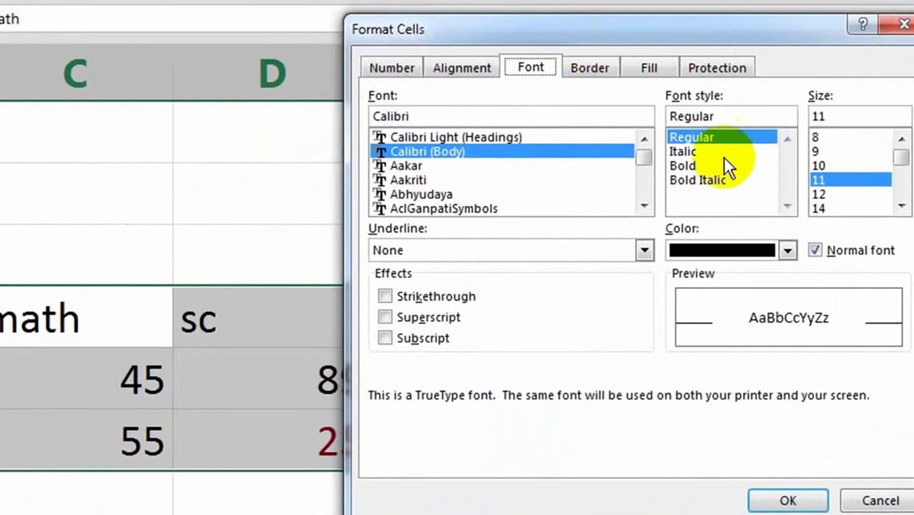
pyautogui.click(685, 164)
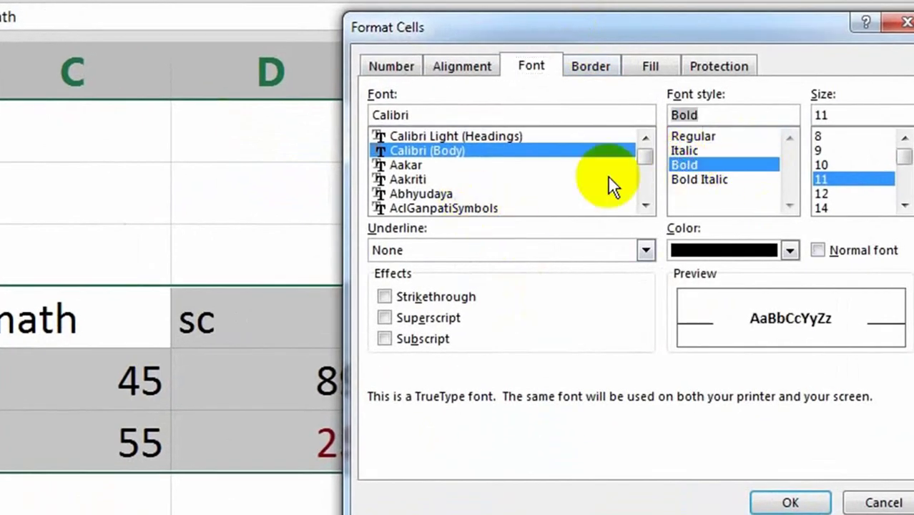
pyautogui.click(685, 151)
pyautogui.click(815, 207)
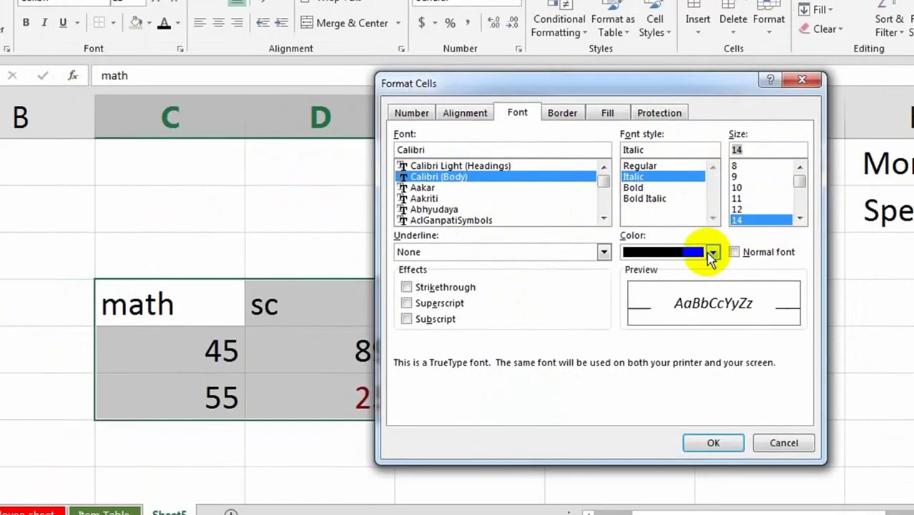
pyautogui.click(713, 252)
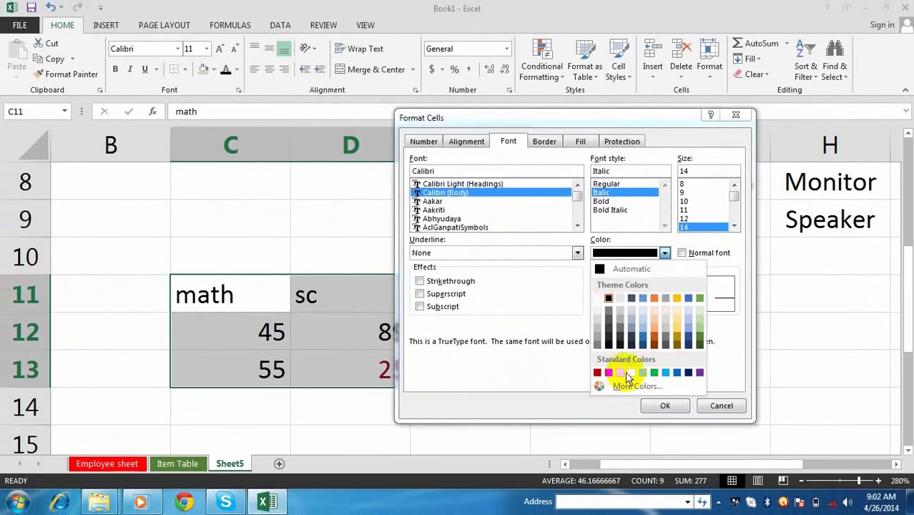
pyautogui.click(629, 373)
pyautogui.click(664, 405)
pyautogui.click(462, 329)
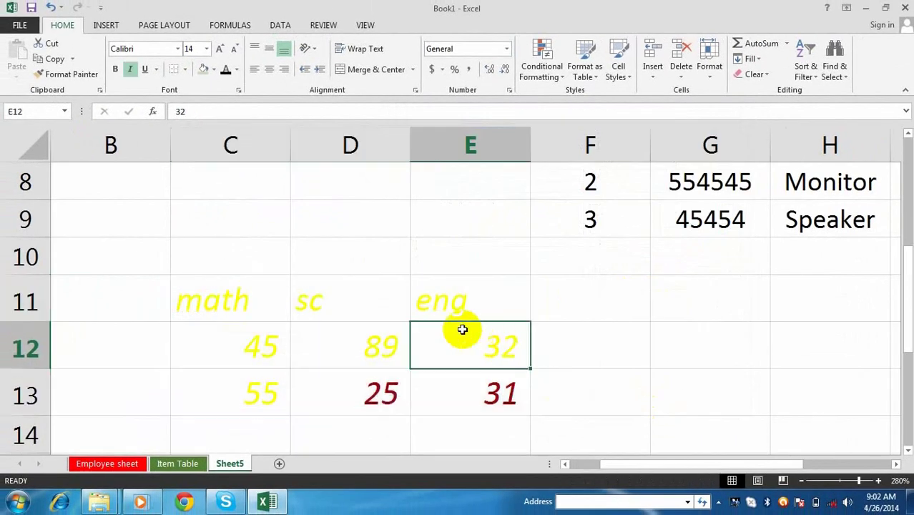
# - Make the scores table bold Abhyudaya, then switch its font to Calibri Light
pyautogui.moveTo(239, 300); pyautogui.dragTo(465, 380)
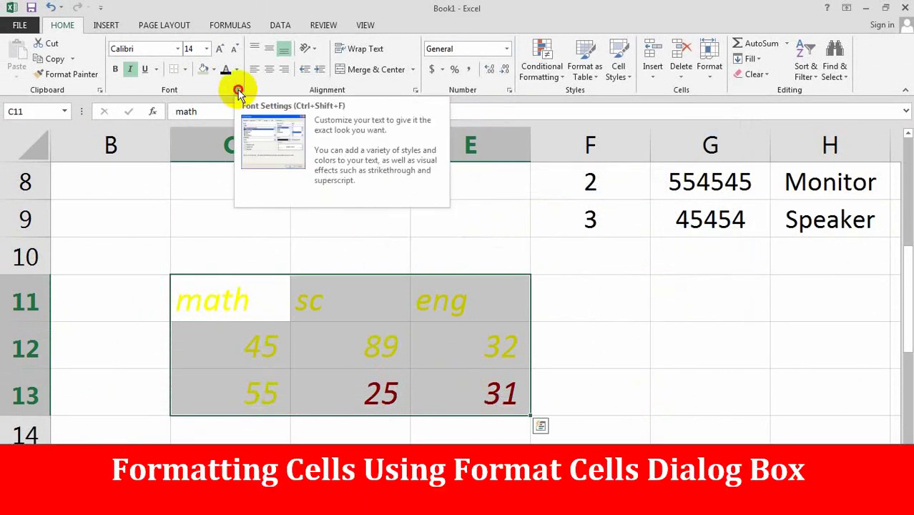
pyautogui.click(238, 92)
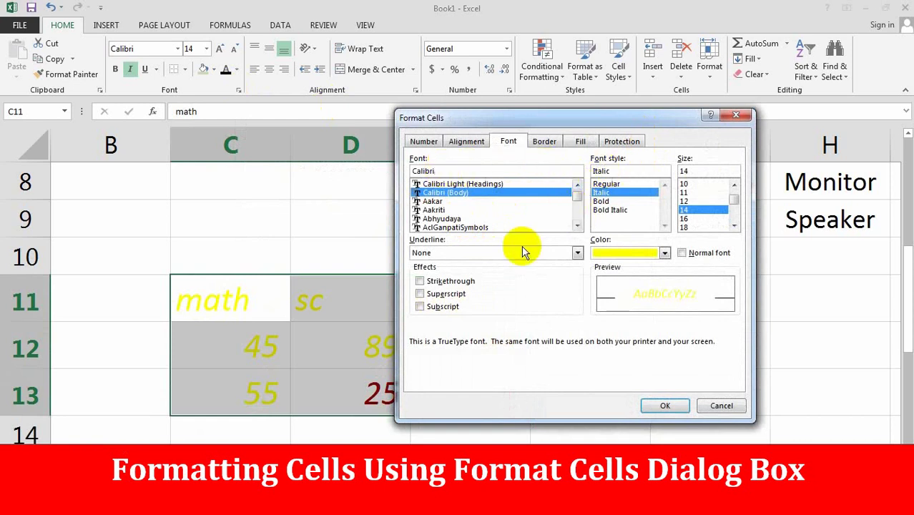
pyautogui.click(578, 253)
pyautogui.click(563, 264)
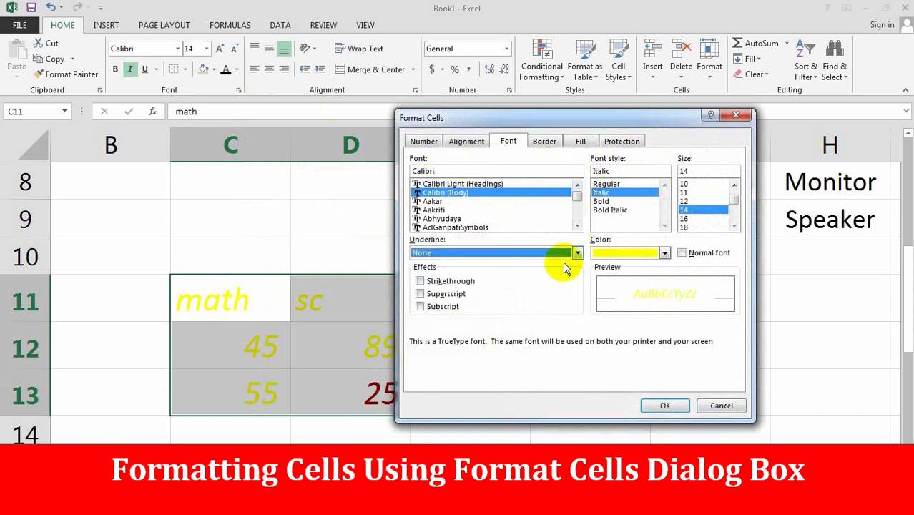
pyautogui.click(607, 203)
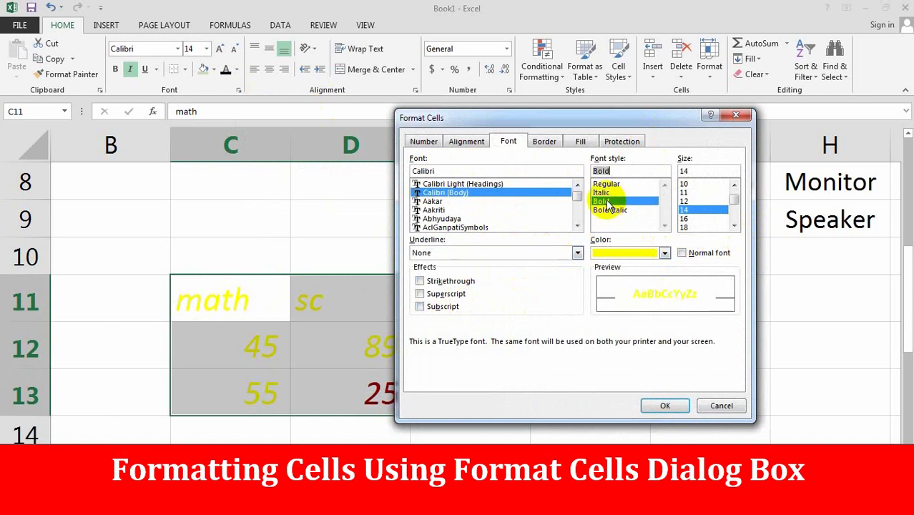
pyautogui.click(444, 218)
pyautogui.click(665, 405)
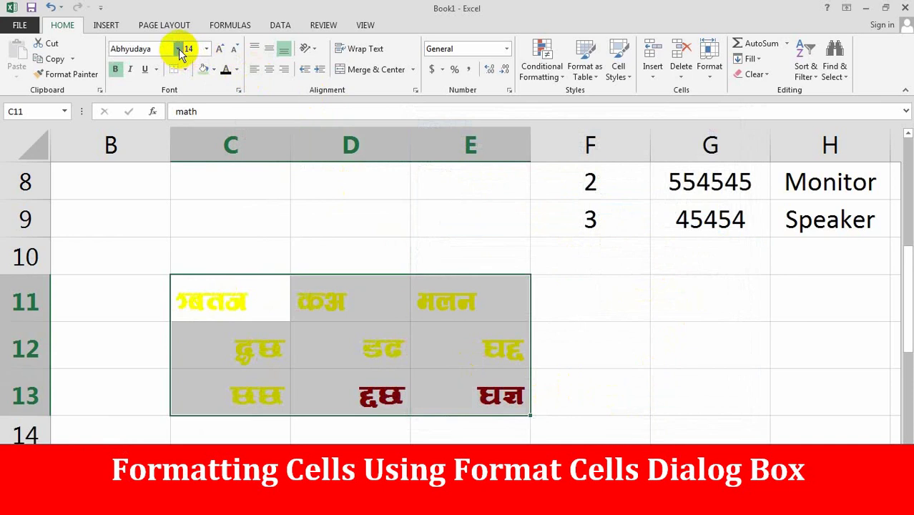
pyautogui.click(178, 50)
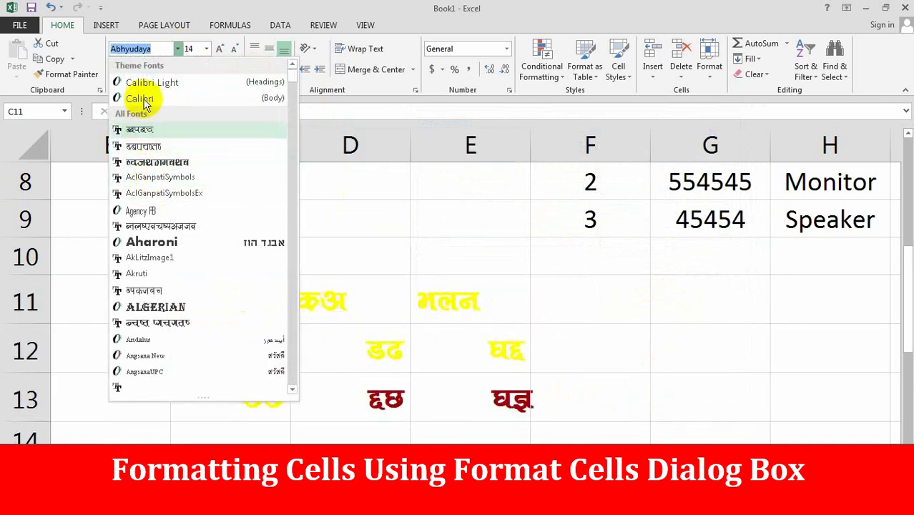
pyautogui.click(147, 82)
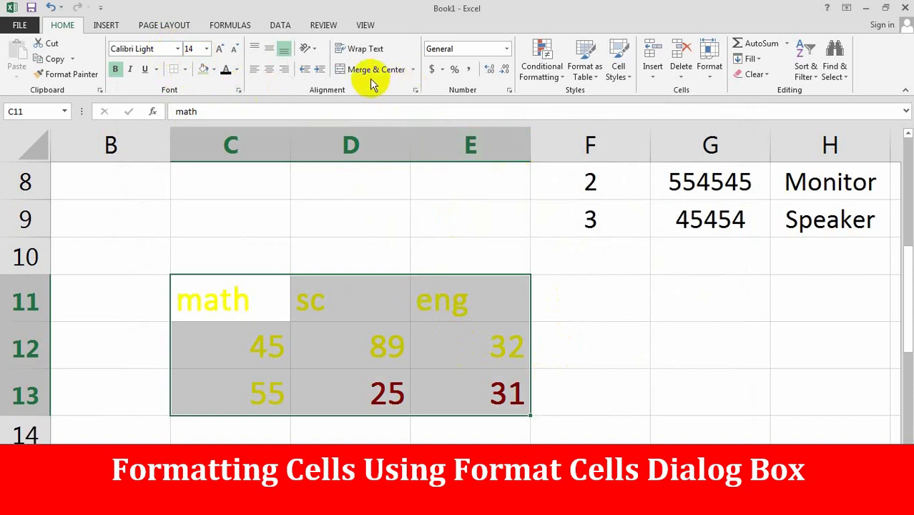
# - Turn on Wrap text and set Horizontal and Vertical alignment to Center for the table
pyautogui.click(416, 92)
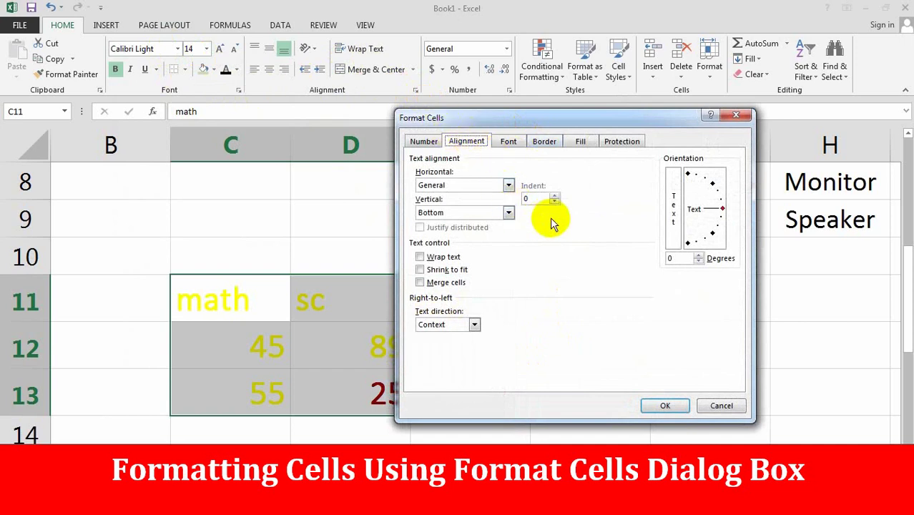
pyautogui.click(420, 258)
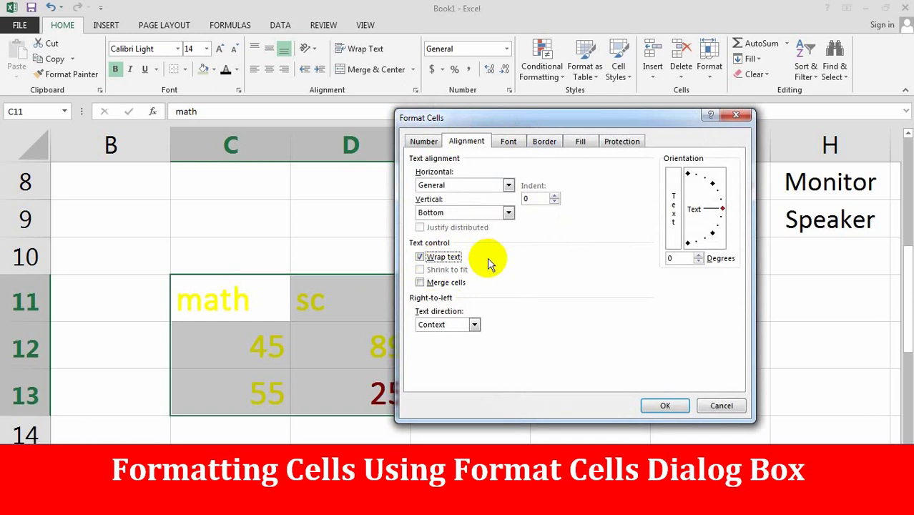
pyautogui.click(508, 186)
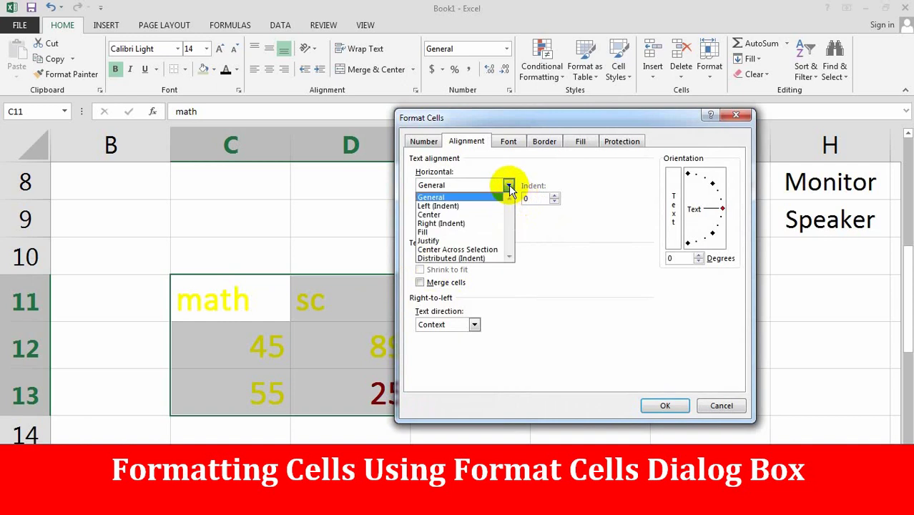
pyautogui.click(434, 214)
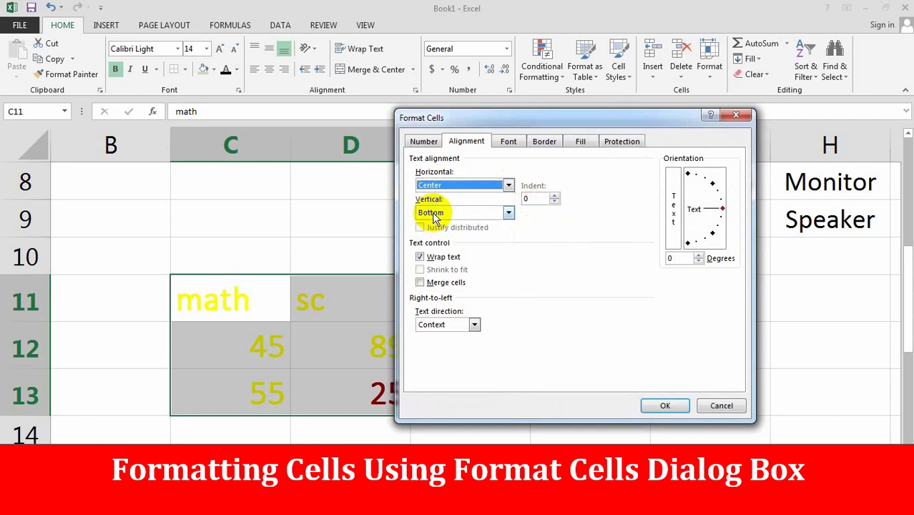
pyautogui.click(509, 213)
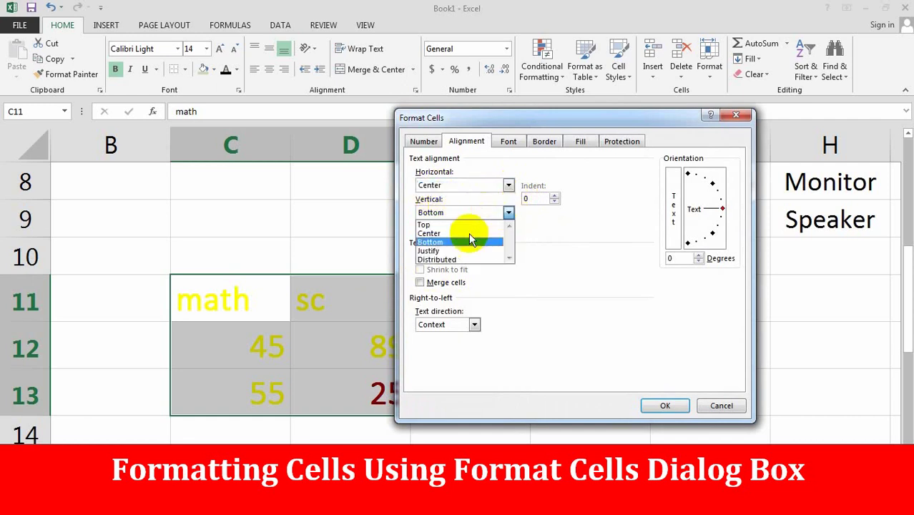
pyautogui.click(435, 234)
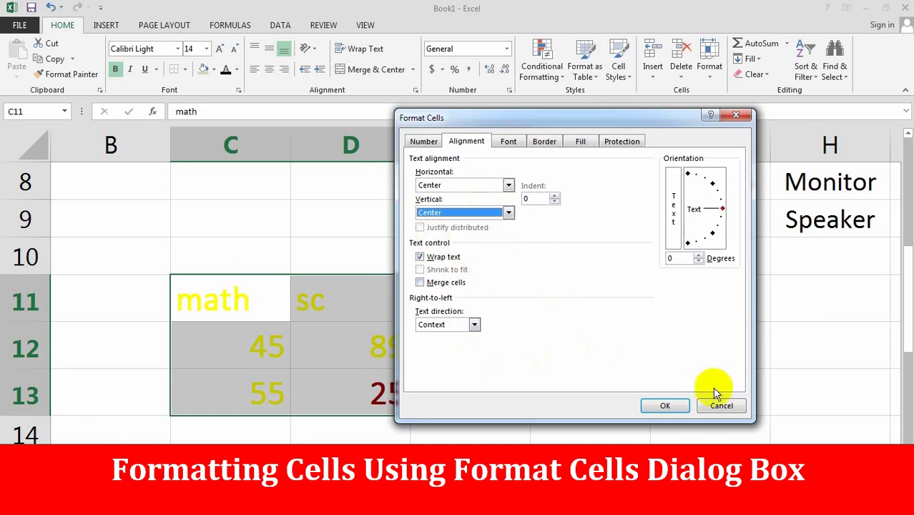
pyautogui.click(655, 406)
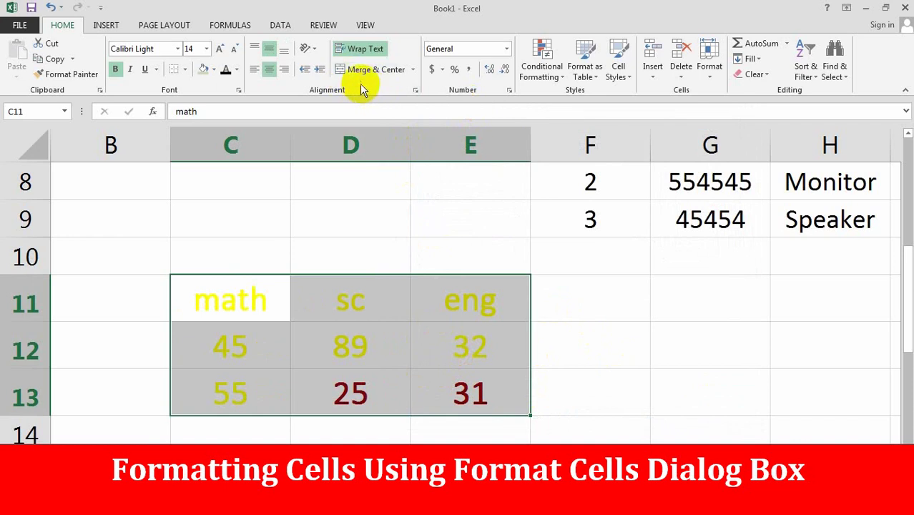
# - Rotate the scores table text to 30 degrees, then select B11:F13
pyautogui.click(416, 91)
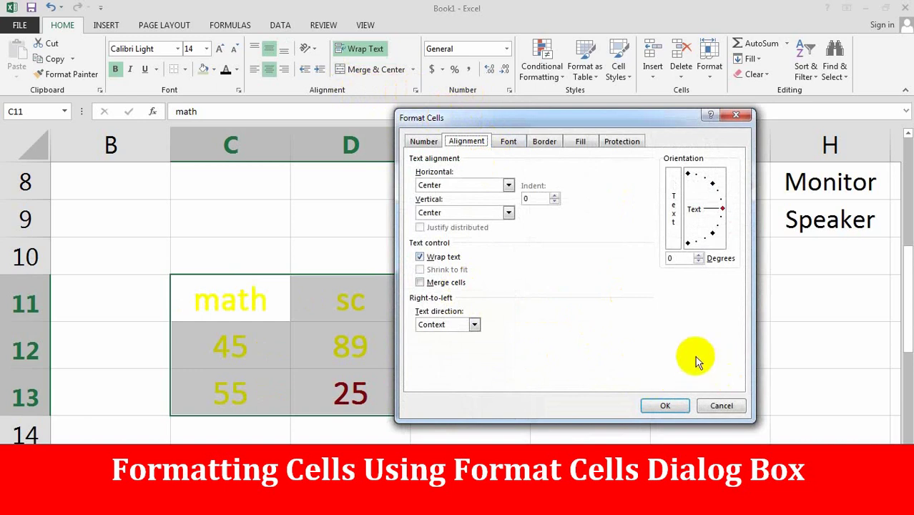
pyautogui.click(719, 200)
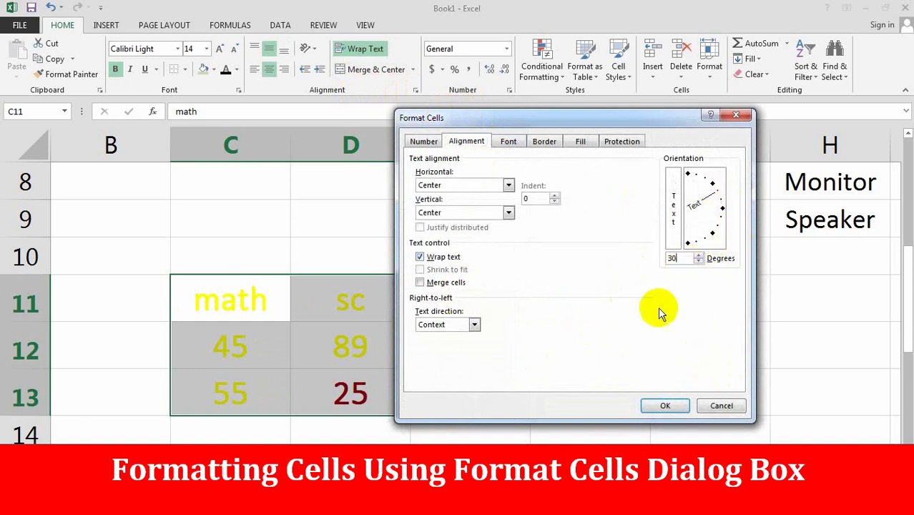
pyautogui.click(666, 407)
pyautogui.click(445, 349)
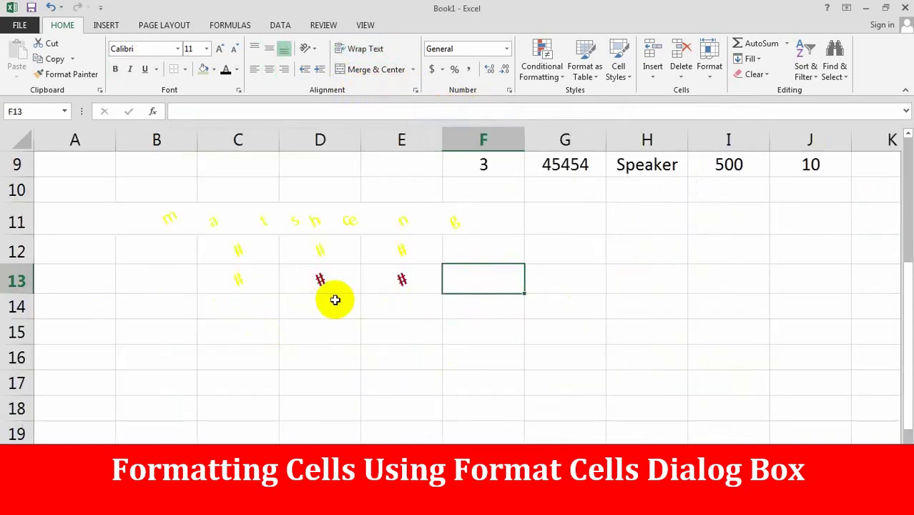
pyautogui.click(339, 281)
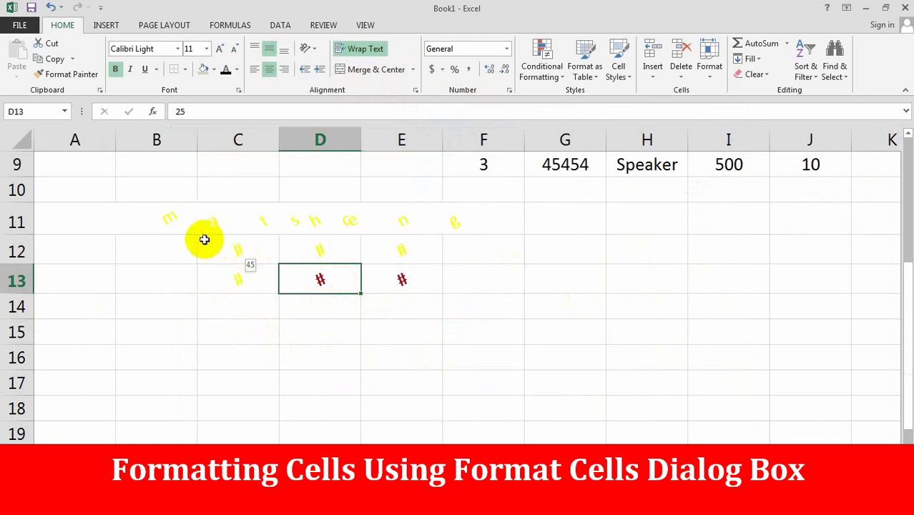
pyautogui.moveTo(176, 215); pyautogui.dragTo(501, 287)
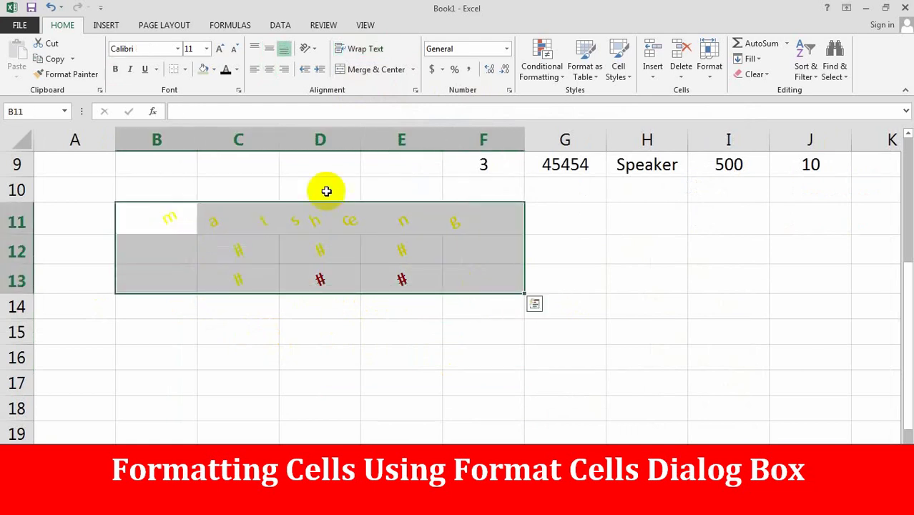
# - Shrink the table text to font size 8
pyautogui.click(206, 50)
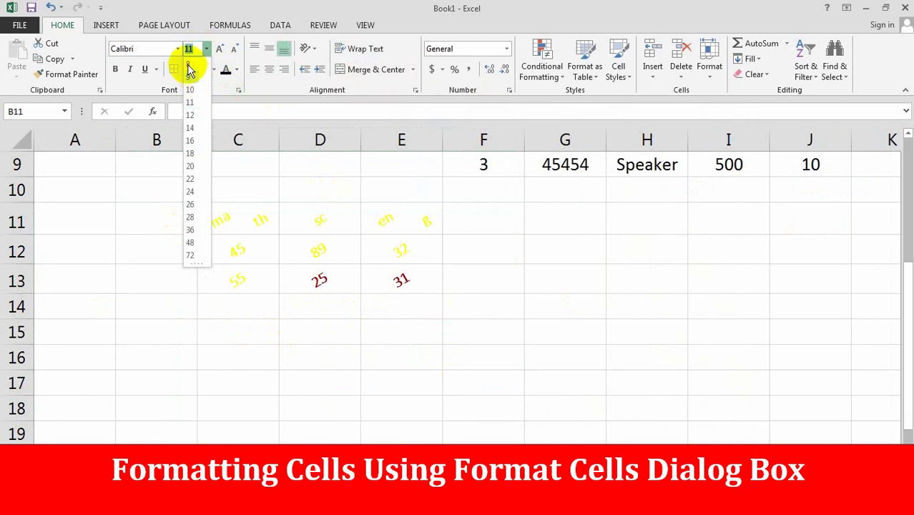
pyautogui.click(190, 66)
pyautogui.click(351, 339)
# - Select C11:E13 and tilt its text to 15 degrees through Format Cells Alignment
pyautogui.moveTo(229, 221); pyautogui.dragTo(396, 281)
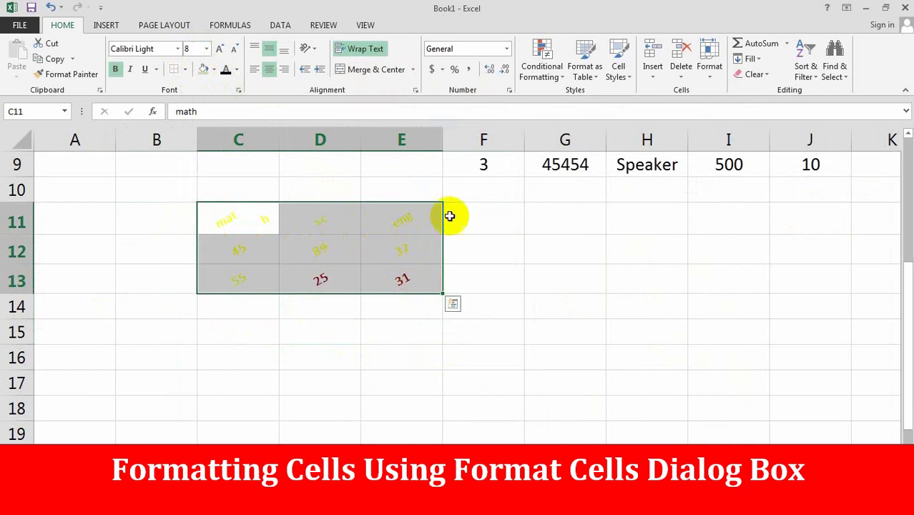
pyautogui.click(415, 90)
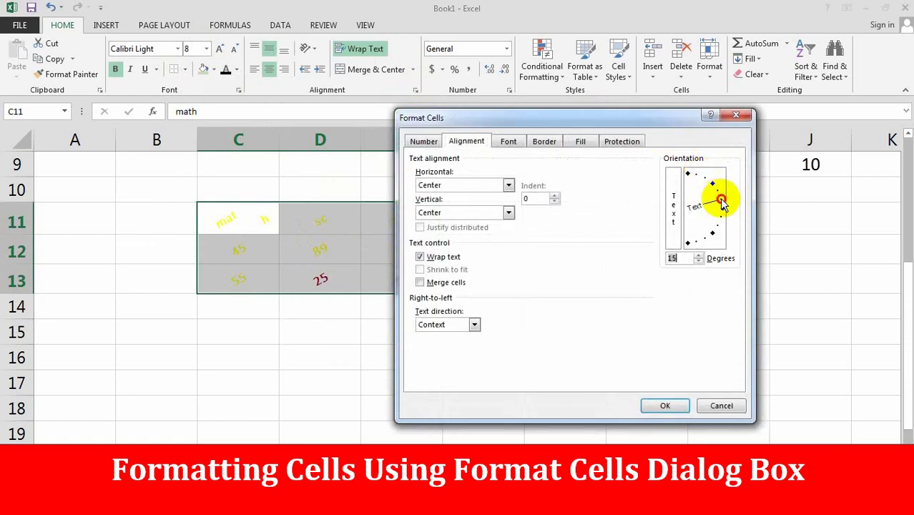
pyautogui.click(665, 405)
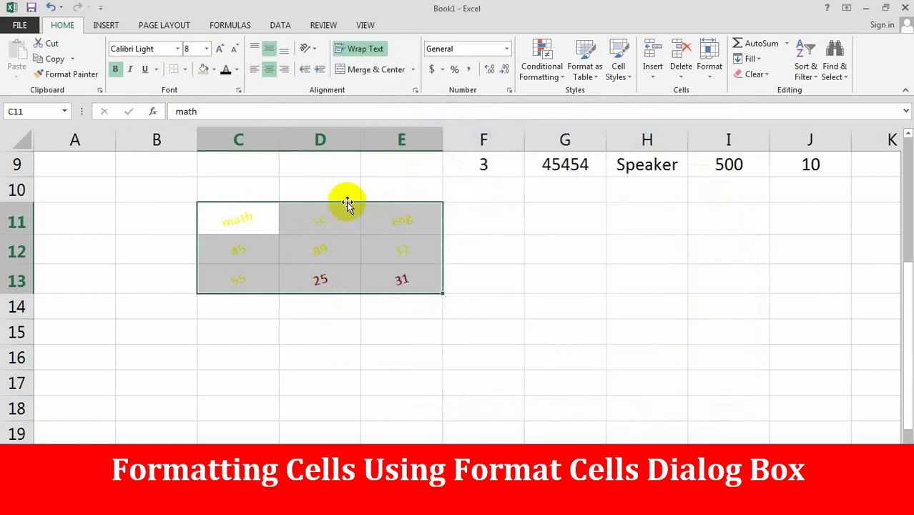
pyautogui.click(415, 90)
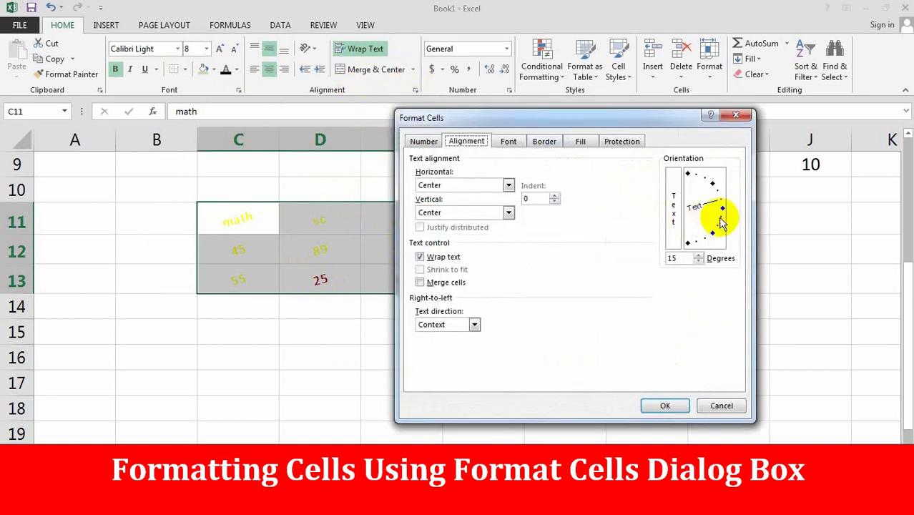
pyautogui.click(664, 405)
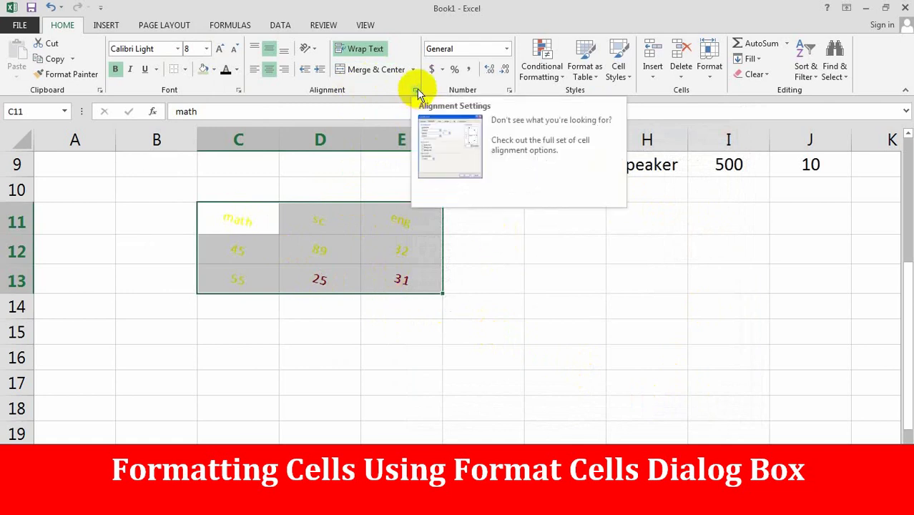
# - Make the scores C12:E13 dark blue and bring up their Number format options
pyautogui.click(510, 91)
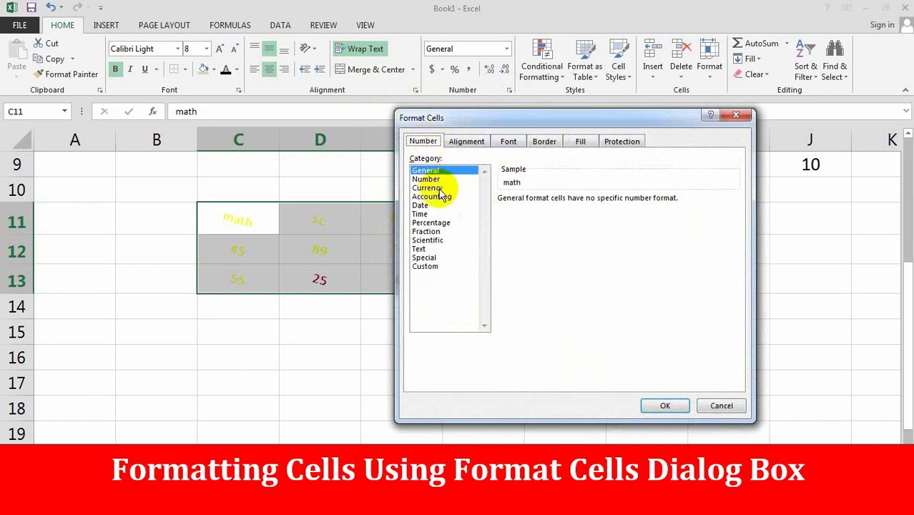
pyautogui.moveTo(432, 119); pyautogui.dragTo(582, 144)
pyautogui.click(870, 431)
pyautogui.click(472, 280)
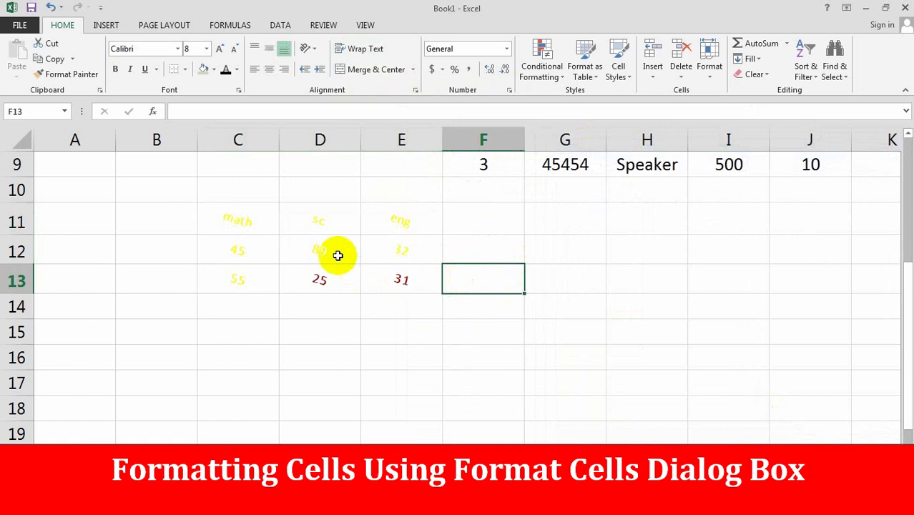
pyautogui.moveTo(230, 249); pyautogui.dragTo(403, 282)
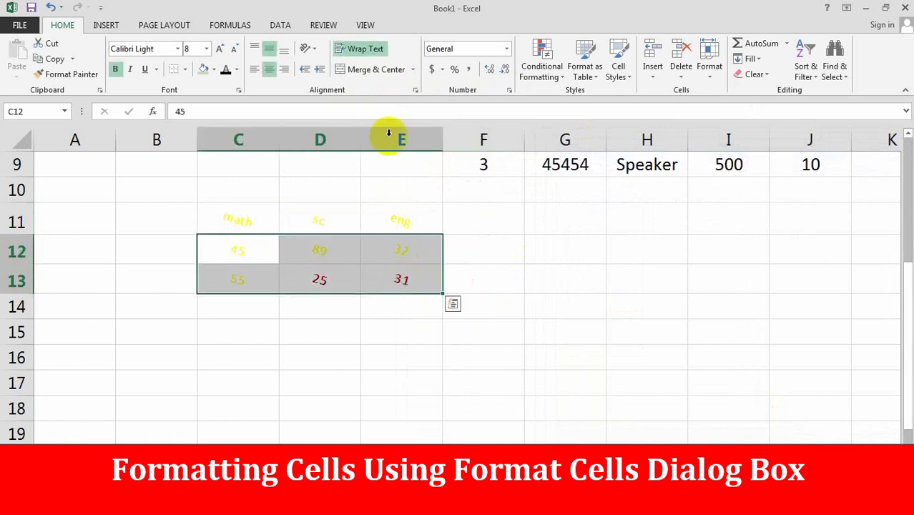
pyautogui.click(236, 69)
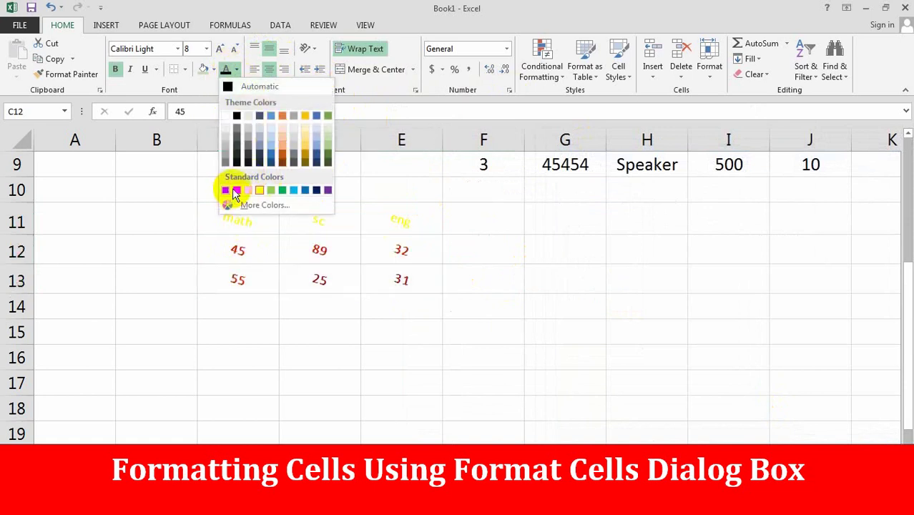
pyautogui.click(317, 163)
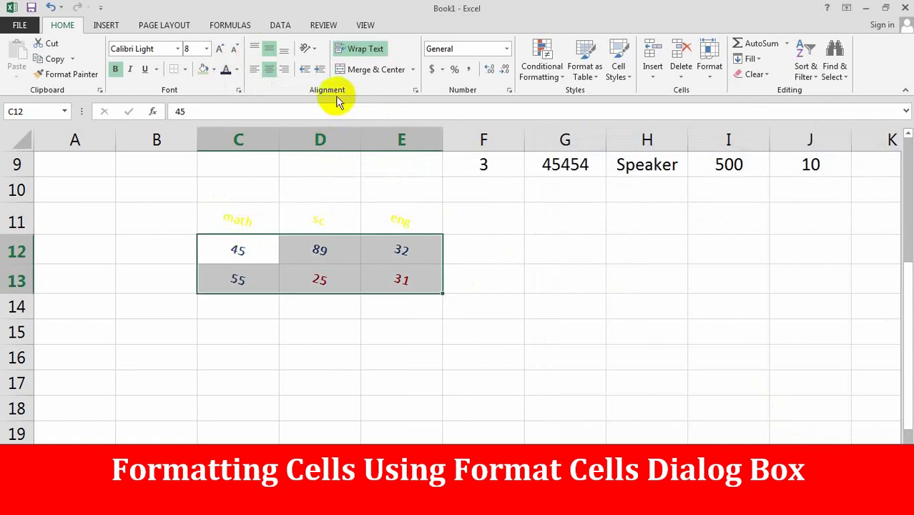
pyautogui.click(509, 90)
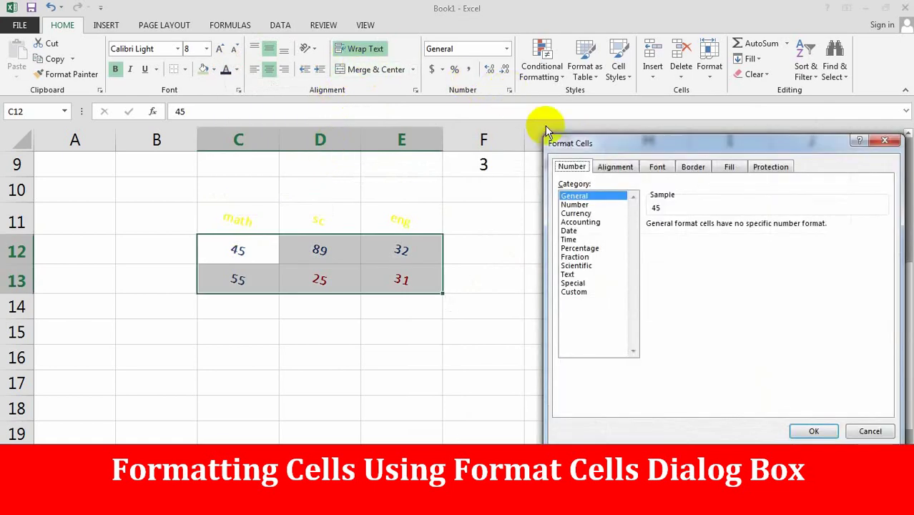
# - Compare several number categories, then apply Number format with 3 decimal places to the scores
pyautogui.click(577, 205)
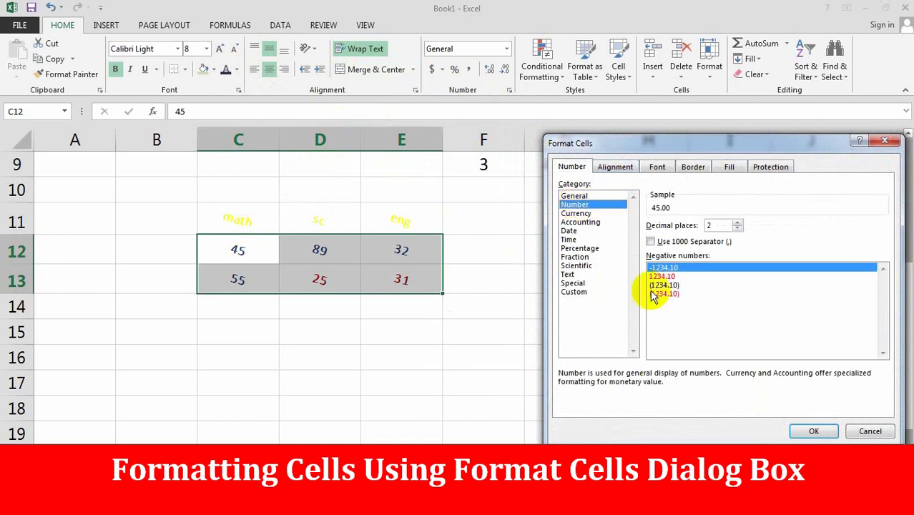
pyautogui.click(580, 222)
pyautogui.click(587, 248)
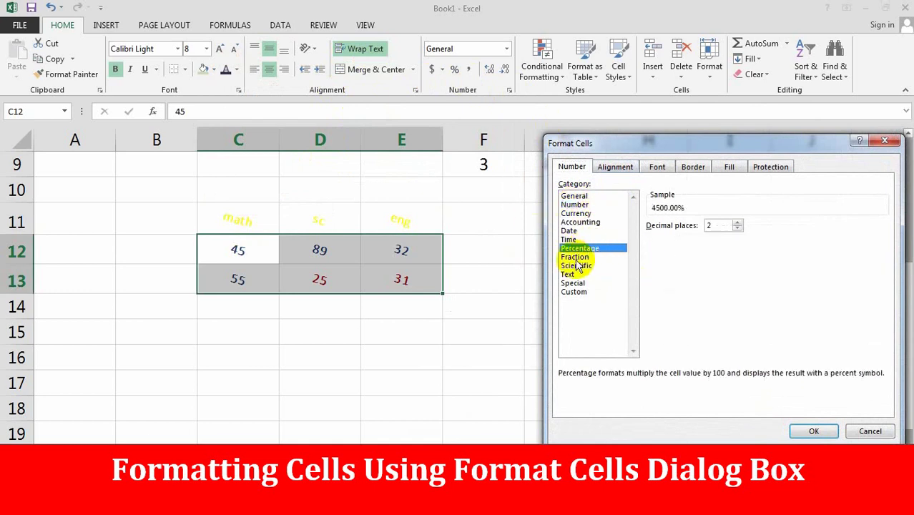
pyautogui.click(578, 257)
pyautogui.click(579, 266)
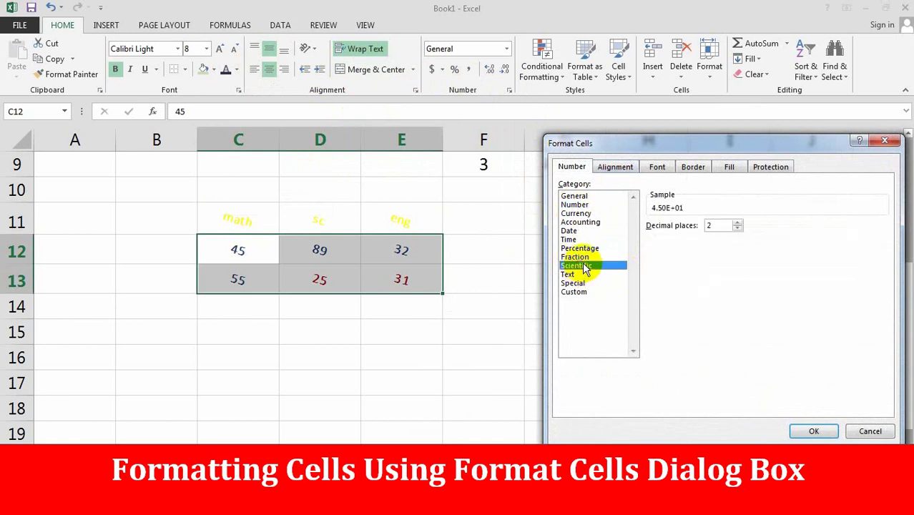
pyautogui.click(572, 167)
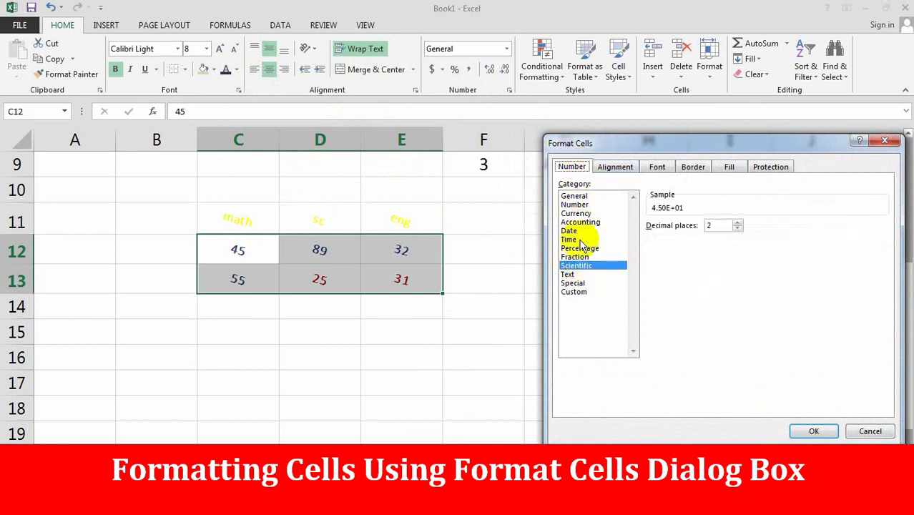
pyautogui.click(583, 206)
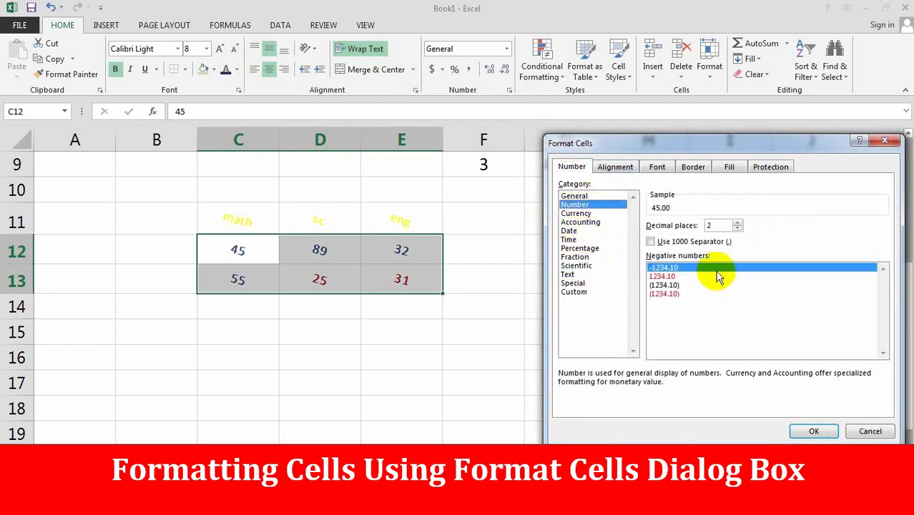
pyautogui.click(739, 221)
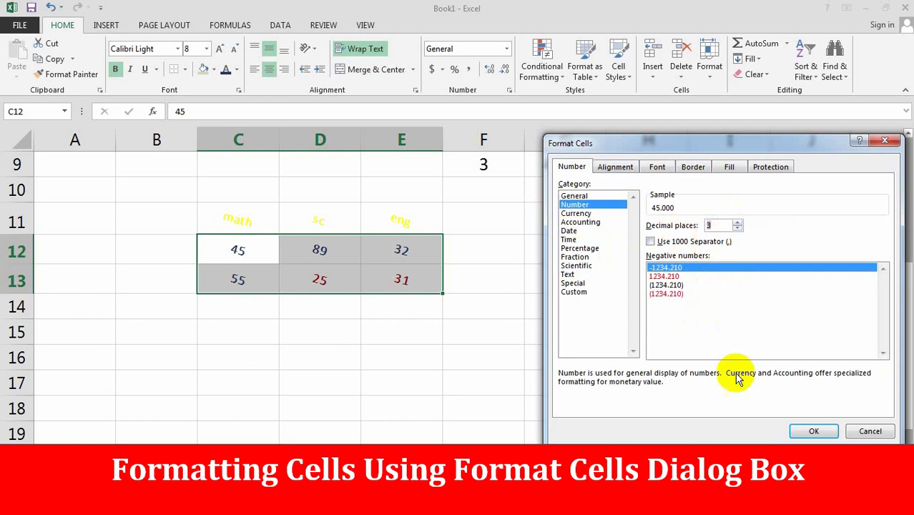
pyautogui.click(814, 430)
# - Reformat scores C12:E13 to one decimal place, showing 45.0, 89.0, 32.0 and so on
pyautogui.click(427, 342)
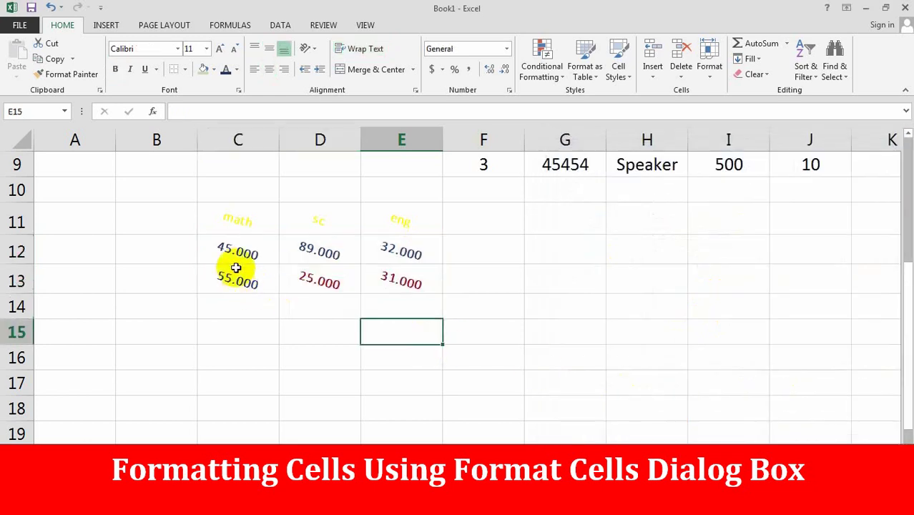
pyautogui.moveTo(239, 261); pyautogui.dragTo(429, 284)
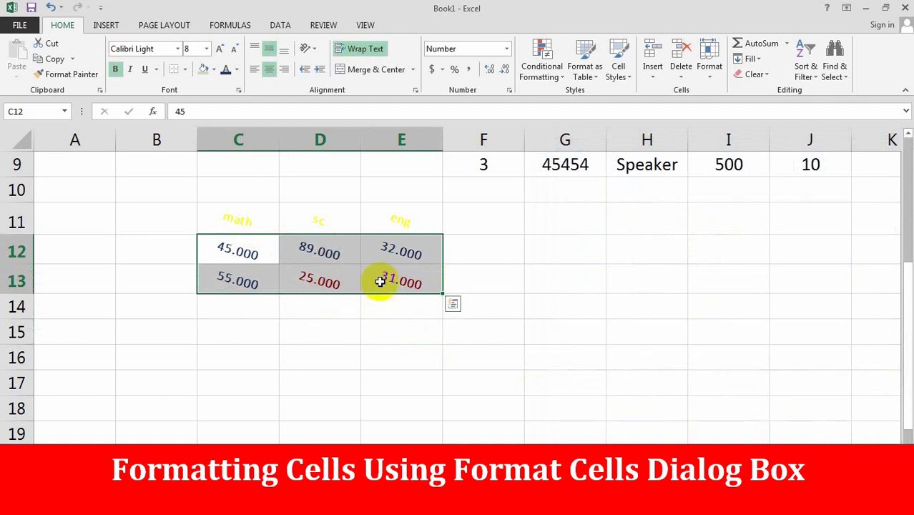
pyautogui.click(510, 89)
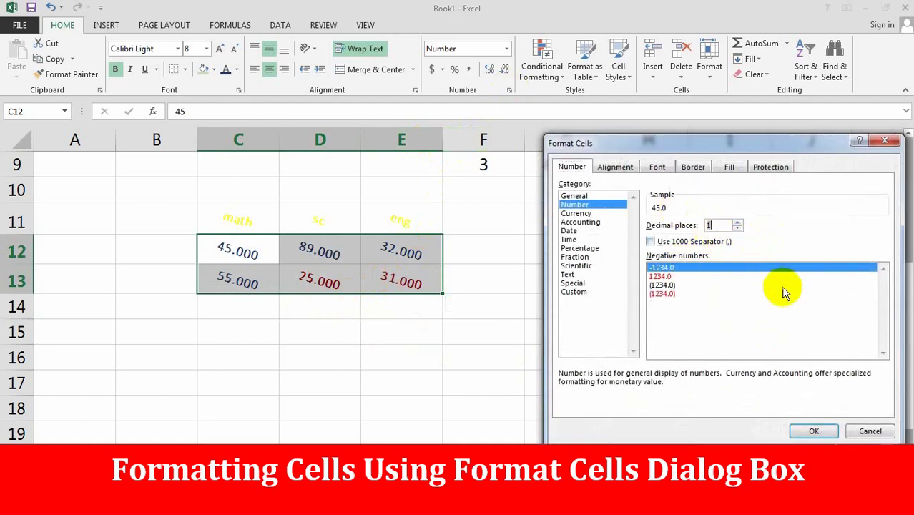
pyautogui.click(815, 431)
pyautogui.click(312, 251)
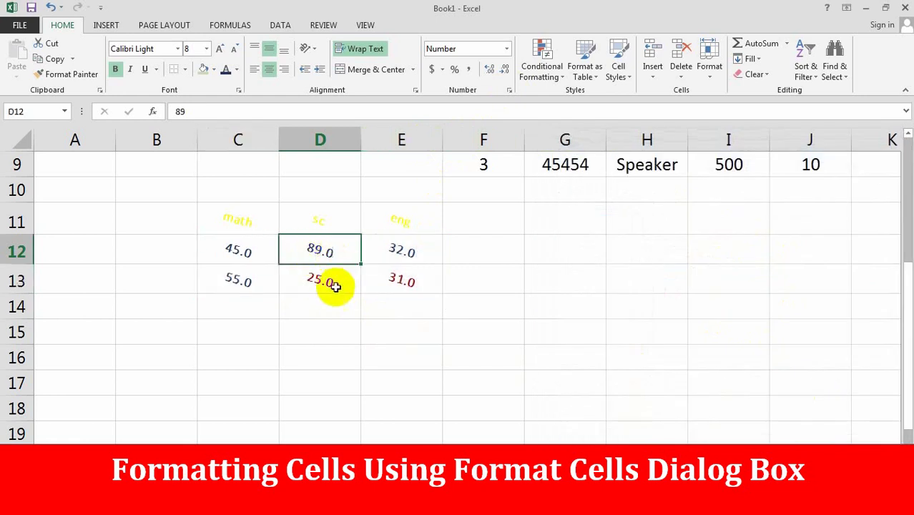
pyautogui.click(367, 324)
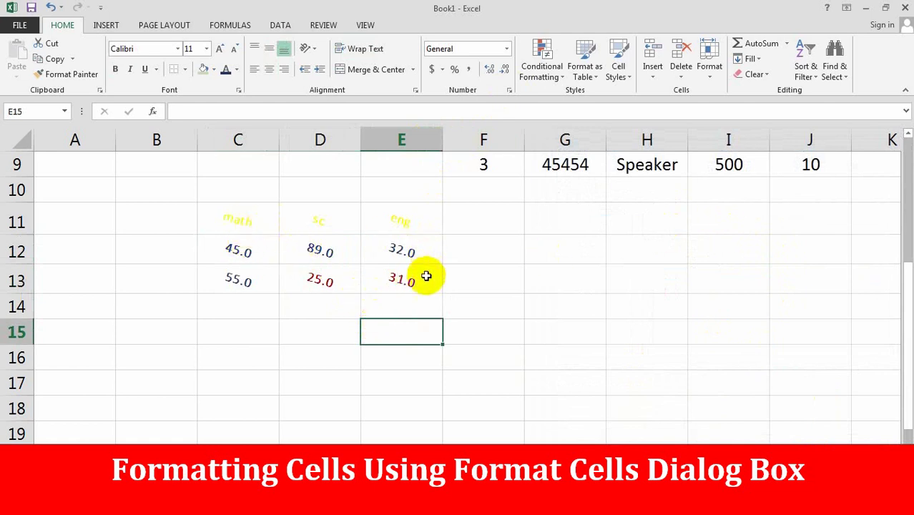
# - Reselect C11:E13 and rotate its text to 18 degrees in Format Cells Alignment
pyautogui.moveTo(246, 222); pyautogui.dragTo(385, 272)
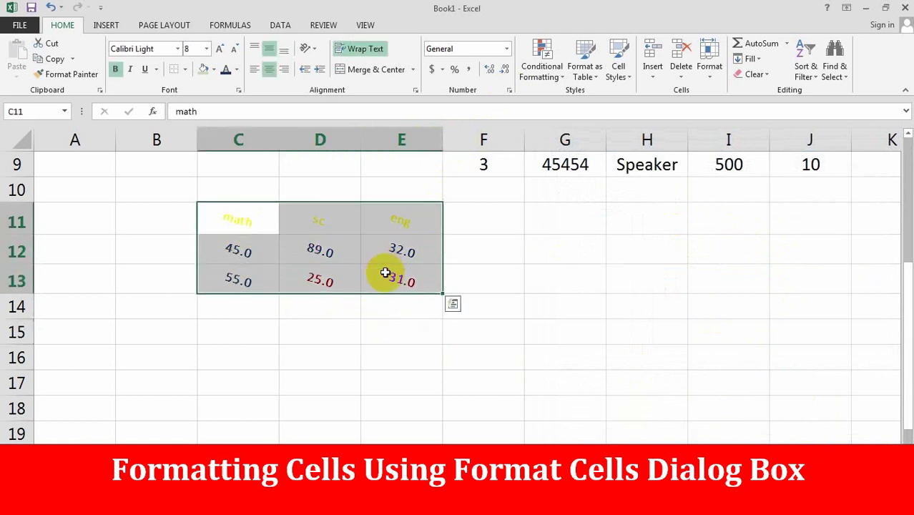
pyautogui.click(528, 325)
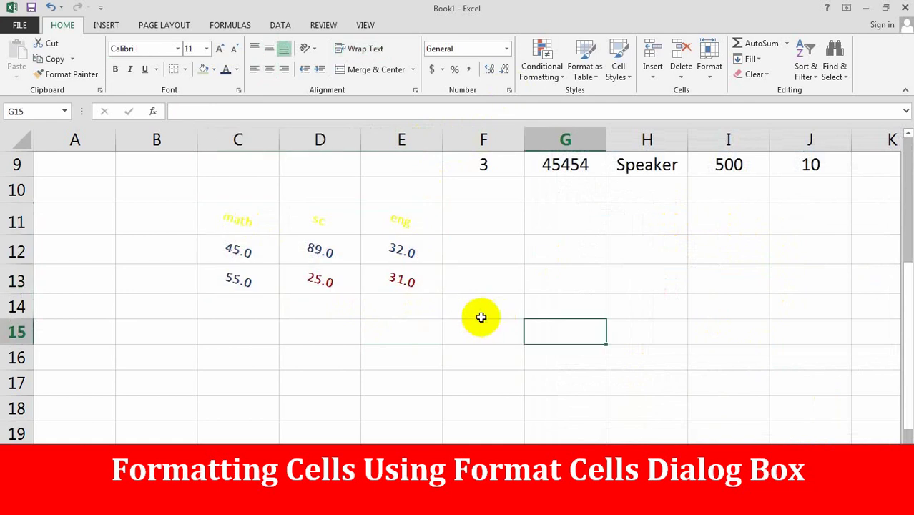
pyautogui.click(243, 222)
pyautogui.keyDown('shift'); pyautogui.click(402, 284); pyautogui.keyUp('shift')
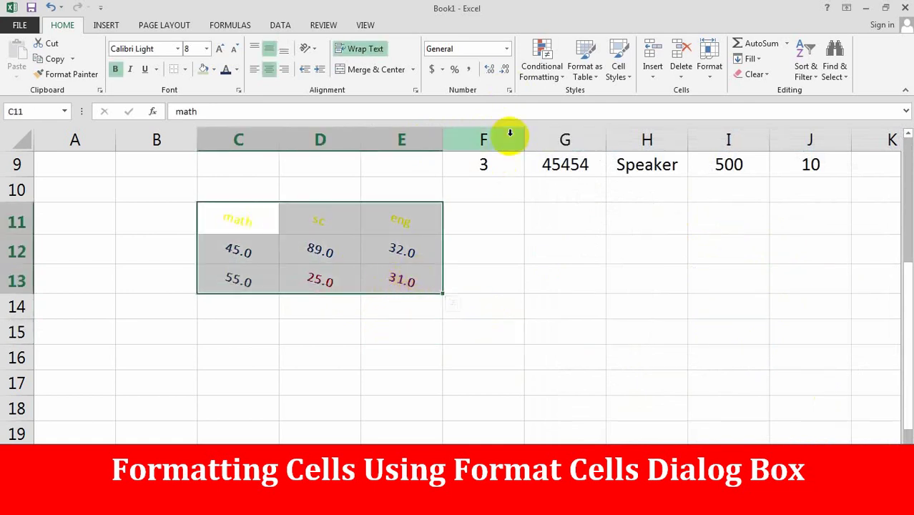
pyautogui.click(509, 90)
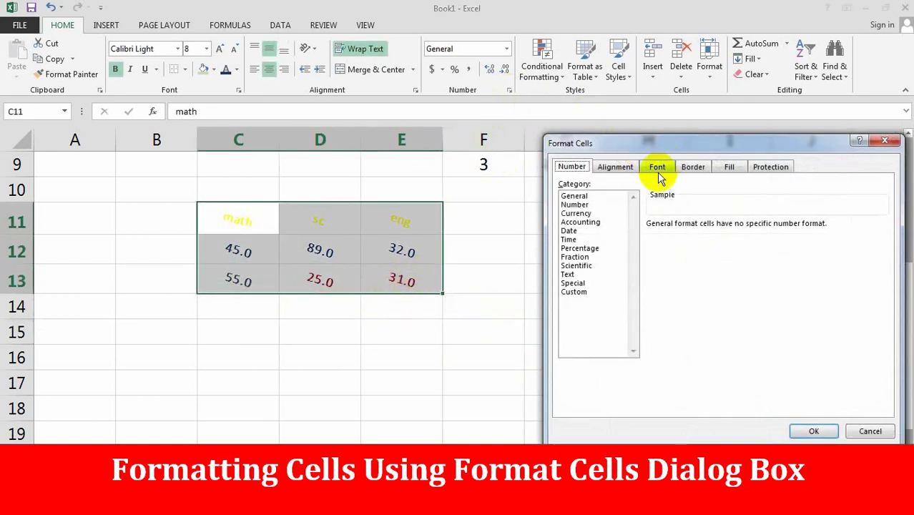
pyautogui.click(615, 166)
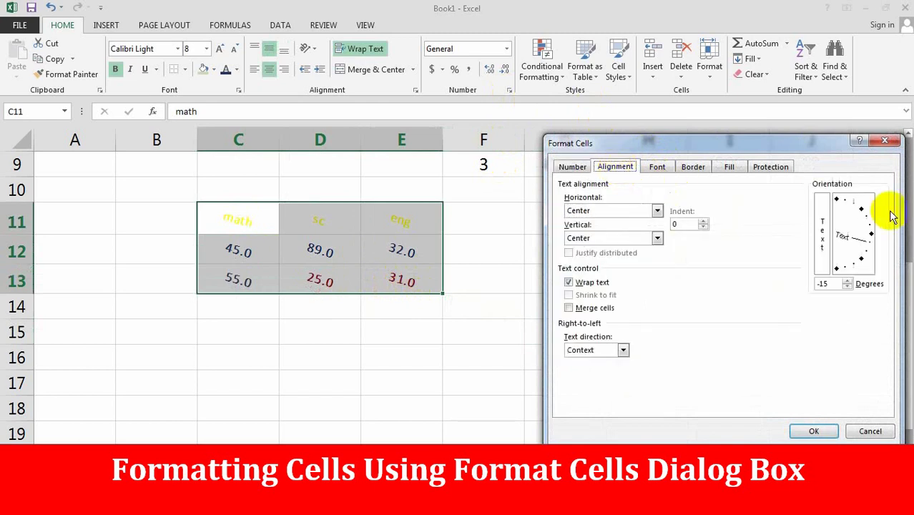
pyautogui.moveTo(867, 230); pyautogui.dragTo(868, 244)
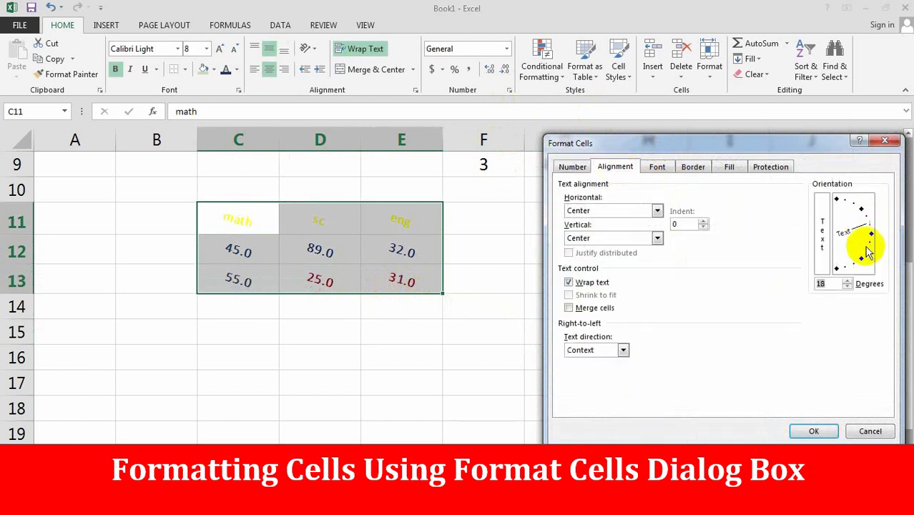
pyautogui.click(816, 431)
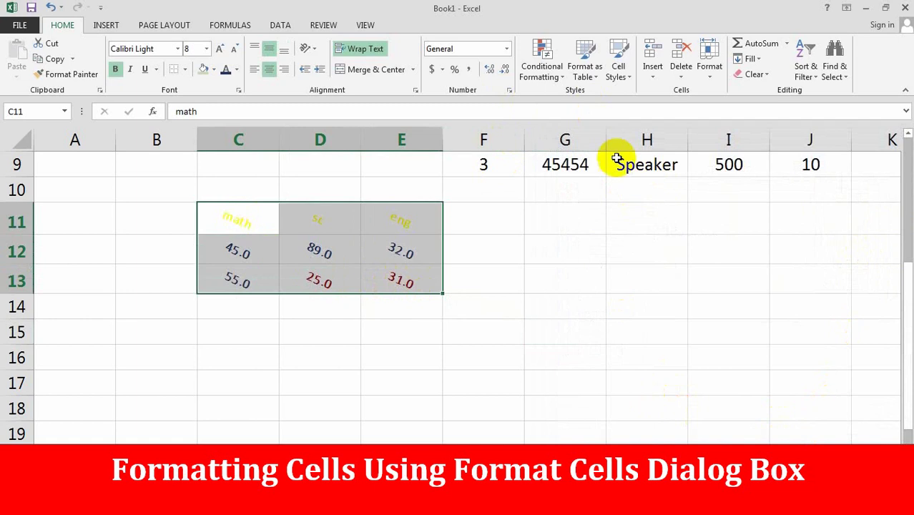
pyautogui.click(509, 90)
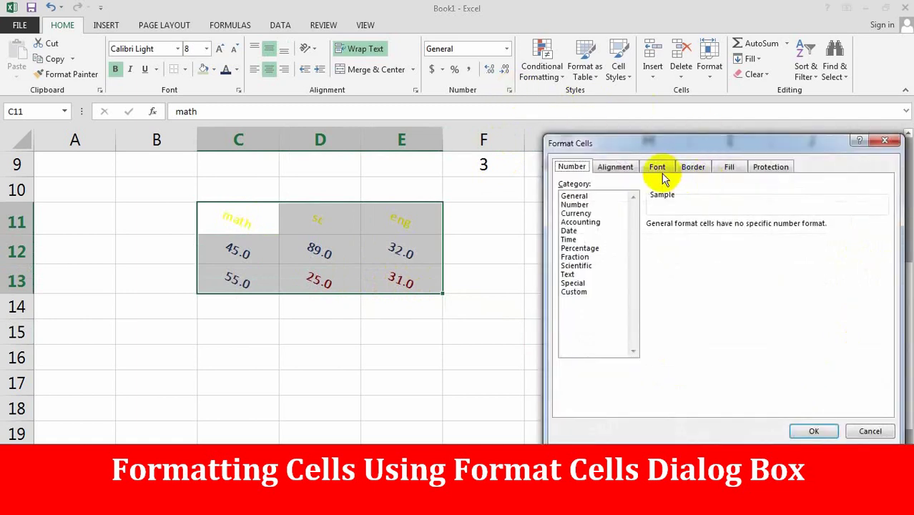
pyautogui.click(691, 167)
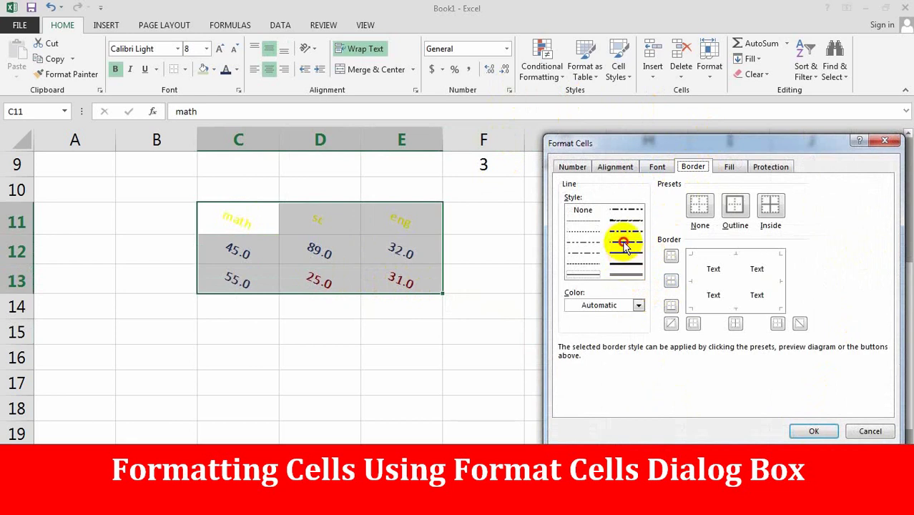
pyautogui.click(637, 306)
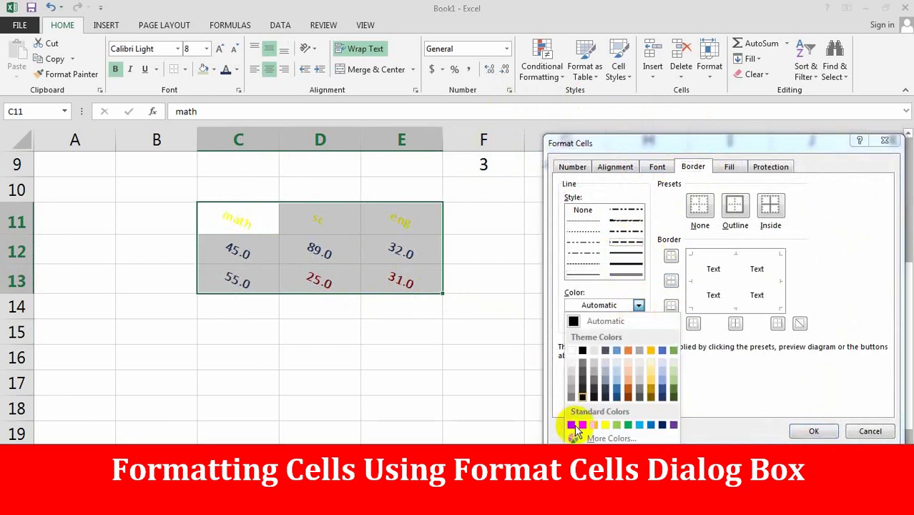
pyautogui.click(585, 426)
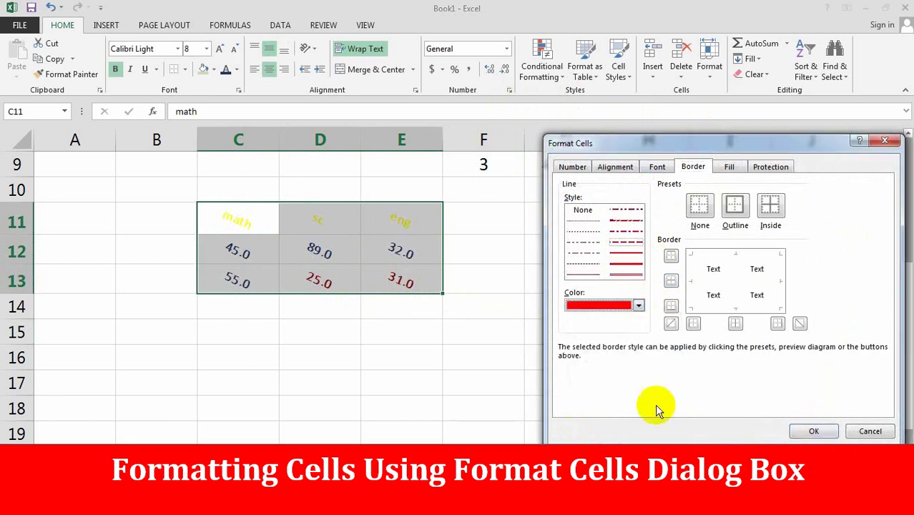
pyautogui.click(814, 432)
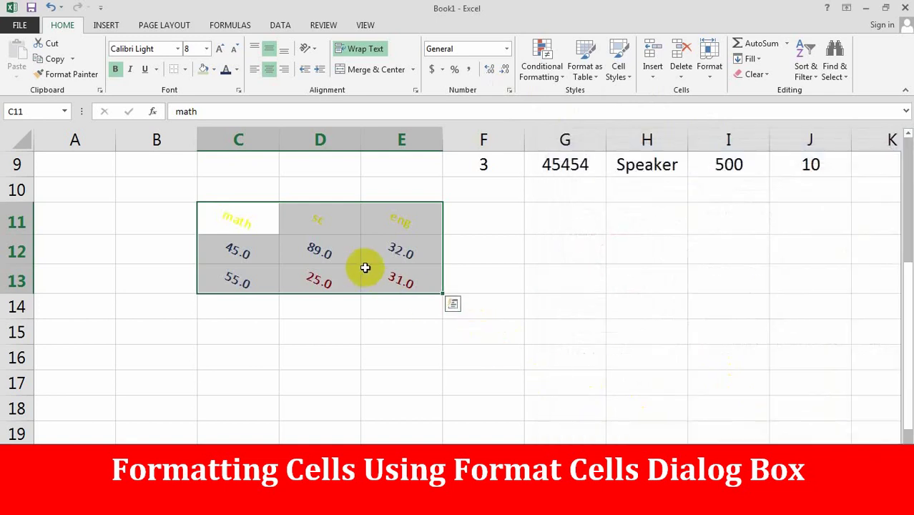
pyautogui.click(382, 315)
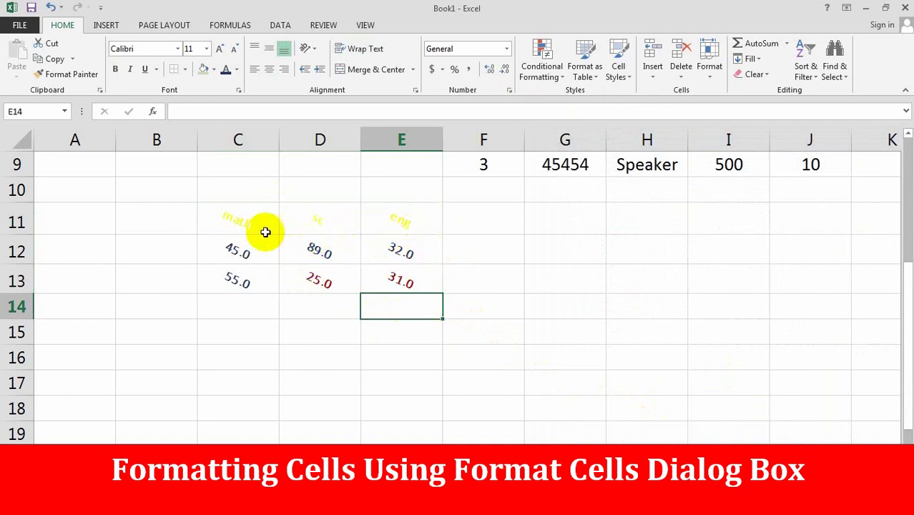
pyautogui.moveTo(245, 219); pyautogui.dragTo(384, 275)
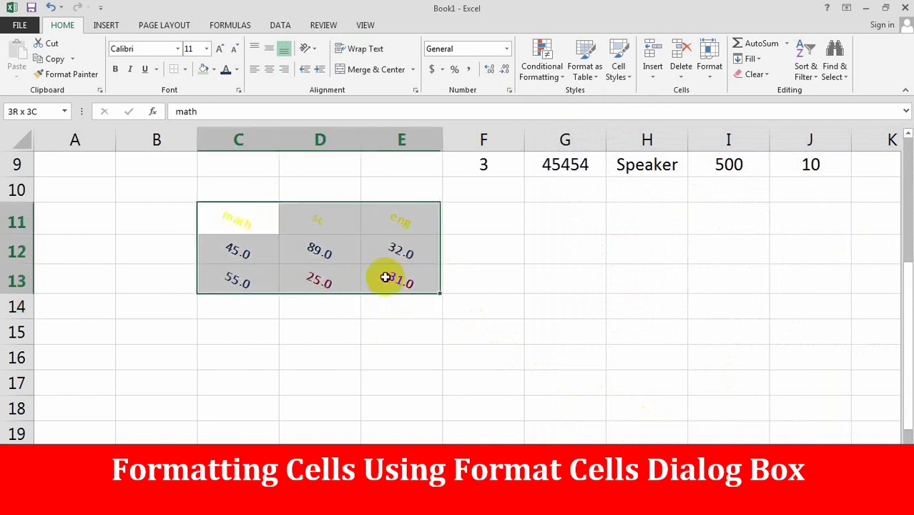
pyautogui.click(185, 70)
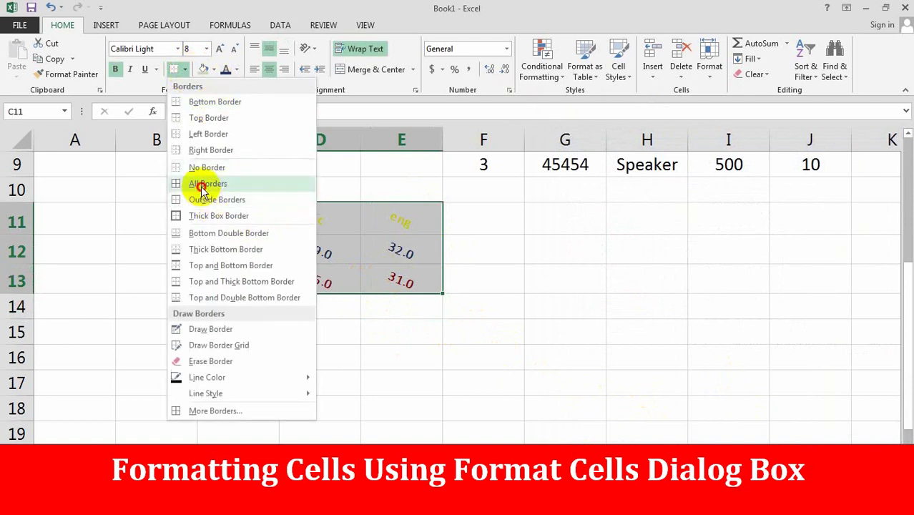
pyautogui.click(201, 179)
pyautogui.click(343, 349)
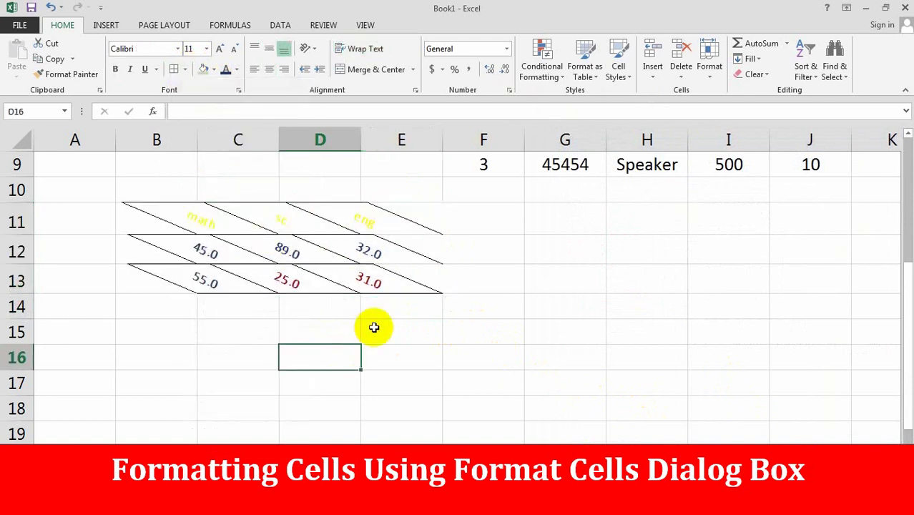
pyautogui.click(195, 236)
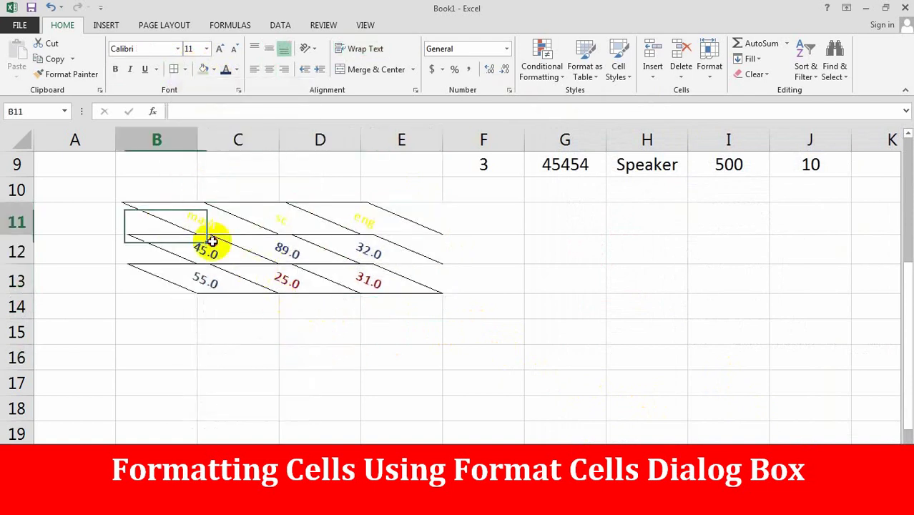
pyautogui.moveTo(212, 242); pyautogui.dragTo(406, 288)
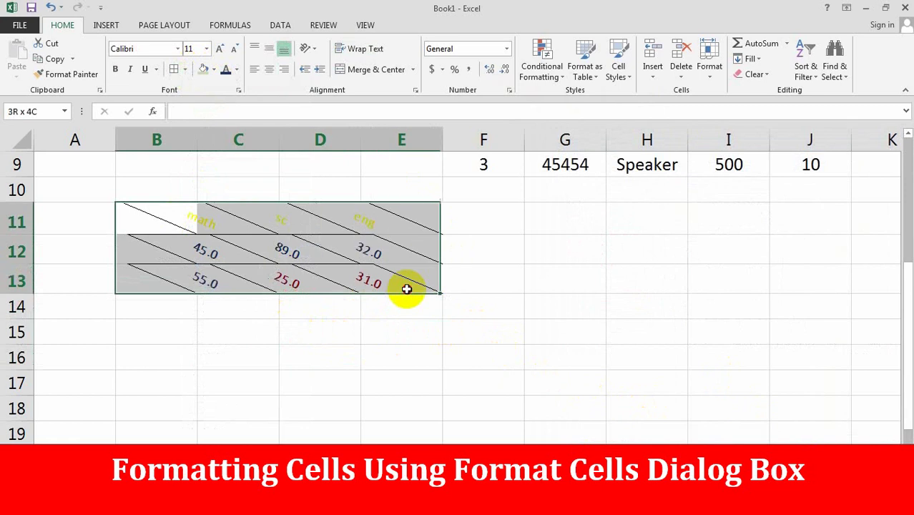
pyautogui.click(185, 70)
pyautogui.click(207, 168)
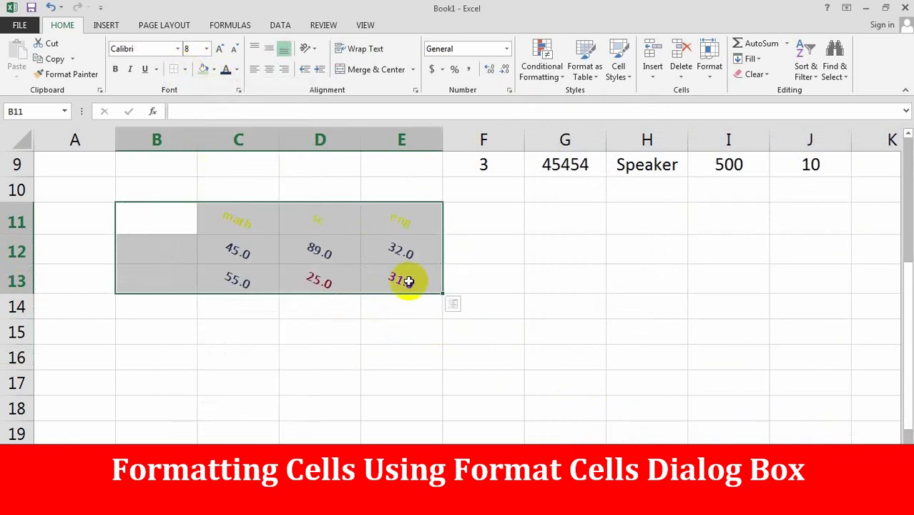
pyautogui.click(451, 331)
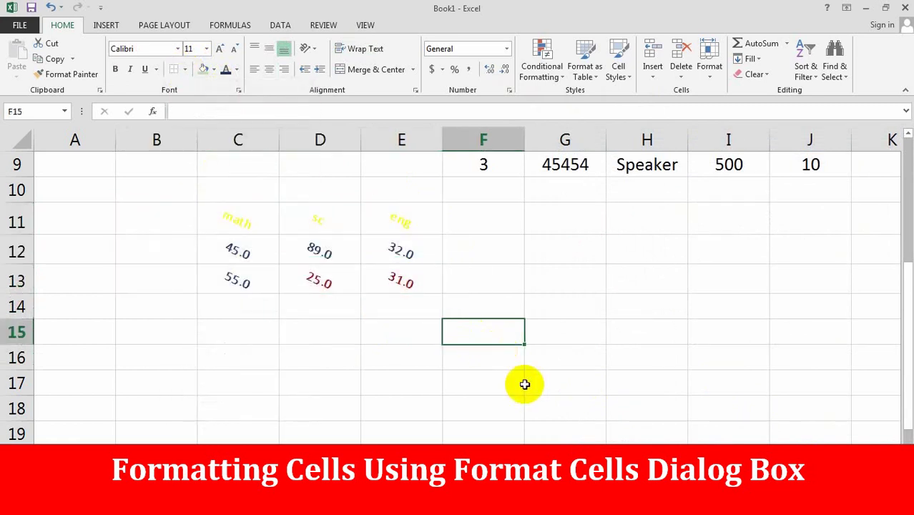
pyautogui.click(229, 221)
# - Add an outline and inner dividing borders to header row C11:E11, then check each header cell
pyautogui.moveTo(369, 218); pyautogui.dragTo(414, 218)
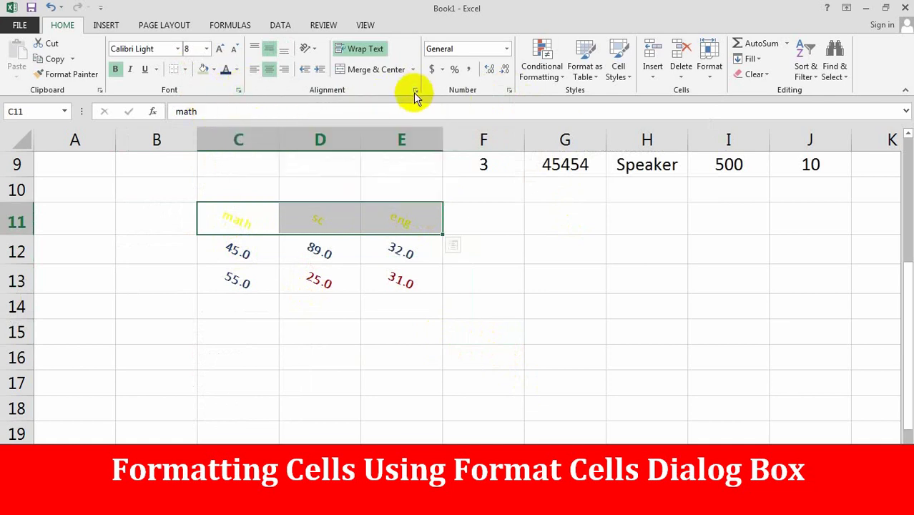
pyautogui.click(509, 91)
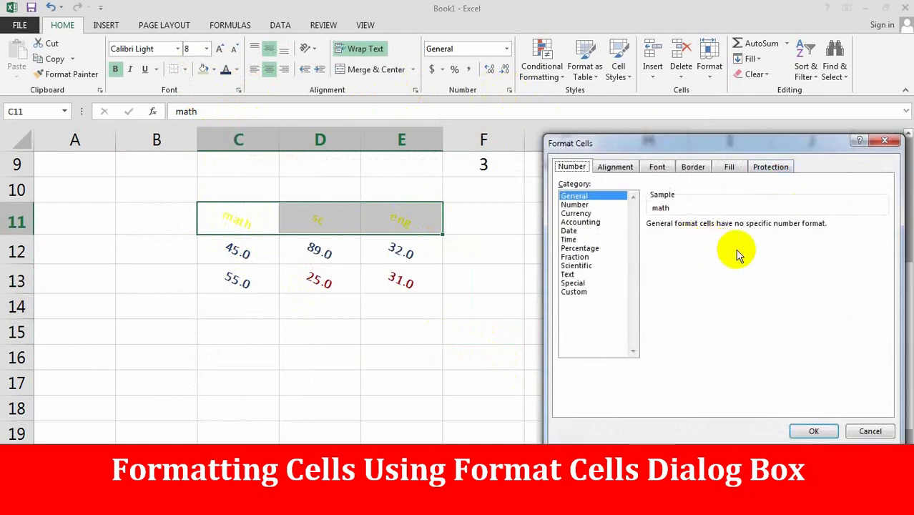
pyautogui.click(692, 167)
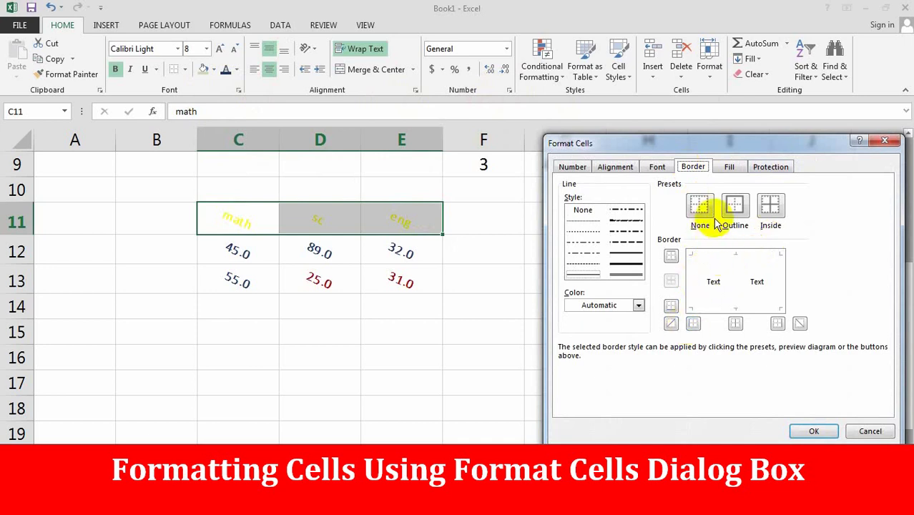
pyautogui.click(737, 215)
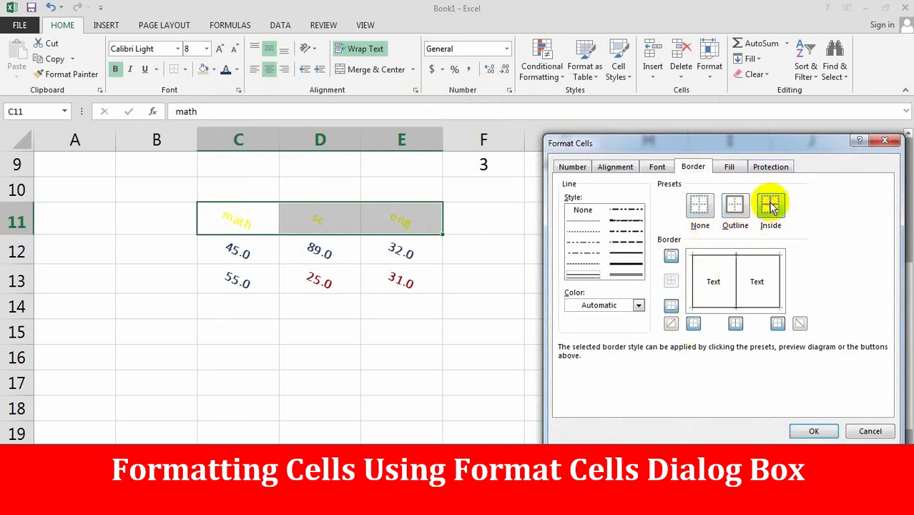
pyautogui.click(771, 206)
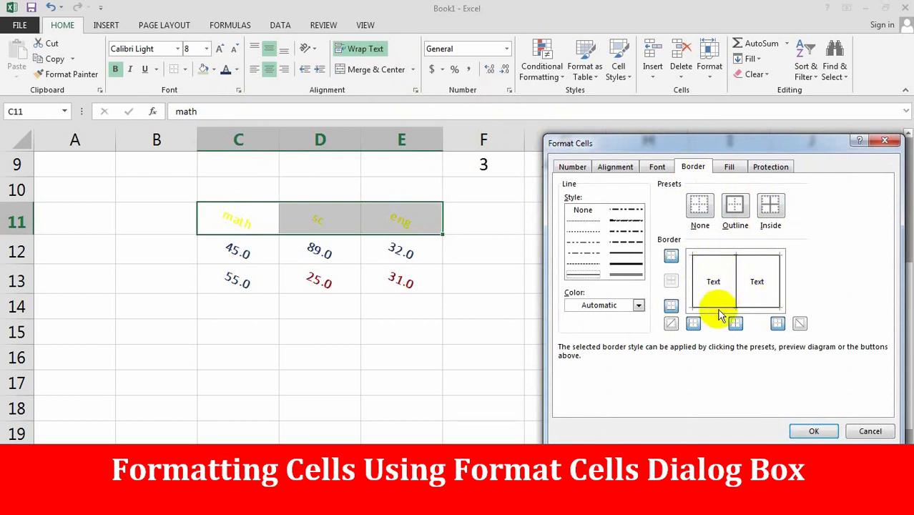
pyautogui.click(813, 431)
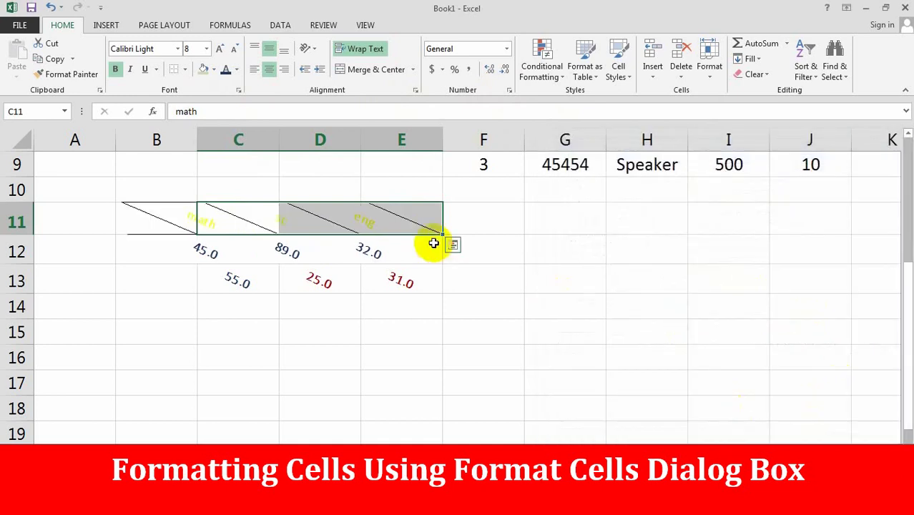
pyautogui.click(432, 244)
pyautogui.click(184, 221)
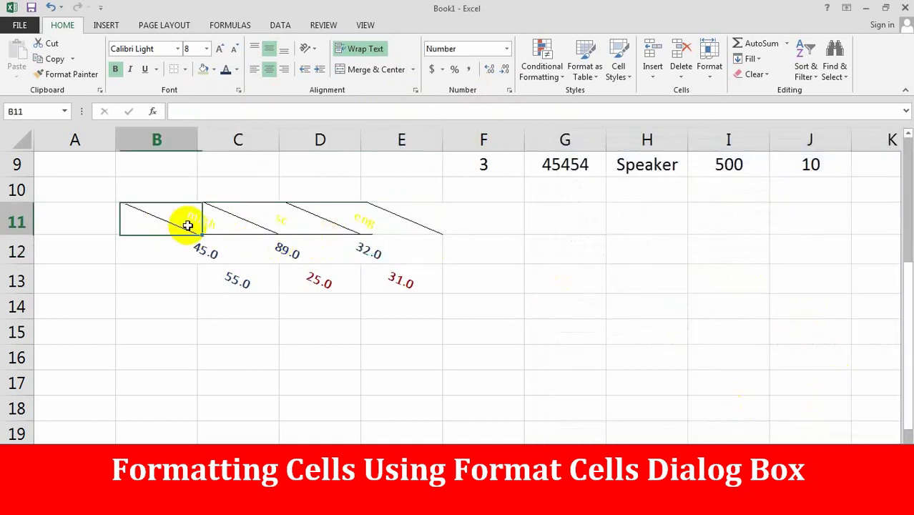
pyautogui.click(241, 219)
pyautogui.click(319, 222)
pyautogui.click(386, 221)
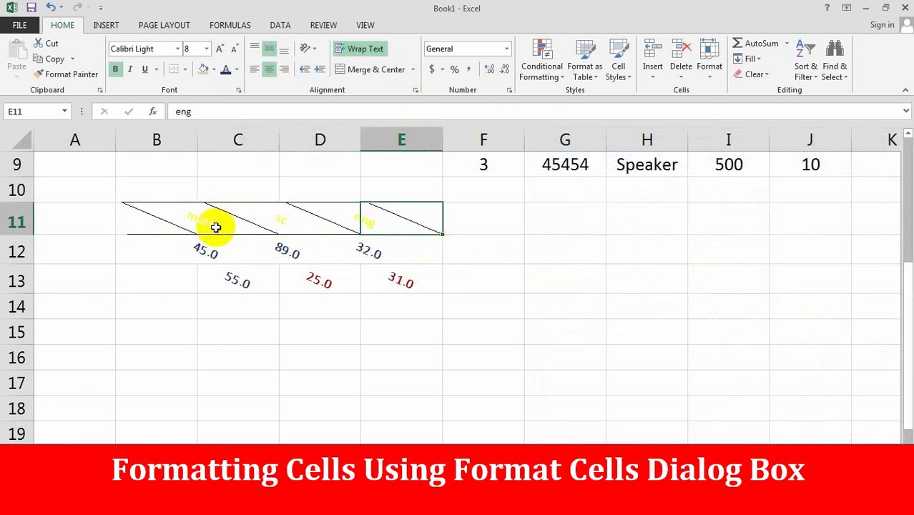
# - Apply a single Outline border around subject cells B11:E11
pyautogui.click(172, 218)
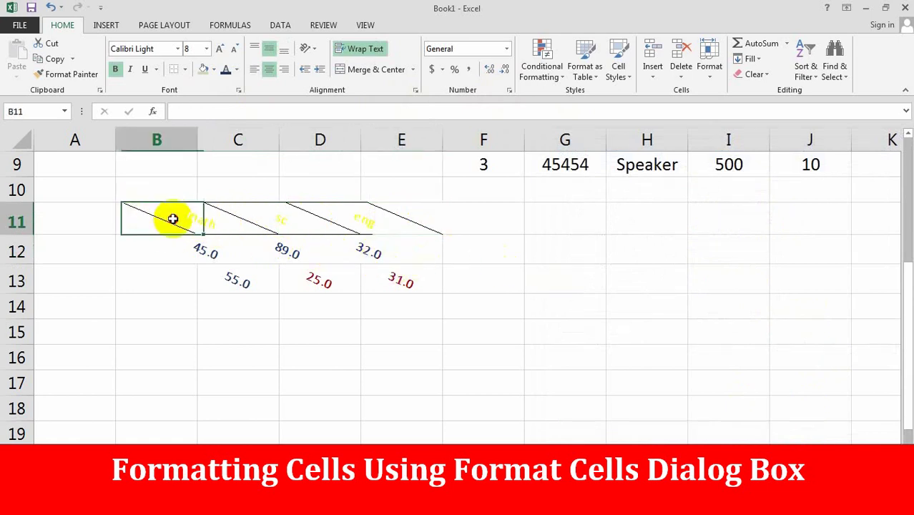
pyautogui.moveTo(172, 218); pyautogui.dragTo(433, 223)
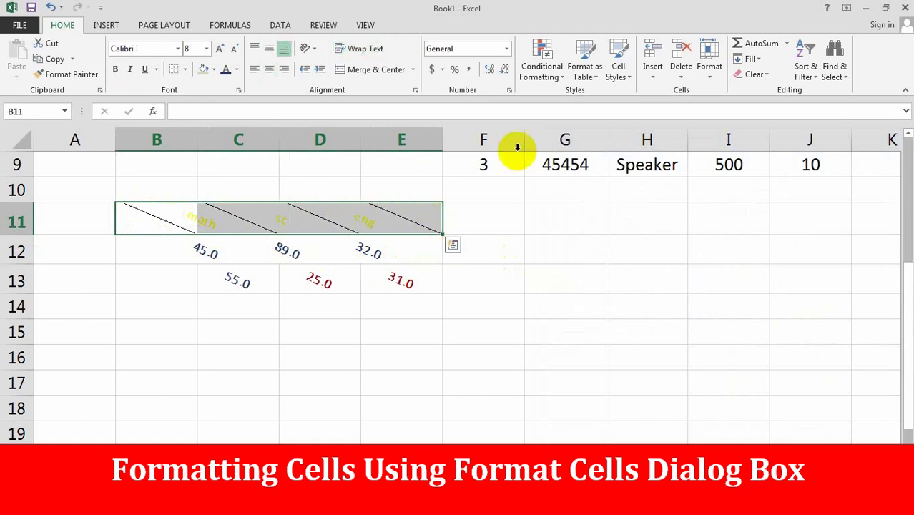
pyautogui.click(509, 90)
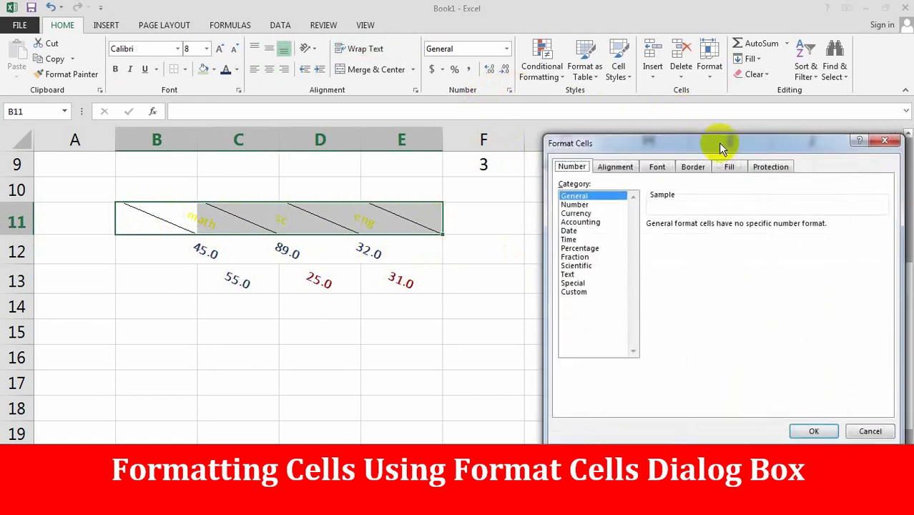
pyautogui.click(692, 169)
pyautogui.click(734, 206)
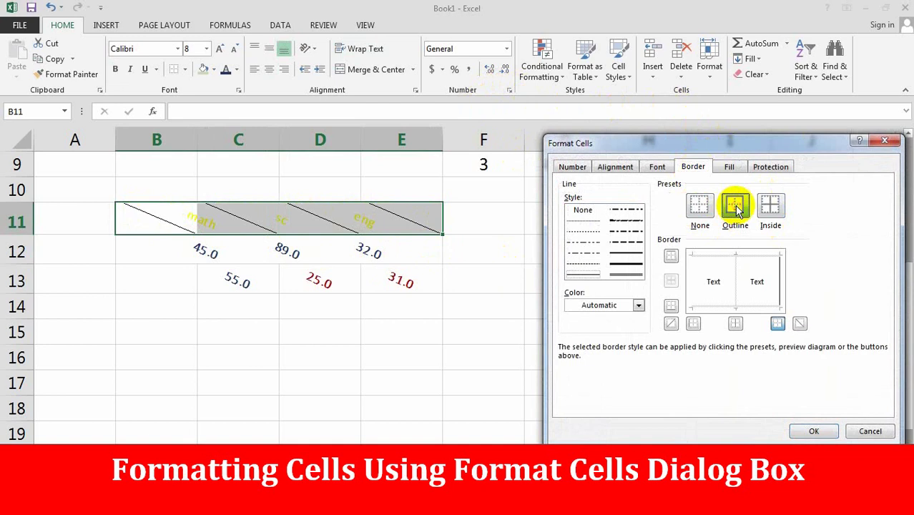
pyautogui.click(814, 432)
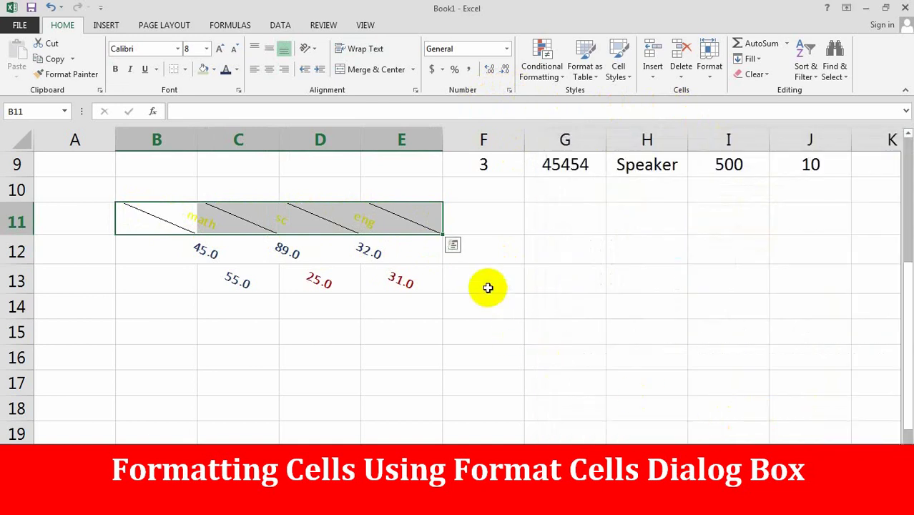
pyautogui.click(453, 244)
pyautogui.click(475, 223)
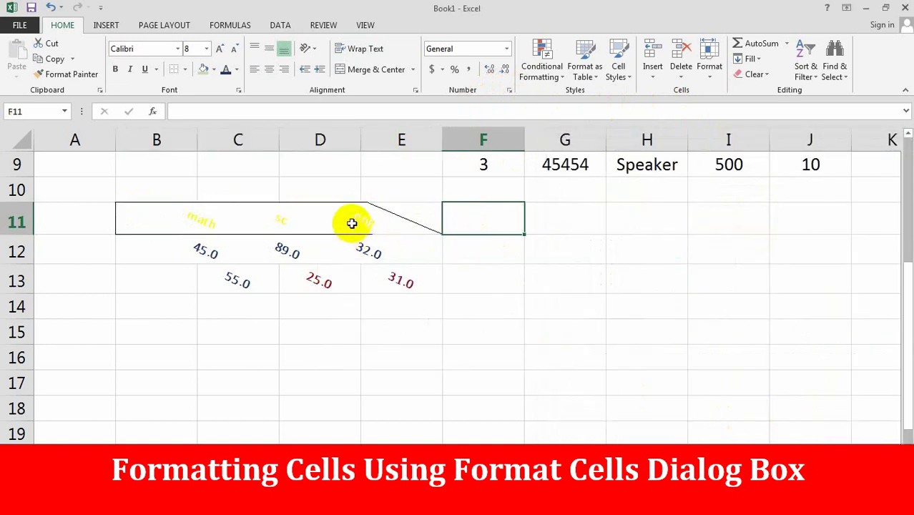
pyautogui.moveTo(179, 213); pyautogui.dragTo(318, 220)
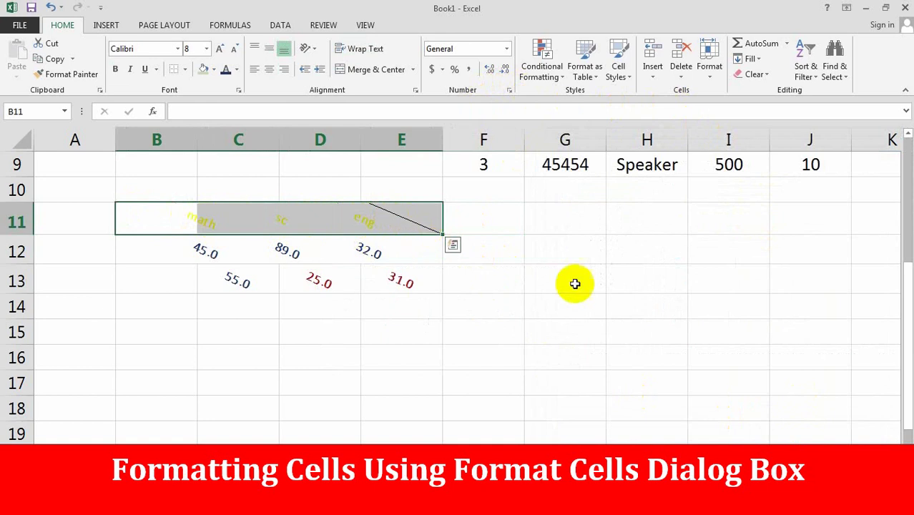
pyautogui.click(598, 323)
# - Select the shop table F5:K9 and choose red as its border line colour
pyautogui.scroll(3, 610, 323)
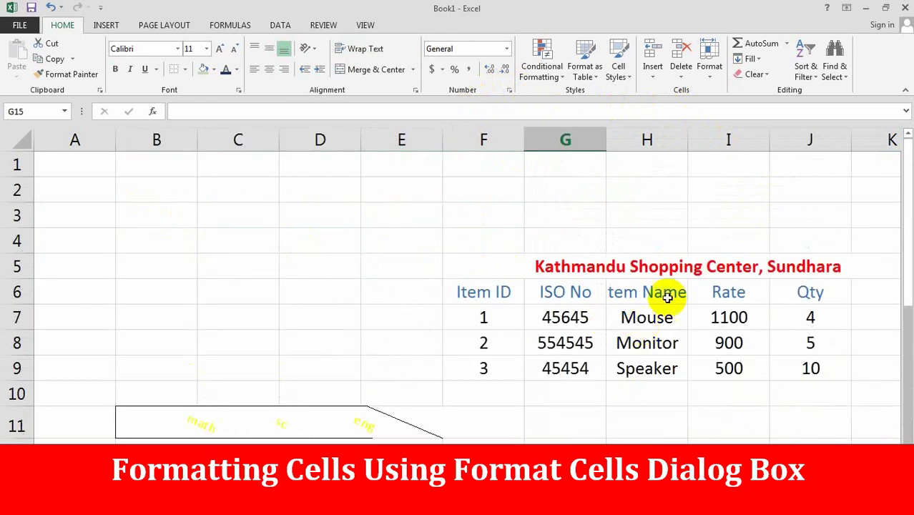
pyautogui.click(662, 317)
pyautogui.moveTo(477, 261); pyautogui.dragTo(816, 366)
pyautogui.click(509, 91)
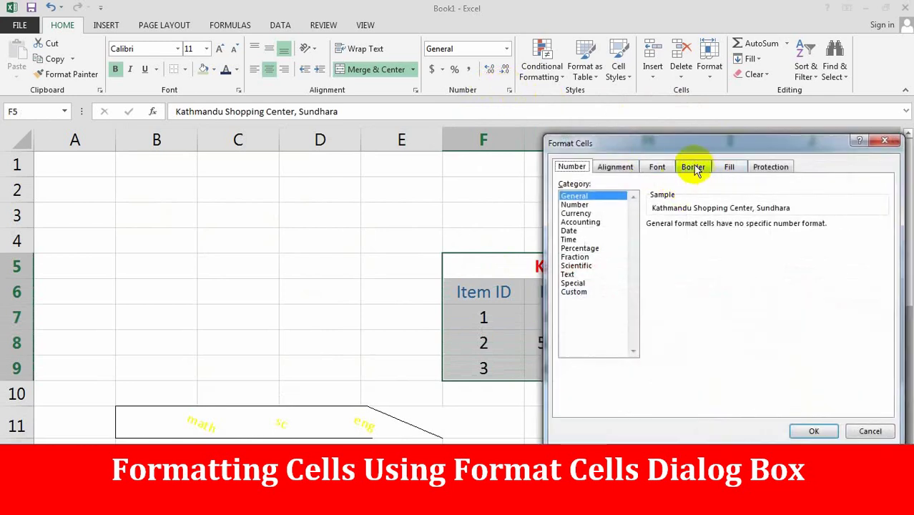
pyautogui.click(693, 167)
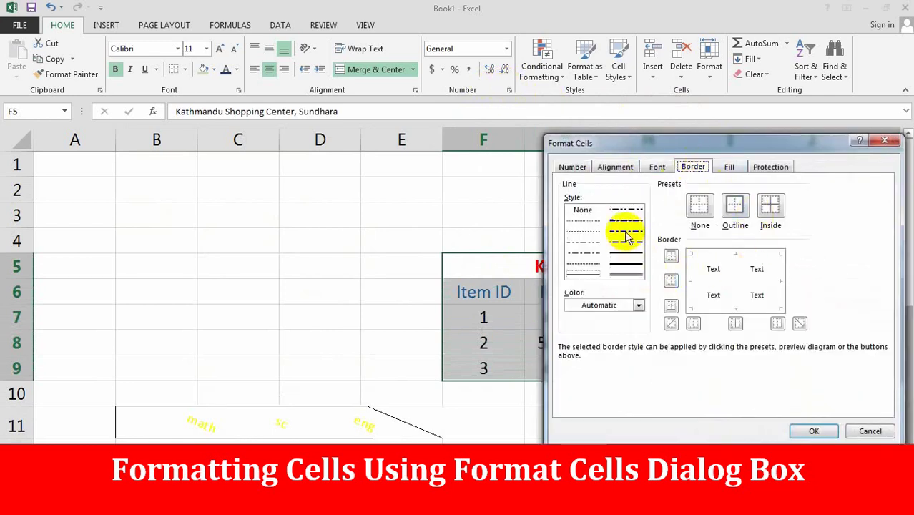
pyautogui.click(640, 306)
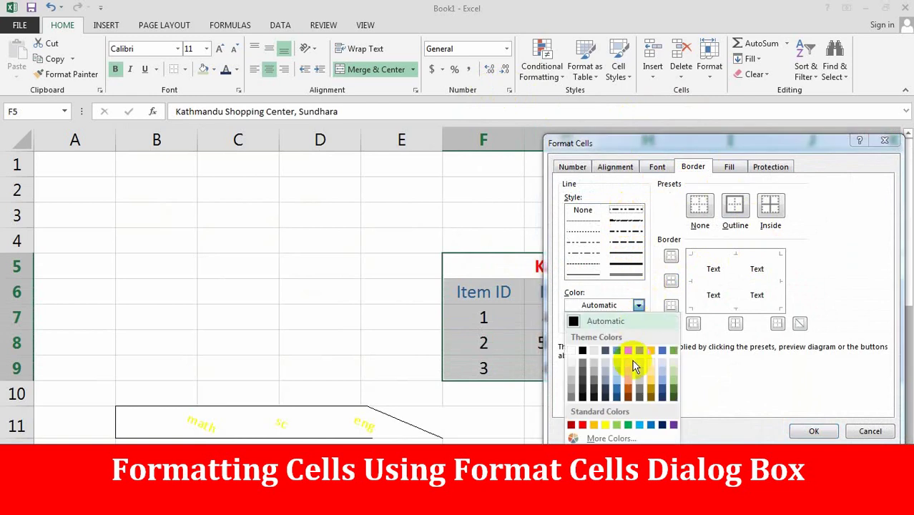
pyautogui.click(582, 425)
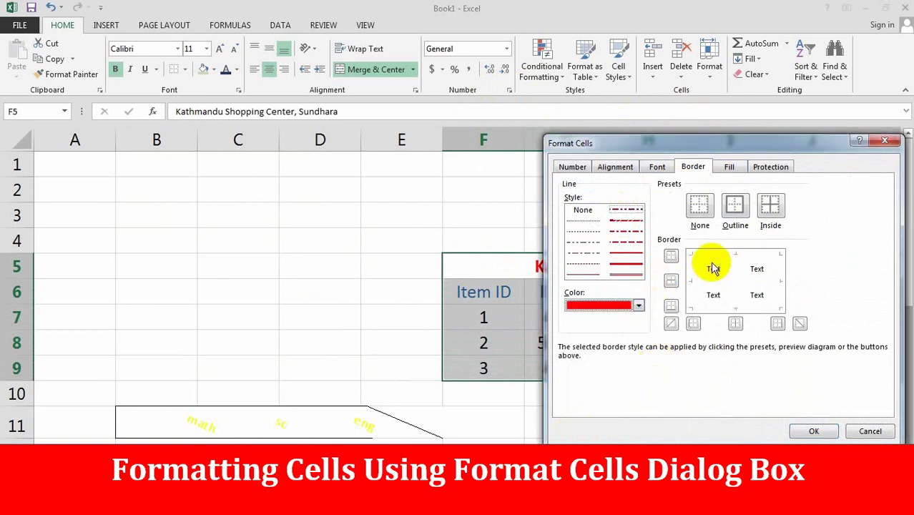
# - Add red inside borders and start a two-colour gradient with dark blue as colour 2
pyautogui.click(778, 212)
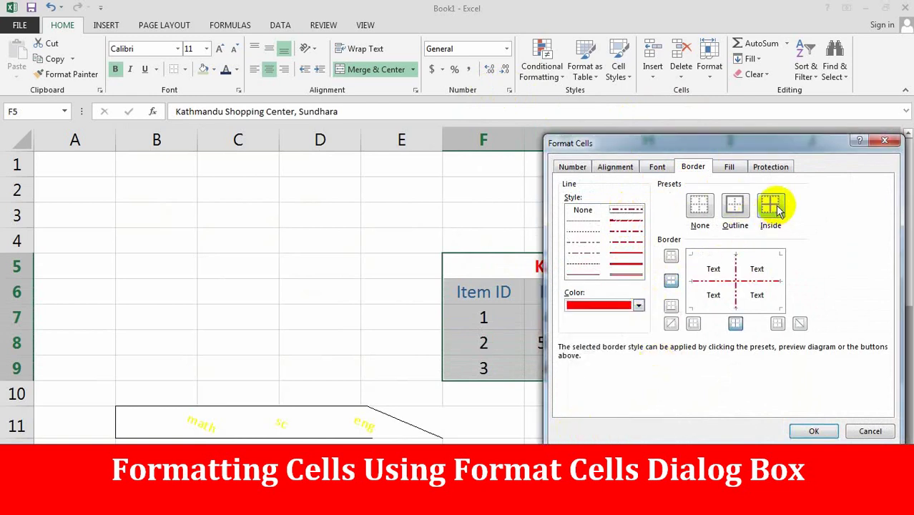
pyautogui.click(729, 167)
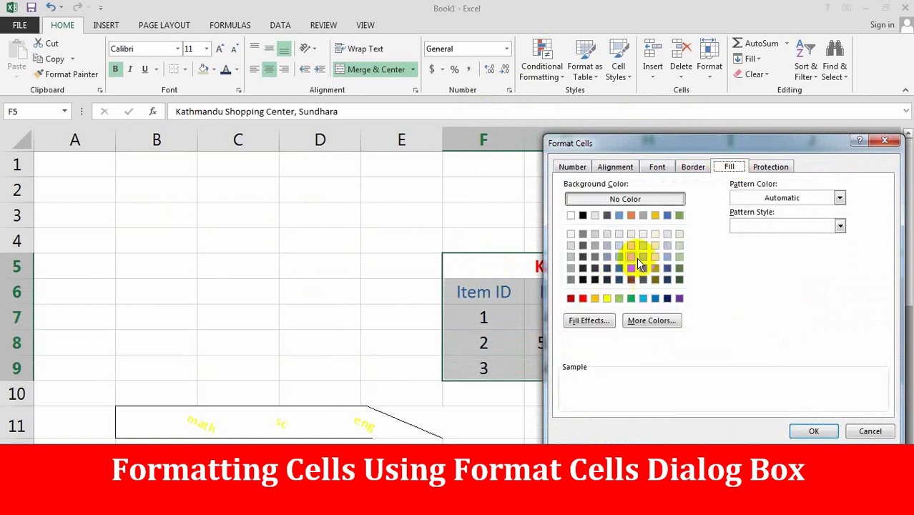
pyautogui.click(588, 322)
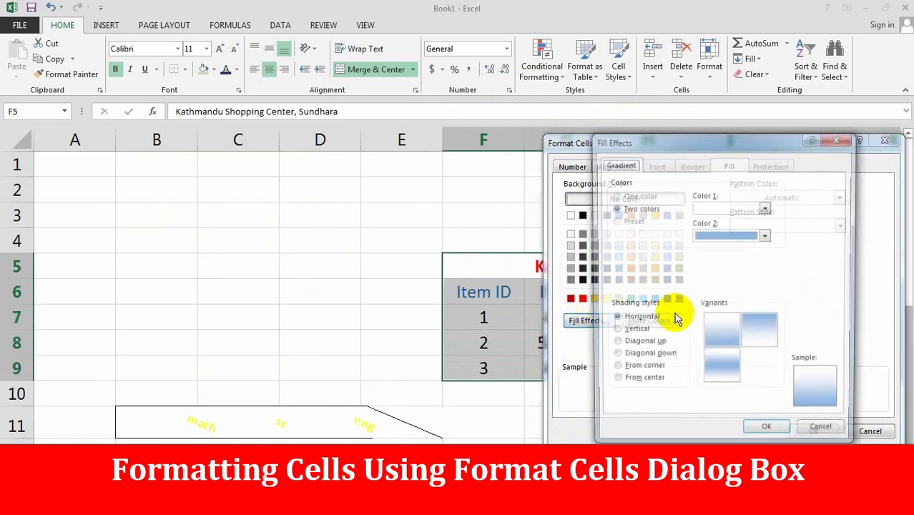
pyautogui.click(639, 208)
pyautogui.click(766, 235)
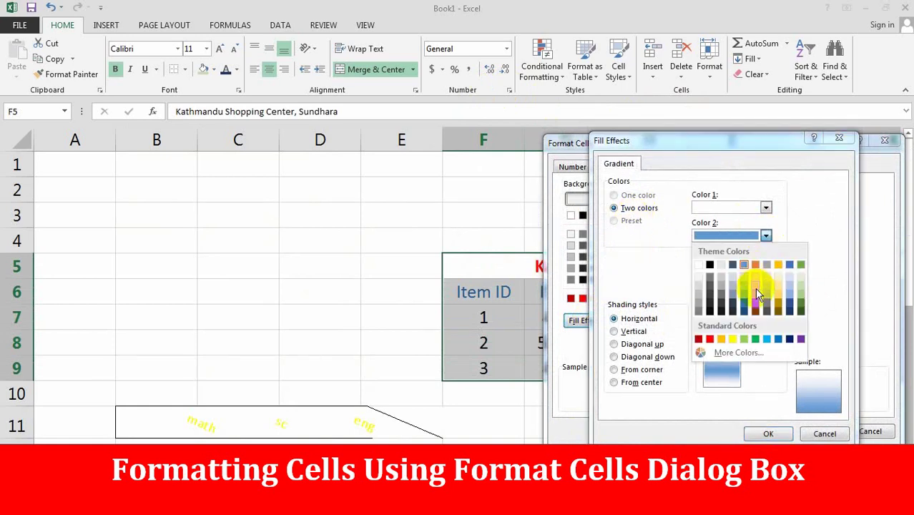
pyautogui.click(749, 309)
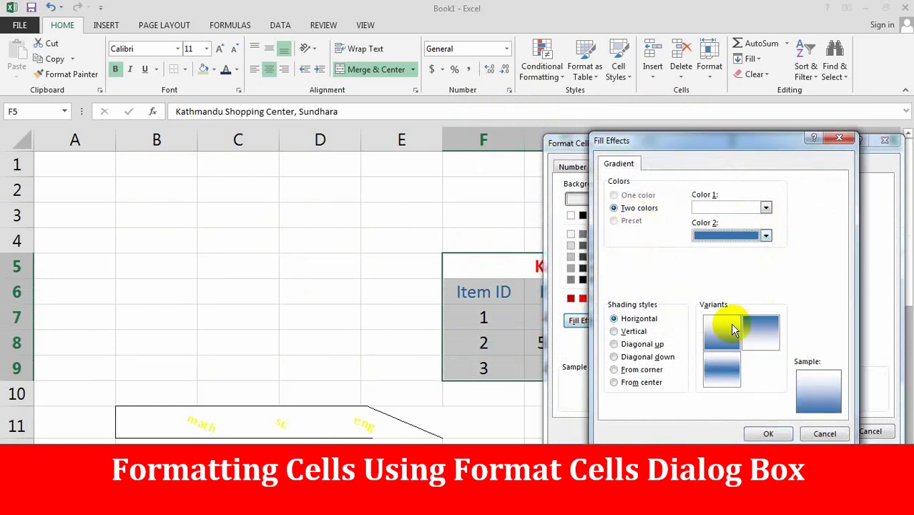
# - Make gradient colour 1 red, choose Diagonal up shading, and apply the fill to F5:K9
pyautogui.click(766, 207)
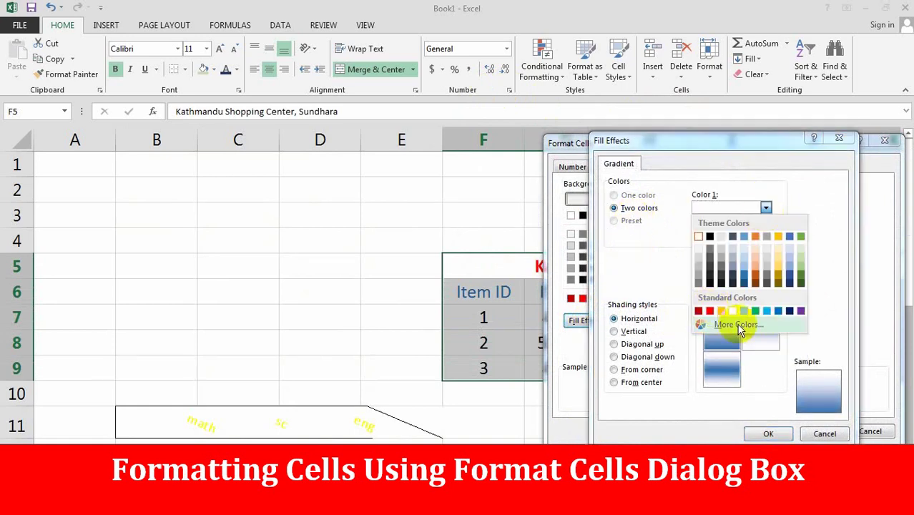
pyautogui.click(710, 310)
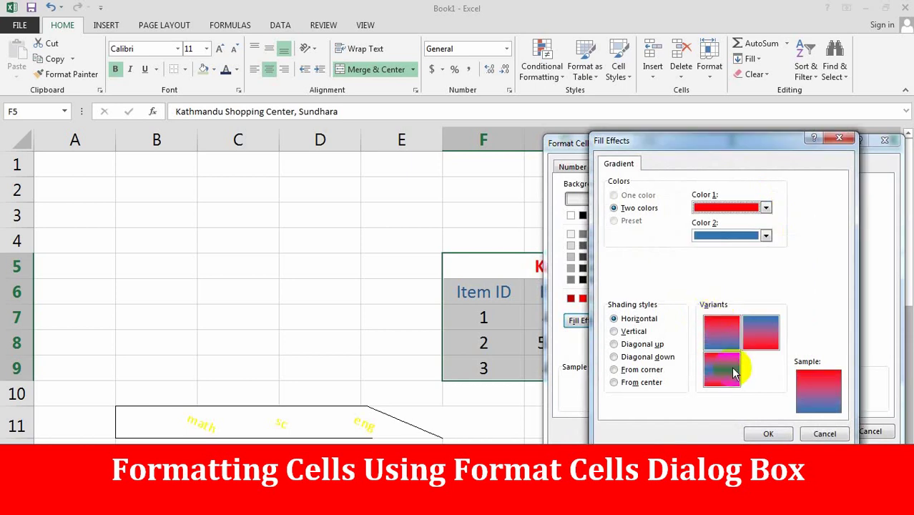
pyautogui.click(613, 356)
pyautogui.click(614, 369)
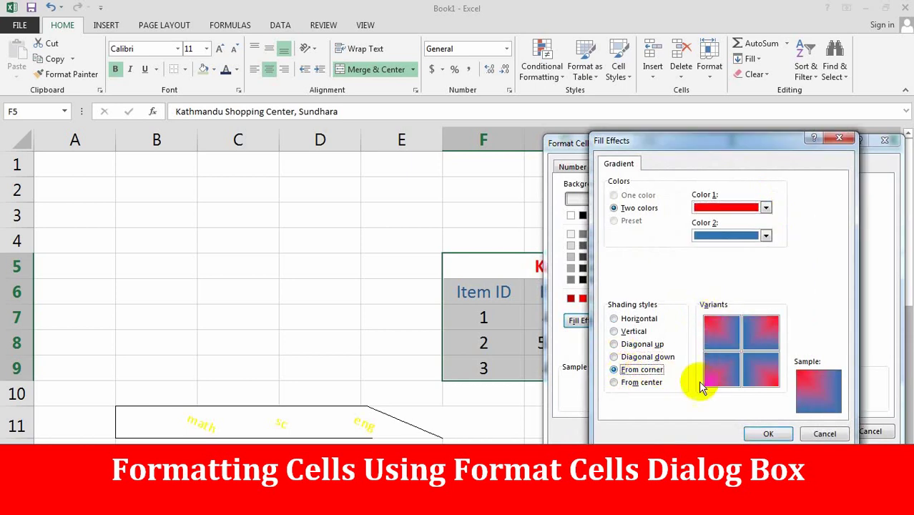
pyautogui.click(613, 344)
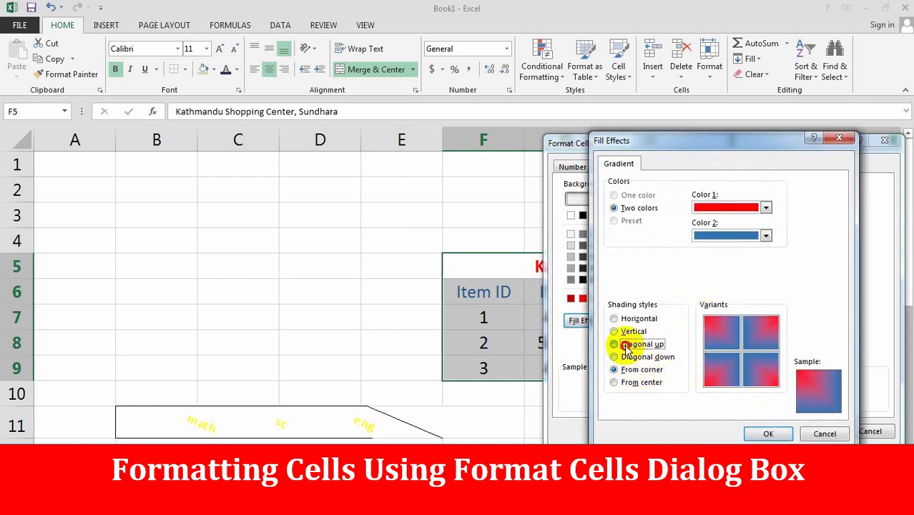
pyautogui.click(769, 434)
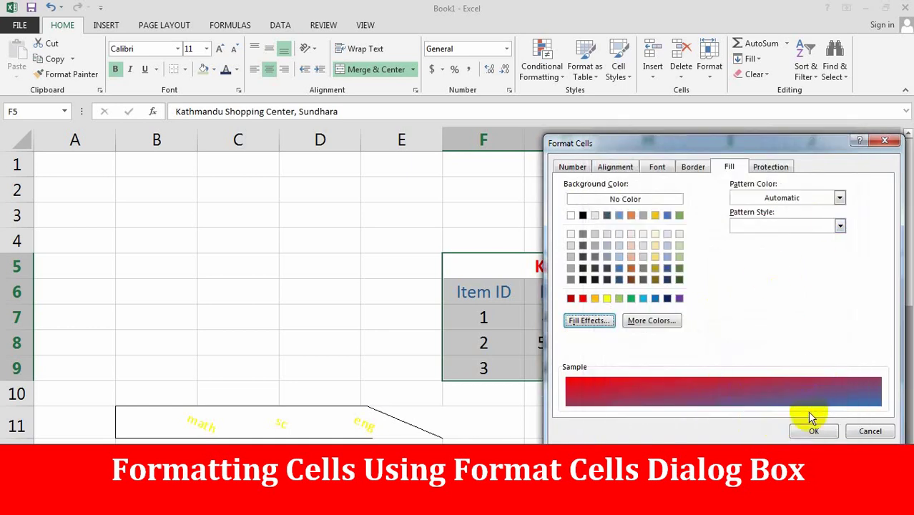
pyautogui.click(810, 429)
pyautogui.click(595, 402)
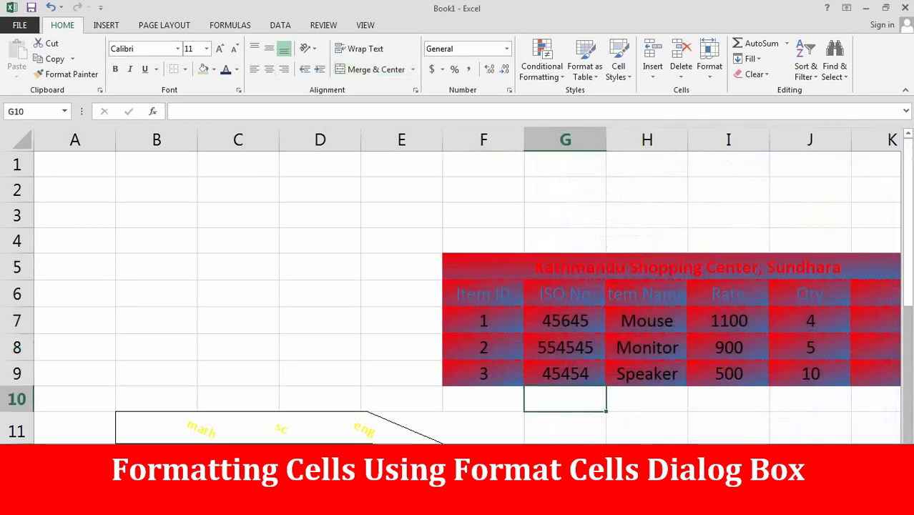
# - Remove the gradient fill from the shop table
pyautogui.click(731, 402)
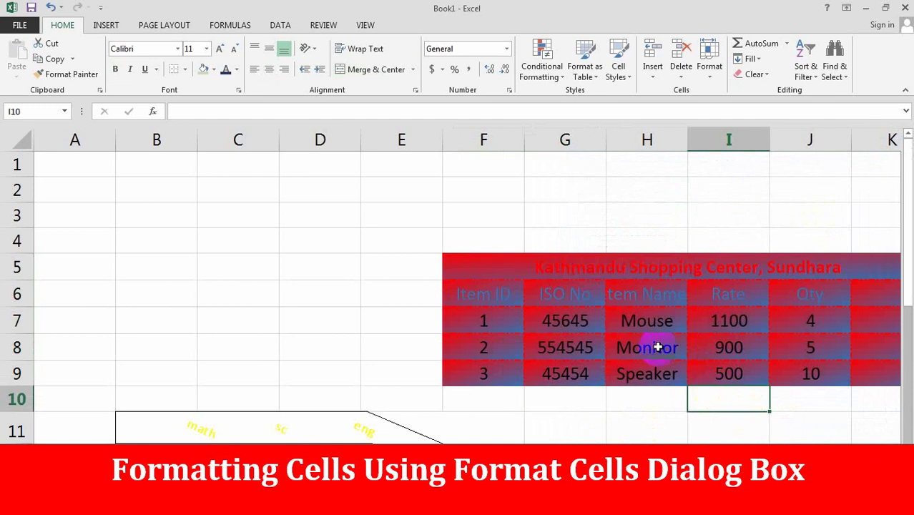
pyautogui.moveTo(472, 260); pyautogui.dragTo(840, 380)
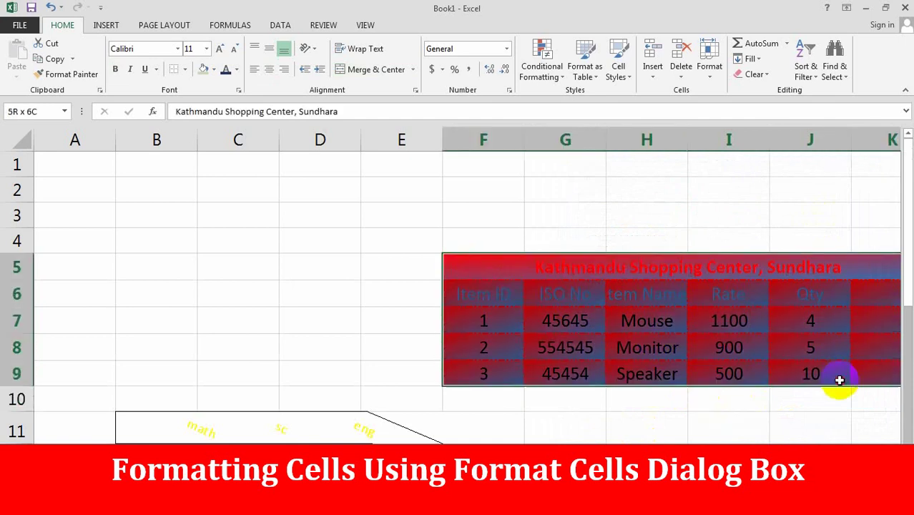
pyautogui.click(213, 69)
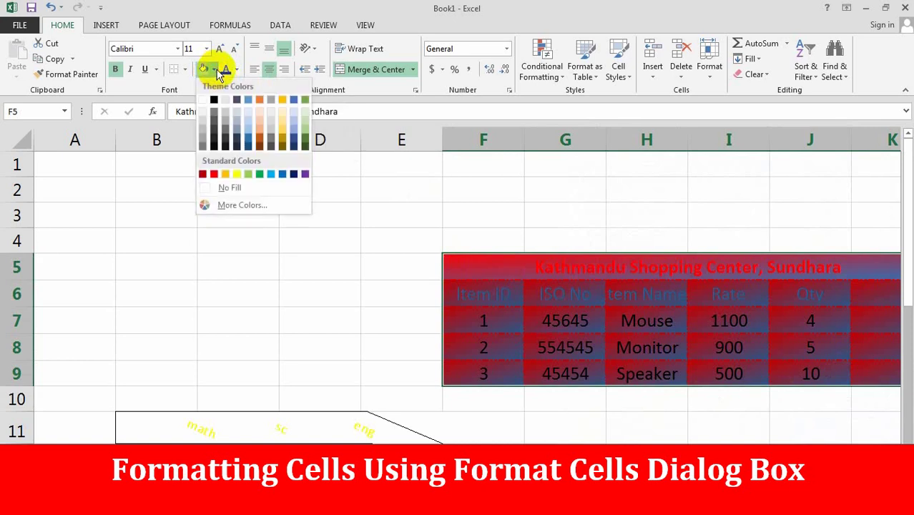
pyautogui.click(230, 186)
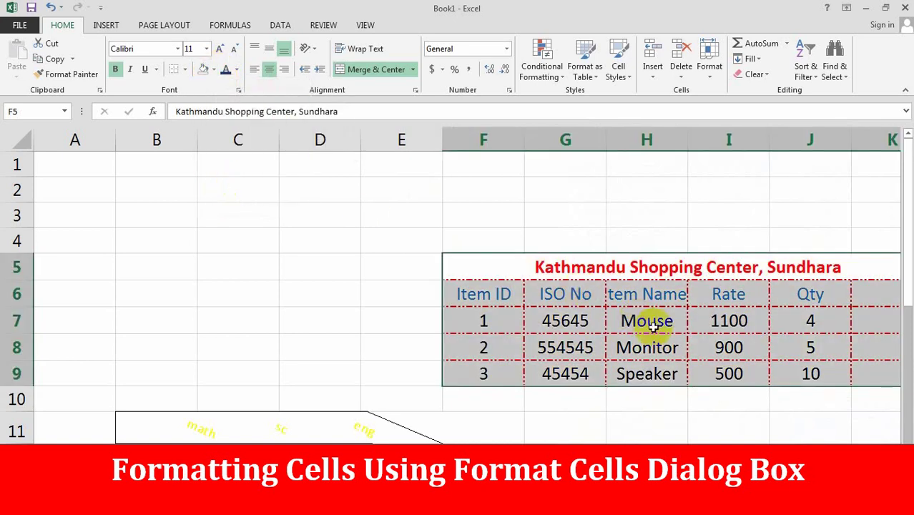
pyautogui.click(669, 418)
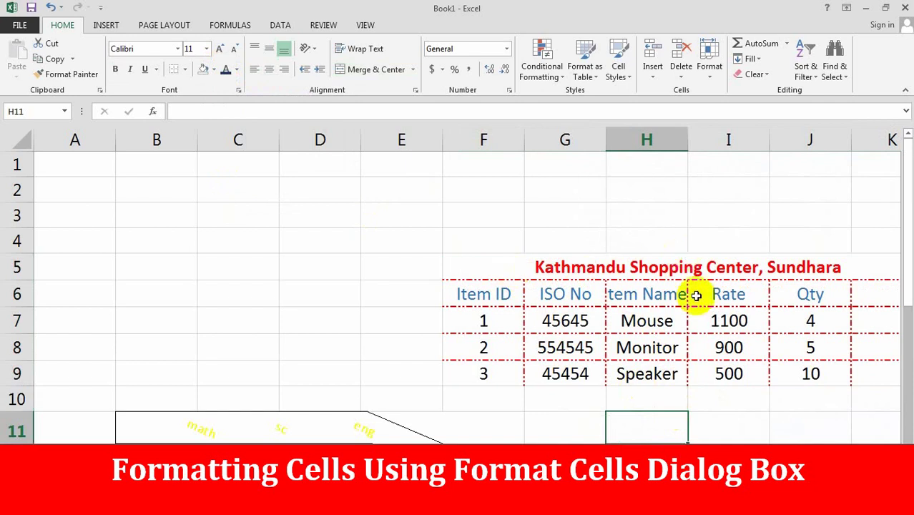
# - Clear all borders from the shop table and reselect it from F5
pyautogui.moveTo(481, 262); pyautogui.dragTo(775, 388)
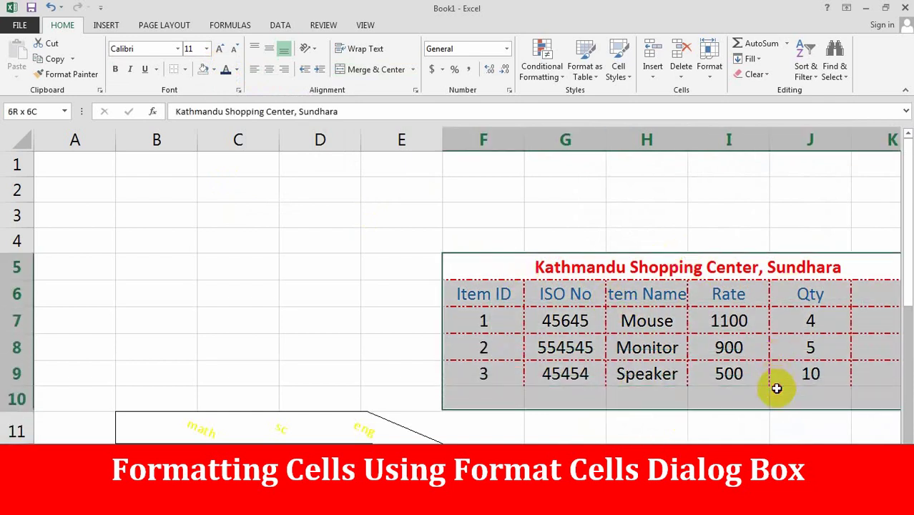
pyautogui.click(186, 70)
pyautogui.click(206, 168)
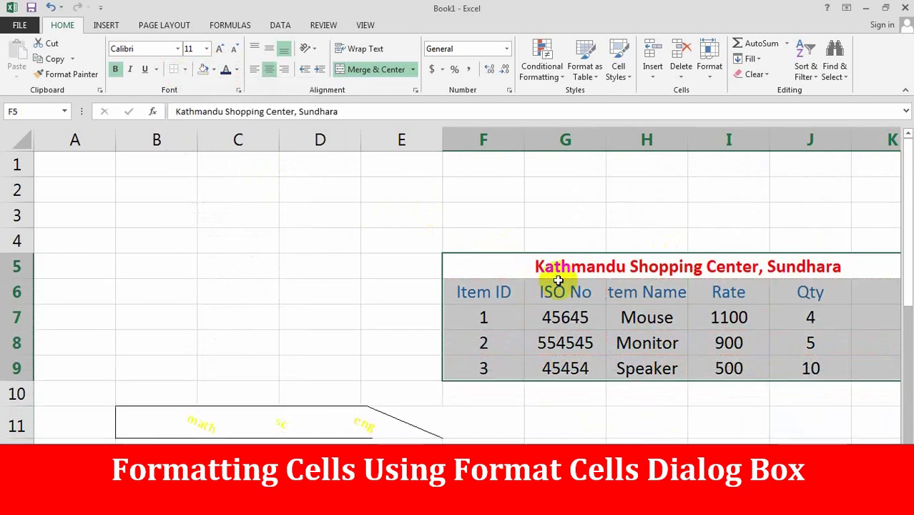
pyautogui.click(645, 397)
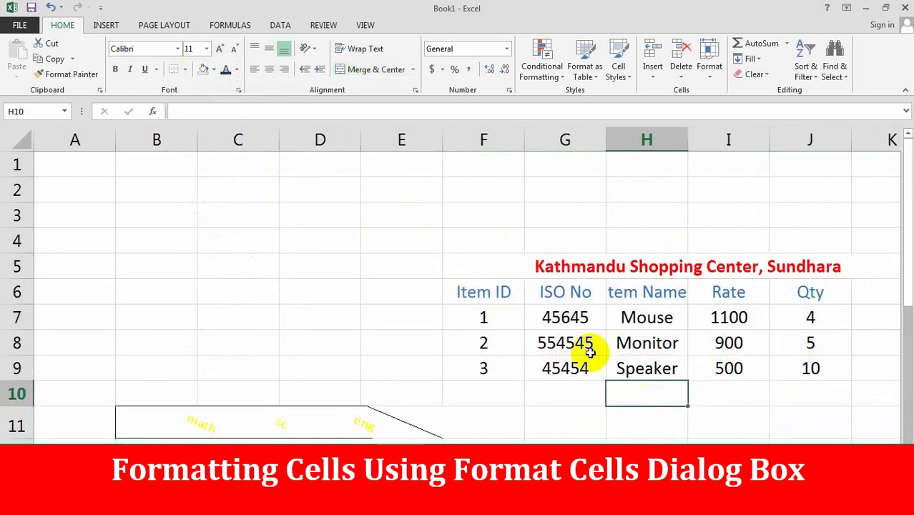
pyautogui.moveTo(494, 265); pyautogui.dragTo(749, 373)
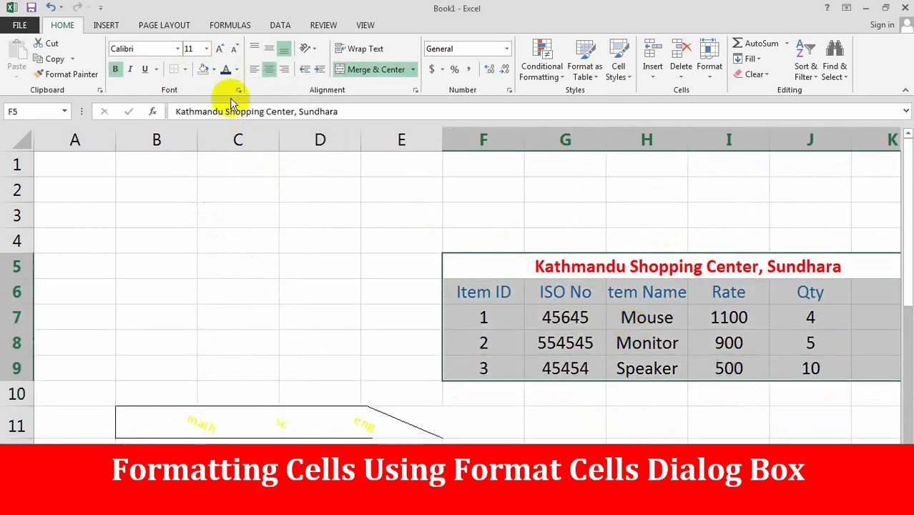
# - Give the shop table F5:K9 a right border and check its edge beside K6
pyautogui.click(185, 69)
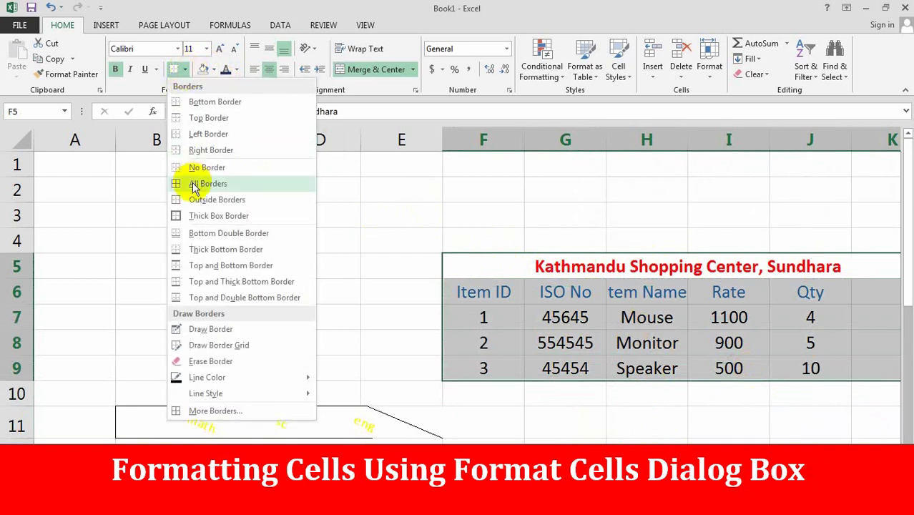
pyautogui.click(208, 148)
pyautogui.hscroll(1, 457, 286)
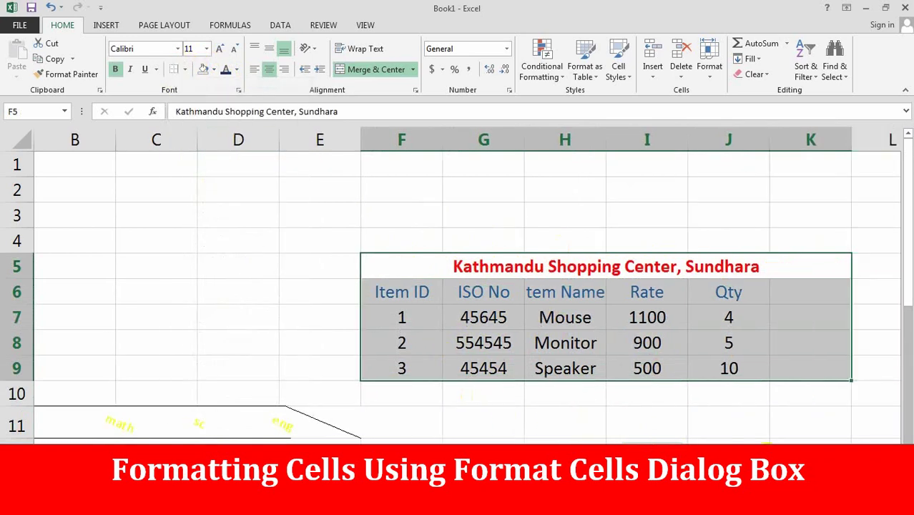
pyautogui.click(811, 422)
pyautogui.click(847, 291)
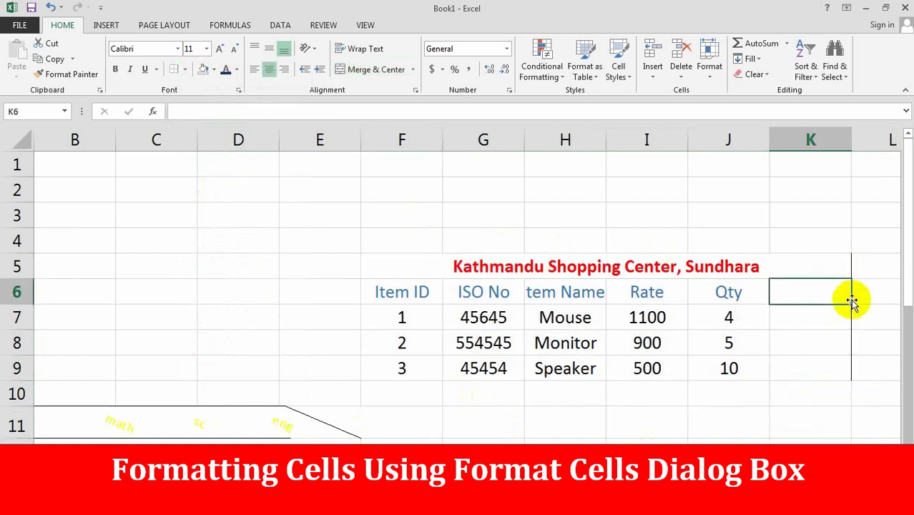
# - Add a left border to the shop table F5:K9
pyautogui.moveTo(422, 268); pyautogui.dragTo(744, 374)
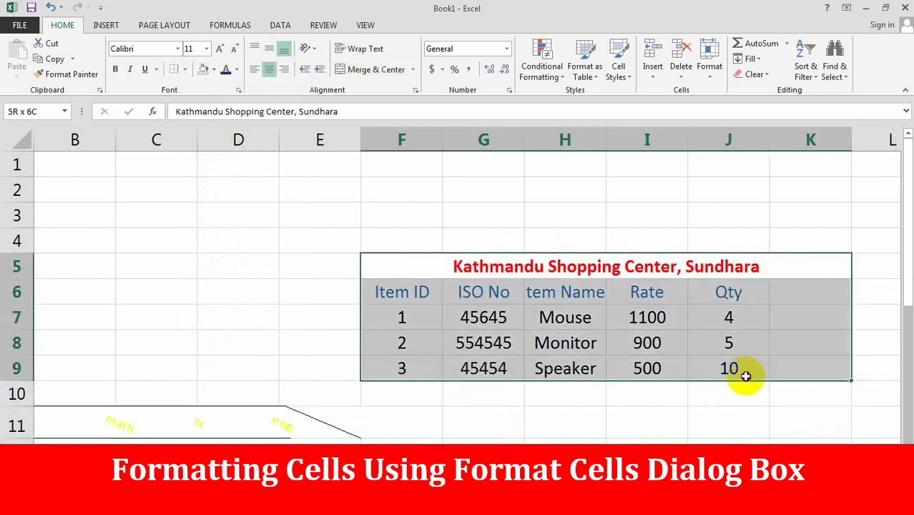
pyautogui.click(185, 72)
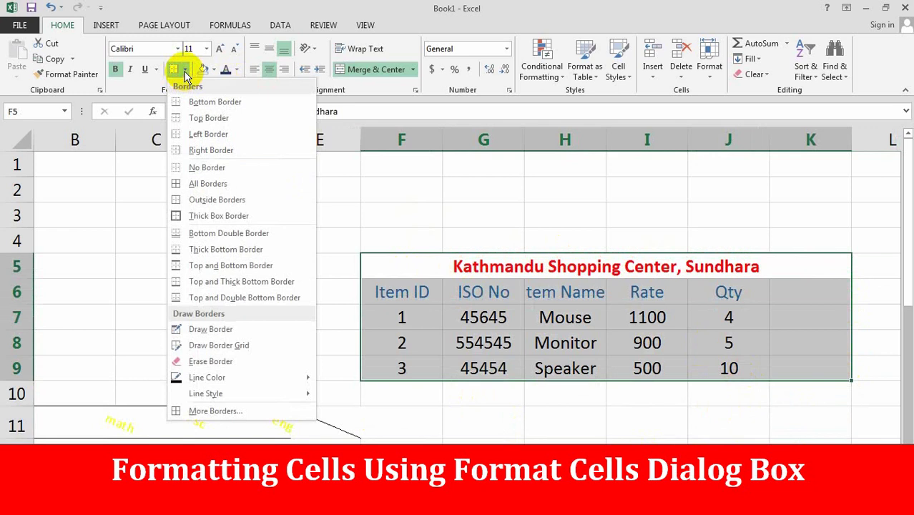
pyautogui.click(188, 136)
pyautogui.moveTo(347, 347); pyautogui.dragTo(351, 368)
pyautogui.moveTo(378, 259); pyautogui.dragTo(419, 369)
pyautogui.click(412, 393)
pyautogui.moveTo(414, 279); pyautogui.dragTo(757, 380)
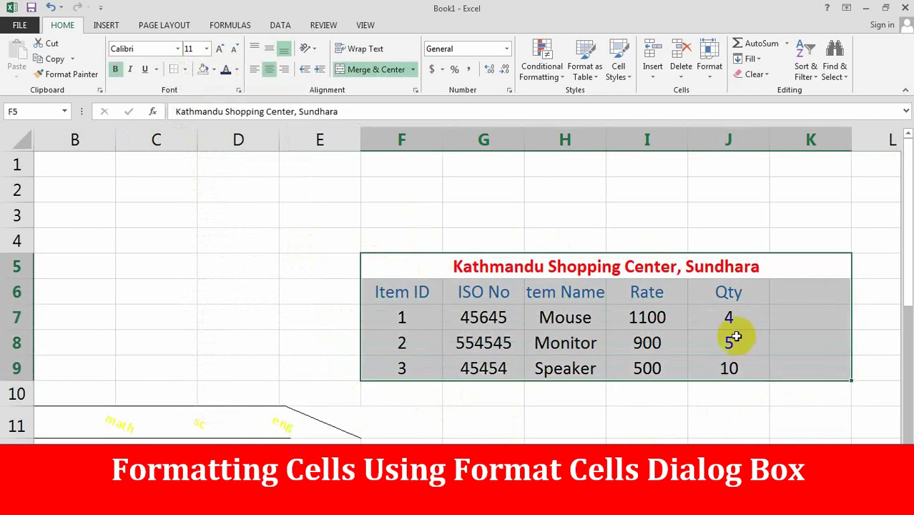
pyautogui.click(649, 367)
pyautogui.moveTo(433, 373); pyautogui.dragTo(813, 374)
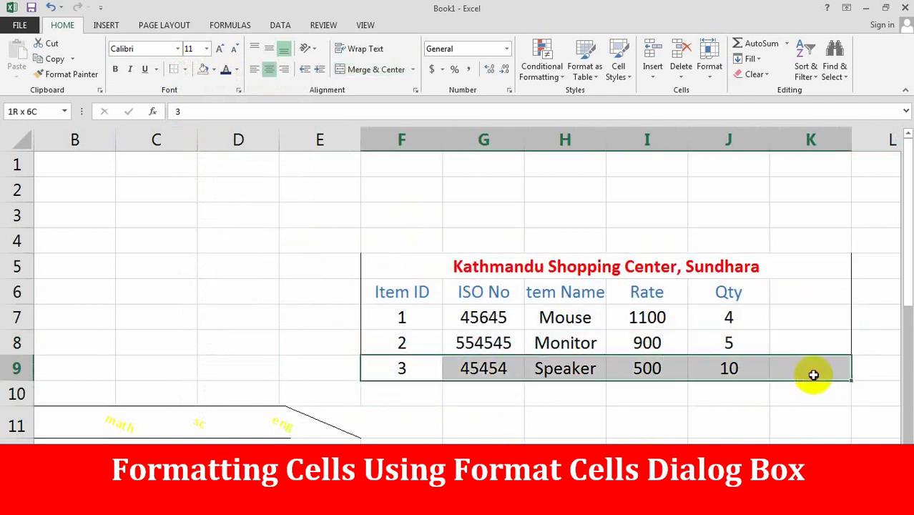
pyautogui.click(702, 418)
pyautogui.click(401, 247)
# - Add a bottom border to F5:K9 and inspect the bottom edge at G9 and K9
pyautogui.moveTo(402, 262); pyautogui.dragTo(690, 362)
pyautogui.click(183, 71)
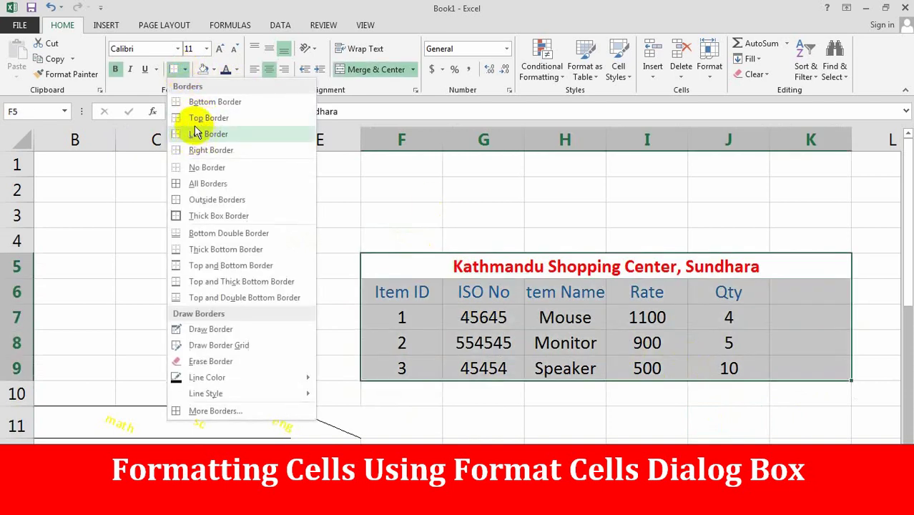
pyautogui.click(205, 104)
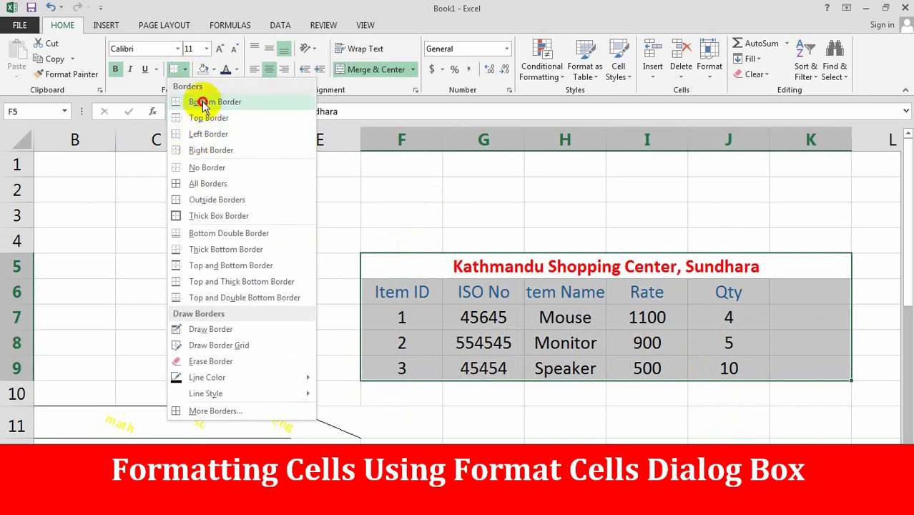
pyautogui.click(535, 399)
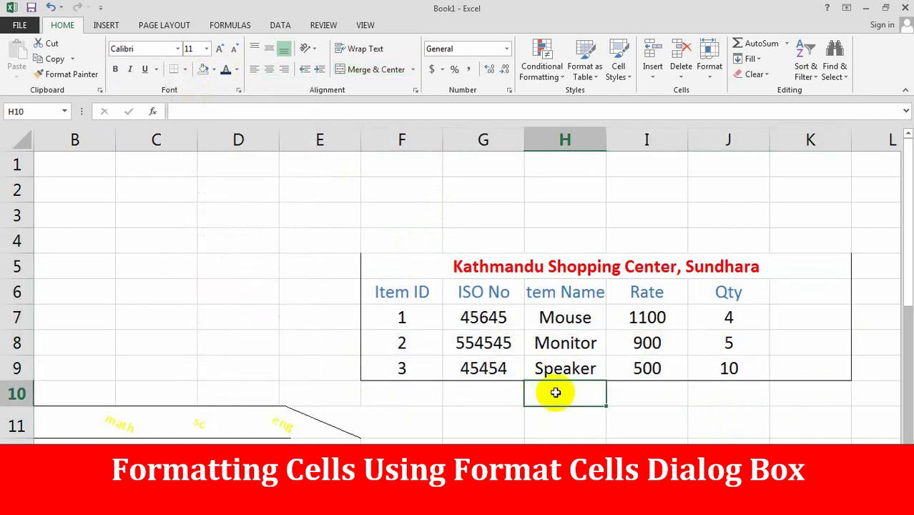
pyautogui.click(445, 369)
pyautogui.click(807, 363)
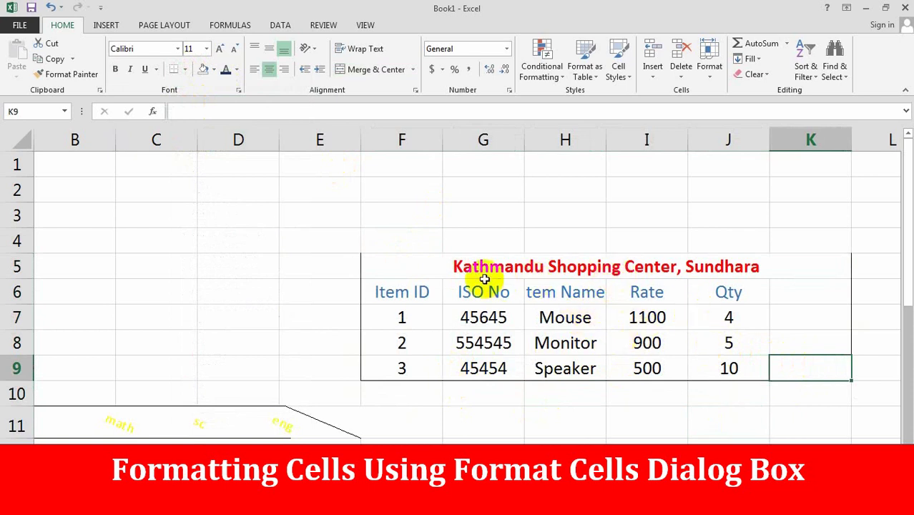
pyautogui.moveTo(423, 263); pyautogui.dragTo(695, 367)
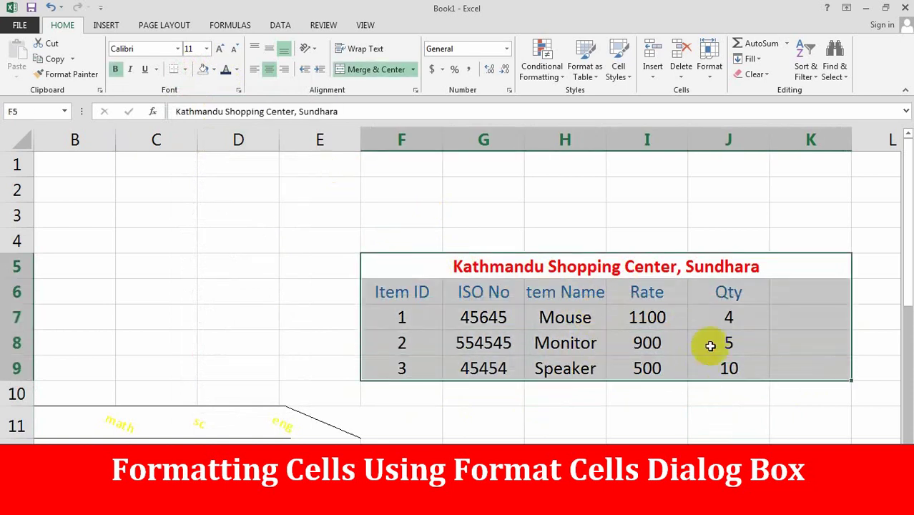
# - Choose the Thin Reverse Diagonal Stripe fill pattern for the shop table
pyautogui.click(415, 91)
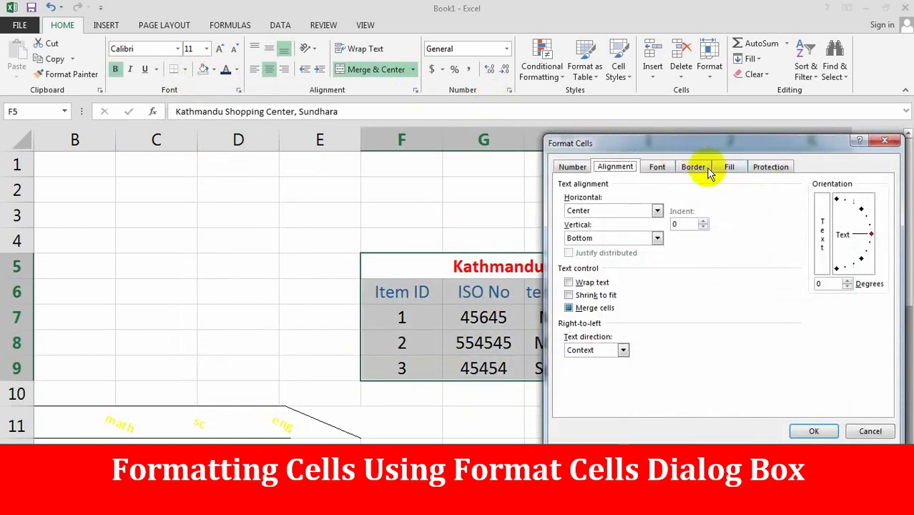
pyautogui.click(727, 166)
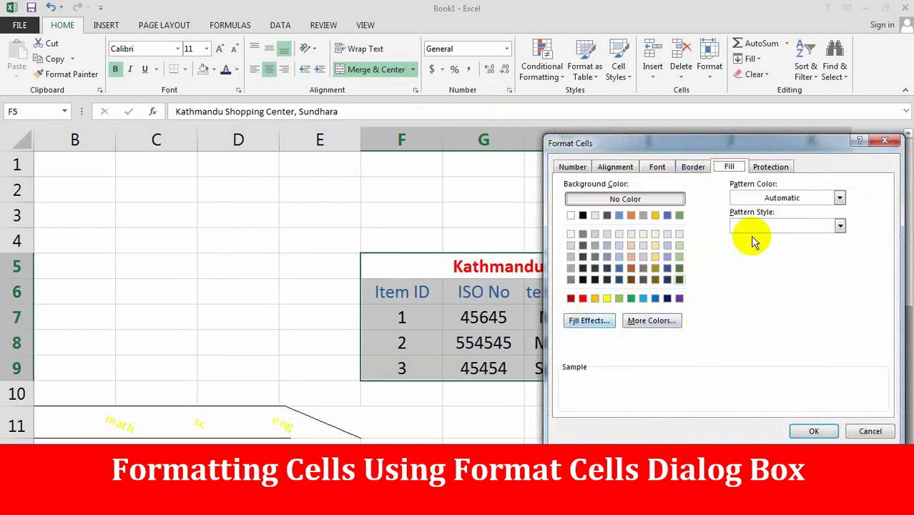
pyautogui.click(591, 320)
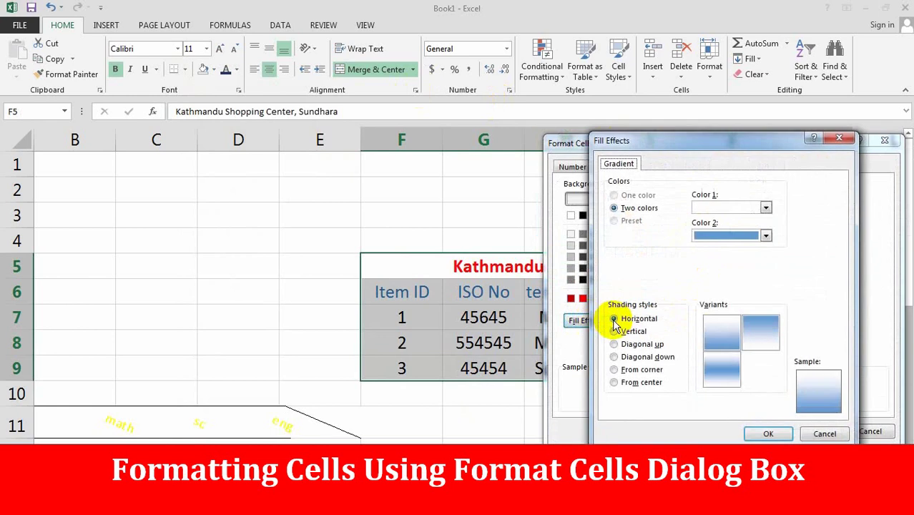
pyautogui.click(826, 435)
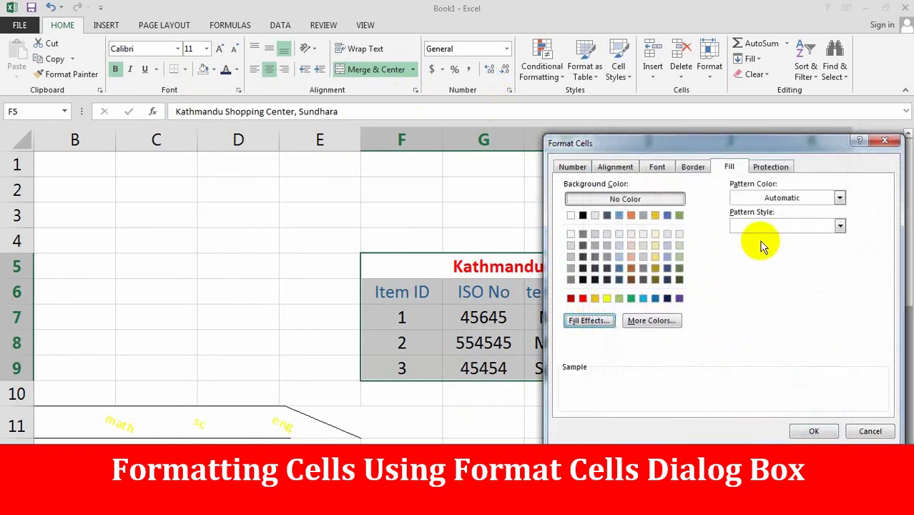
pyautogui.click(841, 226)
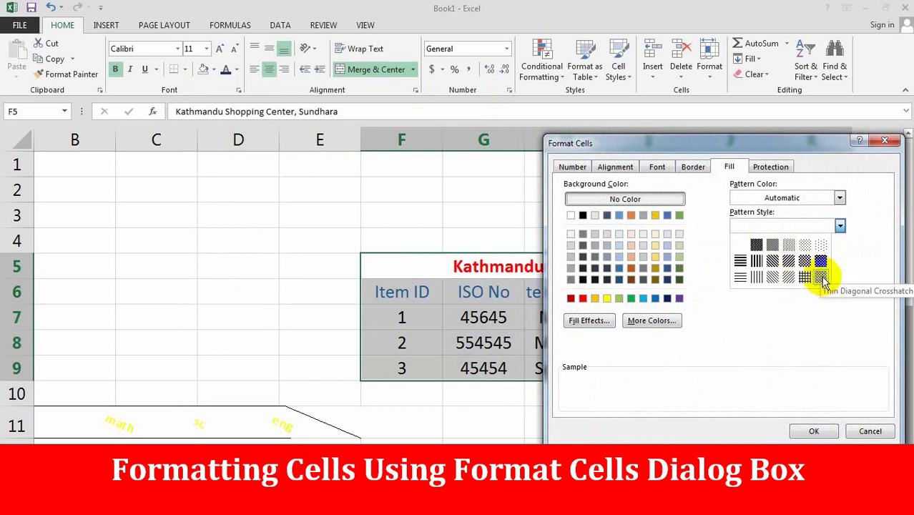
pyautogui.click(772, 276)
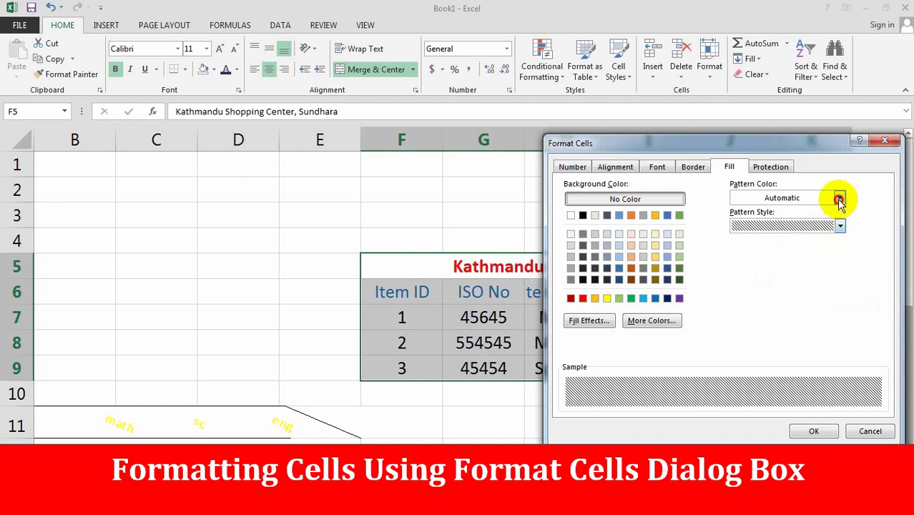
# - Set the stripe pattern colour to purple and apply the fill
pyautogui.click(839, 199)
pyautogui.click(794, 284)
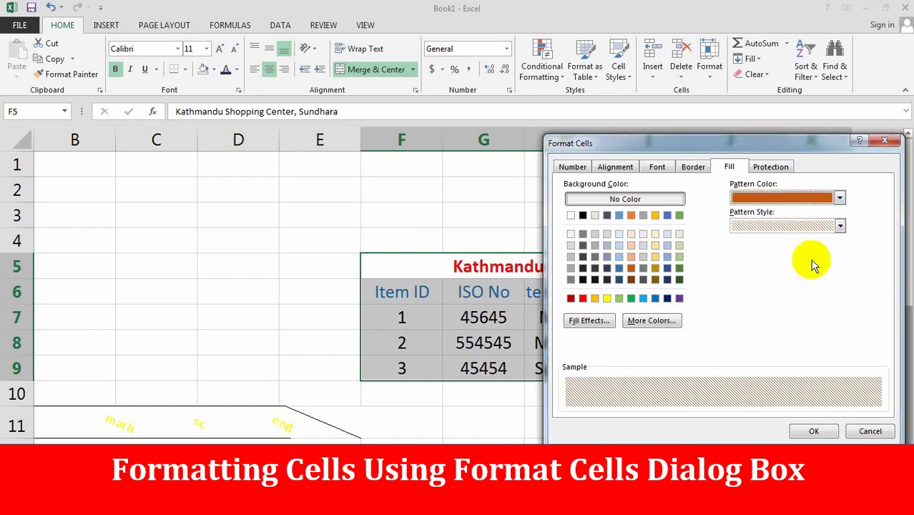
pyautogui.click(839, 200)
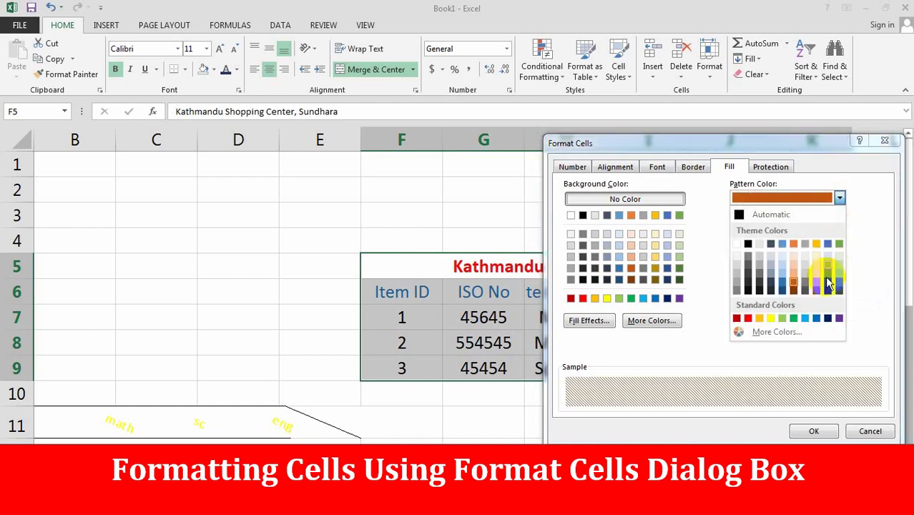
pyautogui.click(838, 320)
pyautogui.click(814, 430)
pyautogui.click(646, 386)
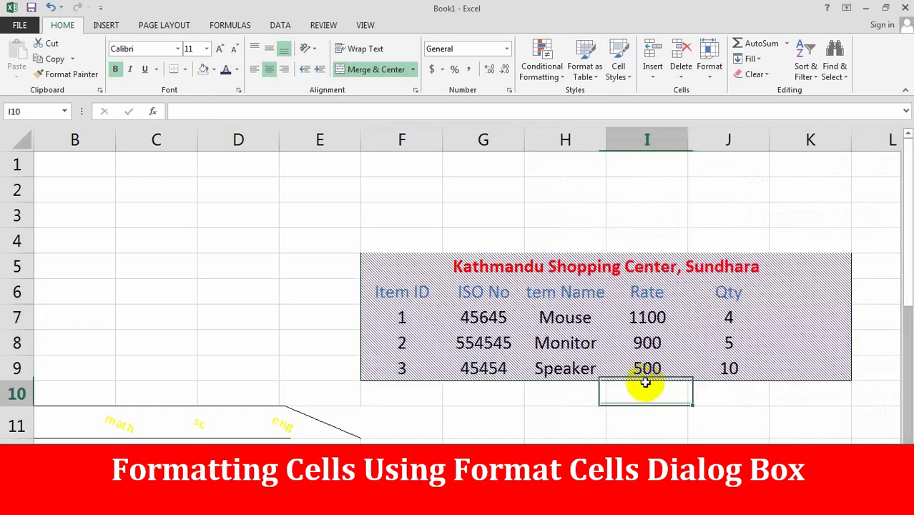
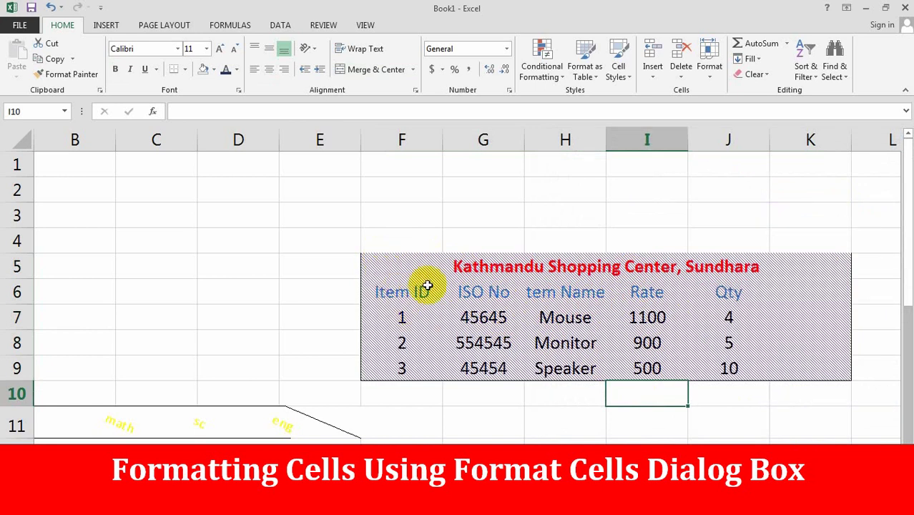
# - Fill the shopping table F5:K9 with a fine dotted pattern in green
pyautogui.moveTo(372, 255); pyautogui.dragTo(701, 368)
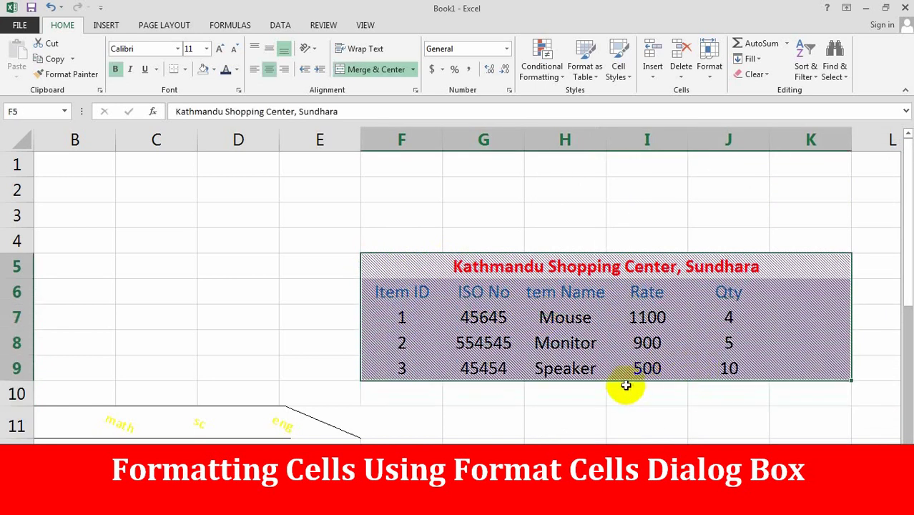
pyautogui.click(415, 90)
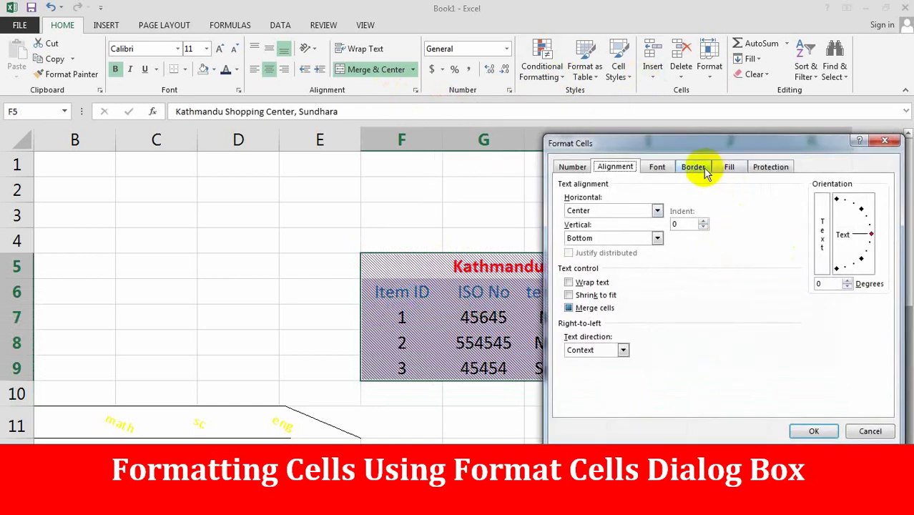
pyautogui.click(729, 169)
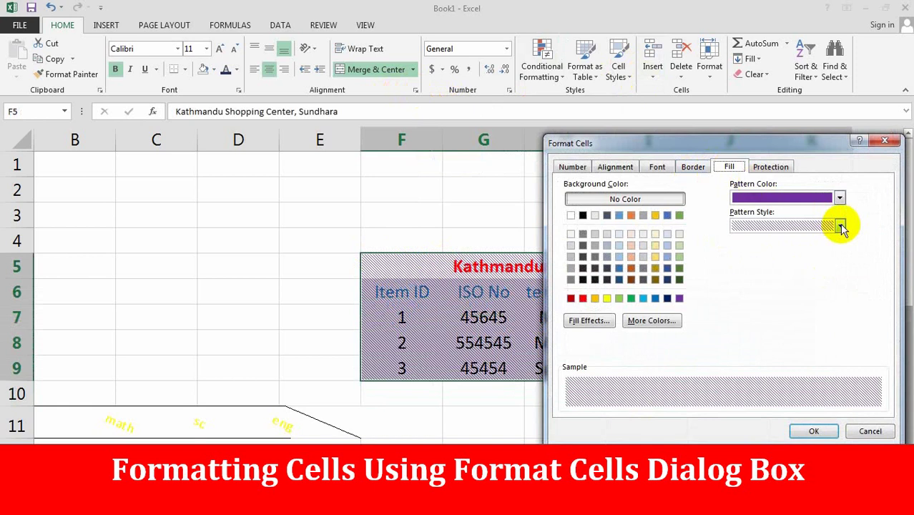
pyautogui.click(840, 226)
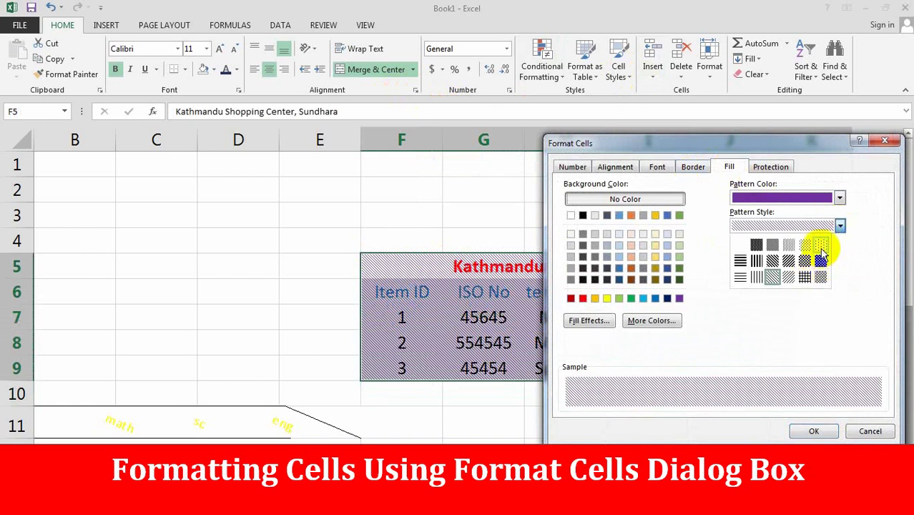
pyautogui.click(820, 247)
pyautogui.click(839, 198)
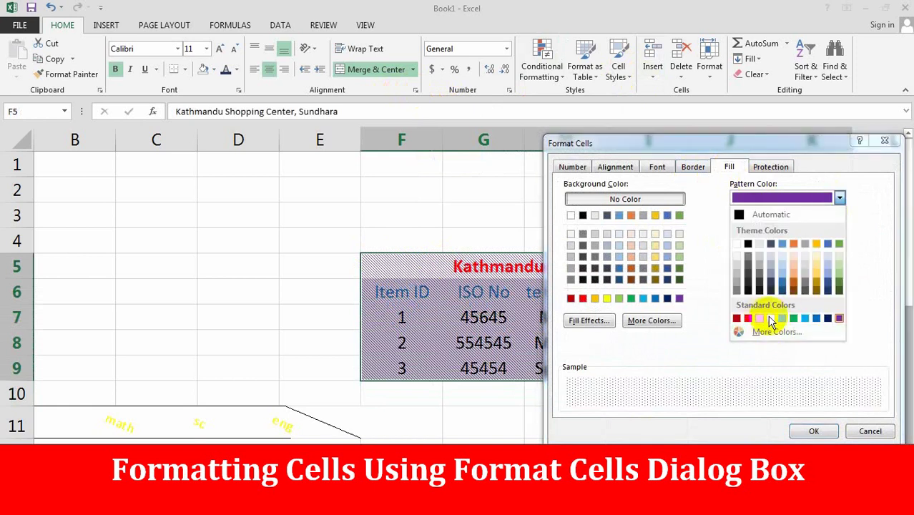
pyautogui.click(795, 319)
pyautogui.click(814, 431)
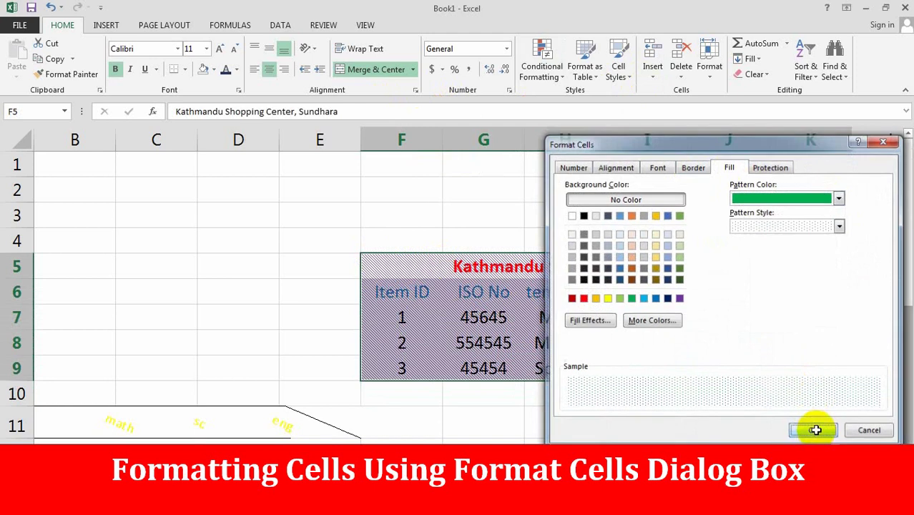
pyautogui.click(696, 390)
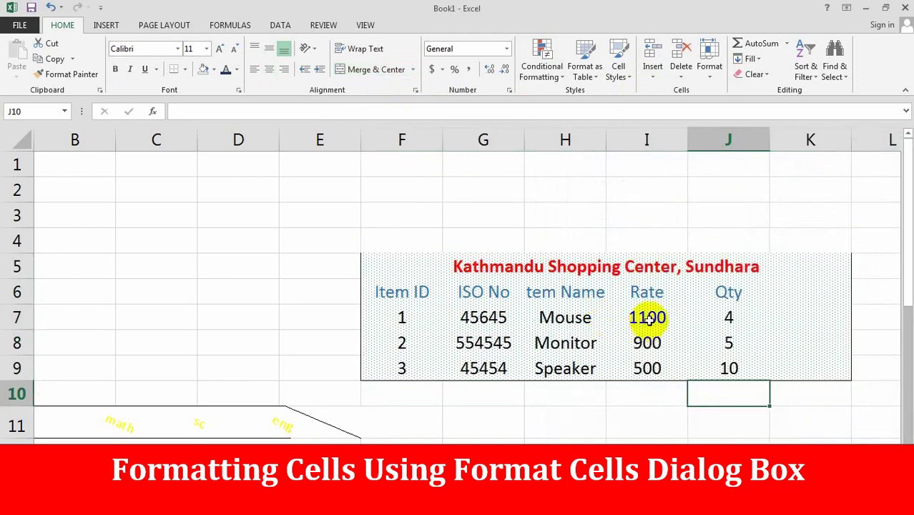
# - Set the merged title cell F5's pattern colour to No Color
pyautogui.click(387, 263)
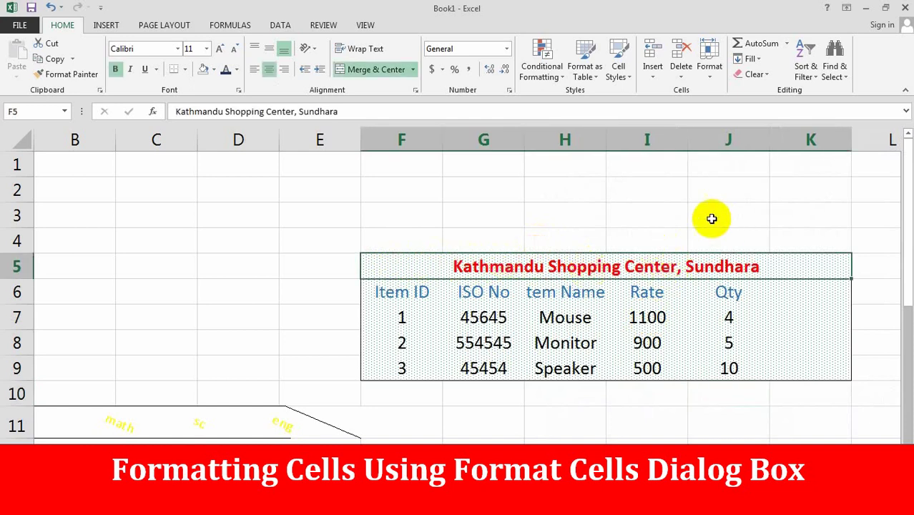
pyautogui.click(414, 91)
pyautogui.click(729, 167)
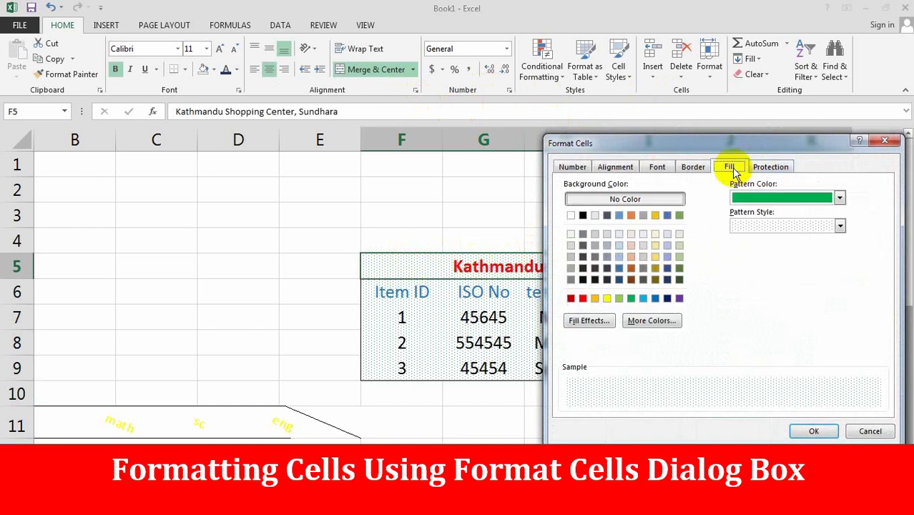
pyautogui.click(841, 200)
pyautogui.click(841, 199)
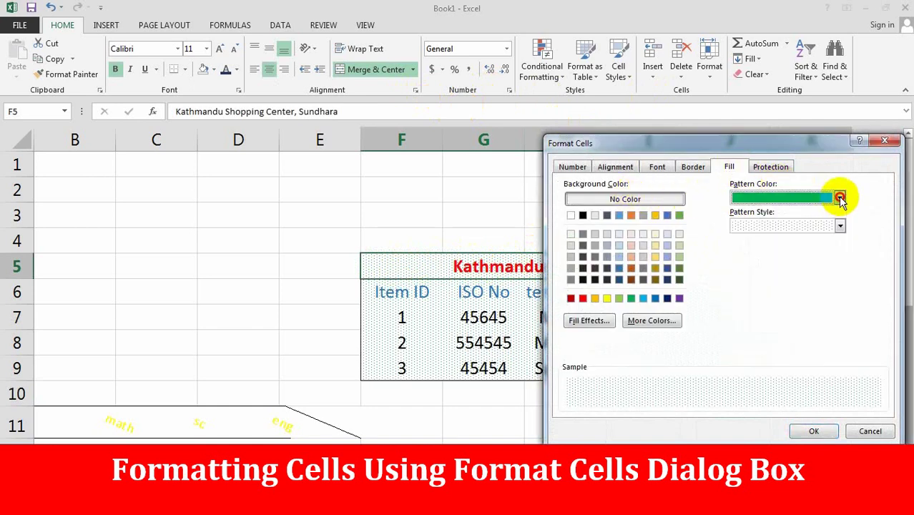
pyautogui.click(635, 200)
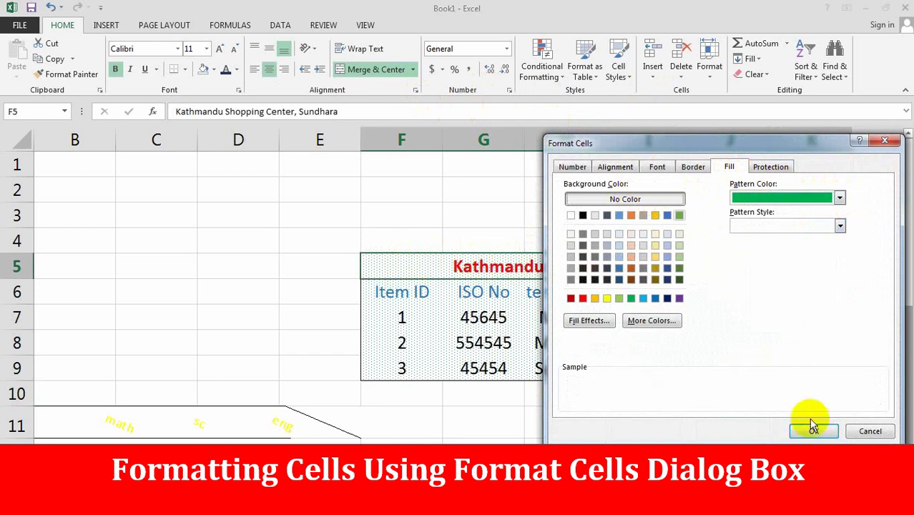
pyautogui.click(815, 431)
pyautogui.click(728, 315)
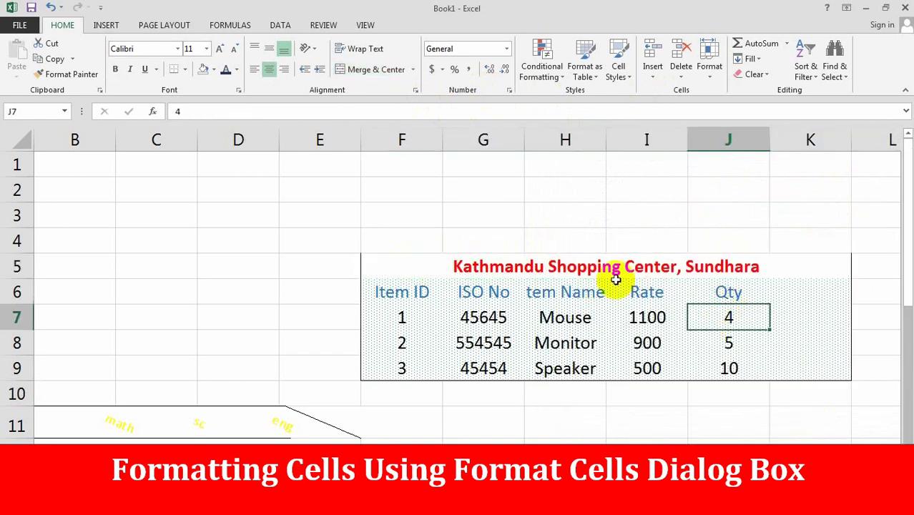
pyautogui.click(583, 267)
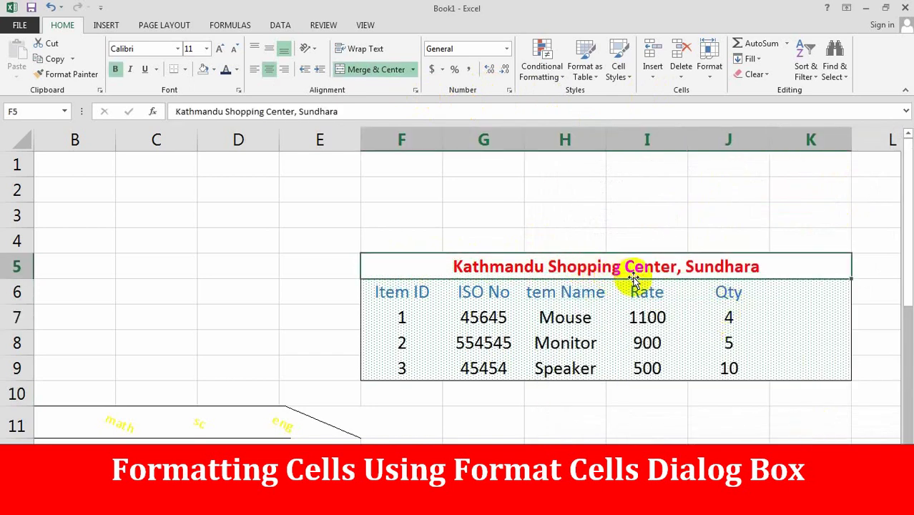
pyautogui.keyDown('ctrl'); pyautogui.scroll(1, 662, 284); pyautogui.keyUp('ctrl')
pyautogui.keyDown('ctrl'); pyautogui.scroll(2, 662, 284); pyautogui.keyUp('ctrl')
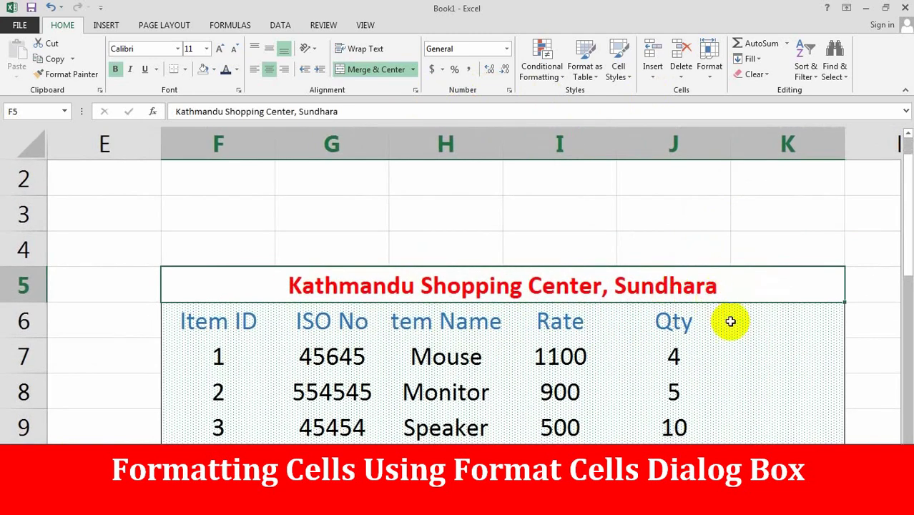
pyautogui.click(776, 359)
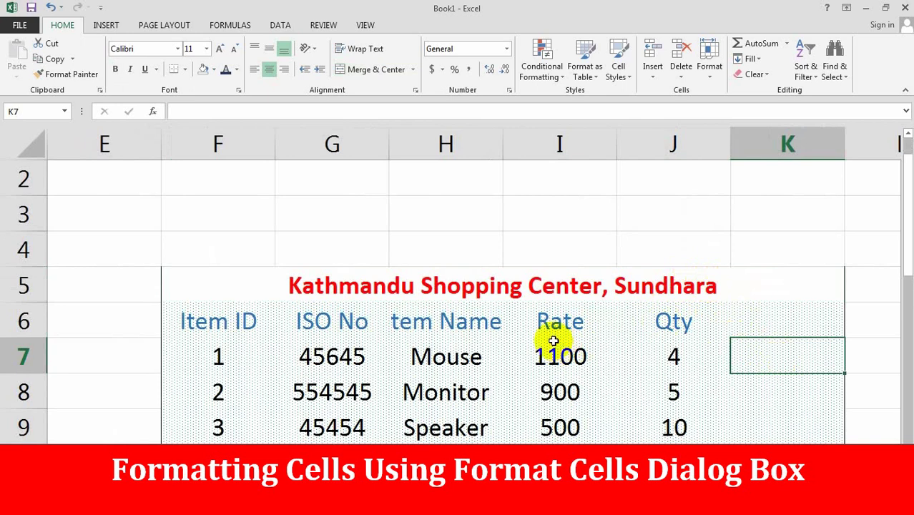
pyautogui.click(415, 90)
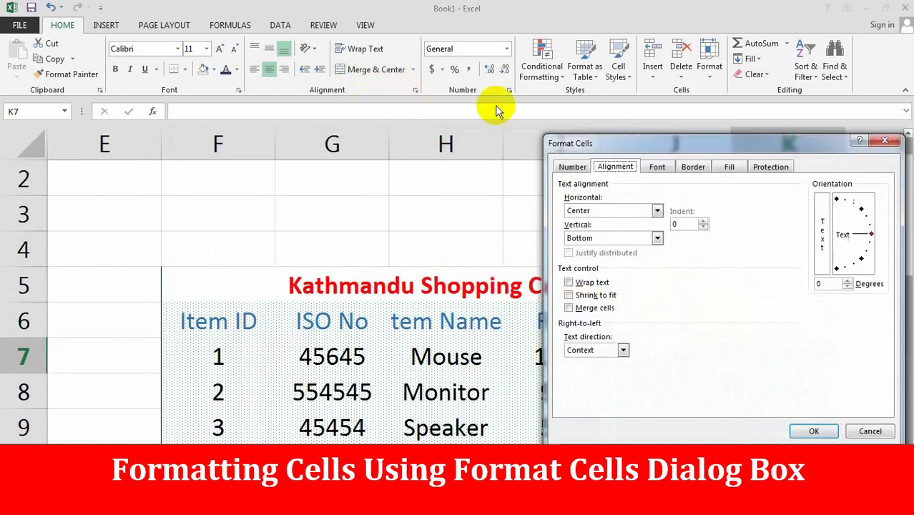
pyautogui.moveTo(638, 145); pyautogui.dragTo(365, 137)
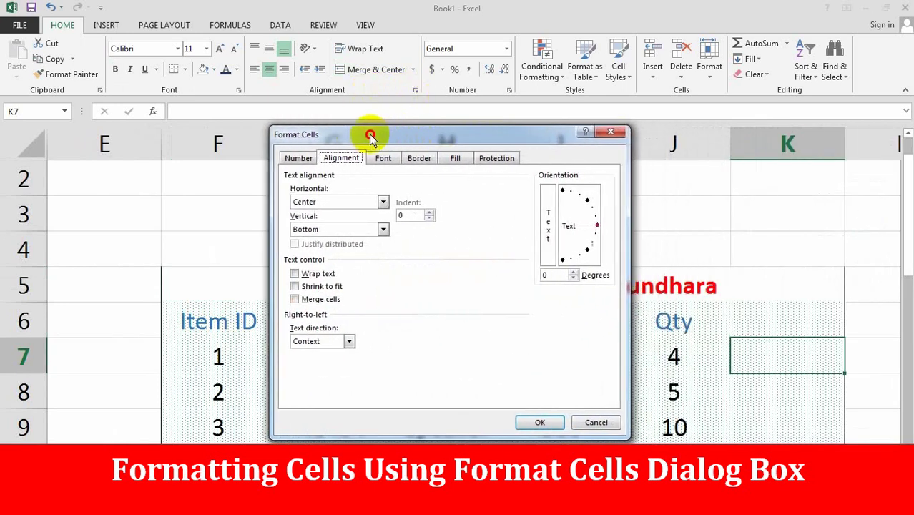
pyautogui.click(342, 159)
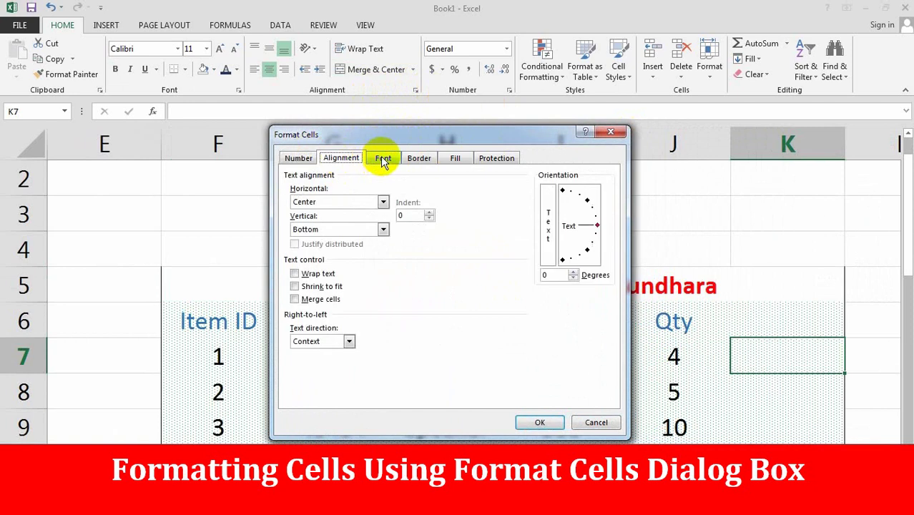
pyautogui.click(382, 158)
pyautogui.click(419, 158)
pyautogui.click(455, 158)
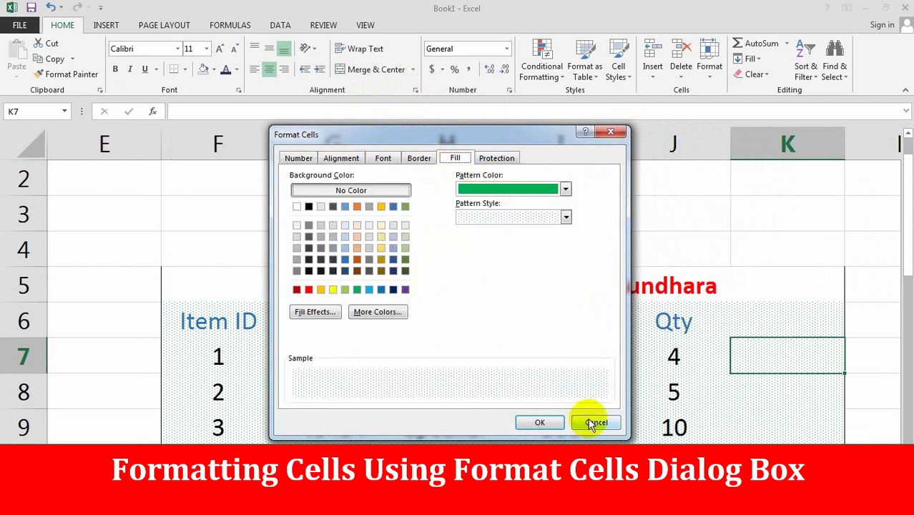
pyautogui.click(420, 159)
pyautogui.click(383, 159)
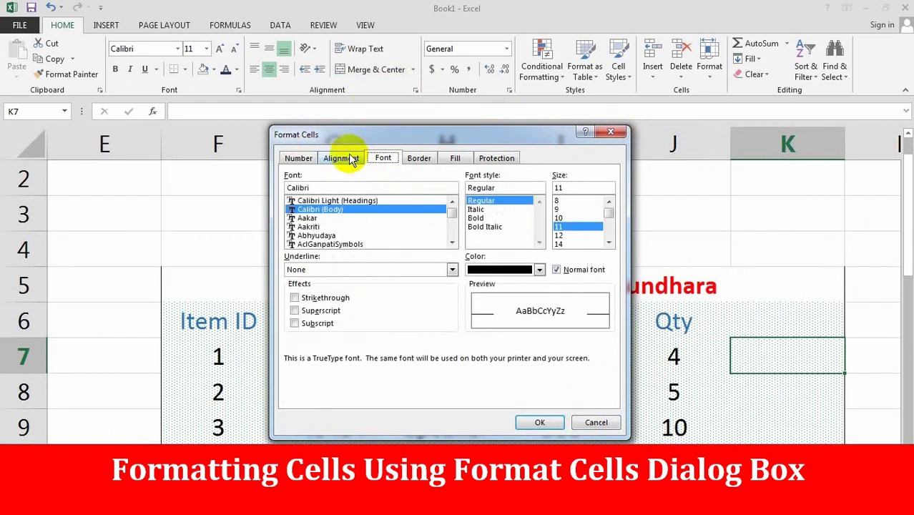
pyautogui.click(342, 158)
pyautogui.click(597, 421)
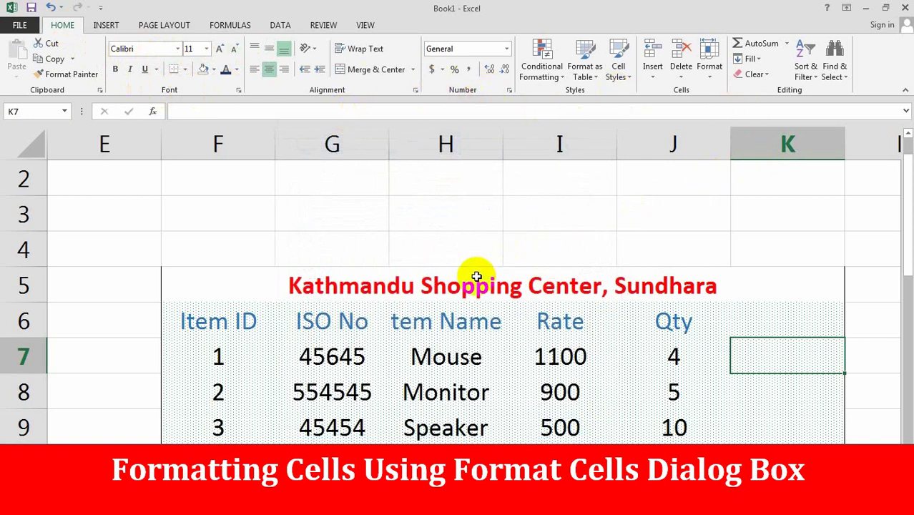
pyautogui.click(444, 315)
# - Clear all formats from F5:K10, removing the dotted green pattern and red title fill
pyautogui.click(699, 343)
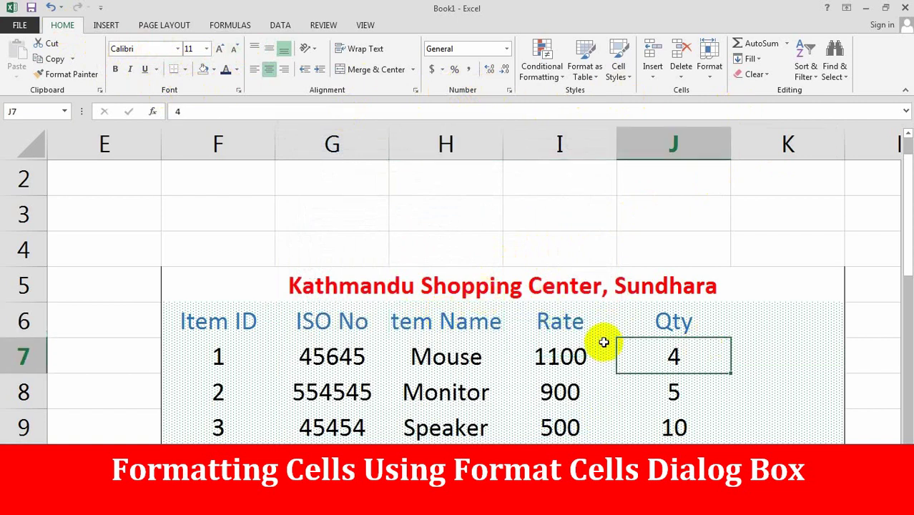
pyautogui.moveTo(198, 279); pyautogui.dragTo(583, 433)
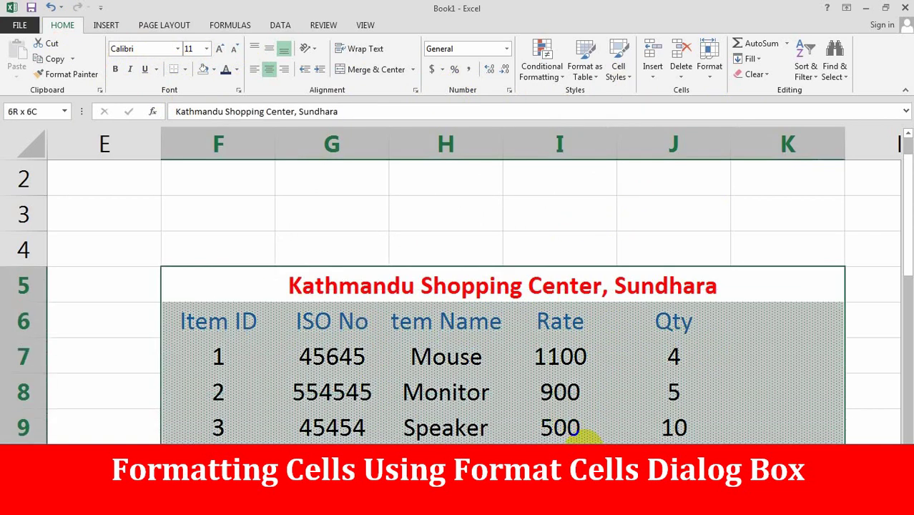
pyautogui.click(768, 76)
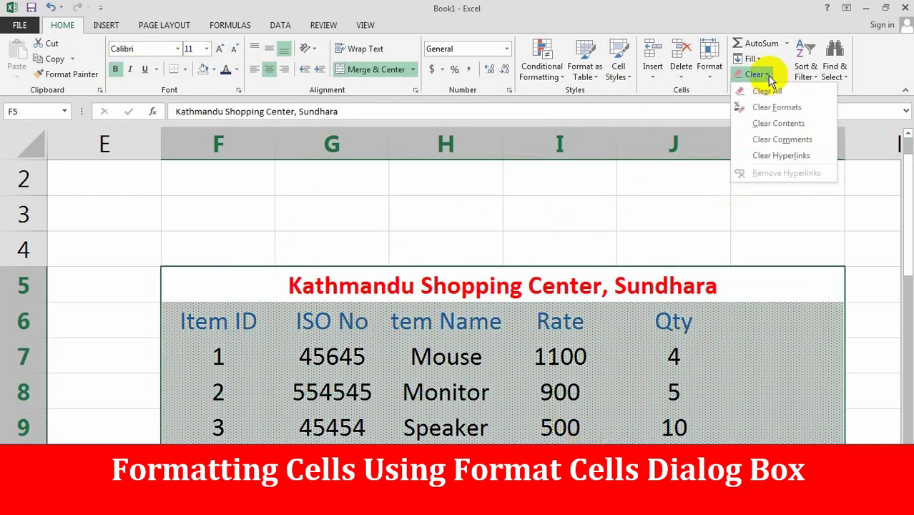
pyautogui.click(797, 108)
pyautogui.click(657, 316)
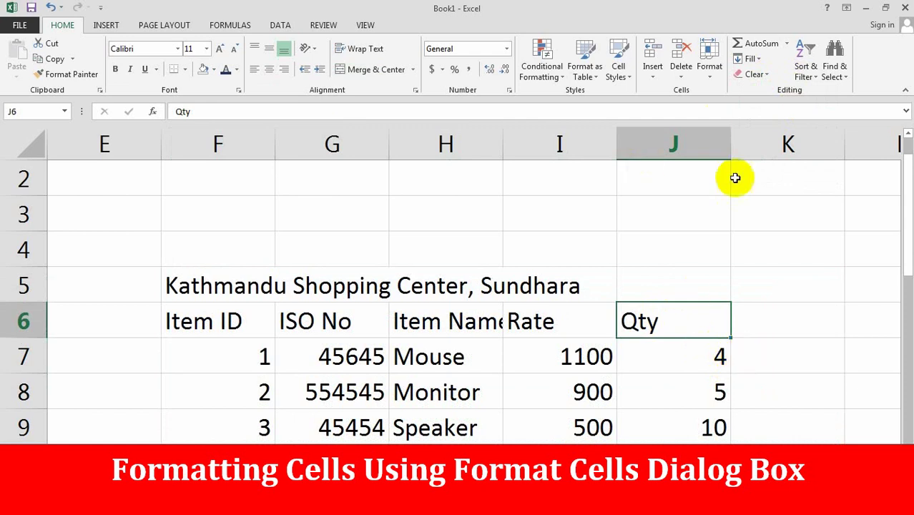
pyautogui.click(744, 233)
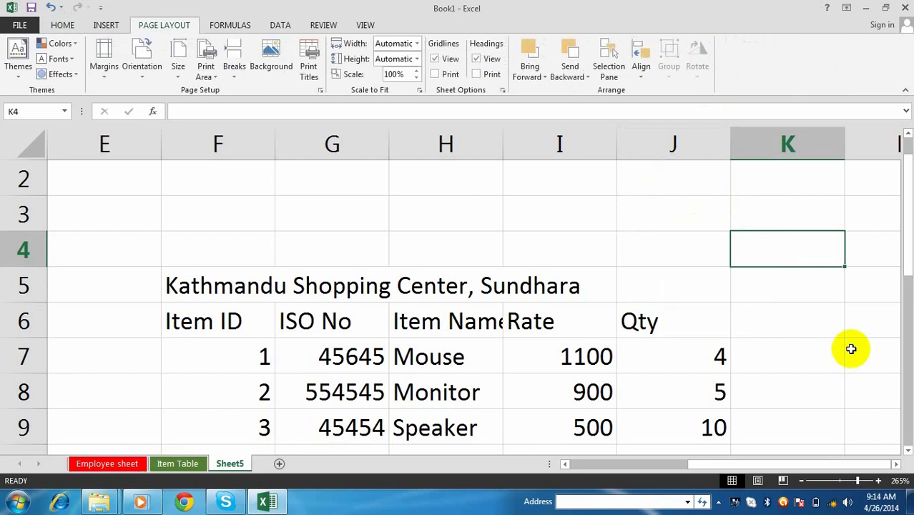
# - Create a new blank workbook, Book2, and select a cell in it
pyautogui.click(635, 256)
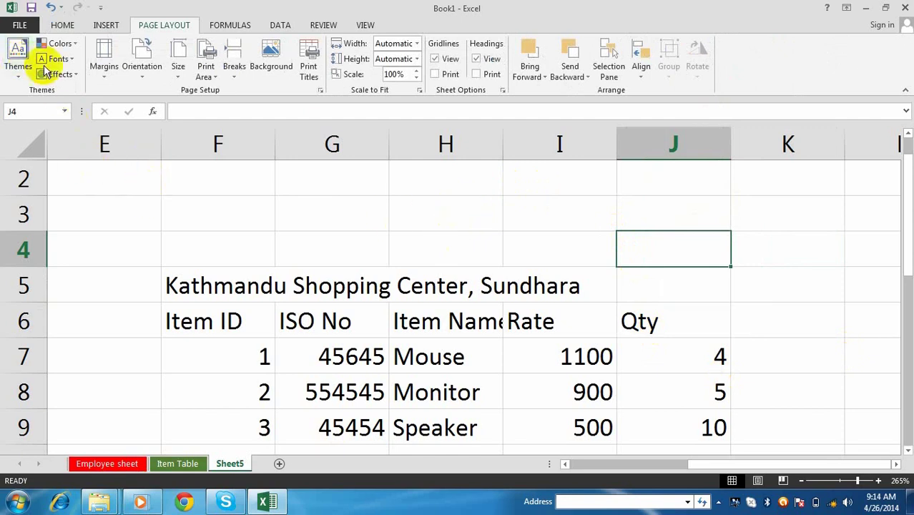
pyautogui.click(20, 25)
pyautogui.click(25, 90)
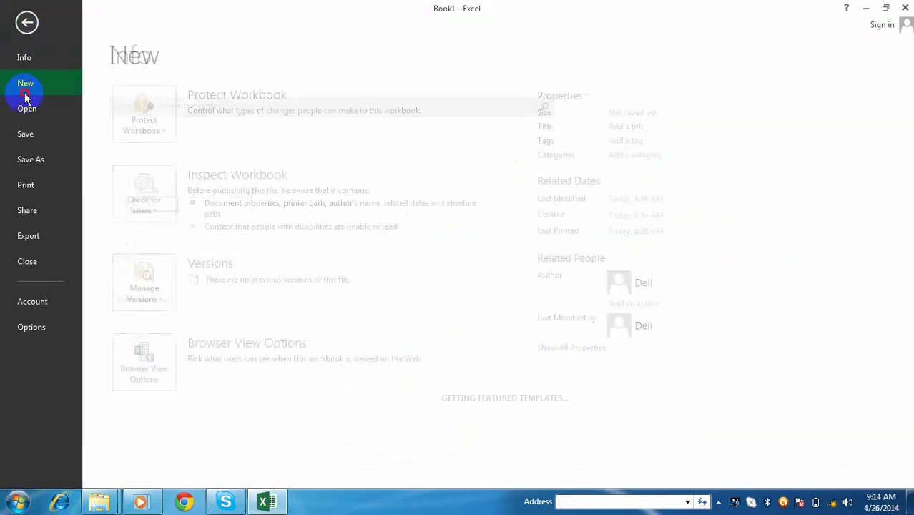
pyautogui.click(187, 261)
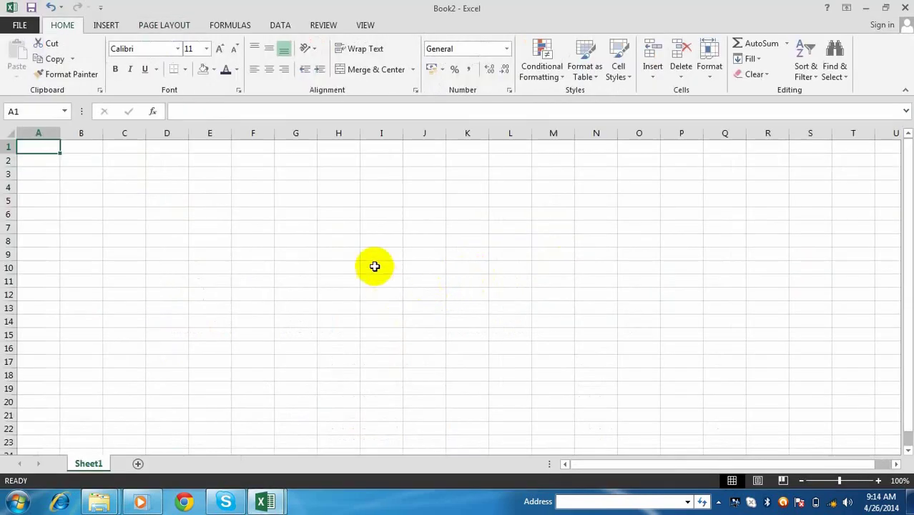
pyautogui.click(373, 266)
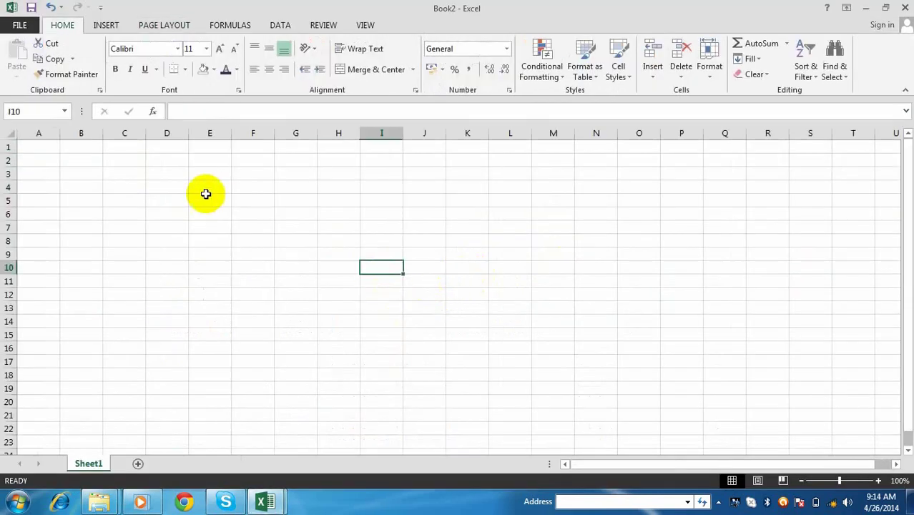
pyautogui.click(205, 194)
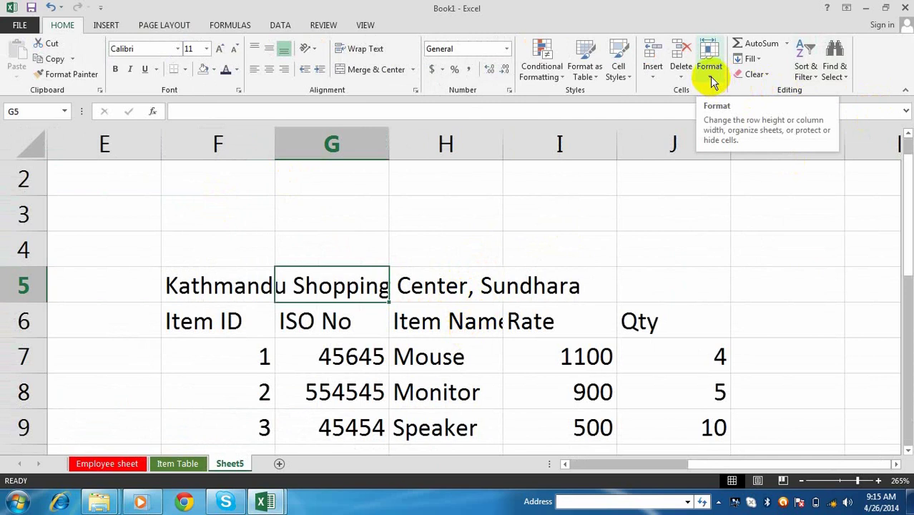
# - Make rows 5, 8 and 9 of the shopping table taller
pyautogui.click(712, 78)
pyautogui.click(484, 286)
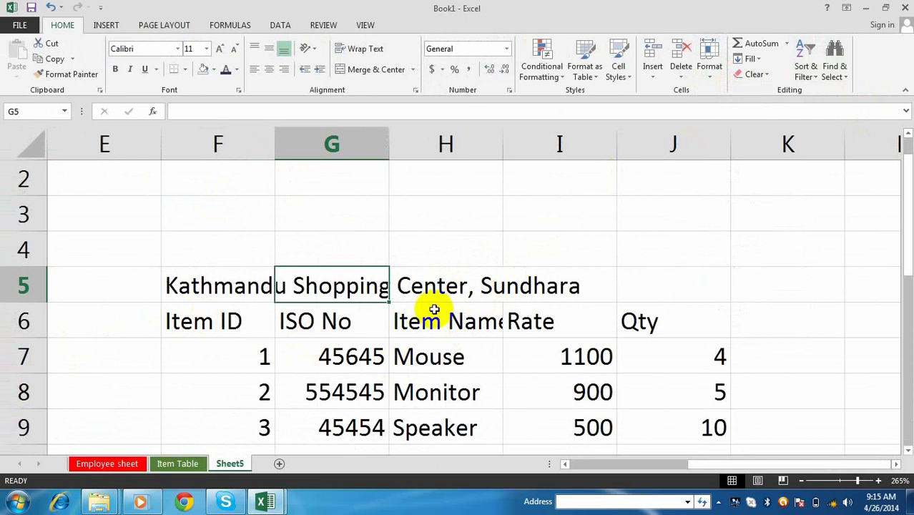
pyautogui.click(478, 309)
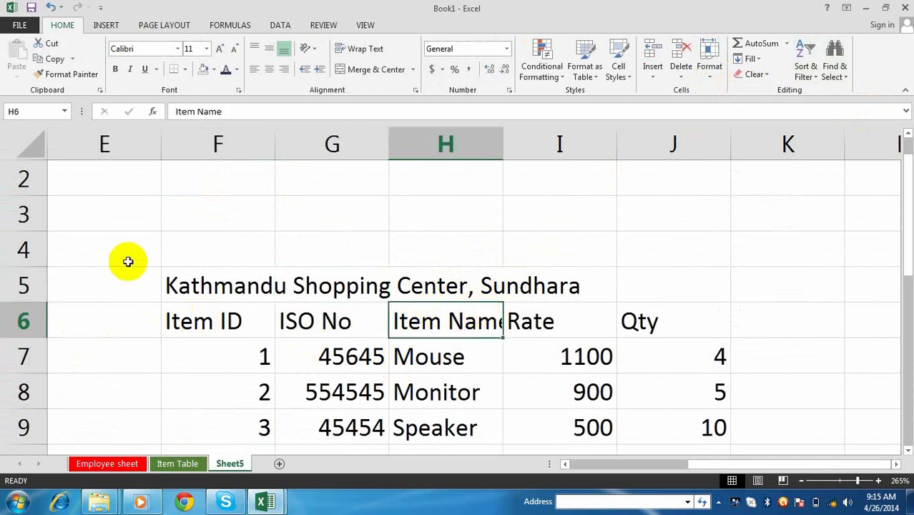
pyautogui.moveTo(30, 304)
pyautogui.mouseDown()
pyautogui.moveTo(14, 343)
pyautogui.moveTo(27, 351)
pyautogui.moveTo(36, 307)
pyautogui.mouseUp()
pyautogui.scroll(-1, 119, 315)
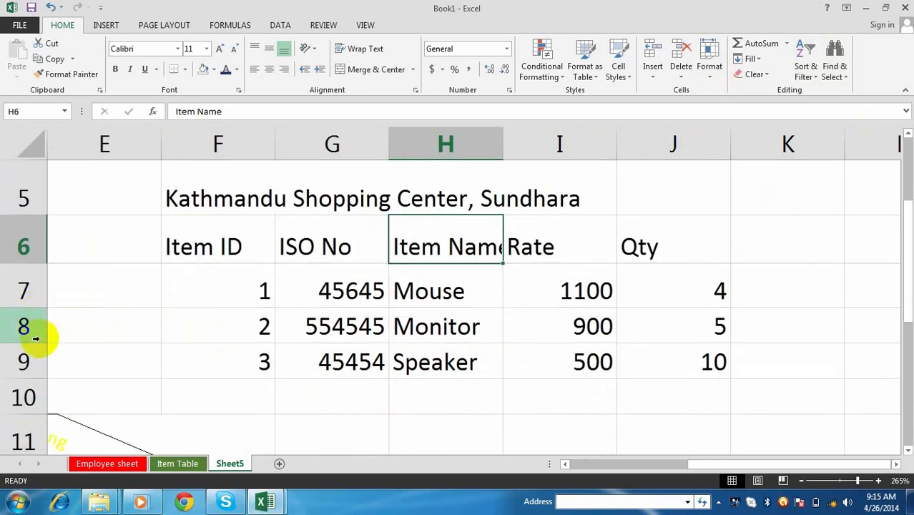
pyautogui.moveTo(41, 343); pyautogui.dragTo(41, 355)
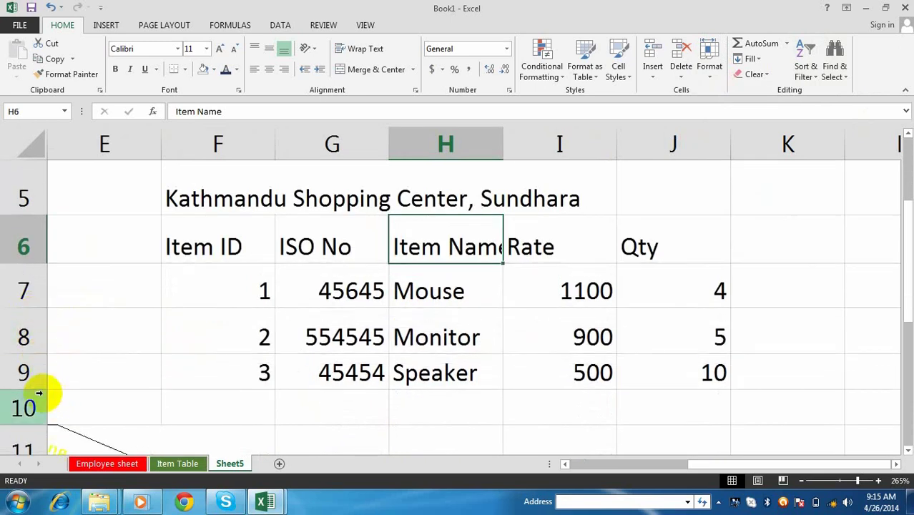
pyautogui.click(39, 393)
pyautogui.moveTo(36, 397); pyautogui.dragTo(36, 406)
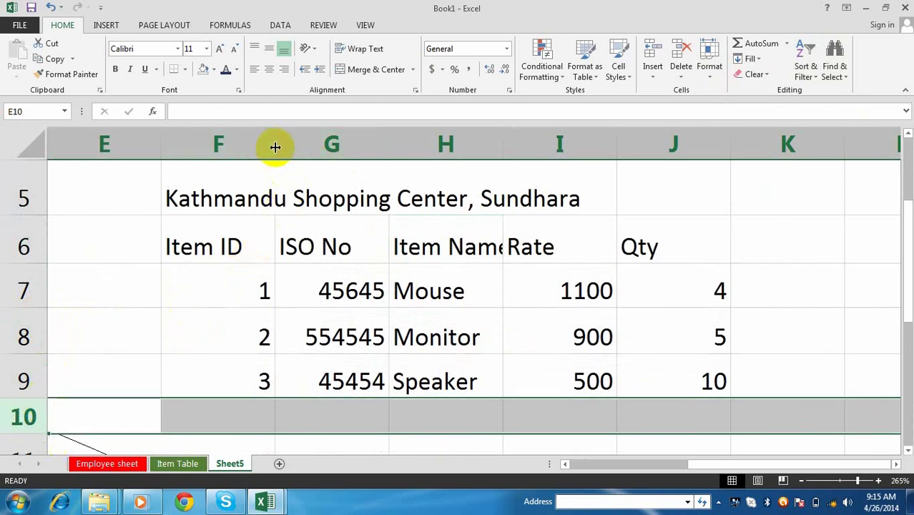
# - Widen columns F, G and H so Item Name fits fully
pyautogui.moveTo(275, 146); pyautogui.dragTo(289, 146)
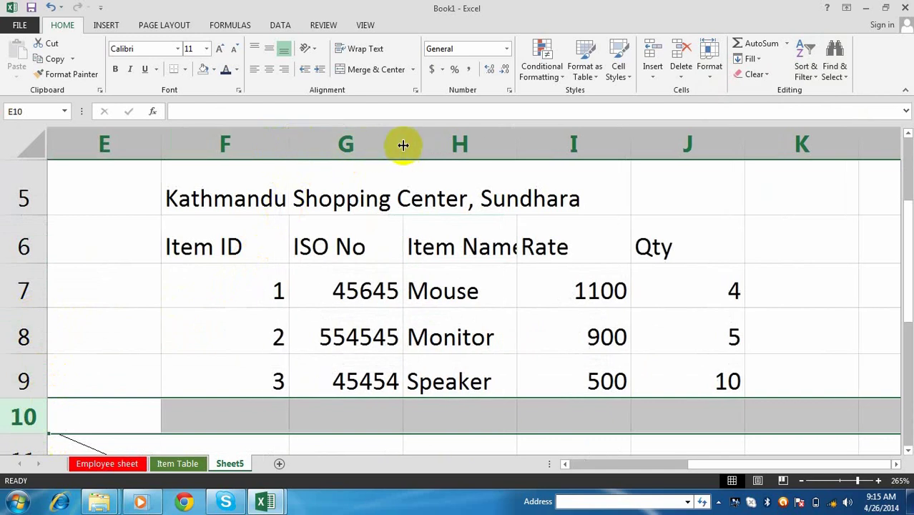
pyautogui.moveTo(402, 146); pyautogui.dragTo(428, 146)
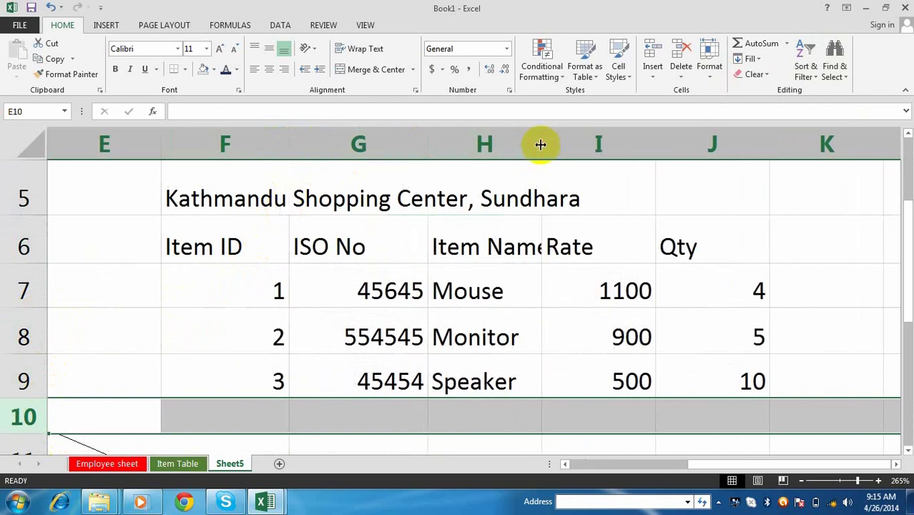
pyautogui.moveTo(541, 145)
pyautogui.mouseDown()
pyautogui.moveTo(562, 143)
pyautogui.moveTo(529, 141)
pyautogui.moveTo(551, 145)
pyautogui.mouseUp()
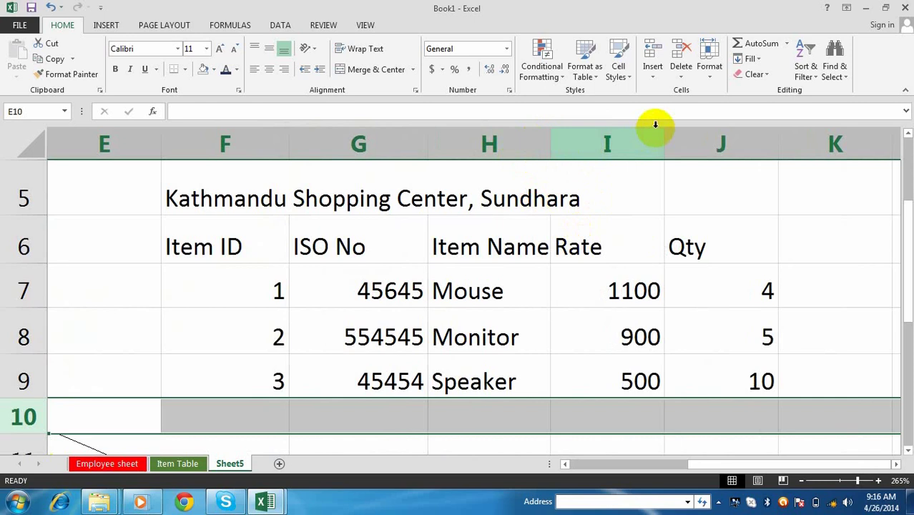
# - Set the row height of the table area E5:K10 to 0.3
pyautogui.moveTo(153, 200); pyautogui.dragTo(814, 415)
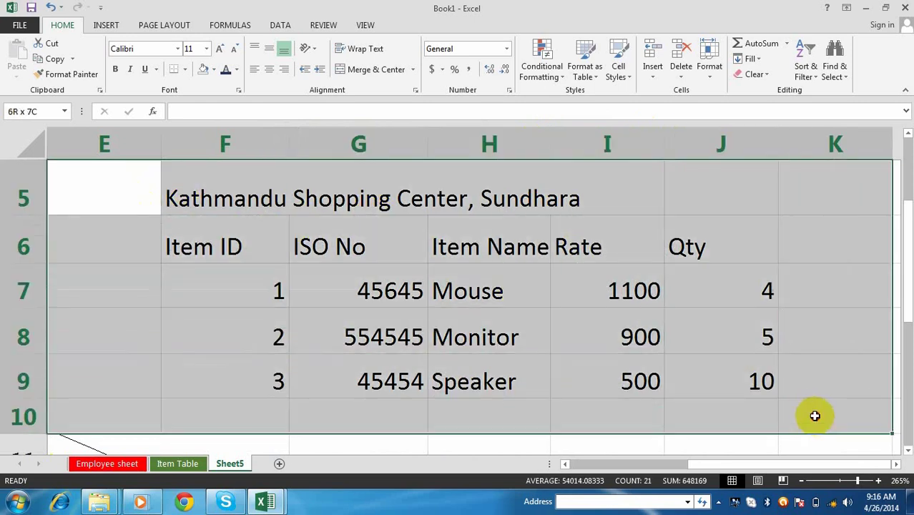
pyautogui.click(710, 82)
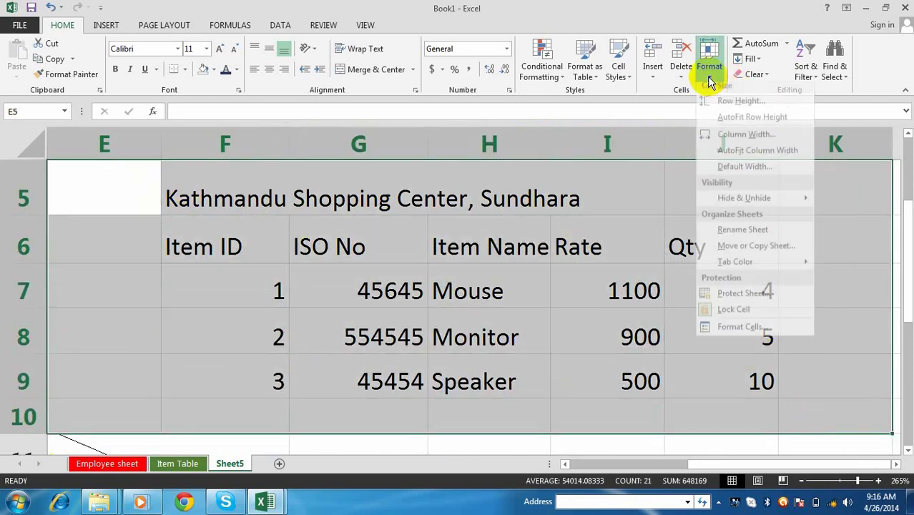
pyautogui.click(748, 107)
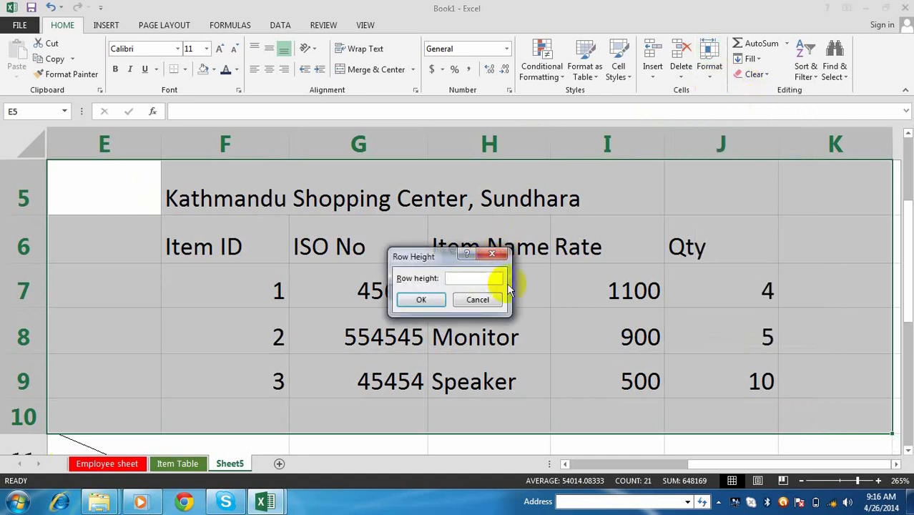
pyautogui.write('0.3')
pyautogui.click(421, 301)
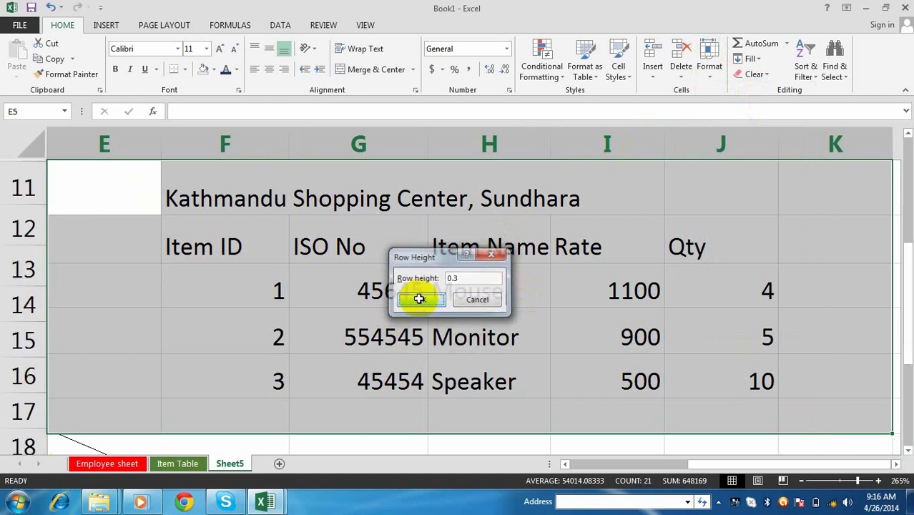
pyautogui.moveTo(719, 465); pyautogui.dragTo(594, 466)
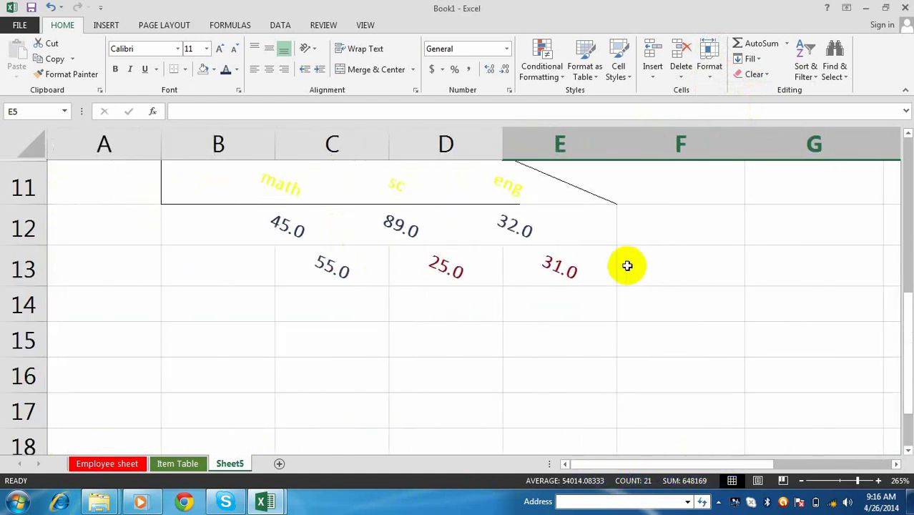
pyautogui.scroll(3, 633, 254)
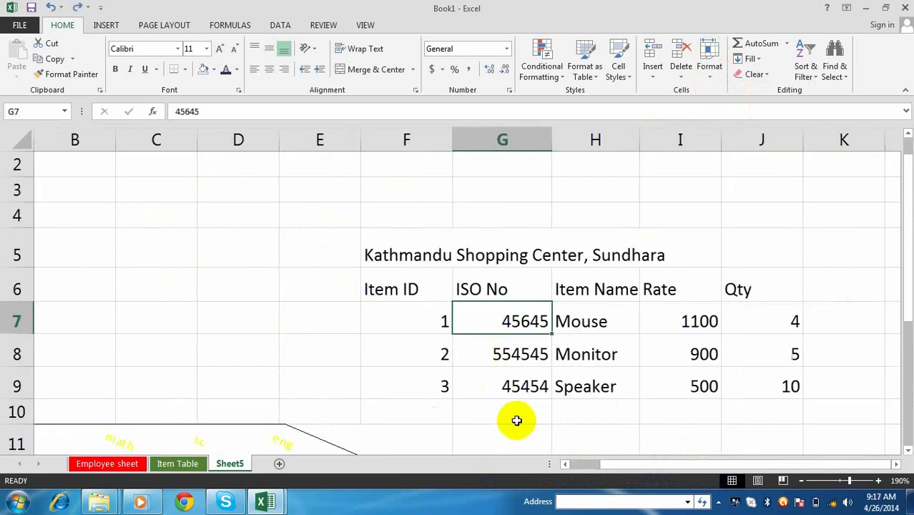
pyautogui.click(519, 407)
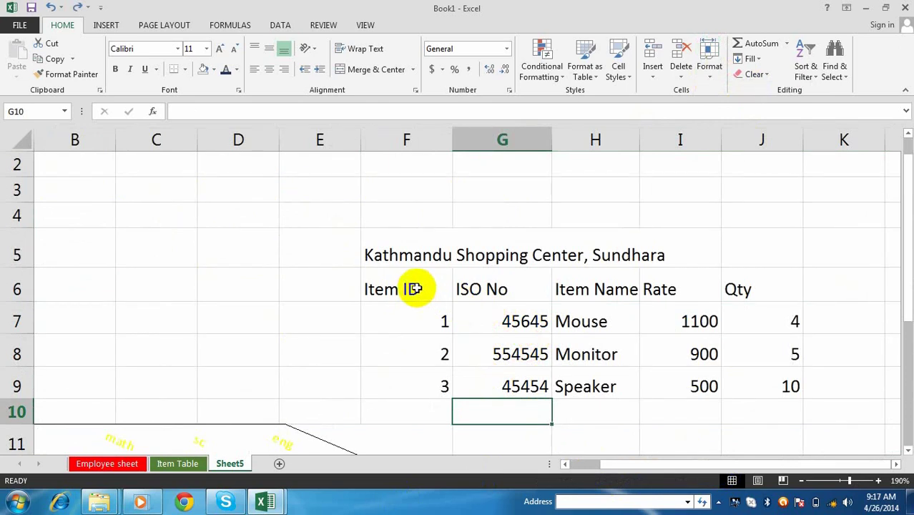
# - Set rows 6–9 (F6:J9) to a row height of 15
pyautogui.moveTo(412, 288); pyautogui.dragTo(790, 370)
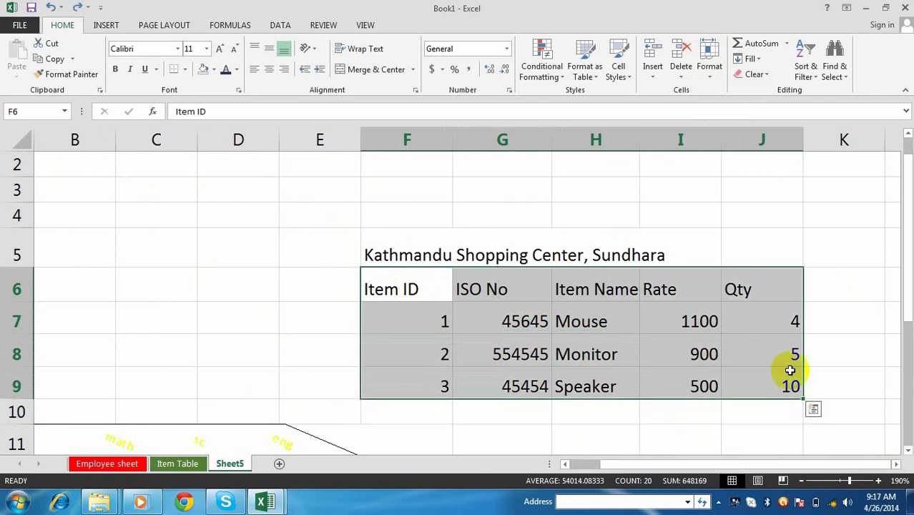
pyautogui.click(710, 78)
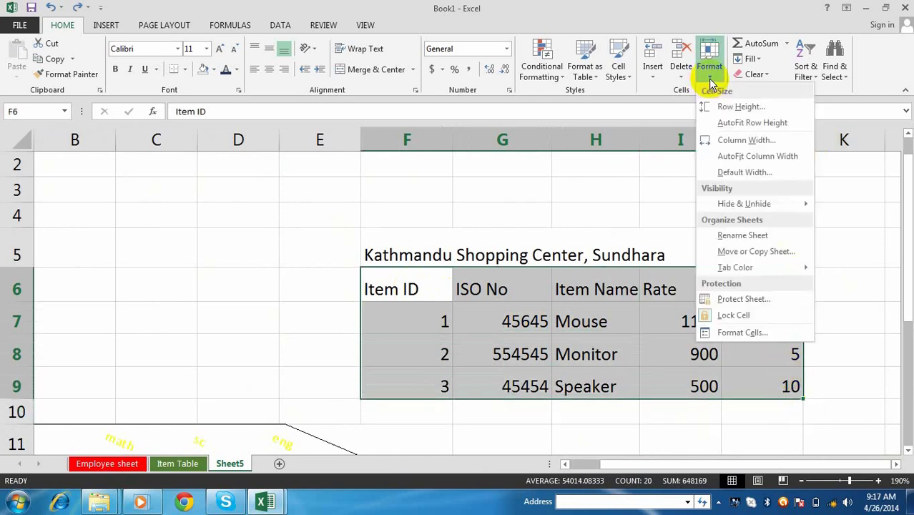
pyautogui.click(746, 108)
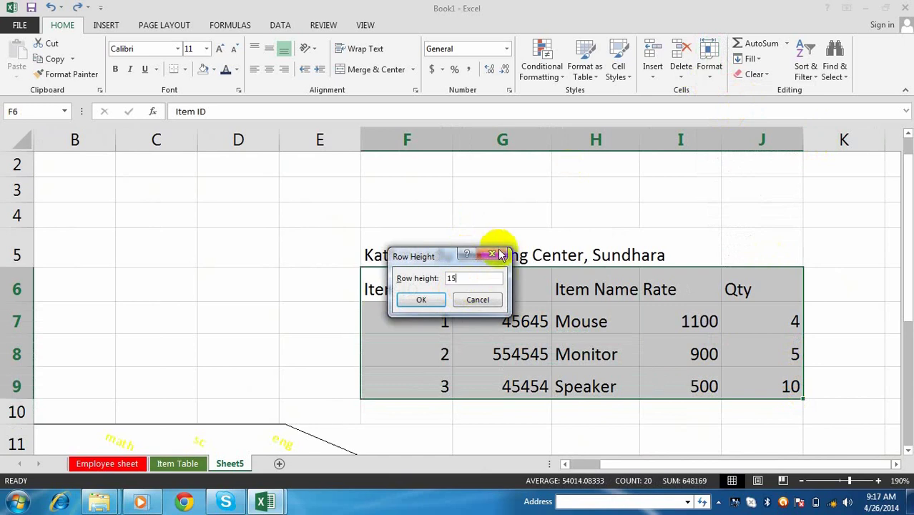
pyautogui.write('15')
pyautogui.click(421, 299)
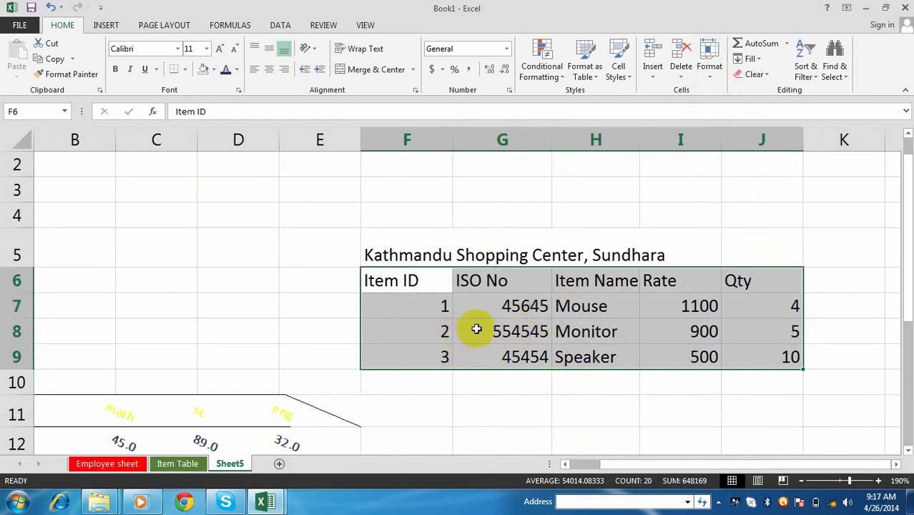
# - Change the row height of rows 6–9 to 20
pyautogui.click(712, 75)
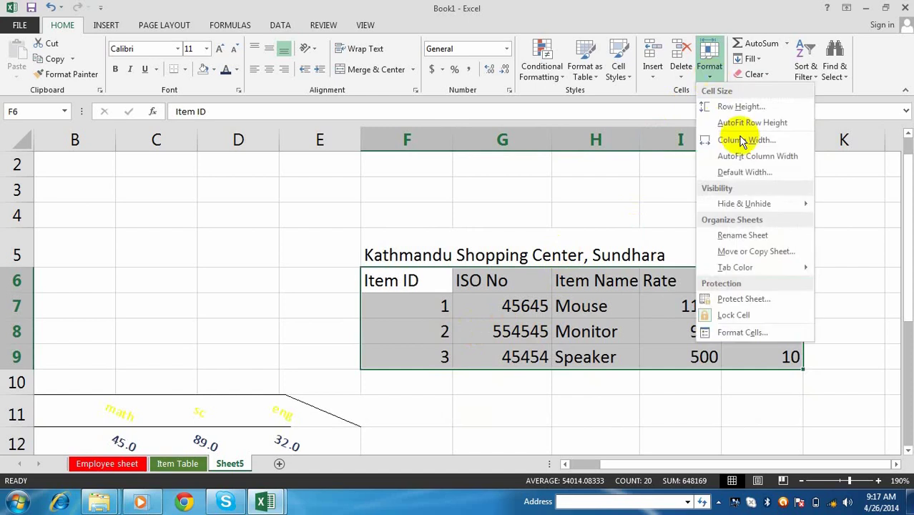
pyautogui.click(741, 106)
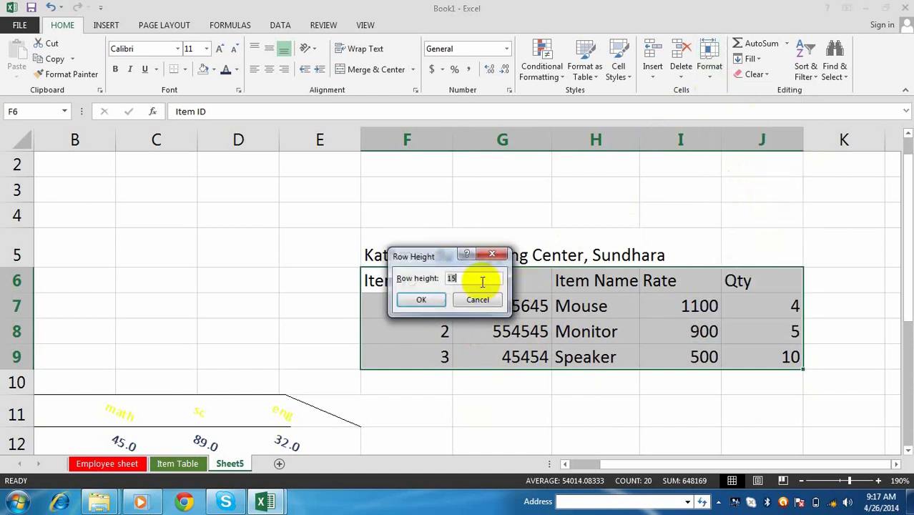
pyautogui.write('20')
pyautogui.click(404, 301)
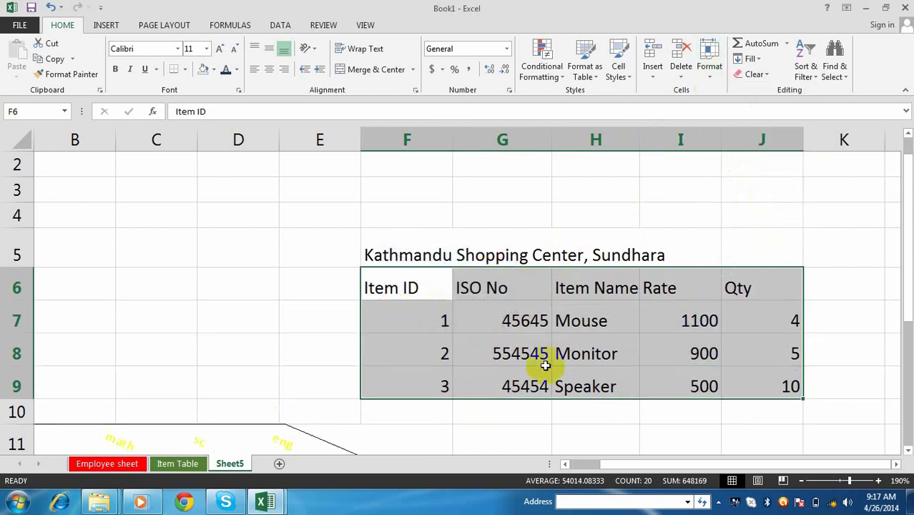
pyautogui.click(579, 387)
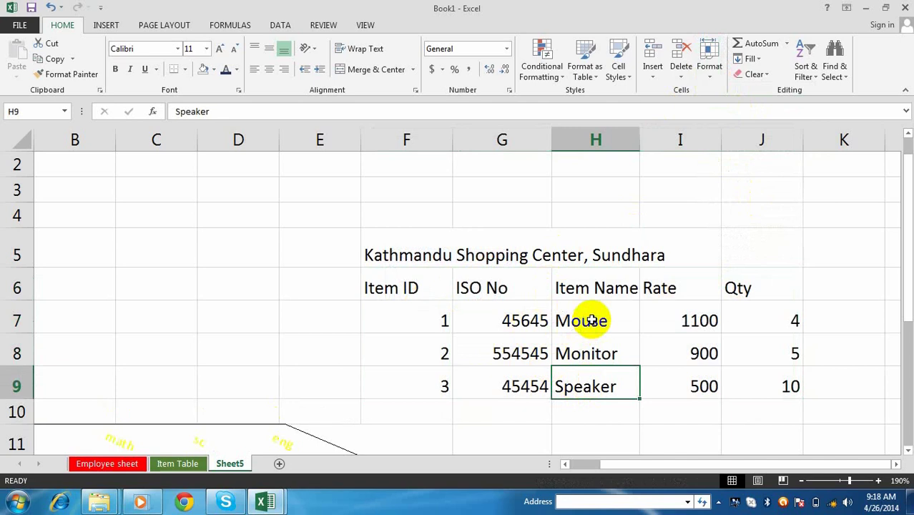
pyautogui.moveTo(414, 293); pyautogui.dragTo(798, 386)
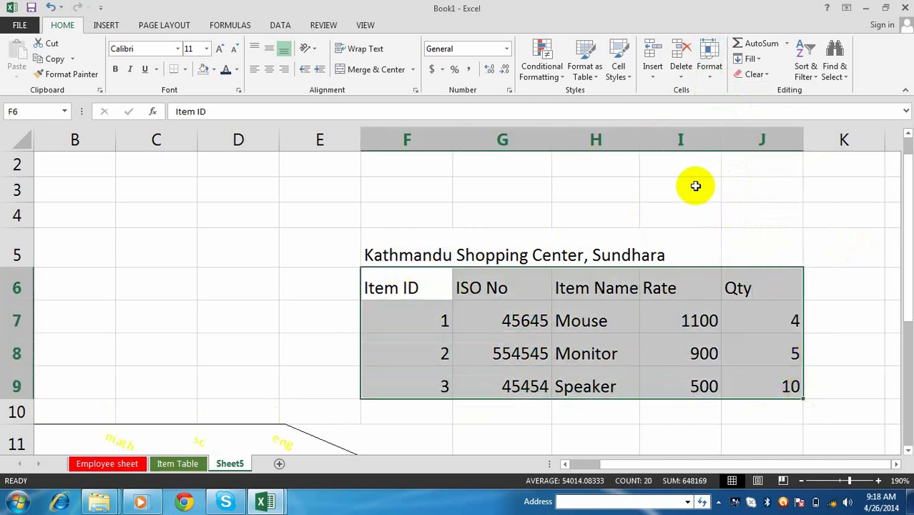
# - Set the selected columns to width 25 and centre the table's contents
pyautogui.click(712, 80)
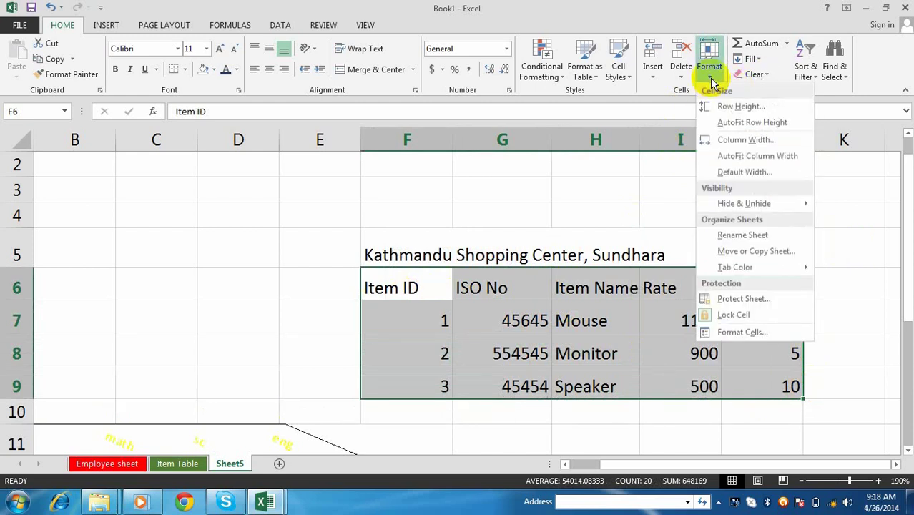
pyautogui.click(748, 140)
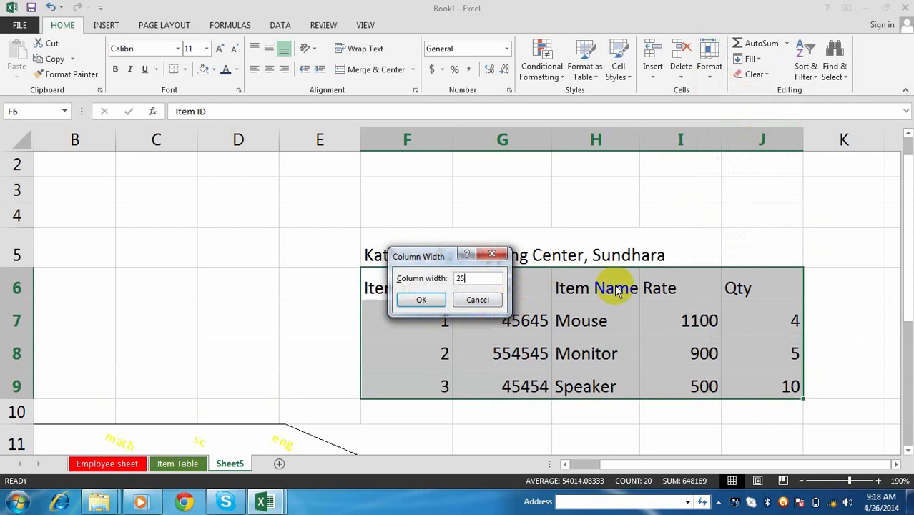
pyautogui.write('25')
pyautogui.click(422, 300)
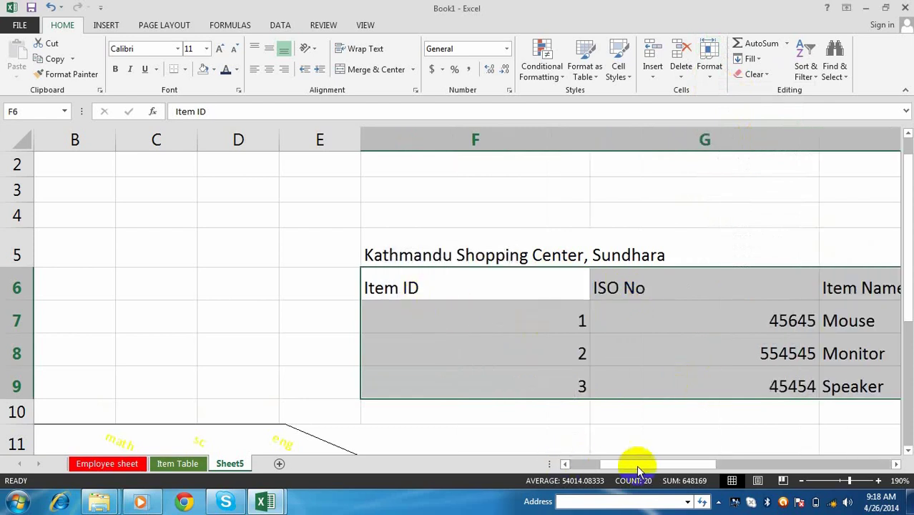
pyautogui.moveTo(637, 465); pyautogui.dragTo(758, 472)
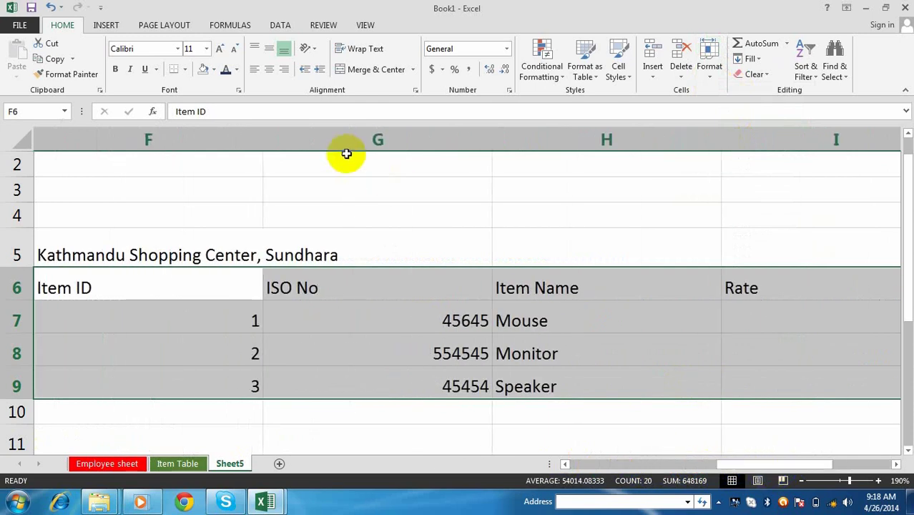
pyautogui.click(272, 69)
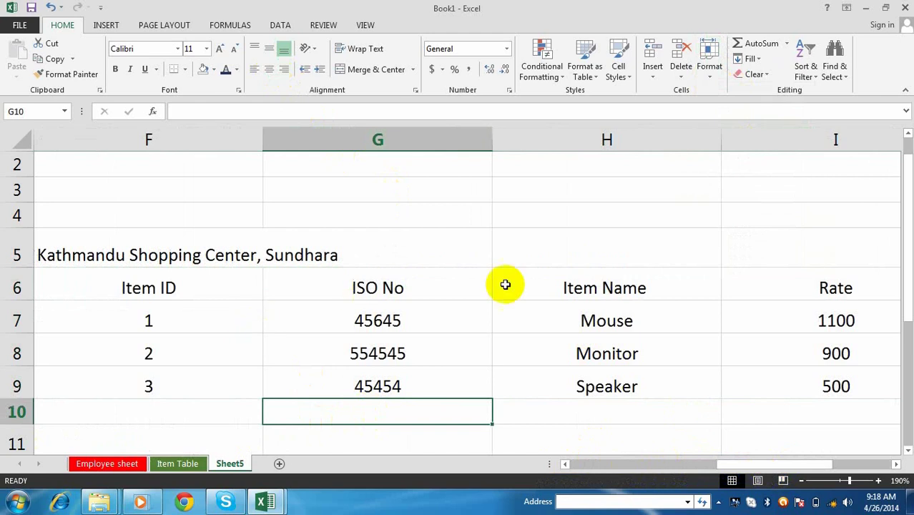
# - Reselect the table and apply width 25 to all columns F to J
pyautogui.moveTo(144, 296); pyautogui.dragTo(633, 398)
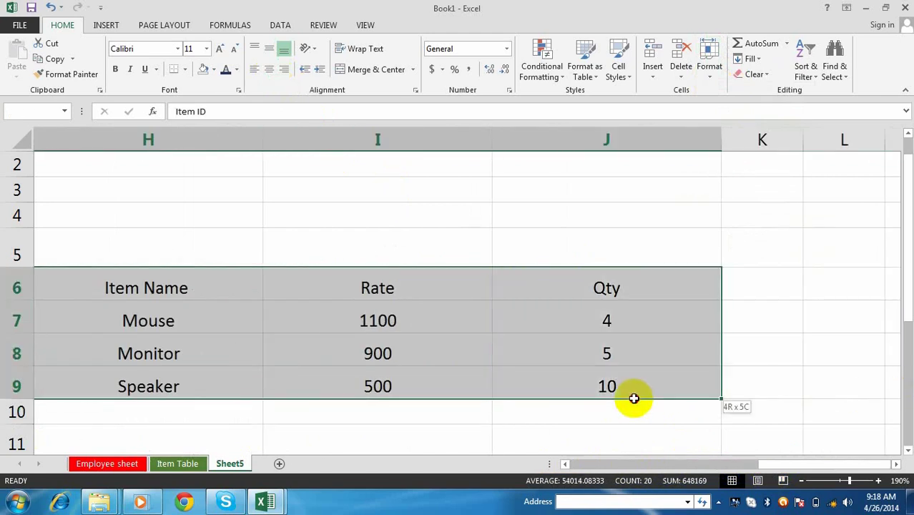
pyautogui.moveTo(790, 464); pyautogui.dragTo(739, 465)
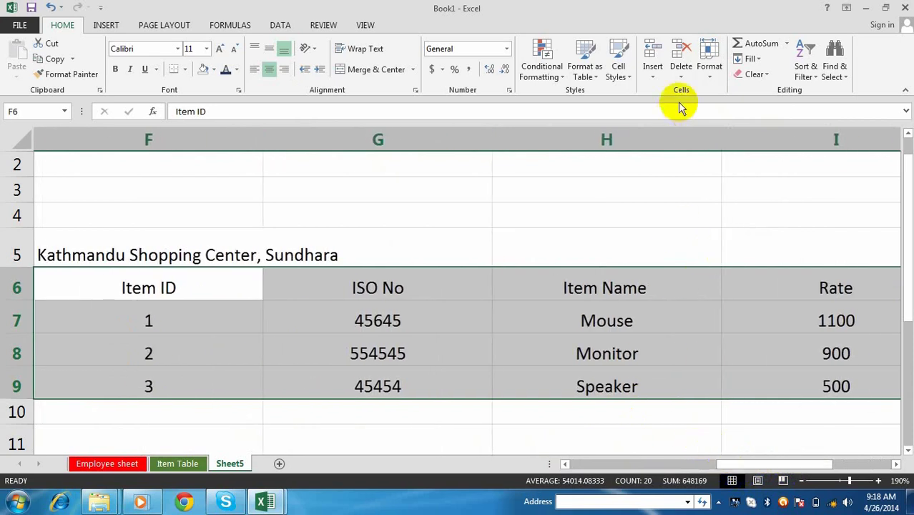
pyautogui.click(712, 85)
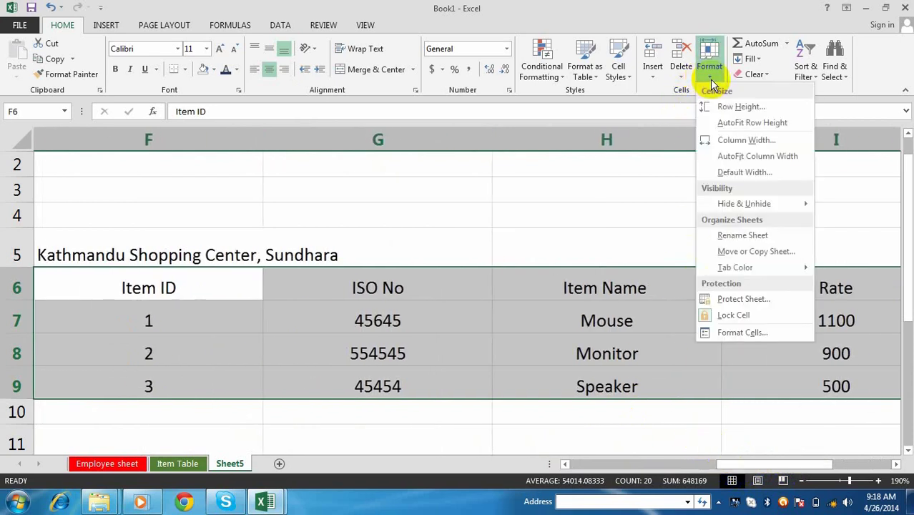
pyautogui.click(747, 140)
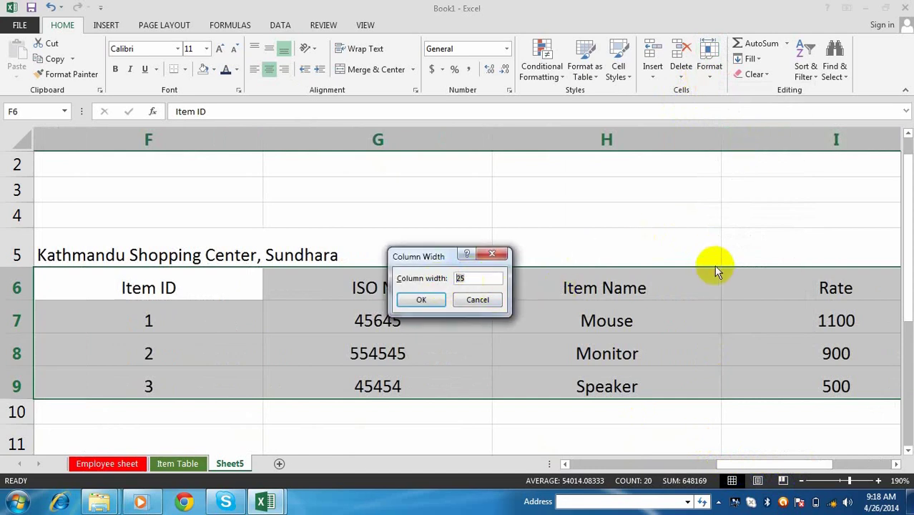
pyautogui.click(421, 299)
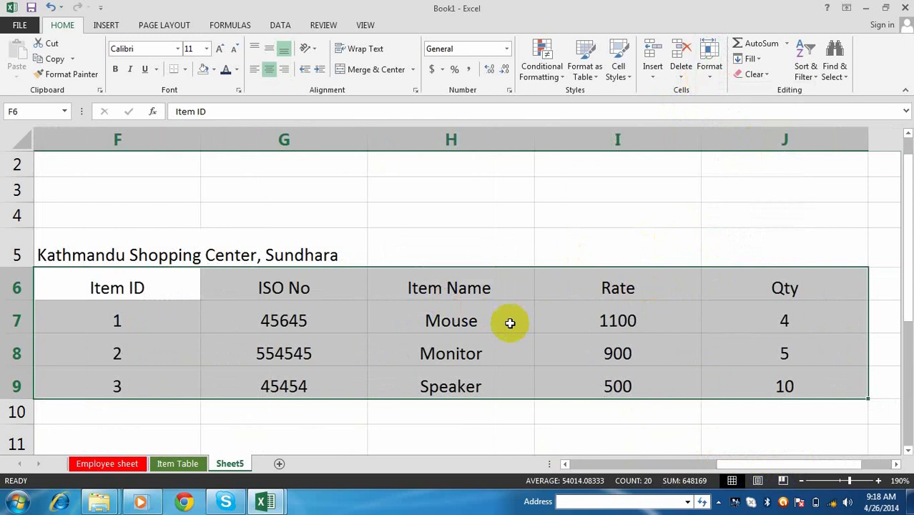
pyautogui.click(709, 75)
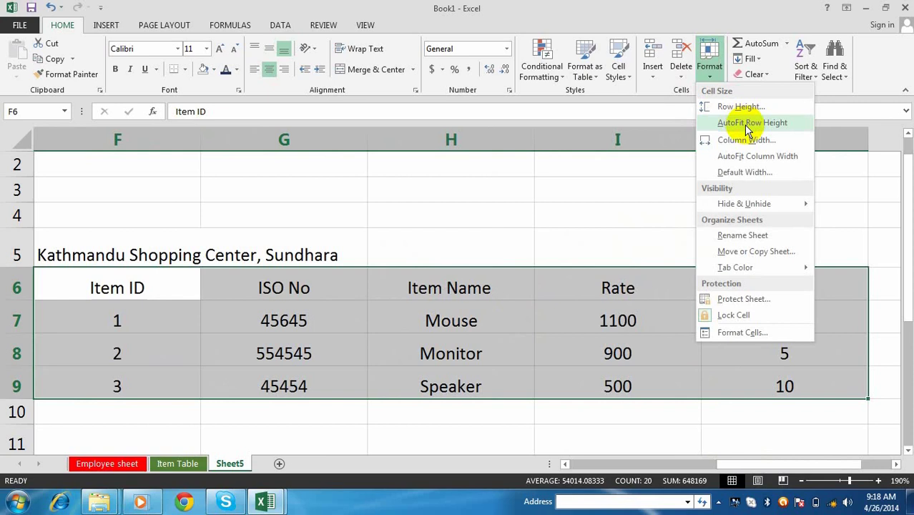
# - AutoFit the row height of rows 6–9 and the column width of columns F to J
pyautogui.click(744, 124)
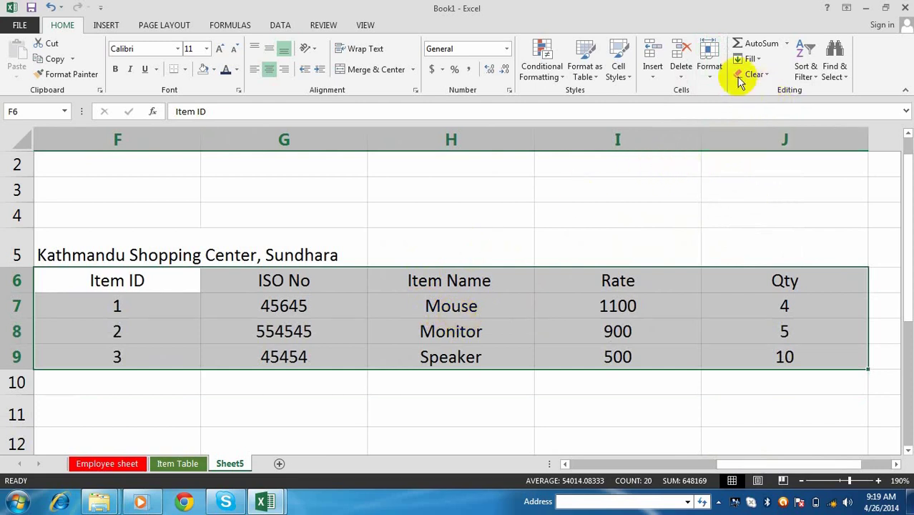
pyautogui.click(710, 72)
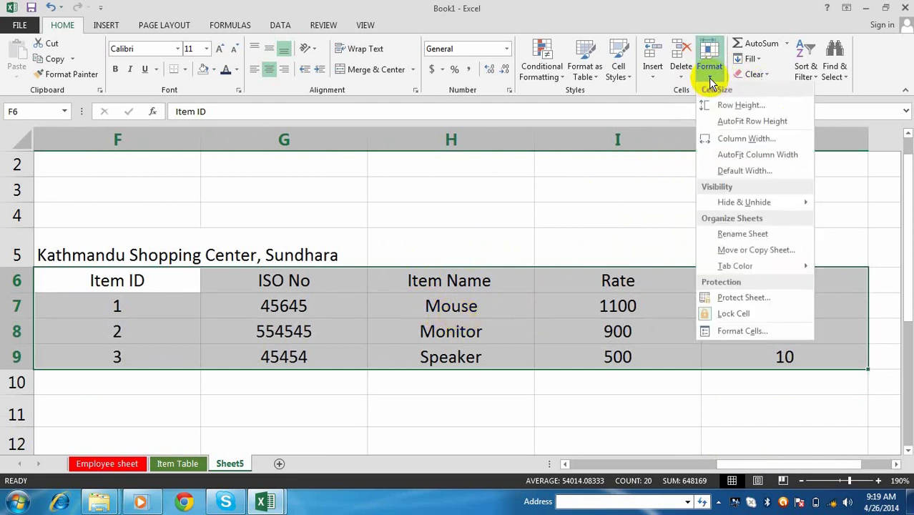
pyautogui.click(768, 157)
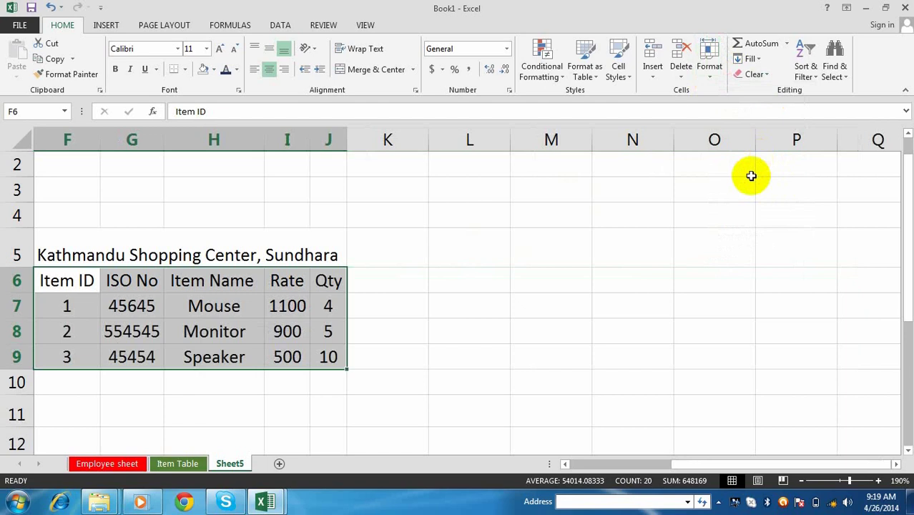
pyautogui.click(709, 72)
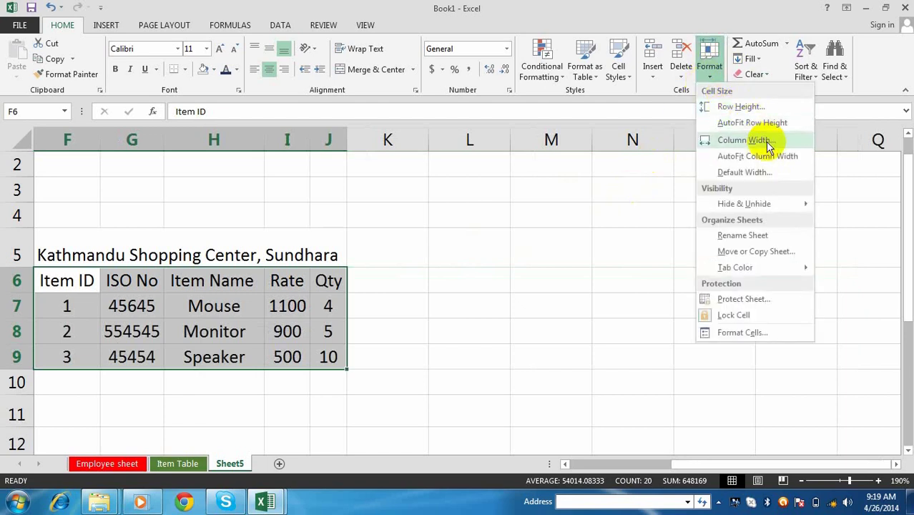
pyautogui.click(541, 296)
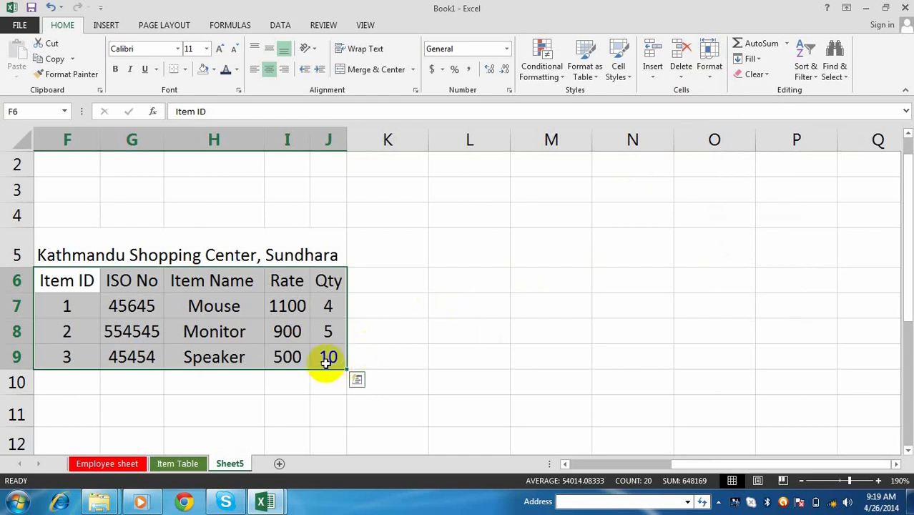
pyautogui.click(235, 357)
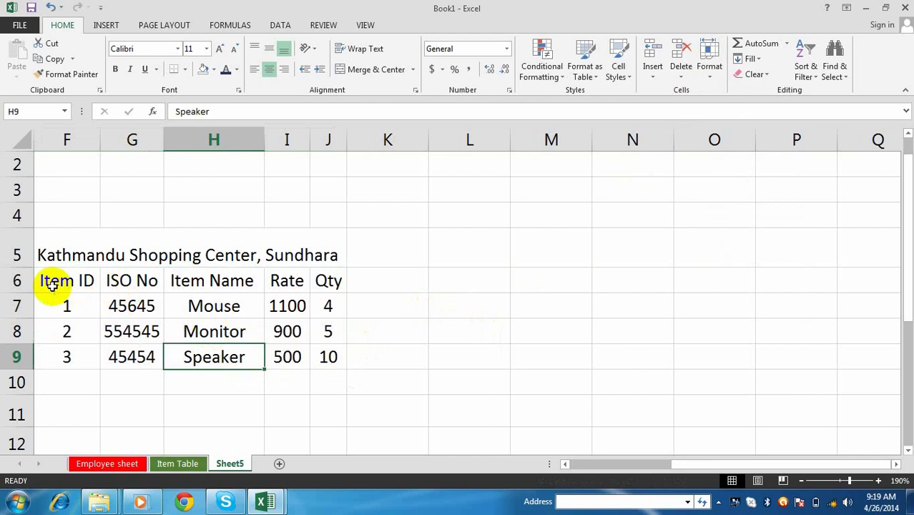
pyautogui.moveTo(70, 285); pyautogui.dragTo(330, 357)
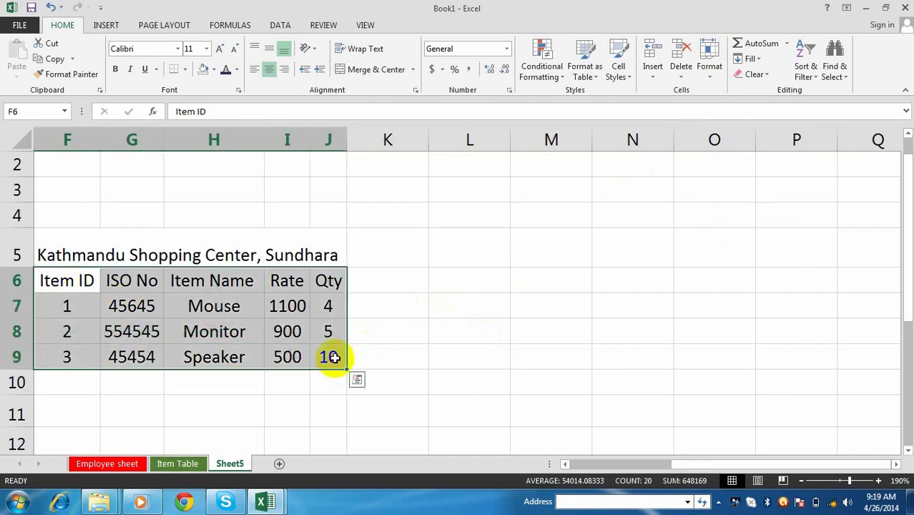
# - Set the sheet's default column width to 12
pyautogui.click(710, 72)
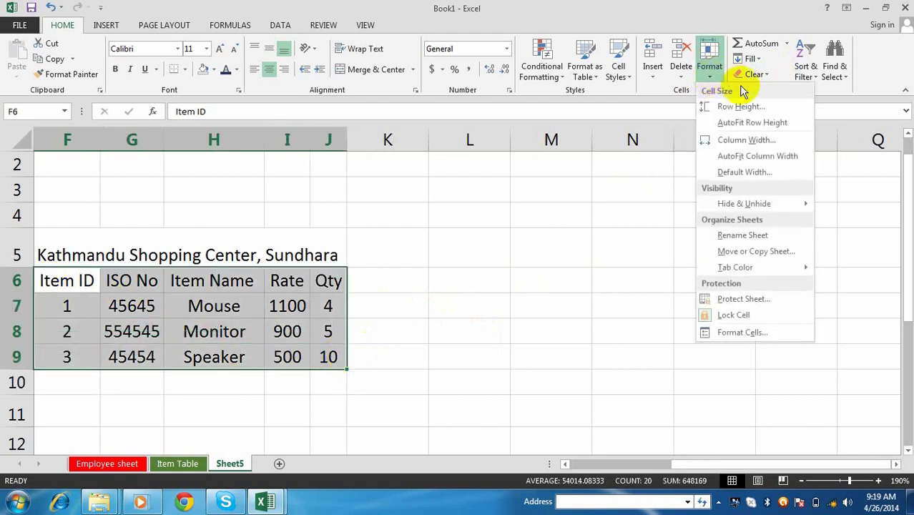
pyautogui.moveTo(757, 202)
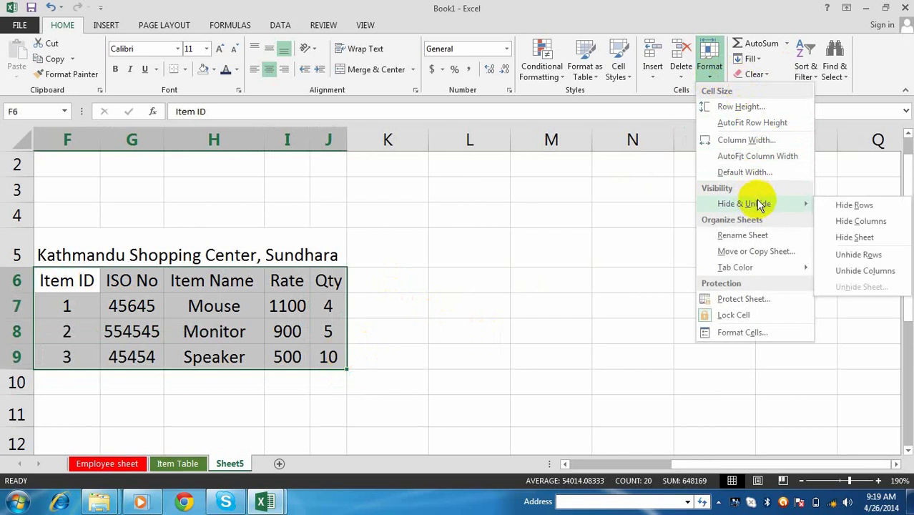
pyautogui.click(744, 172)
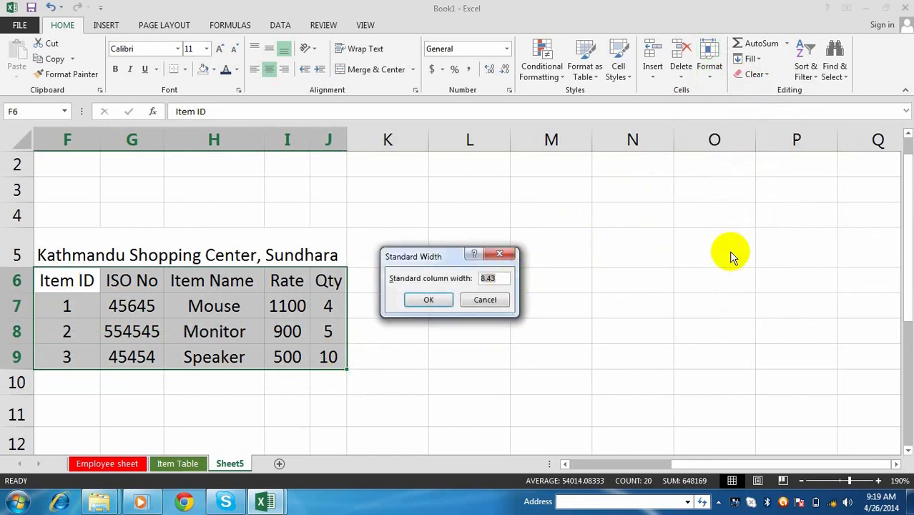
pyautogui.write('12')
pyautogui.press('Return')
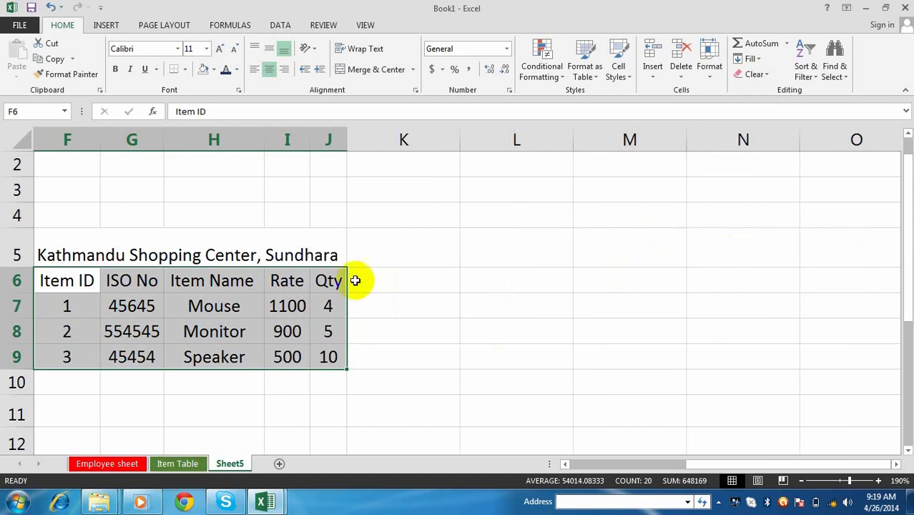
# - Set columns F to J of the table F6:J9 to width 18
pyautogui.moveTo(96, 283); pyautogui.dragTo(333, 356)
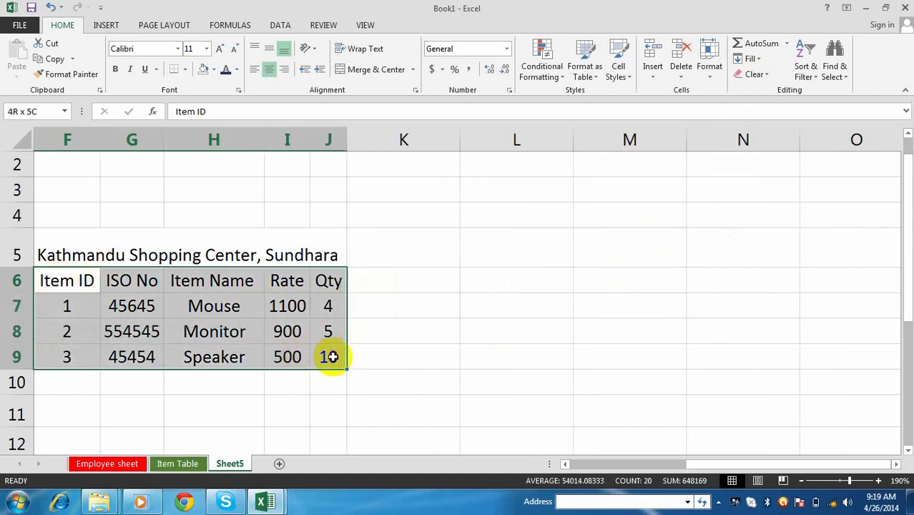
pyautogui.click(712, 71)
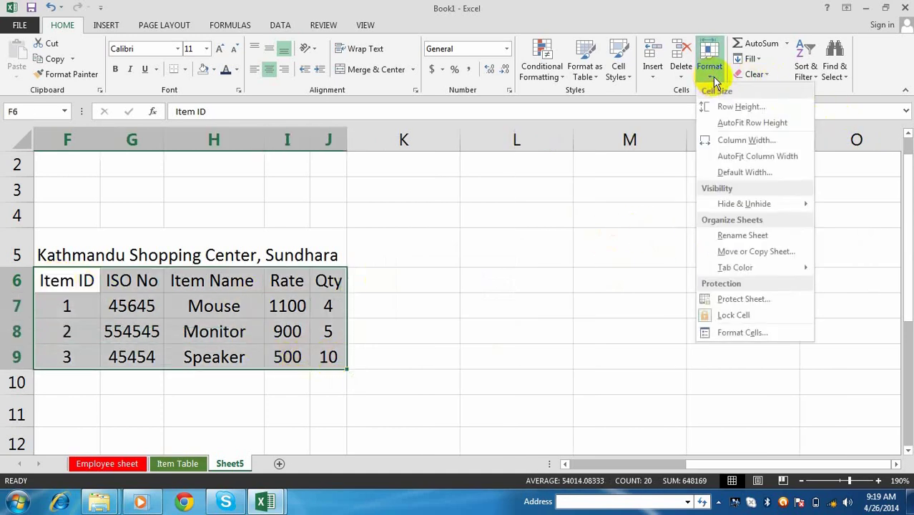
pyautogui.click(746, 140)
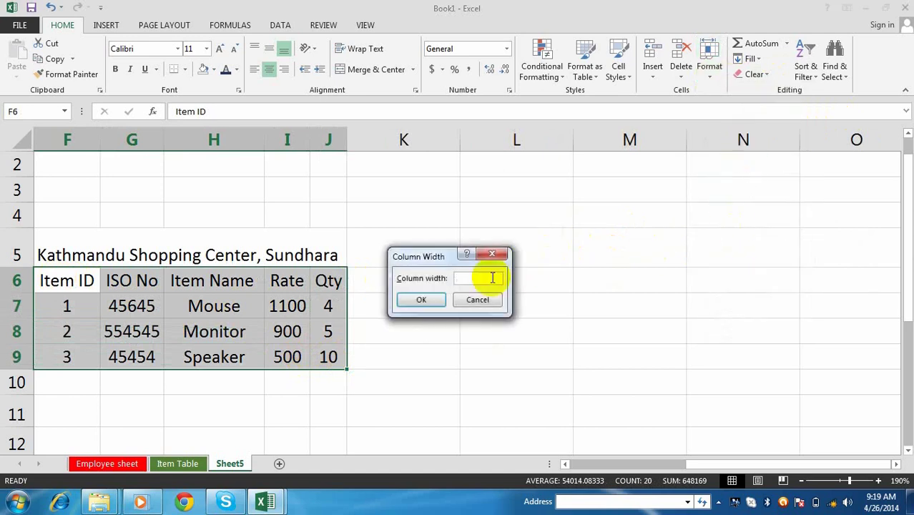
pyautogui.write('18')
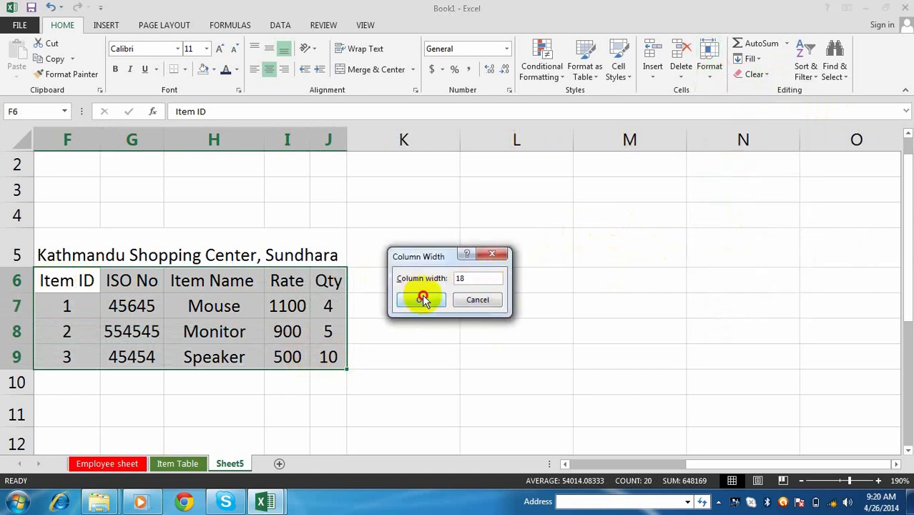
pyautogui.click(421, 299)
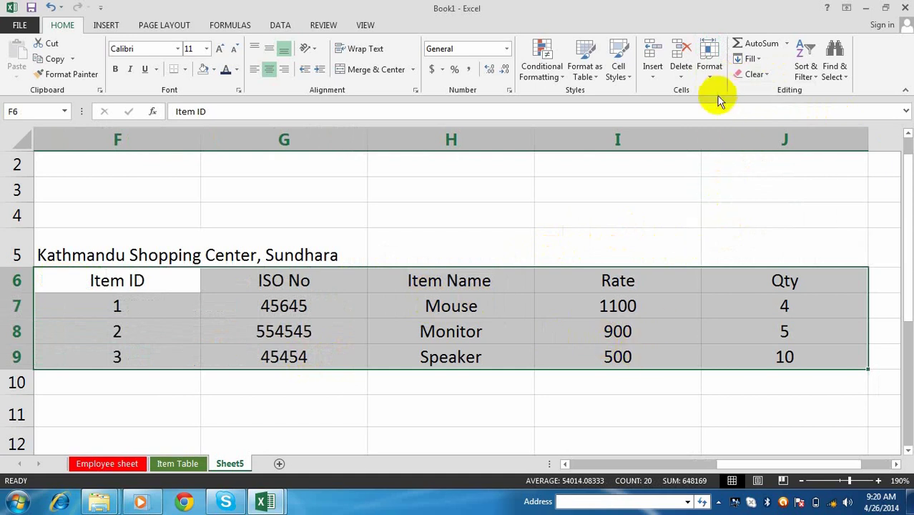
pyautogui.click(724, 218)
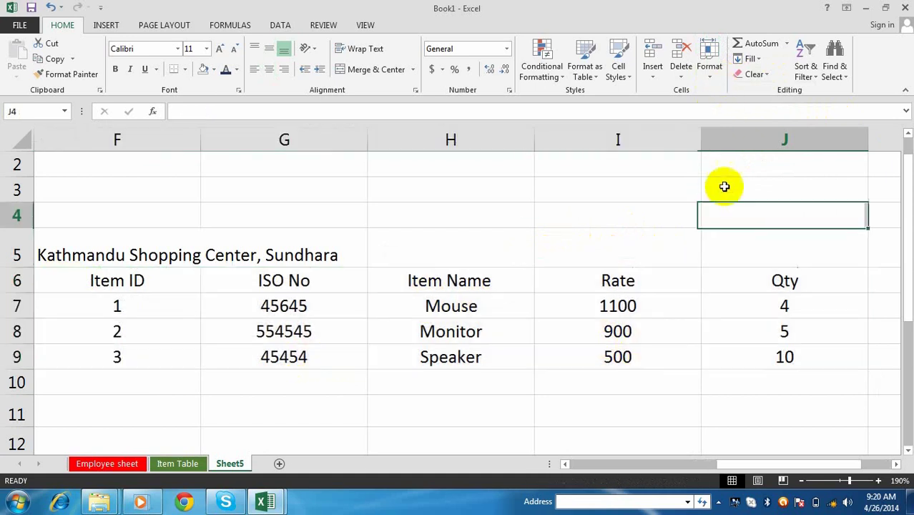
# - Rename Sheet5 to 'xzdxfd' from the sheet tab's context menu
pyautogui.click(711, 81)
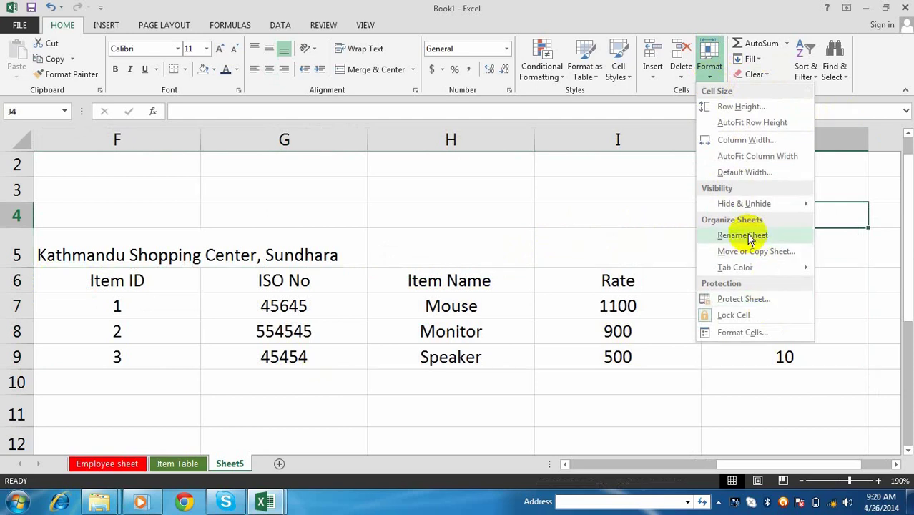
pyautogui.click(231, 444)
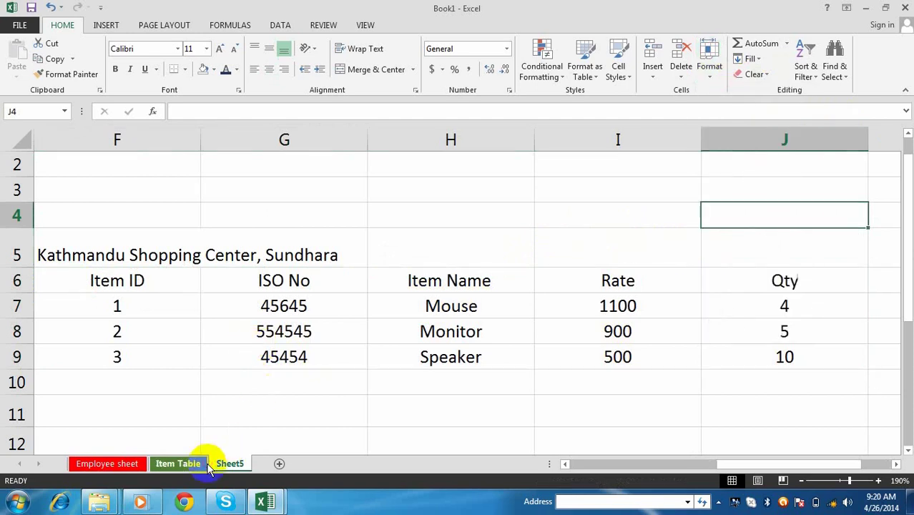
pyautogui.click(199, 464)
pyautogui.click(236, 465)
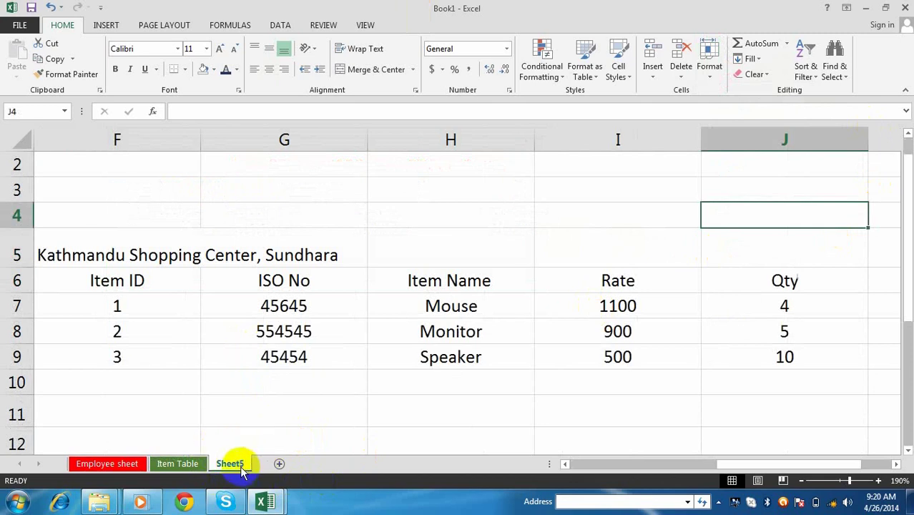
pyautogui.rightClick(231, 464)
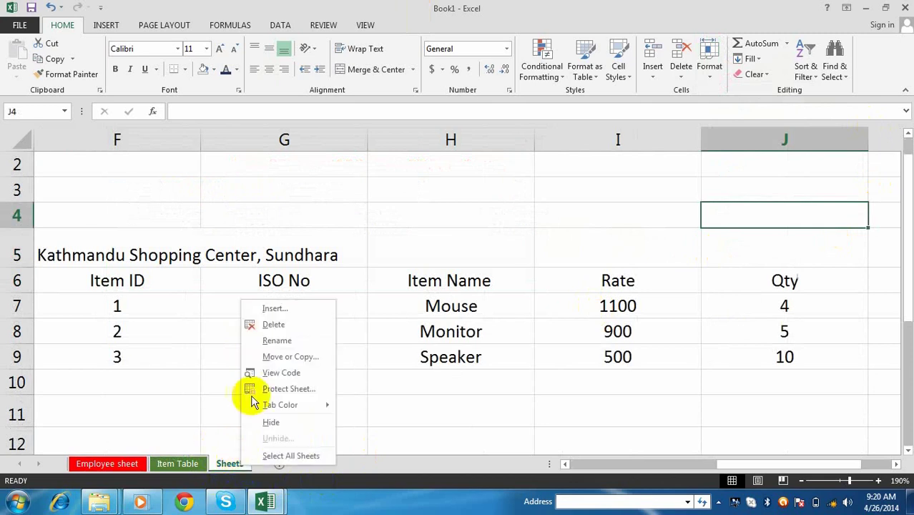
pyautogui.click(276, 342)
pyautogui.write('xzdxfd')
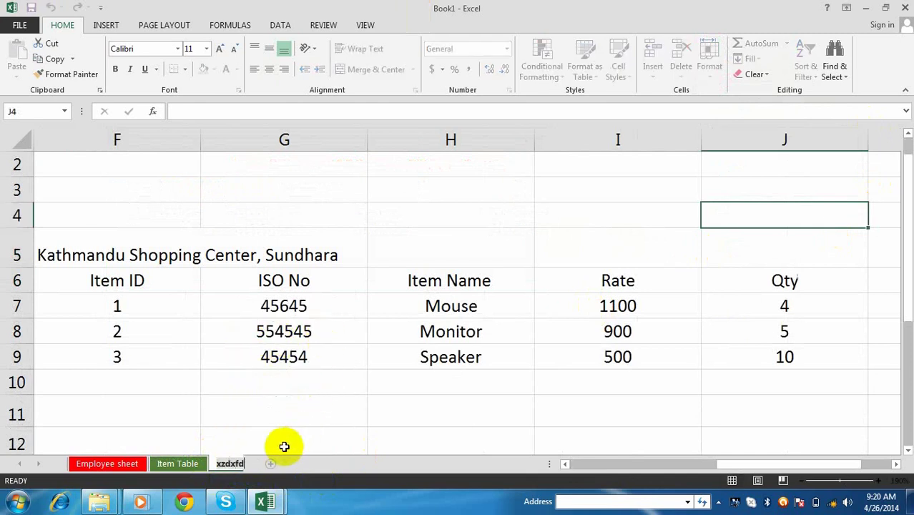
pyautogui.click(327, 414)
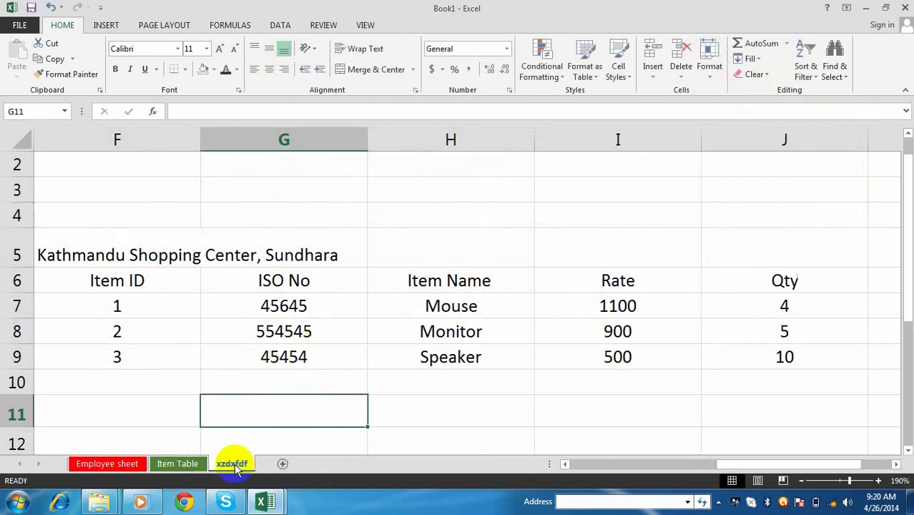
# - Rename the sheet again, this time to 'Bill', using Format > Rename Sheet
pyautogui.click(289, 357)
pyautogui.click(408, 301)
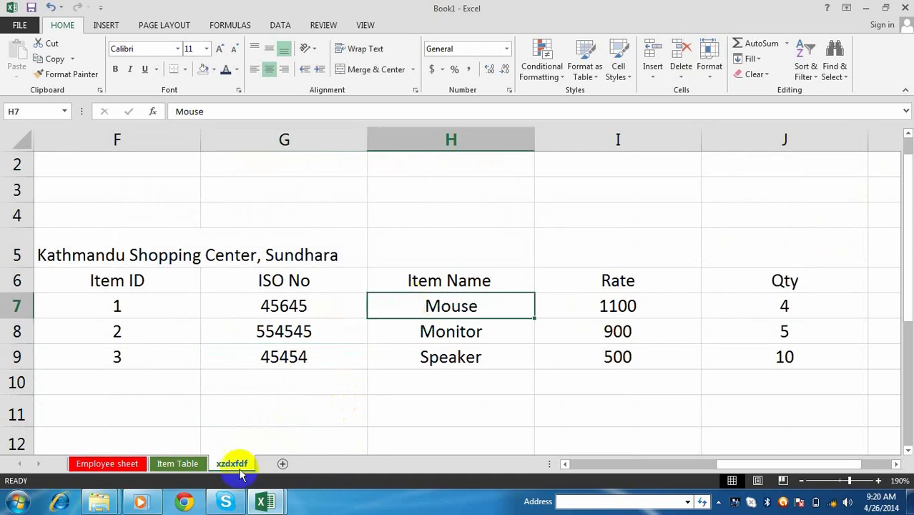
pyautogui.click(398, 217)
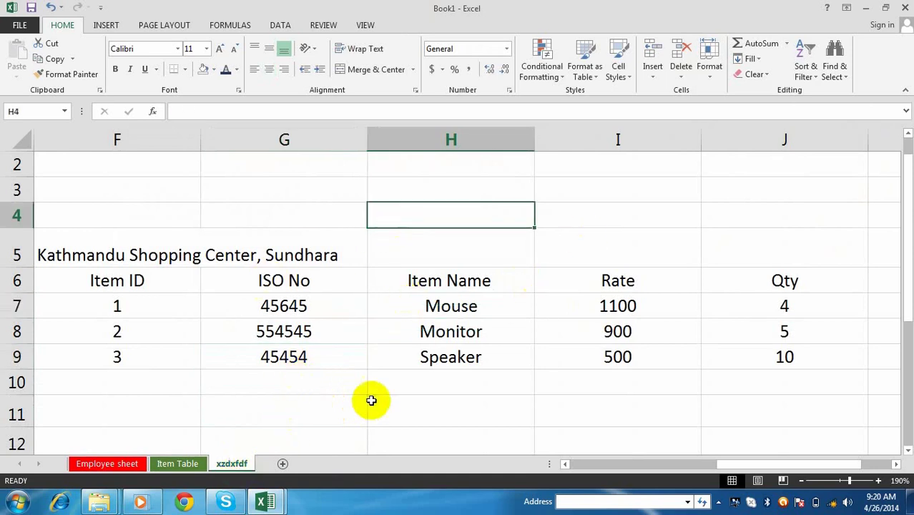
pyautogui.click(438, 390)
pyautogui.click(458, 414)
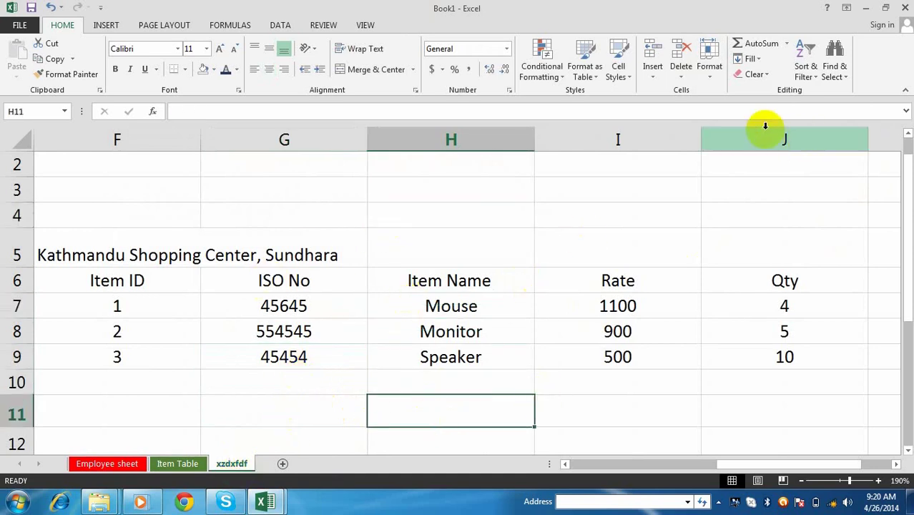
pyautogui.click(710, 77)
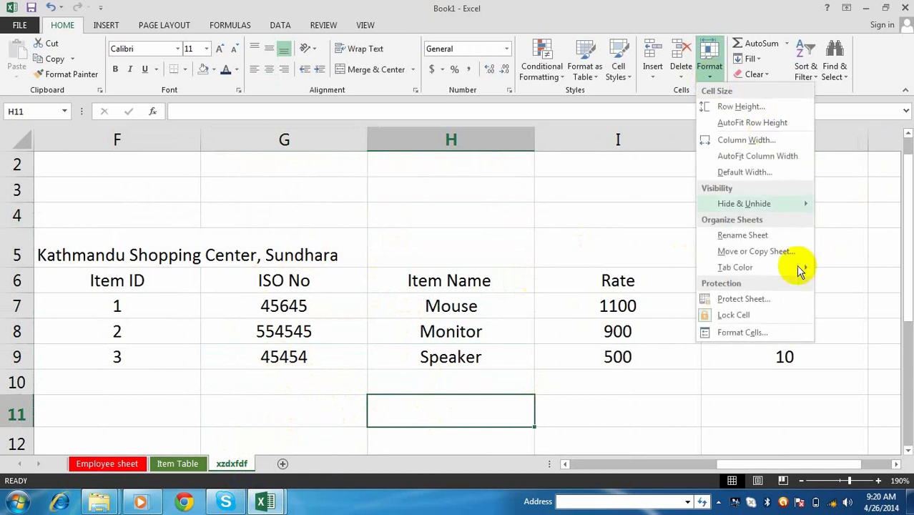
pyautogui.click(753, 238)
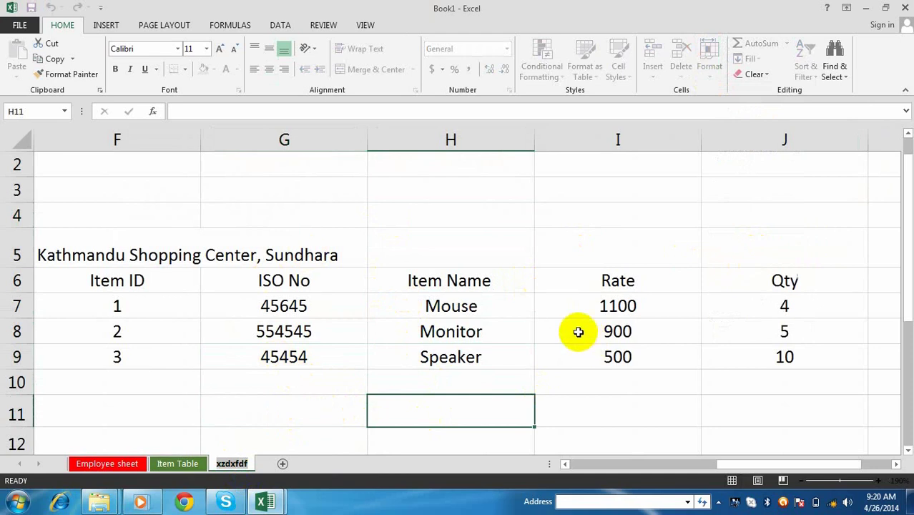
pyautogui.write('Bill')
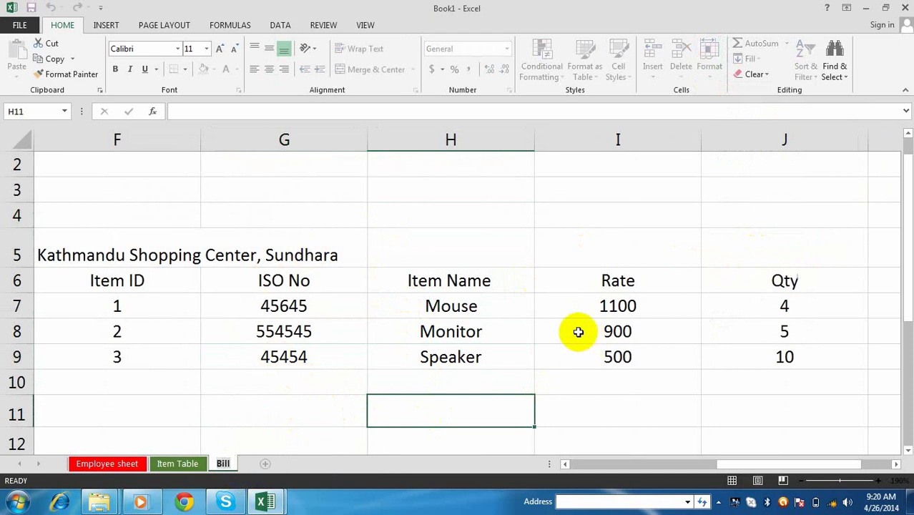
pyautogui.press('Return')
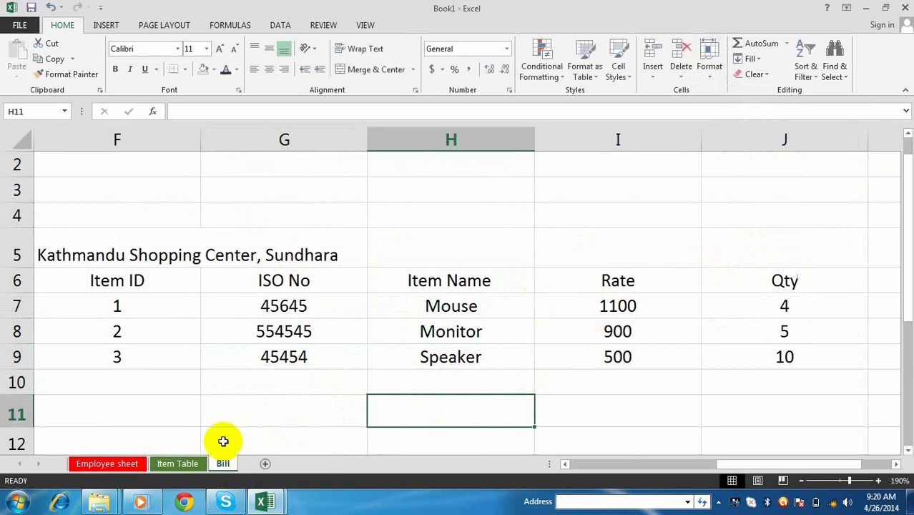
pyautogui.click(227, 442)
pyautogui.click(233, 461)
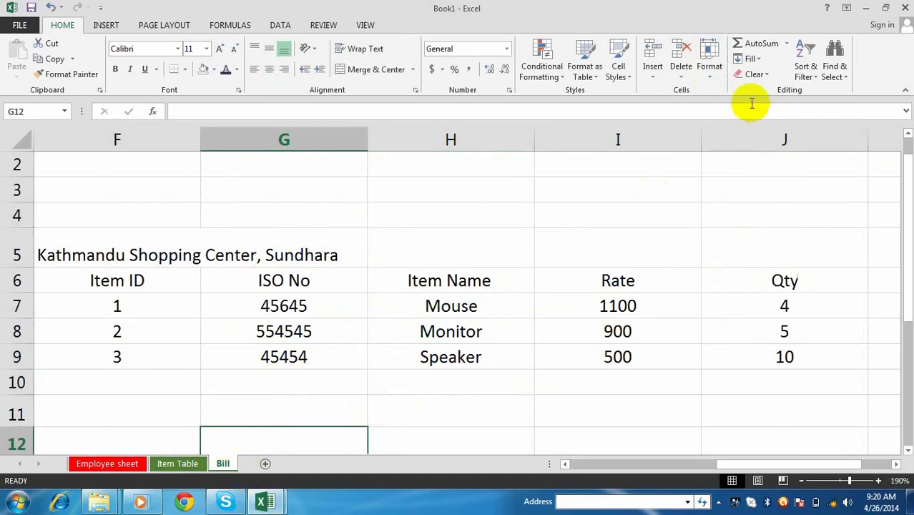
# - Protect the Bill sheet with a password, confirming it a second time
pyautogui.click(714, 82)
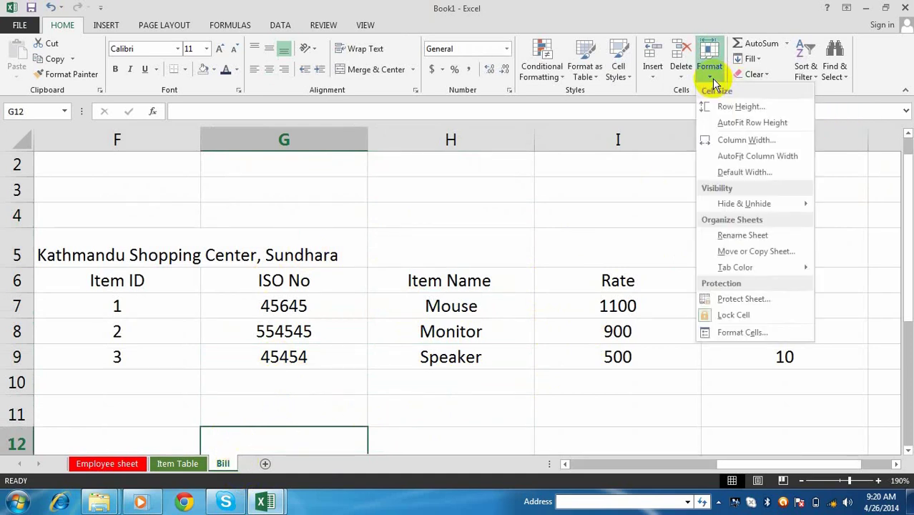
pyautogui.click(743, 299)
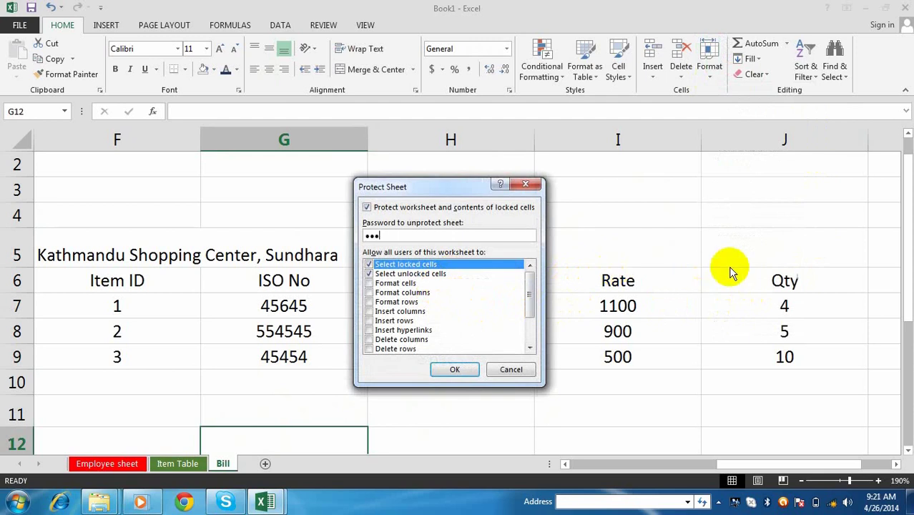
pyautogui.click(465, 369)
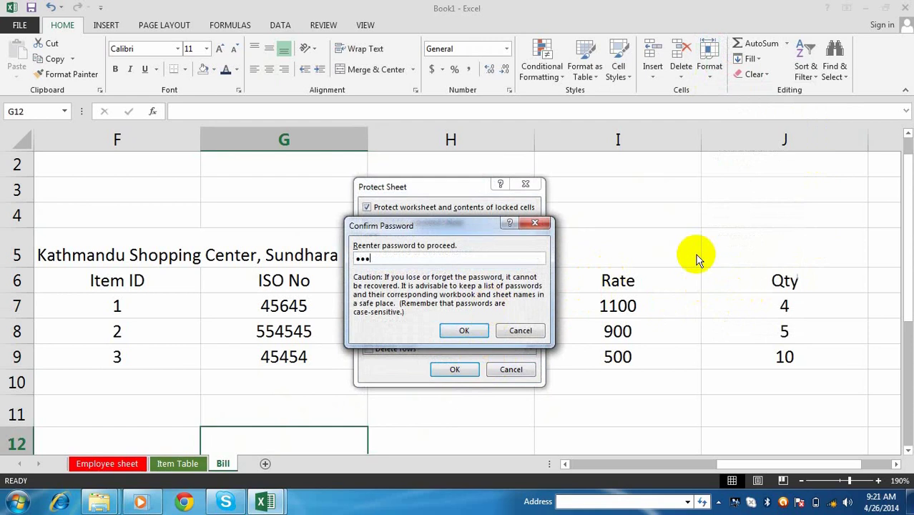
pyautogui.click(468, 330)
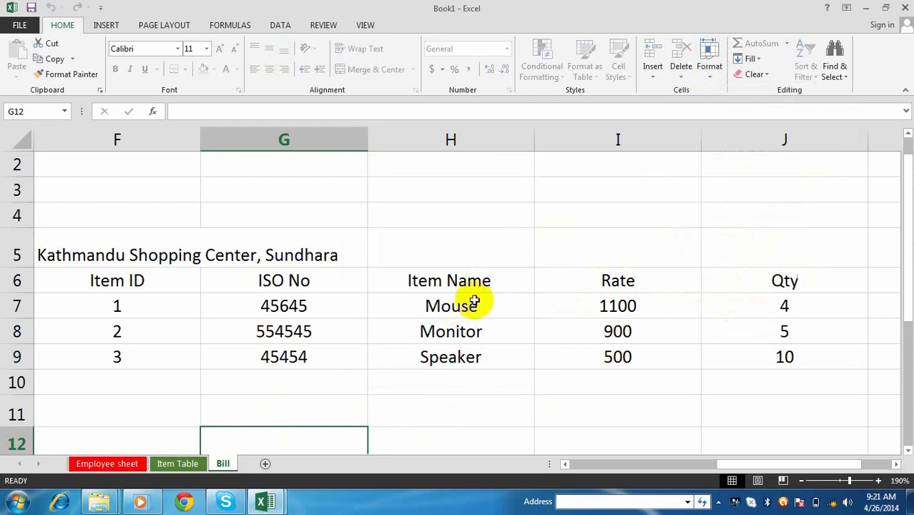
# - Try editing the Rate in I8 and Monitor in H8 to confirm the cells are locked
pyautogui.click(447, 242)
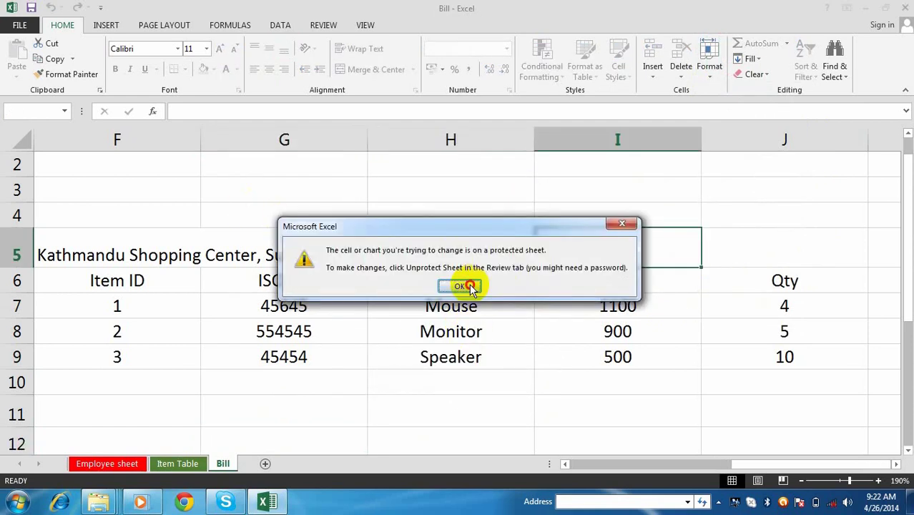
pyautogui.click(469, 287)
pyautogui.doubleClick(693, 342)
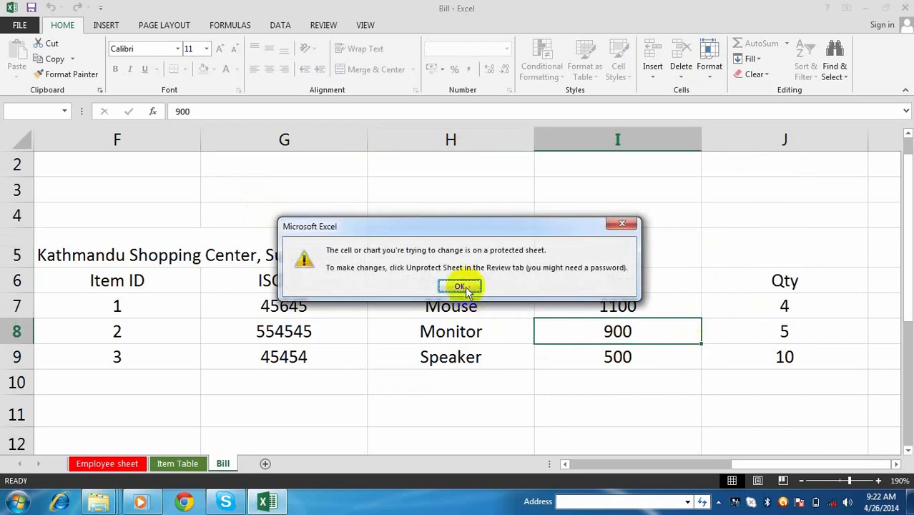
pyautogui.click(462, 287)
pyautogui.click(623, 356)
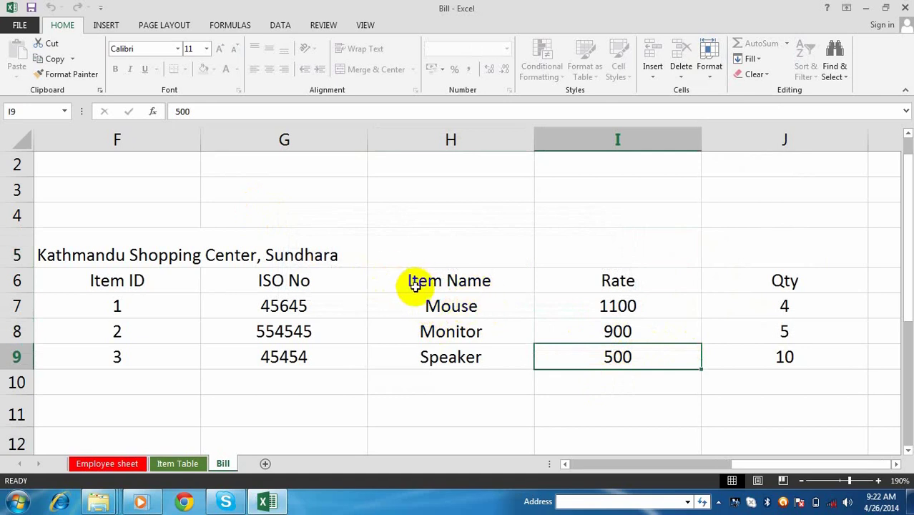
pyautogui.moveTo(185, 221); pyautogui.dragTo(712, 394)
pyautogui.doubleClick(496, 336)
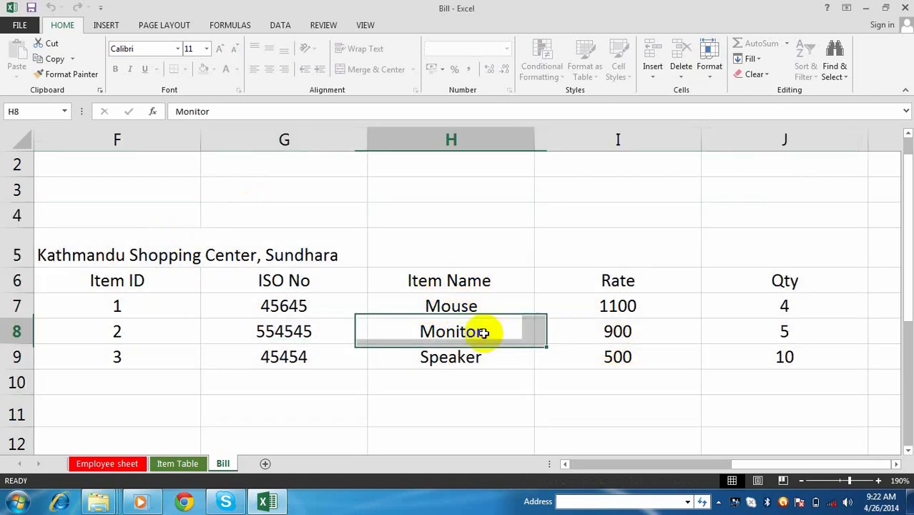
pyautogui.click(458, 287)
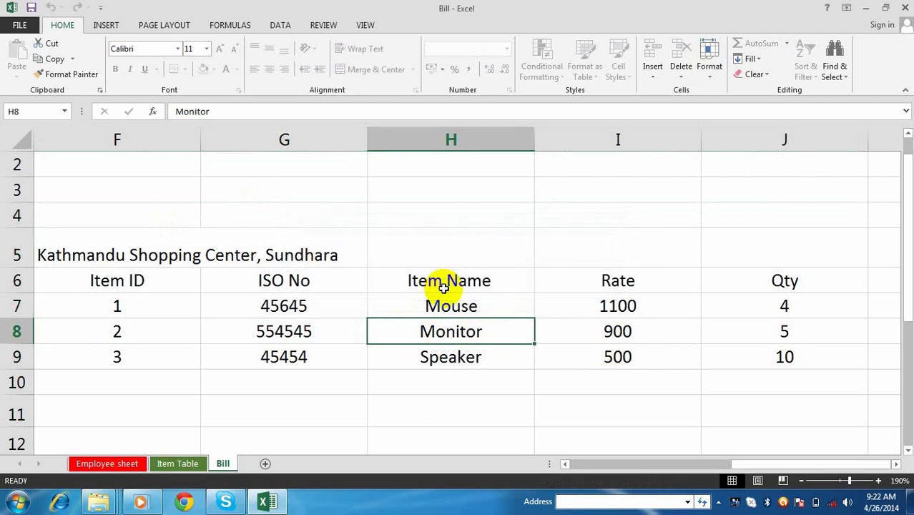
pyautogui.click(496, 258)
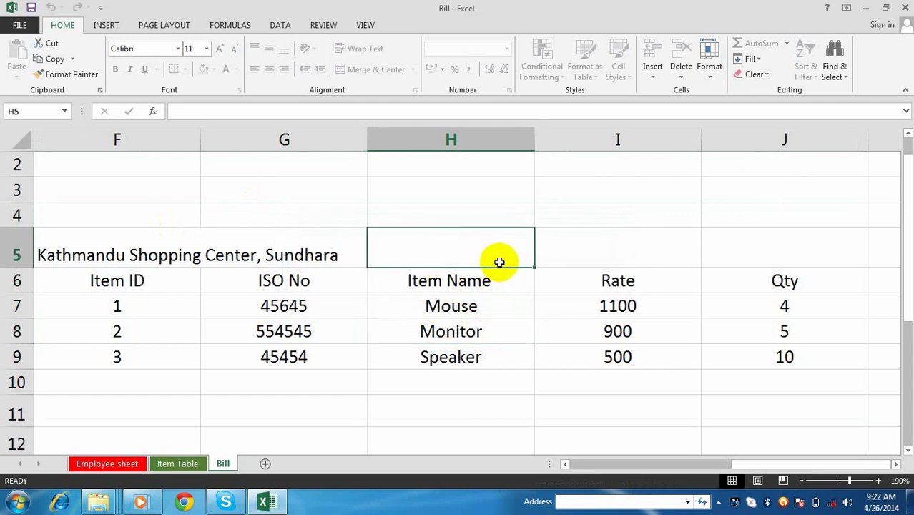
pyautogui.click(474, 282)
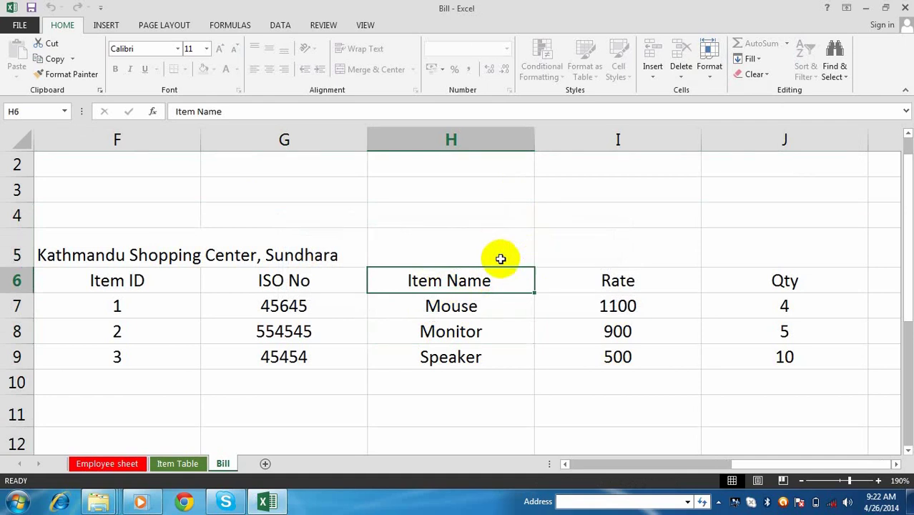
# - Unprotect the Bill sheet by confirming its password in the Format menu's prompt
pyautogui.click(712, 71)
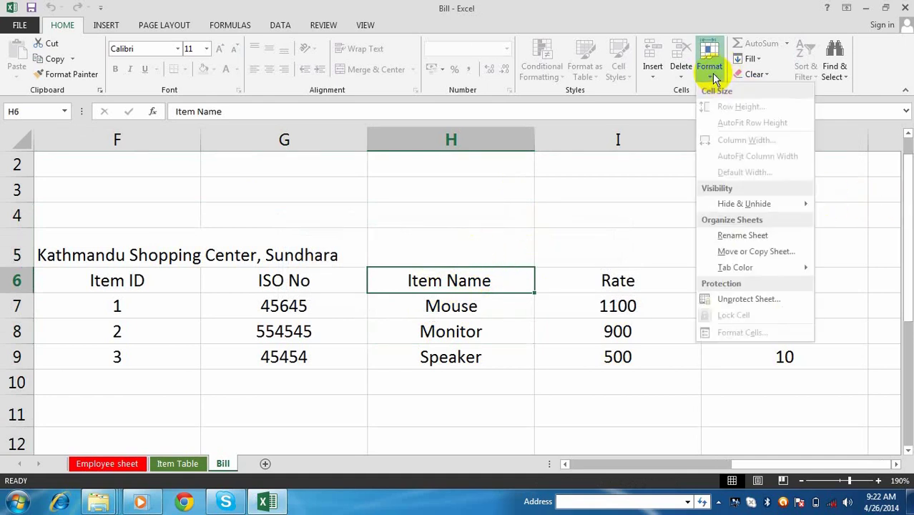
pyautogui.click(752, 298)
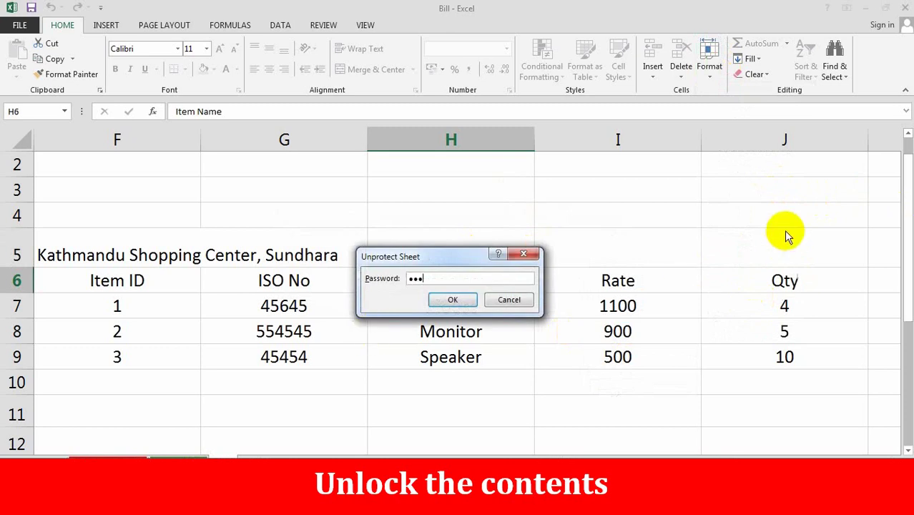
pyautogui.press('Return')
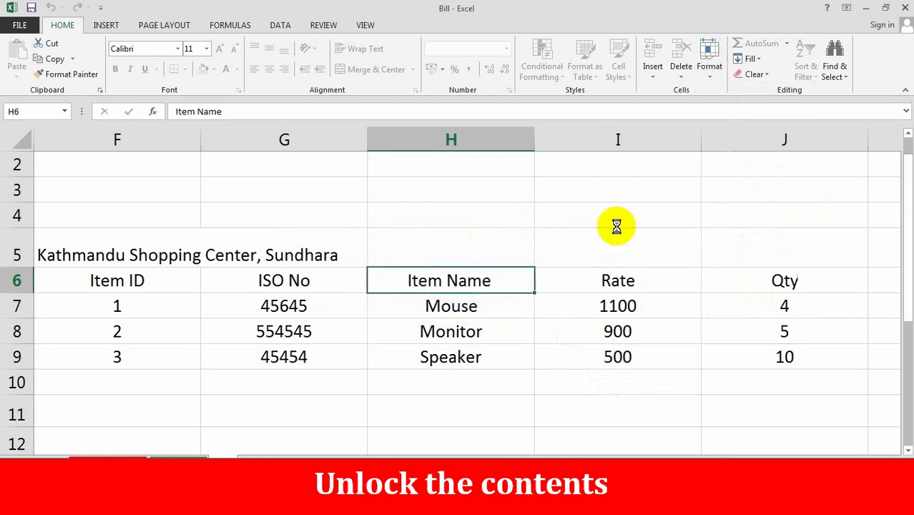
# - Overwrite H6 with fdfdg and H7 with sdffgd, then select H8
pyautogui.write('fdfdg')
pyautogui.press('Return')
pyautogui.write('sdffgd')
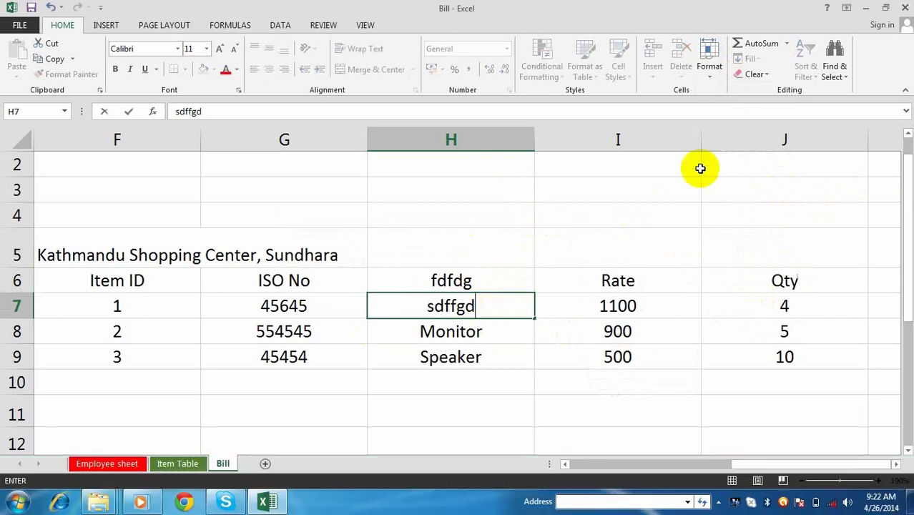
pyautogui.press('Left')
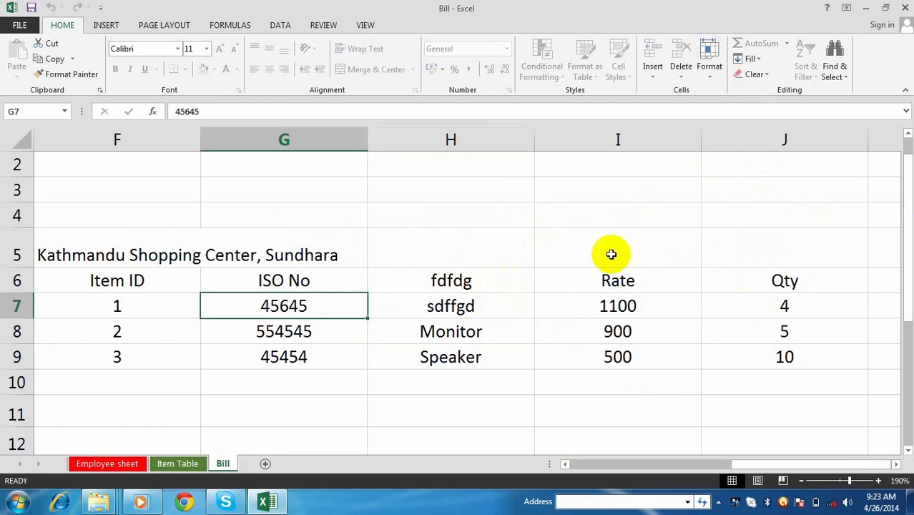
pyautogui.click(518, 326)
pyautogui.click(708, 79)
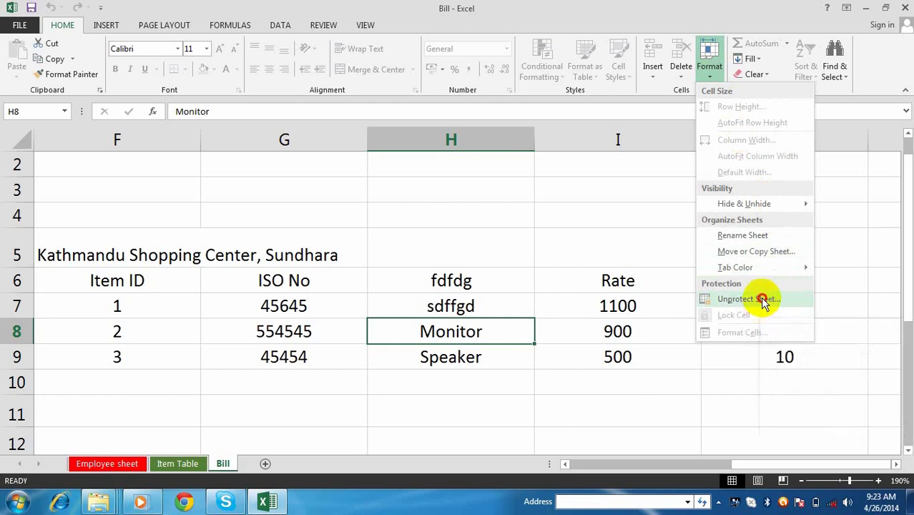
# - Remove the sheet protection with its password and restore H6 to Mouse and H7 to Printer
pyautogui.click(760, 299)
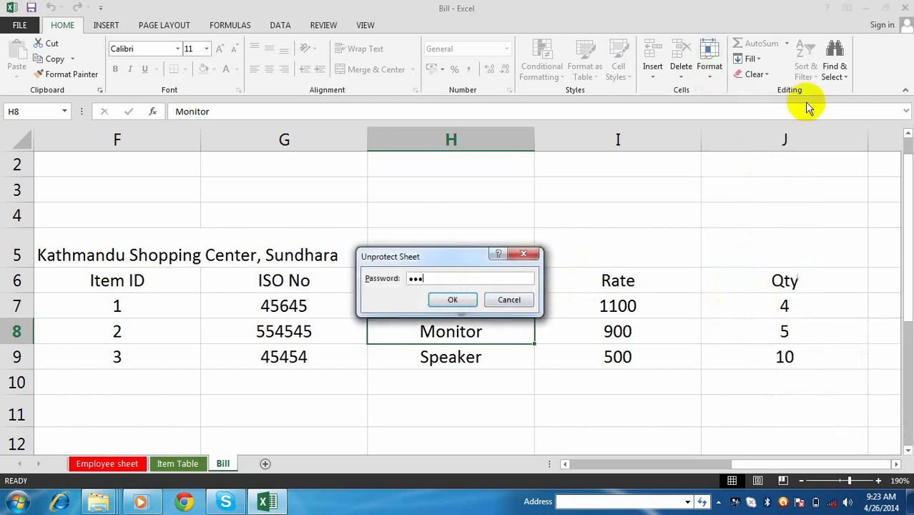
pyautogui.press('Return')
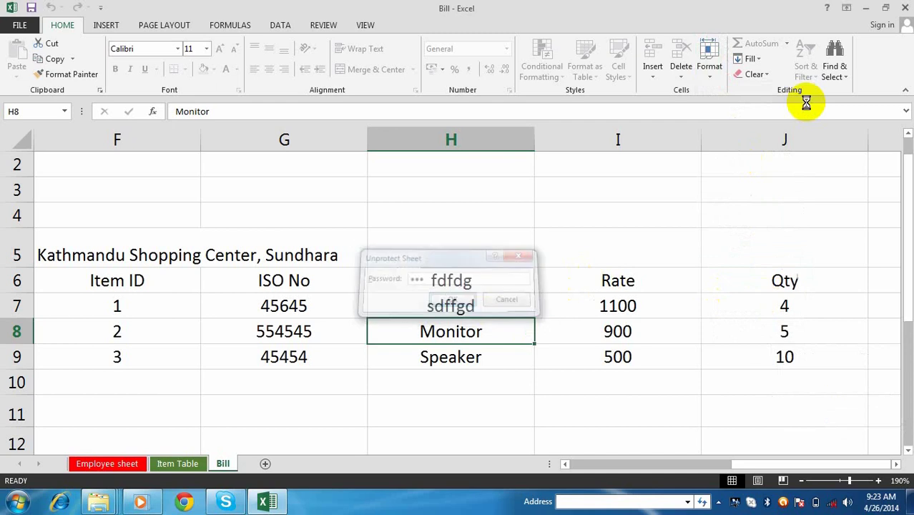
pyautogui.click(465, 285)
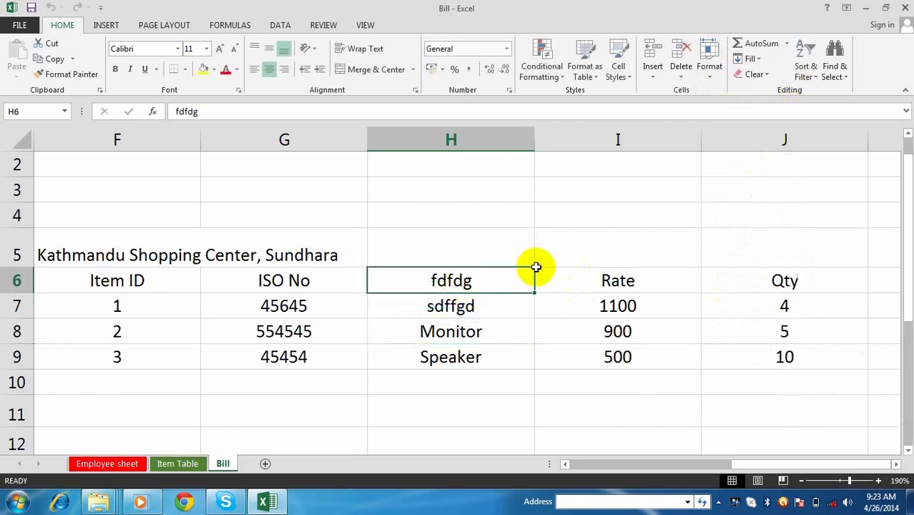
pyautogui.write('Mouse')
pyautogui.press('Return')
pyautogui.write('P')
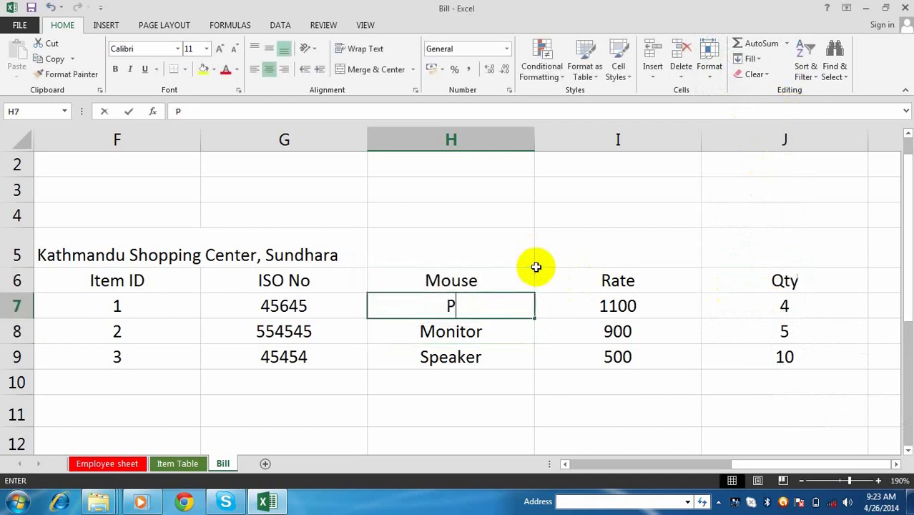
pyautogui.write('rinter')
pyautogui.click(588, 398)
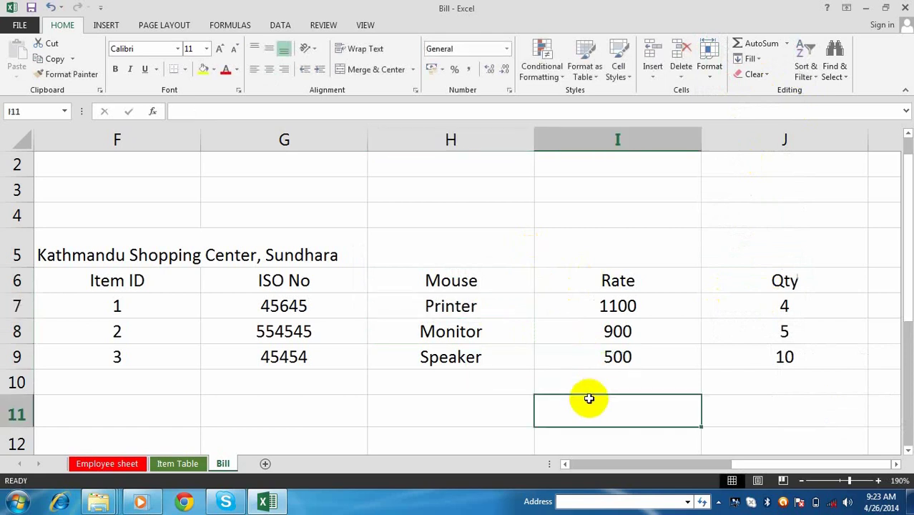
pyautogui.click(549, 237)
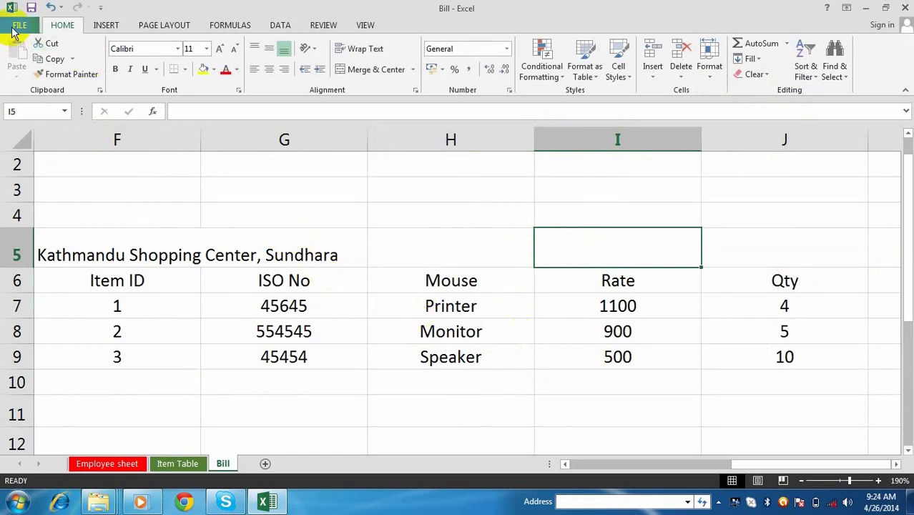
# - Encrypt the Bill workbook with a password via Protect Workbook, confirm it, and save
pyautogui.click(20, 28)
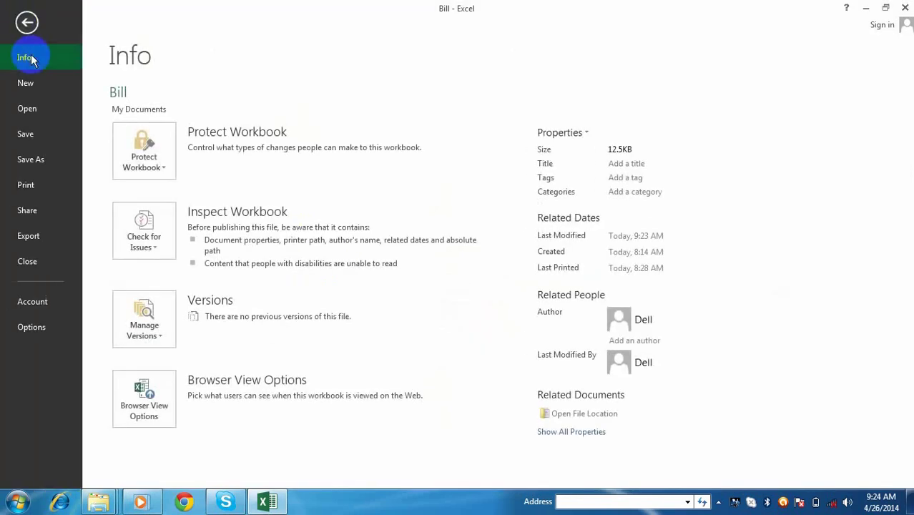
pyautogui.click(139, 149)
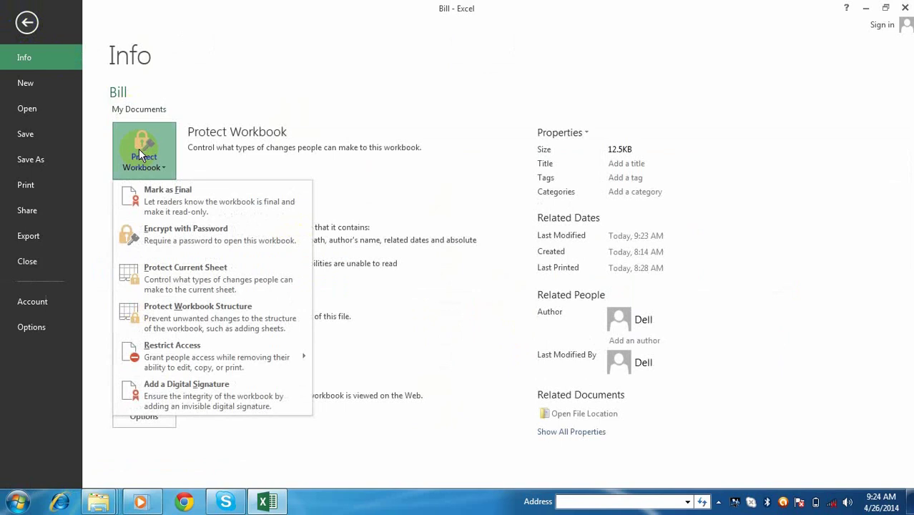
pyautogui.click(182, 239)
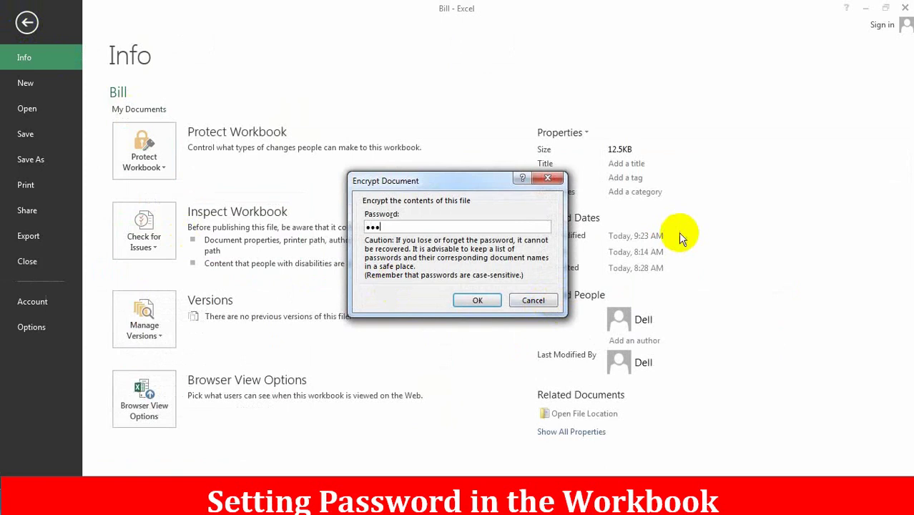
pyautogui.click(479, 300)
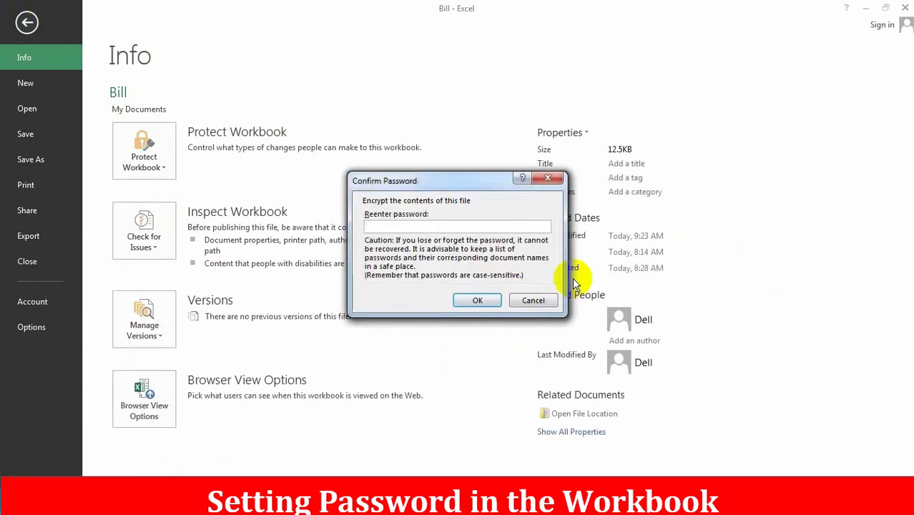
pyautogui.write('123')
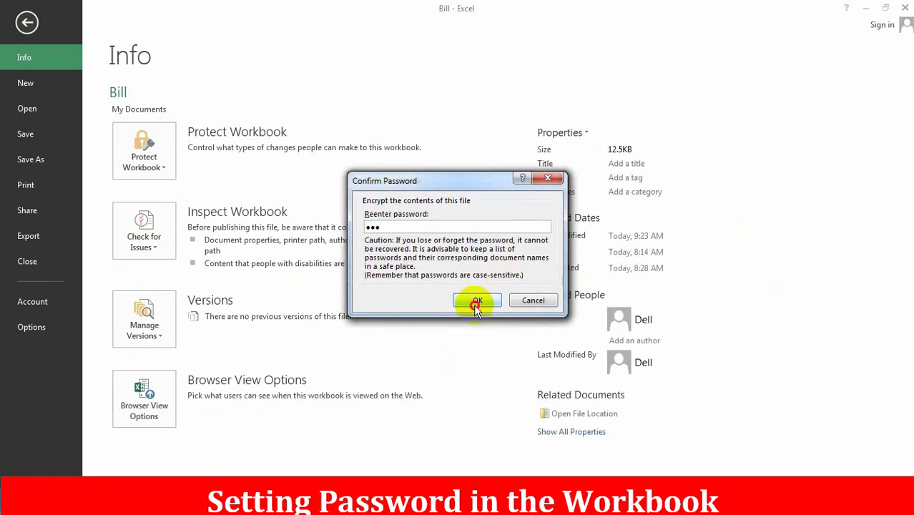
pyautogui.click(477, 301)
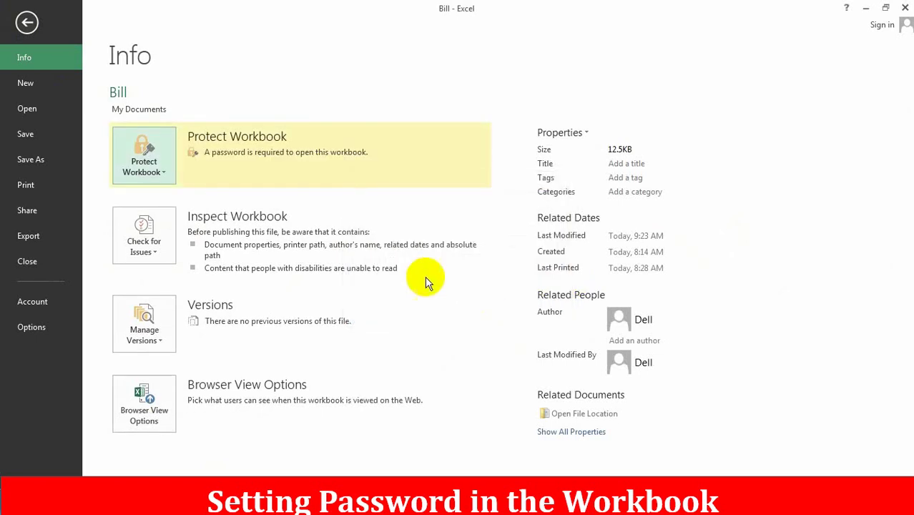
pyautogui.click(27, 22)
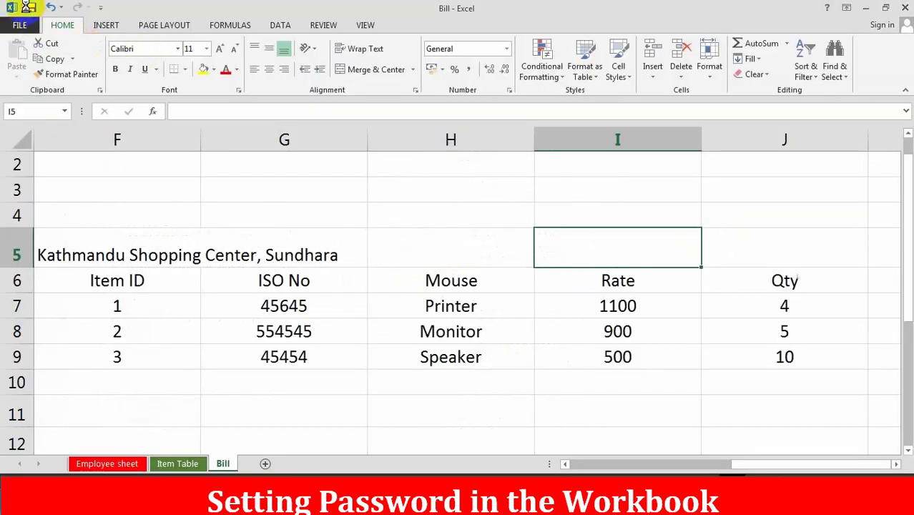
pyautogui.click(26, 7)
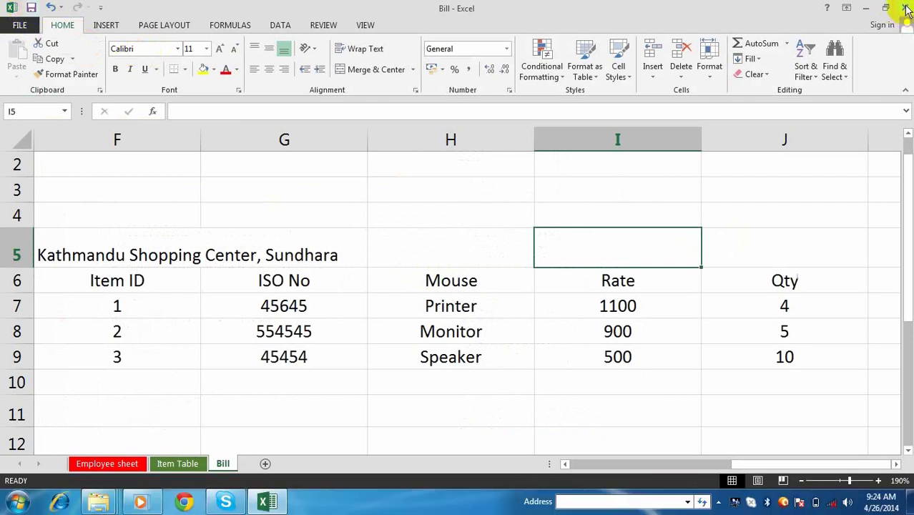
# - Close Excel and Explorer, then open Bill from Computer > Libraries > Documents
pyautogui.click(906, 9)
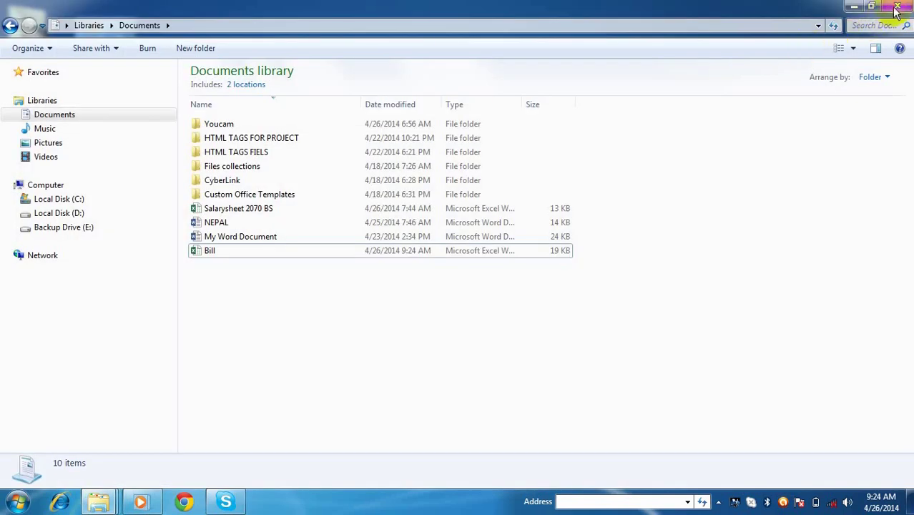
pyautogui.click(898, 9)
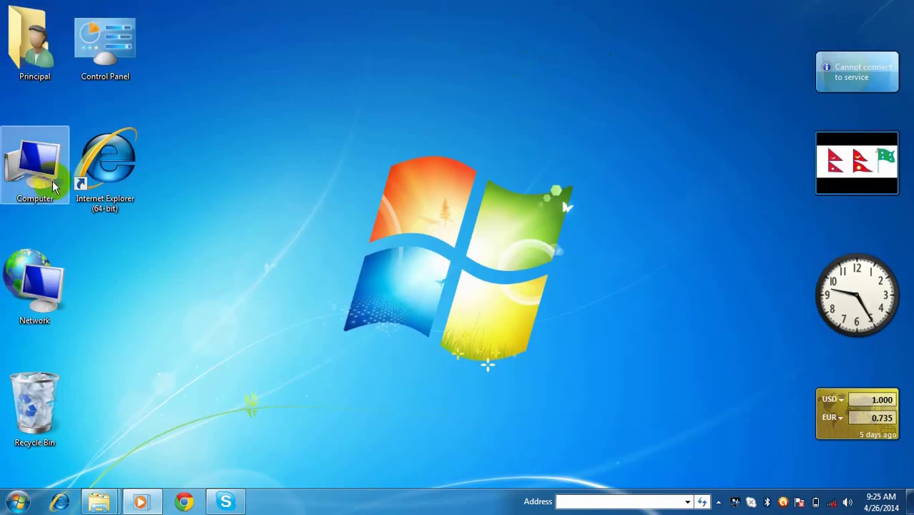
pyautogui.doubleClick(57, 189)
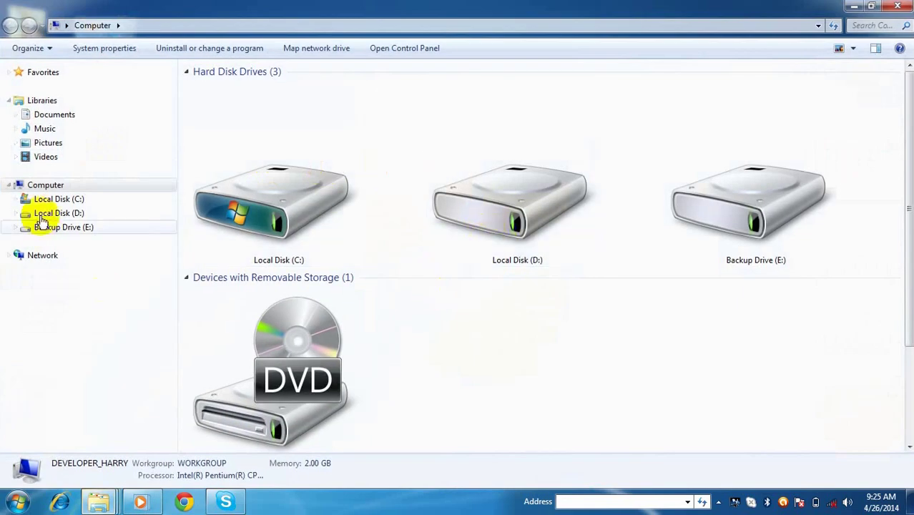
pyautogui.click(41, 100)
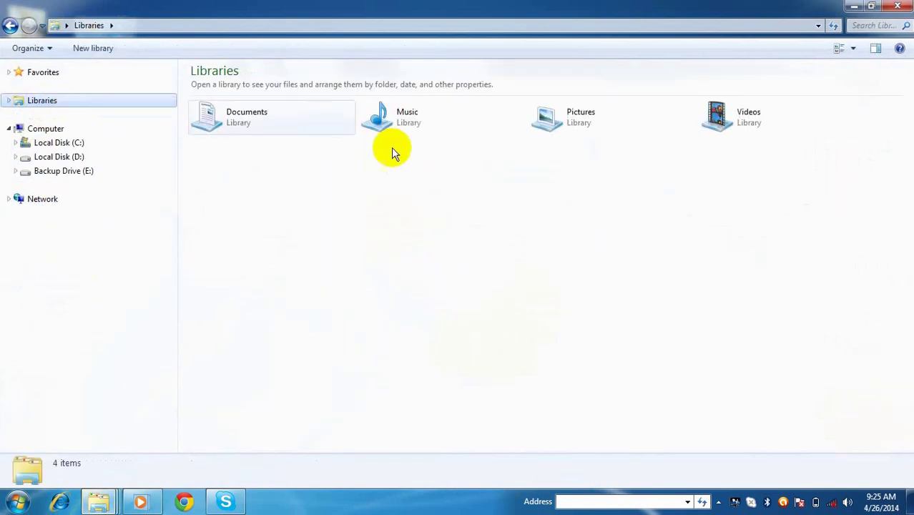
pyautogui.doubleClick(273, 122)
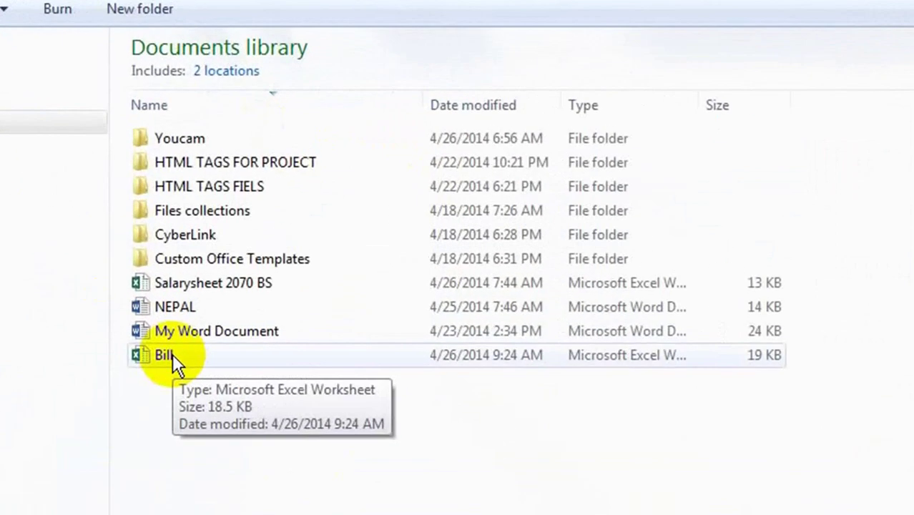
pyautogui.doubleClick(127, 396)
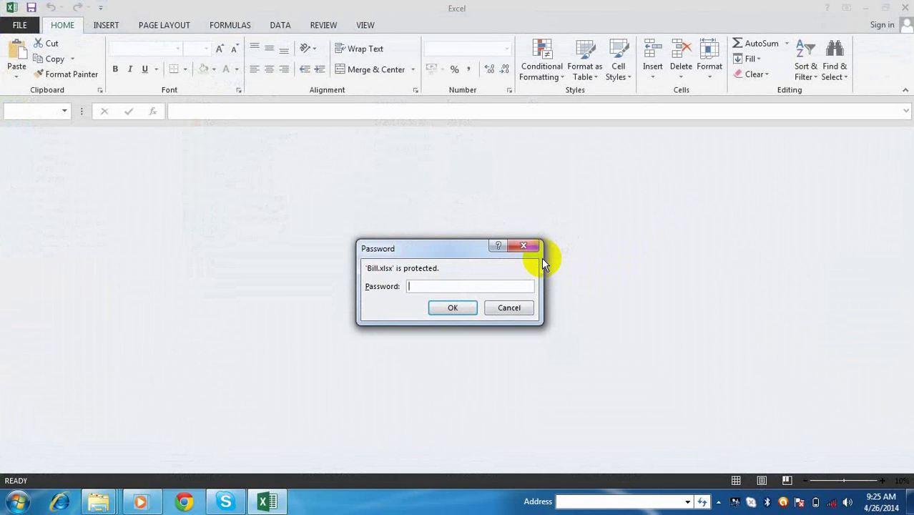
# - Enter the workbook password to open Bill.xlsx and select cell H10
pyautogui.write('123')
pyautogui.click(469, 307)
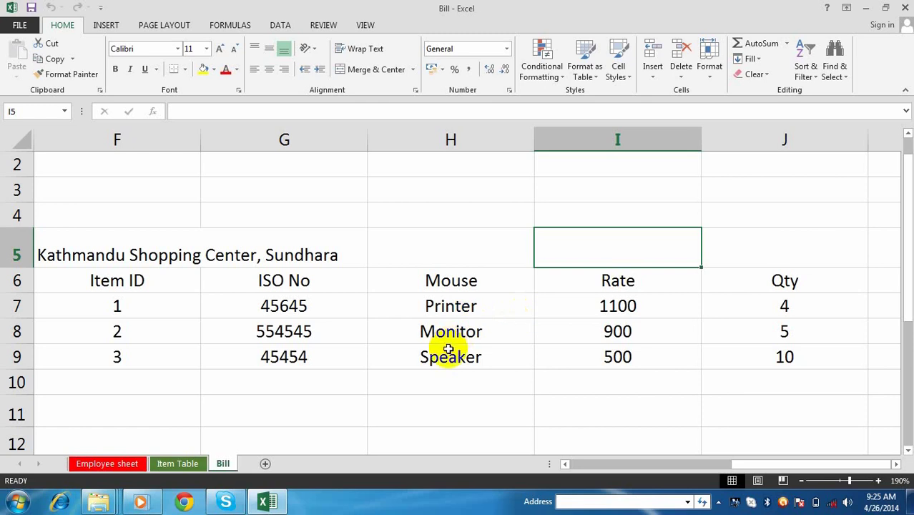
pyautogui.click(505, 390)
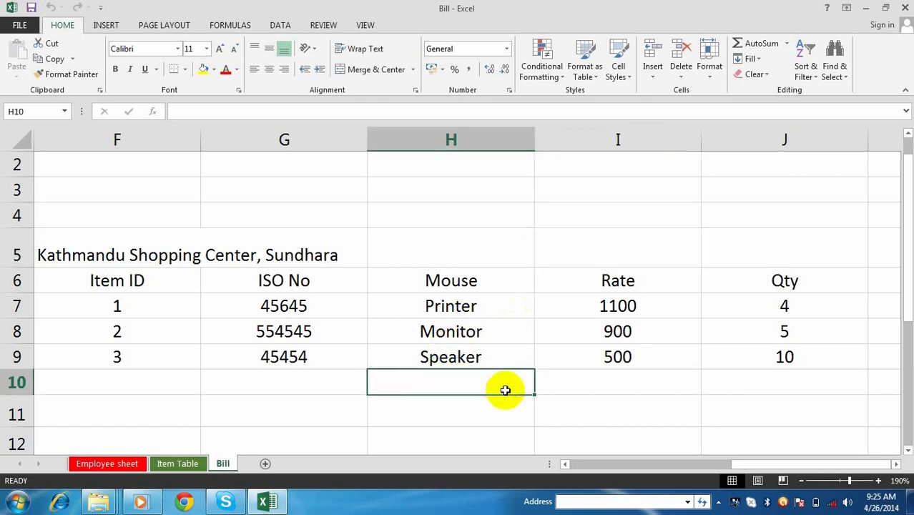